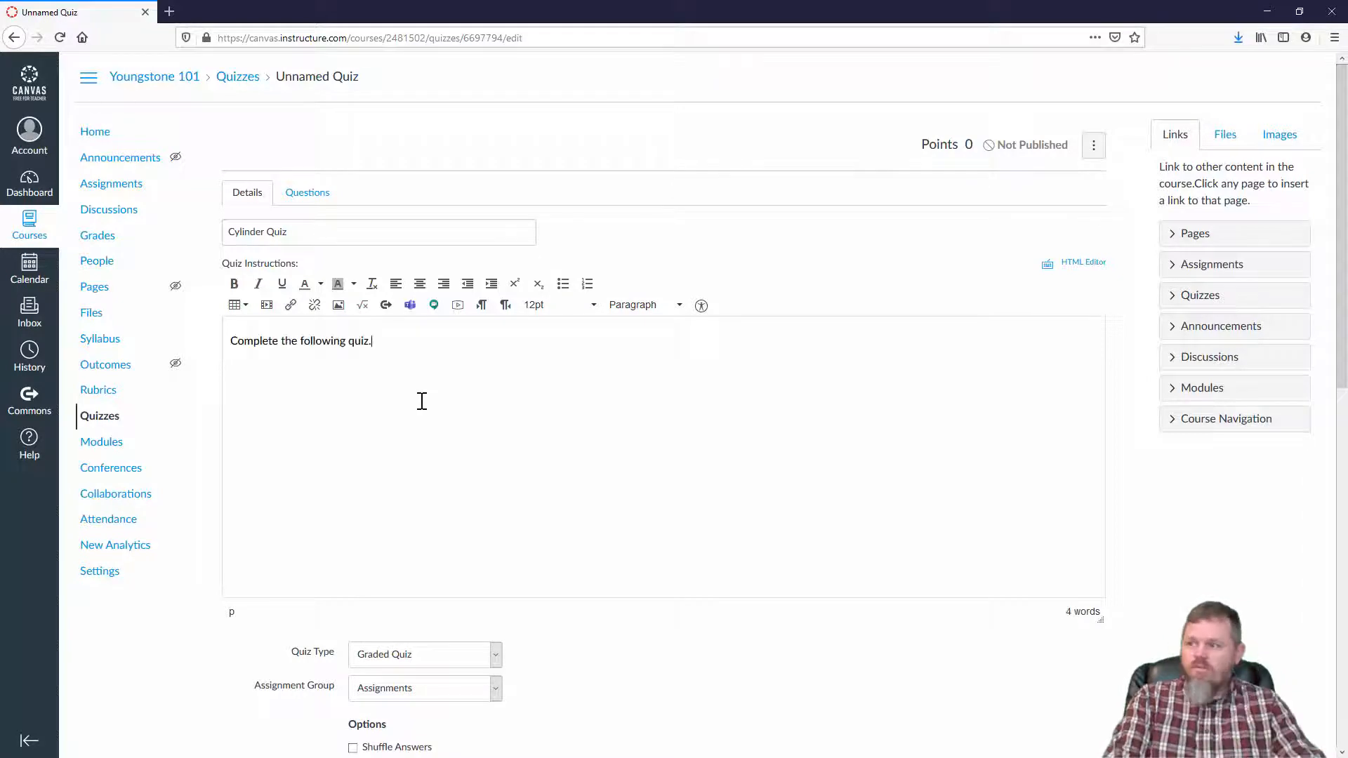
Allow multiple attempts in the options of the Cylinder Quiz.
{"action": "scroll", "coordinate": [421, 400], "scroll_direction": "down", "scroll_amount": 3}
{"action": "scroll", "coordinate": [425, 407], "scroll_direction": "down", "scroll_amount": 1}
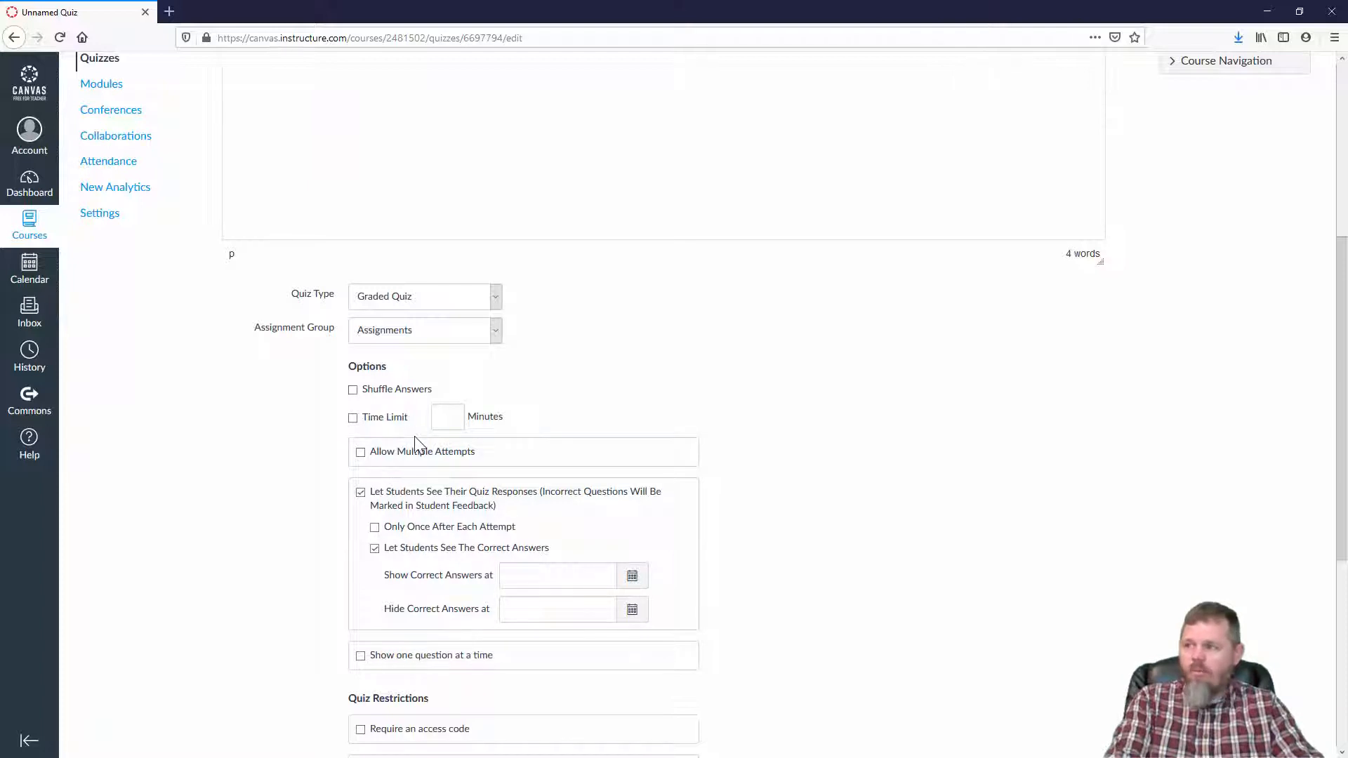
{"action": "scroll", "coordinate": [417, 446], "scroll_direction": "down", "scroll_amount": 2}
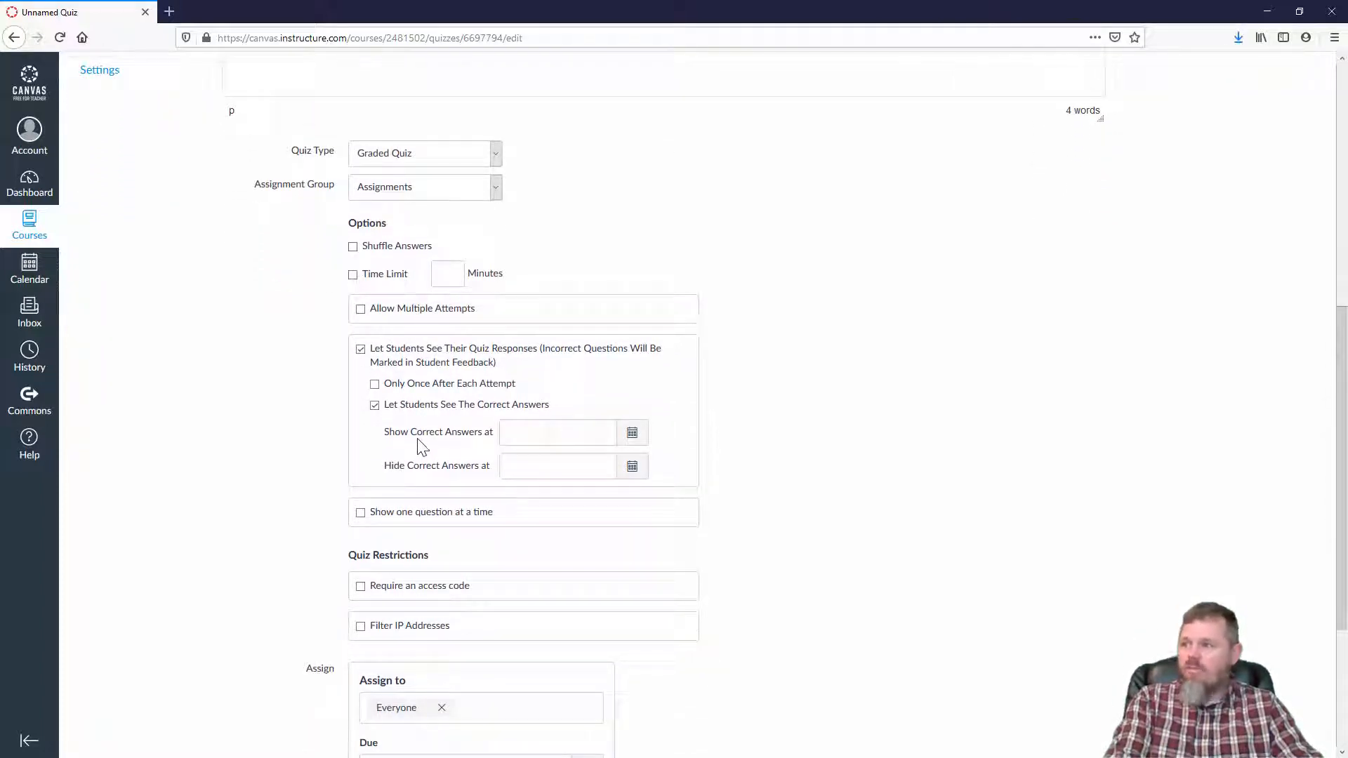
{"action": "left_click", "coordinate": [360, 310]}
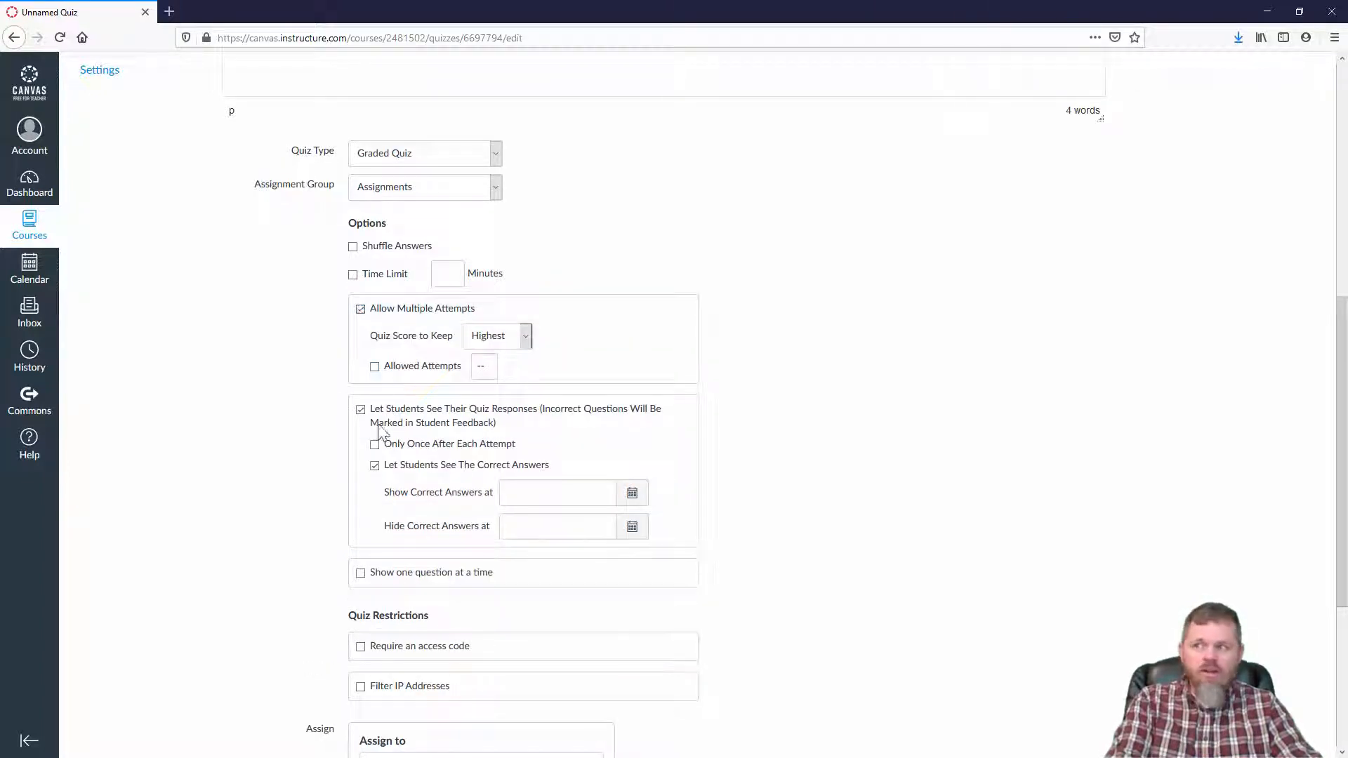
Add a new question to the quiz, set its type to Formula Question and name it "Surface Area".
{"action": "scroll", "coordinate": [362, 403], "scroll_direction": "up", "scroll_amount": 7}
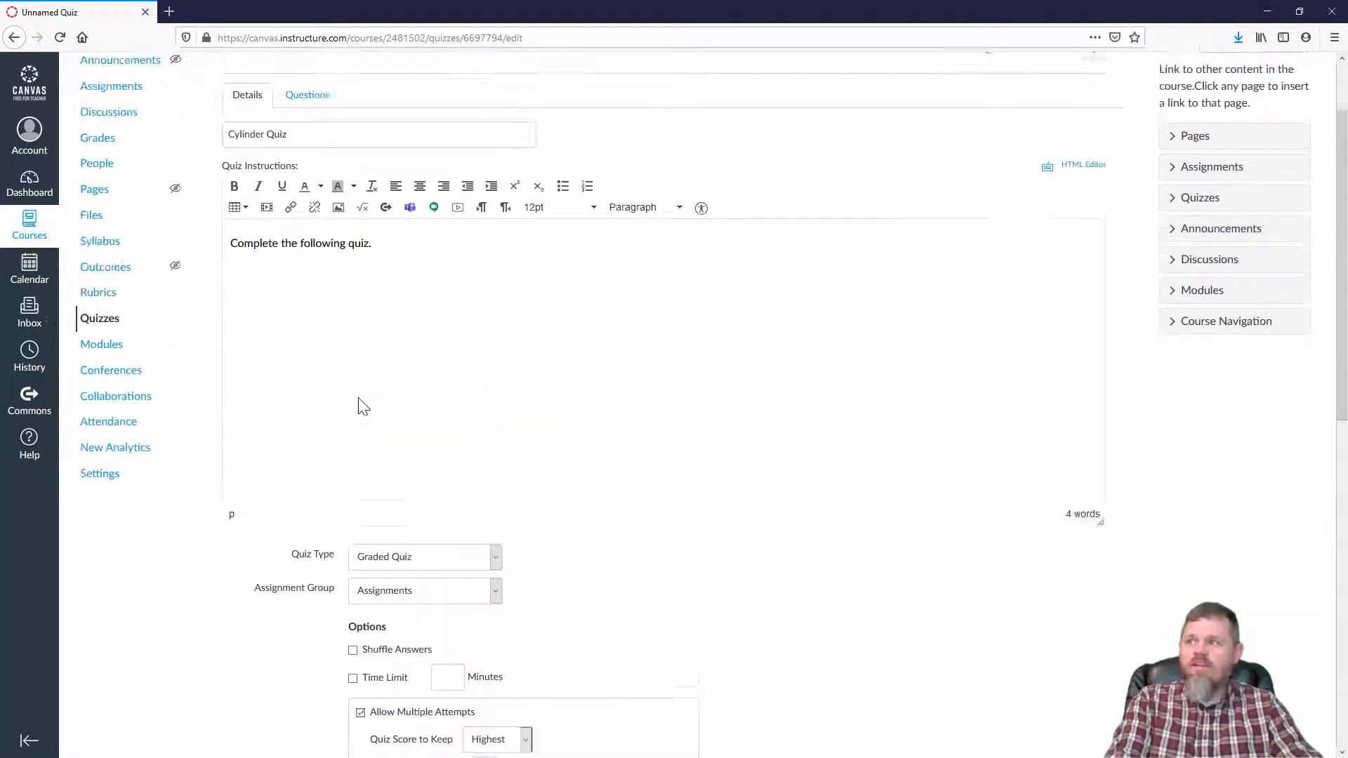
{"action": "left_click", "coordinate": [308, 196]}
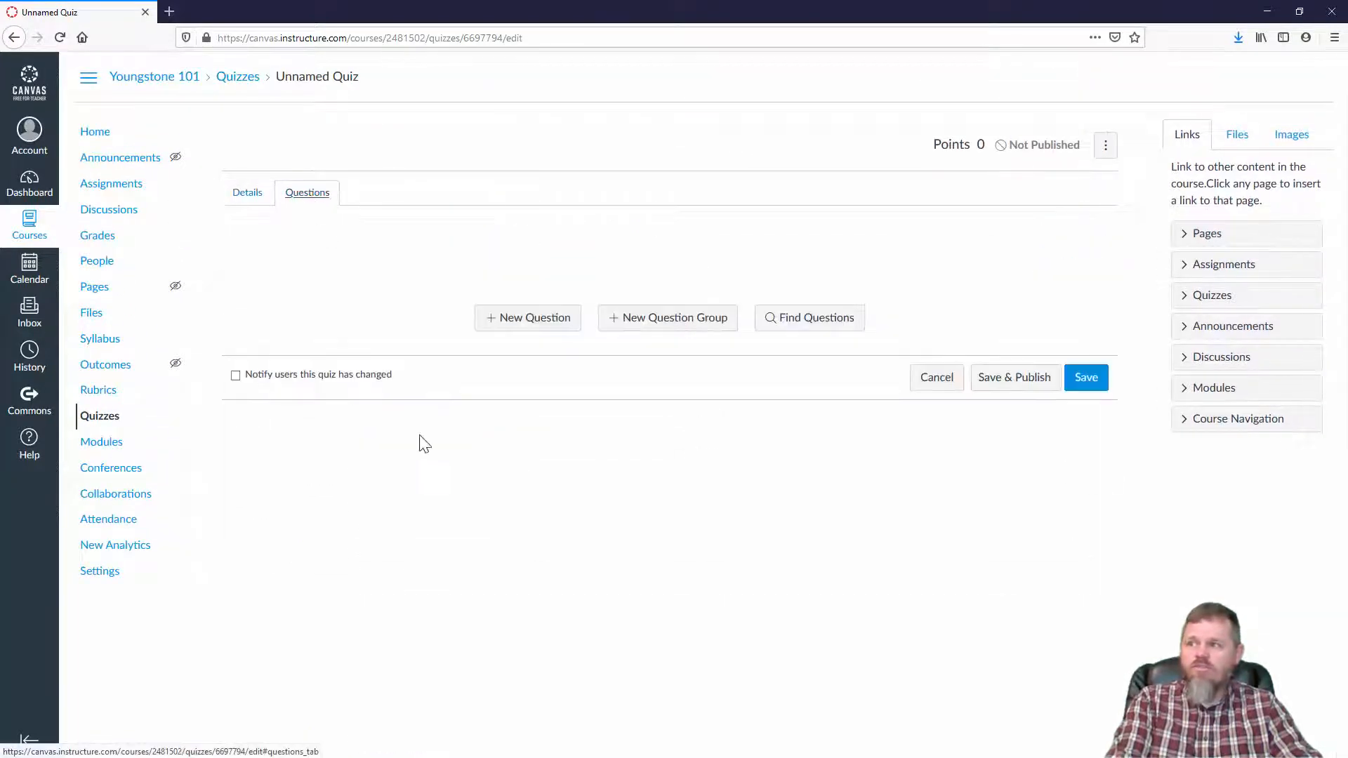
{"action": "left_click", "coordinate": [528, 324]}
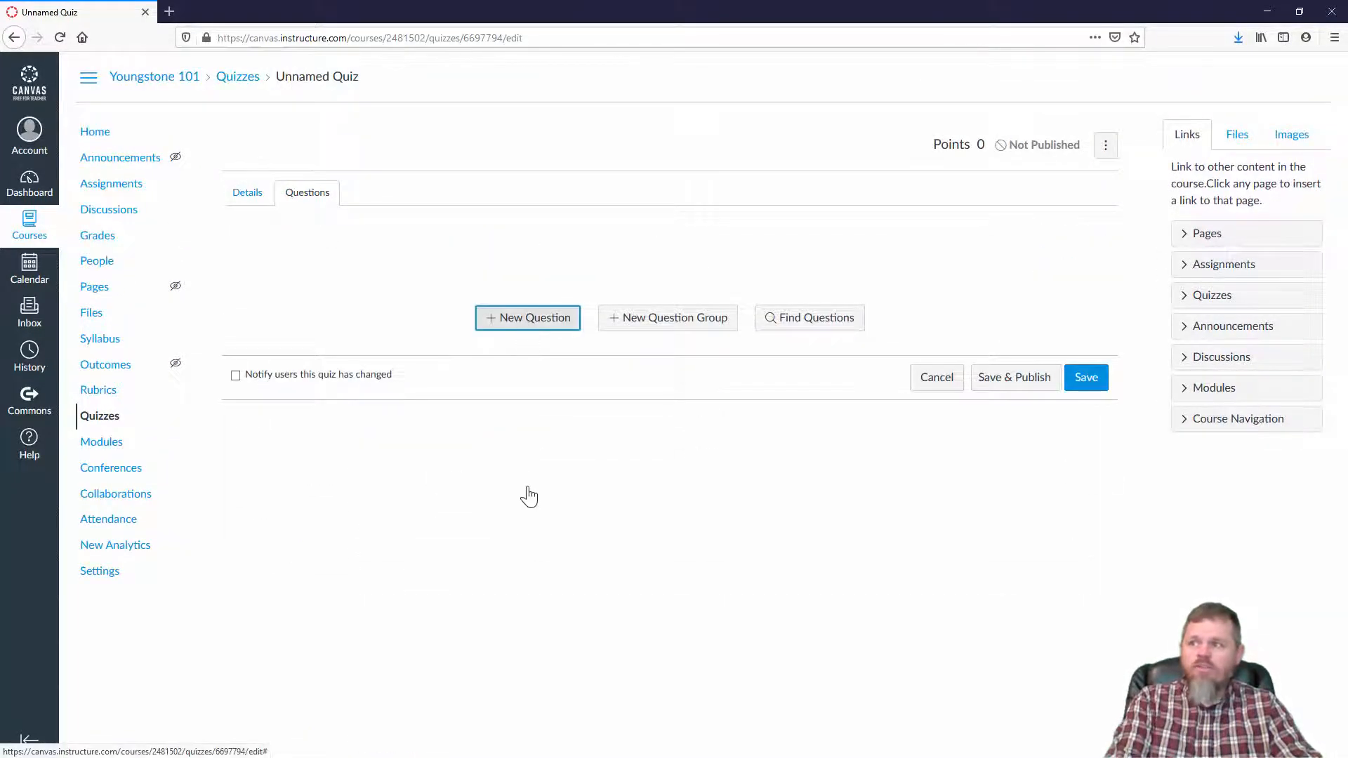
{"action": "left_click", "coordinate": [497, 125]}
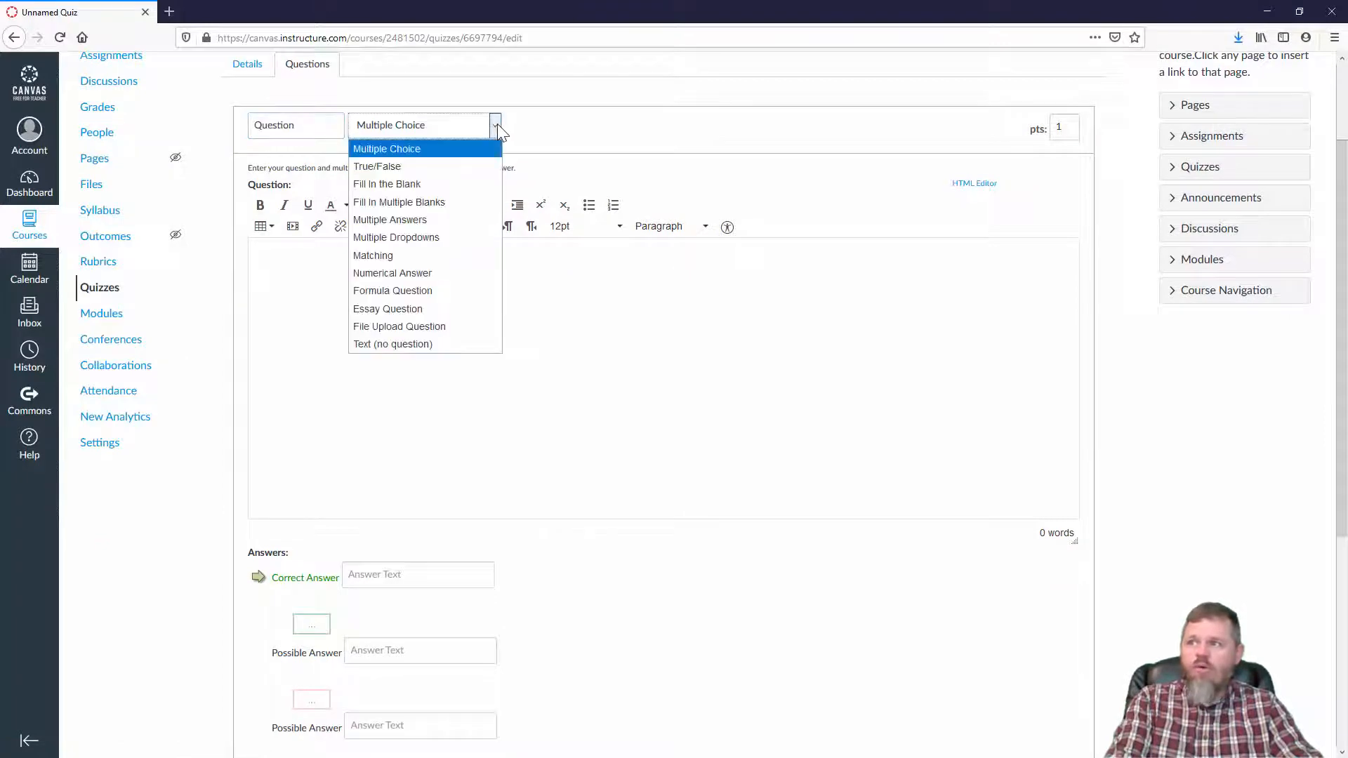
{"action": "left_click", "coordinate": [430, 290]}
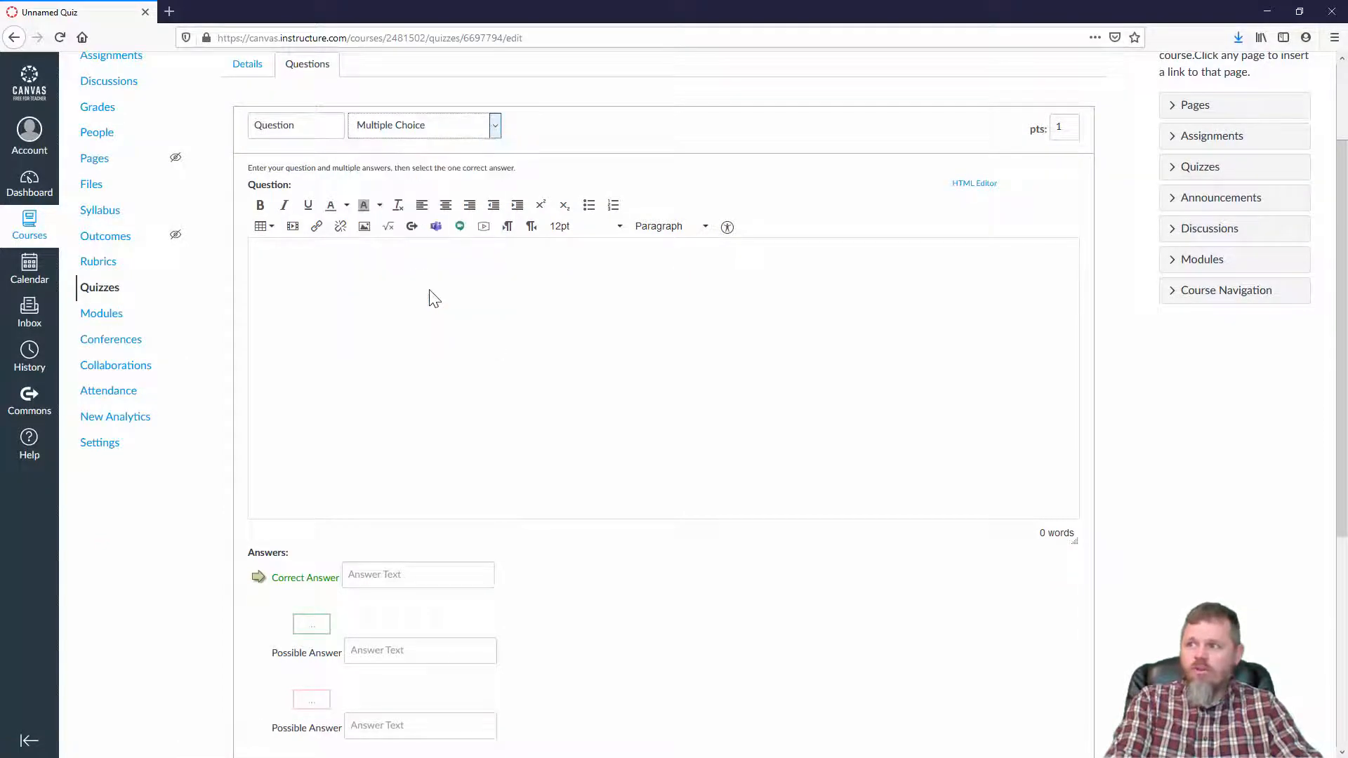
{"action": "double_click", "coordinate": [290, 128]}
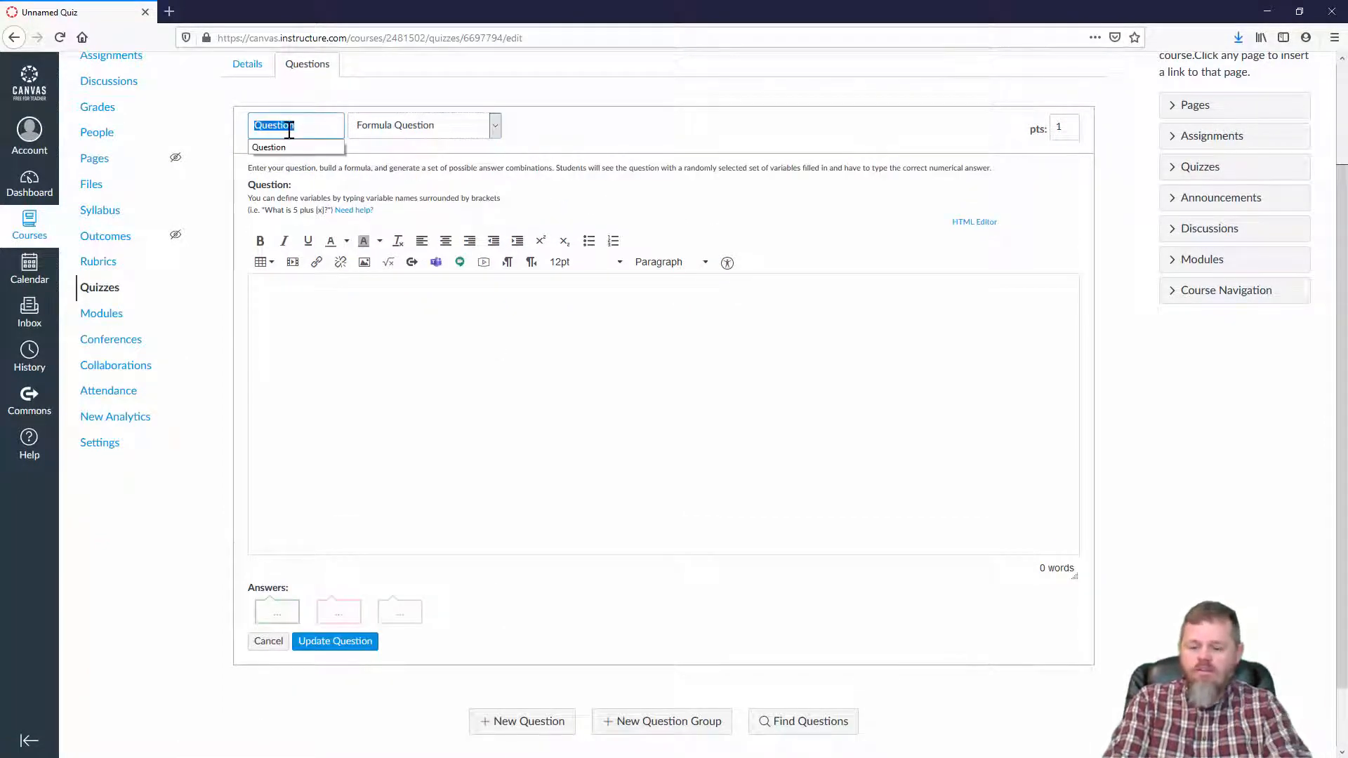
{"action": "type", "text": "Surface Area"}
Enter "For the next 3 questions, use the cylinder described below." as the opening line of the question text.
{"action": "left_click", "coordinate": [377, 325]}
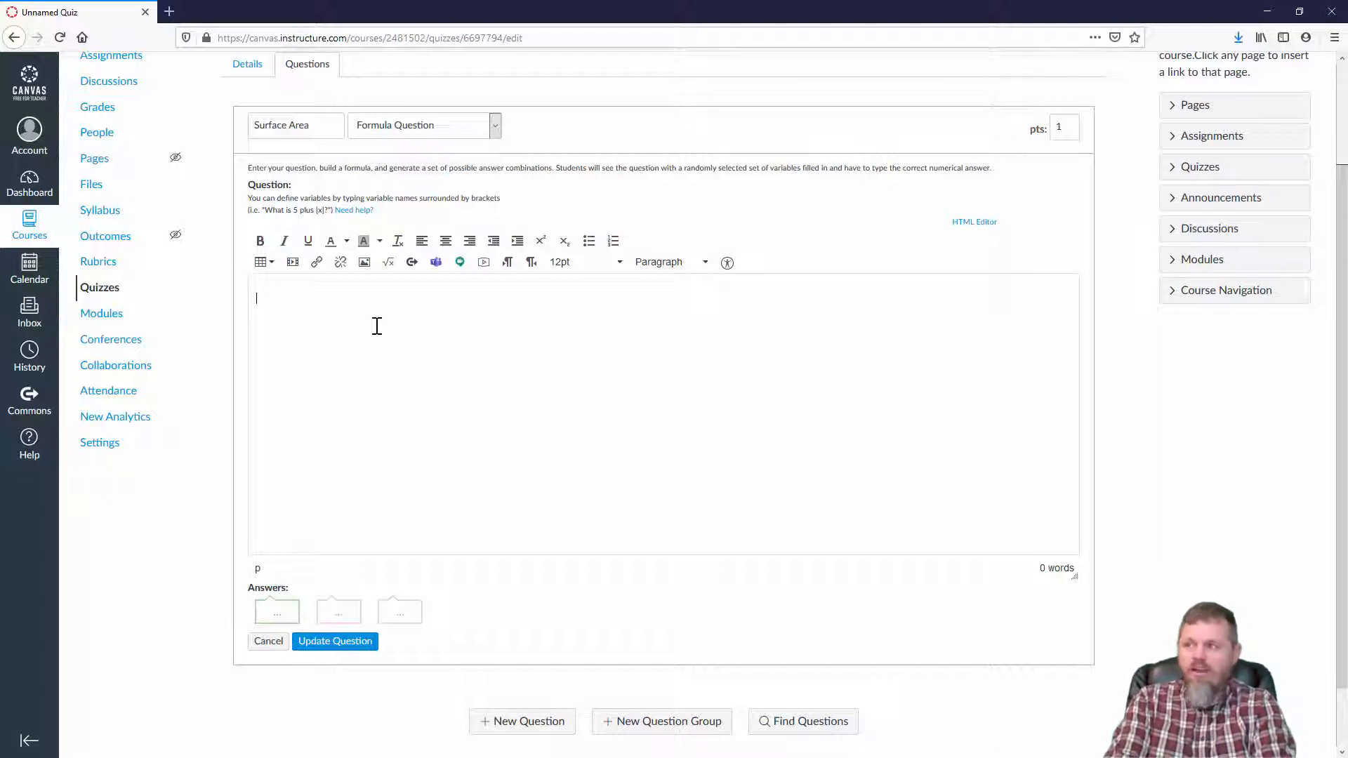
{"action": "type", "text": "For the next 3 questions, use the cylinder described below"}
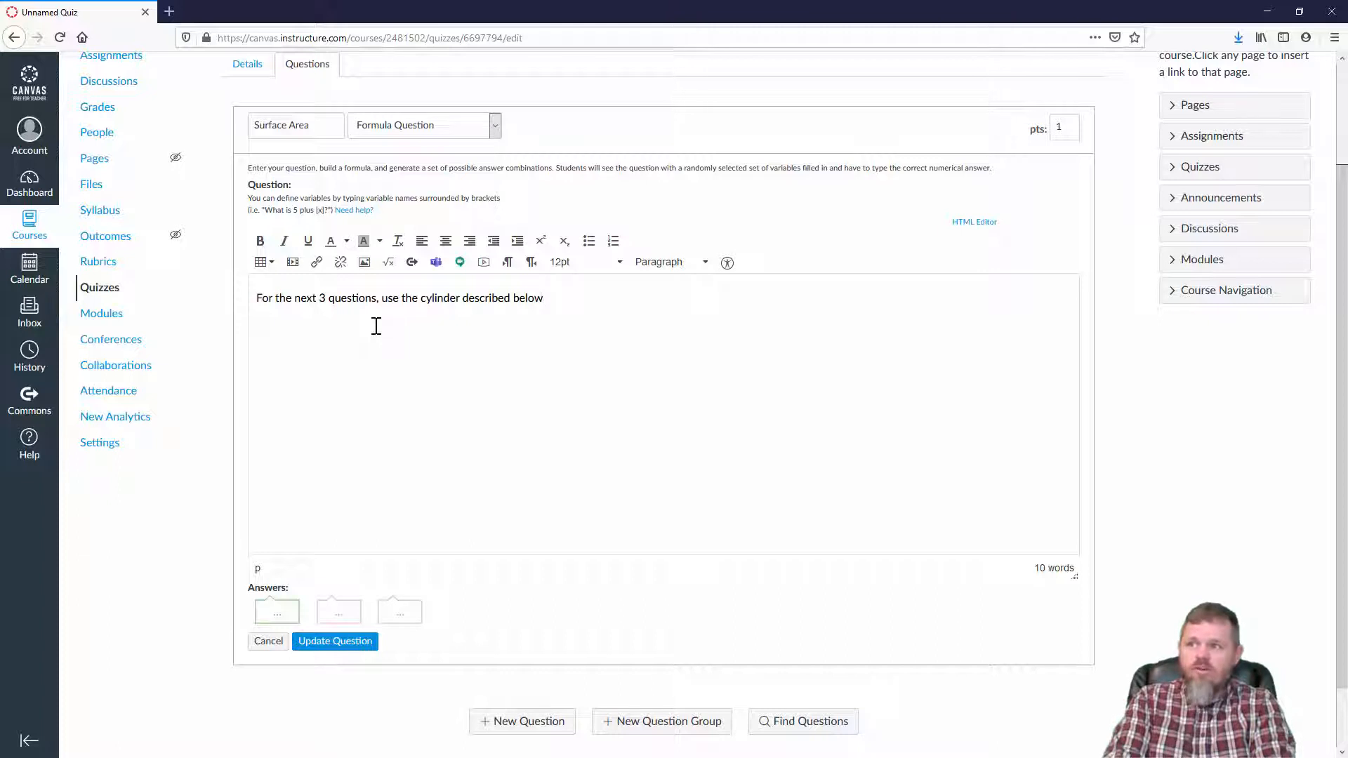
{"action": "type", "text": "."}
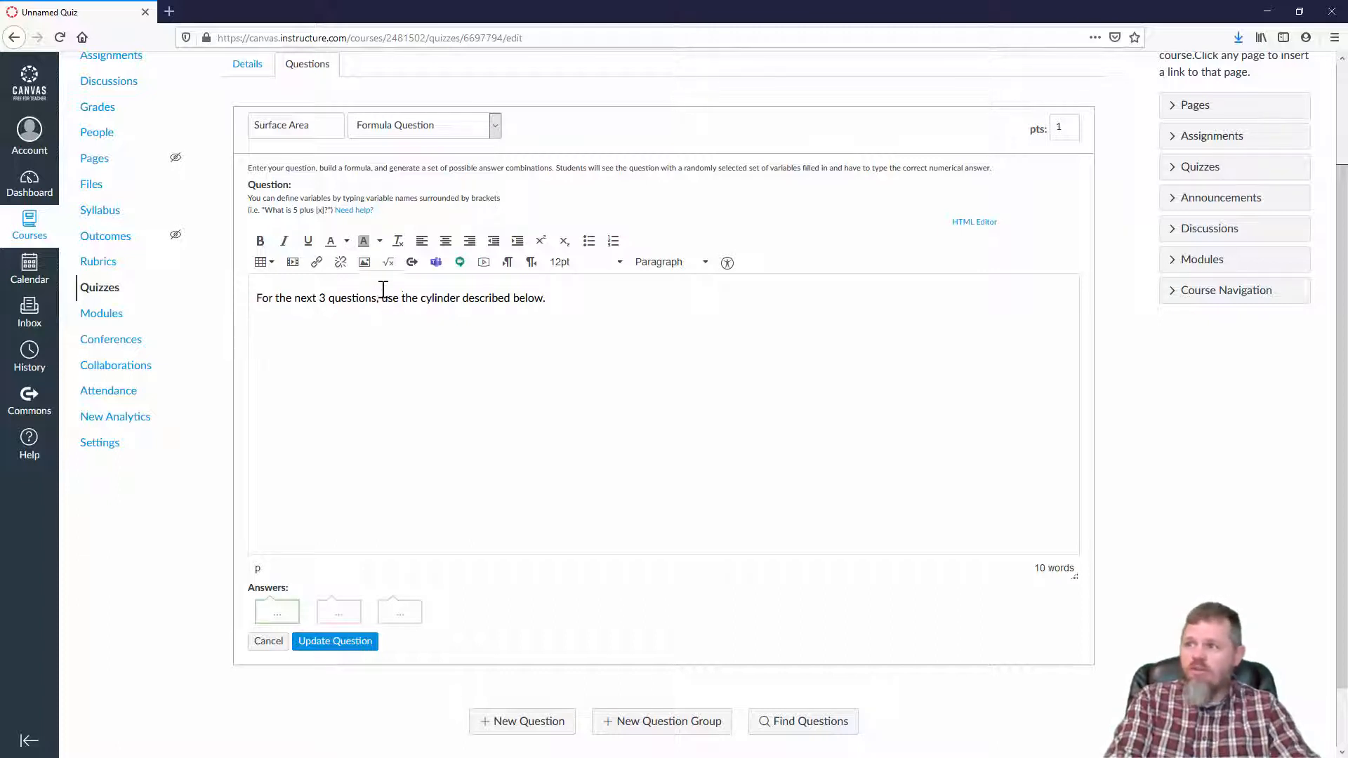
Upload Cylinder.png from the Pictures folder into the course files as the image source for the question.
{"action": "left_click", "coordinate": [365, 264]}
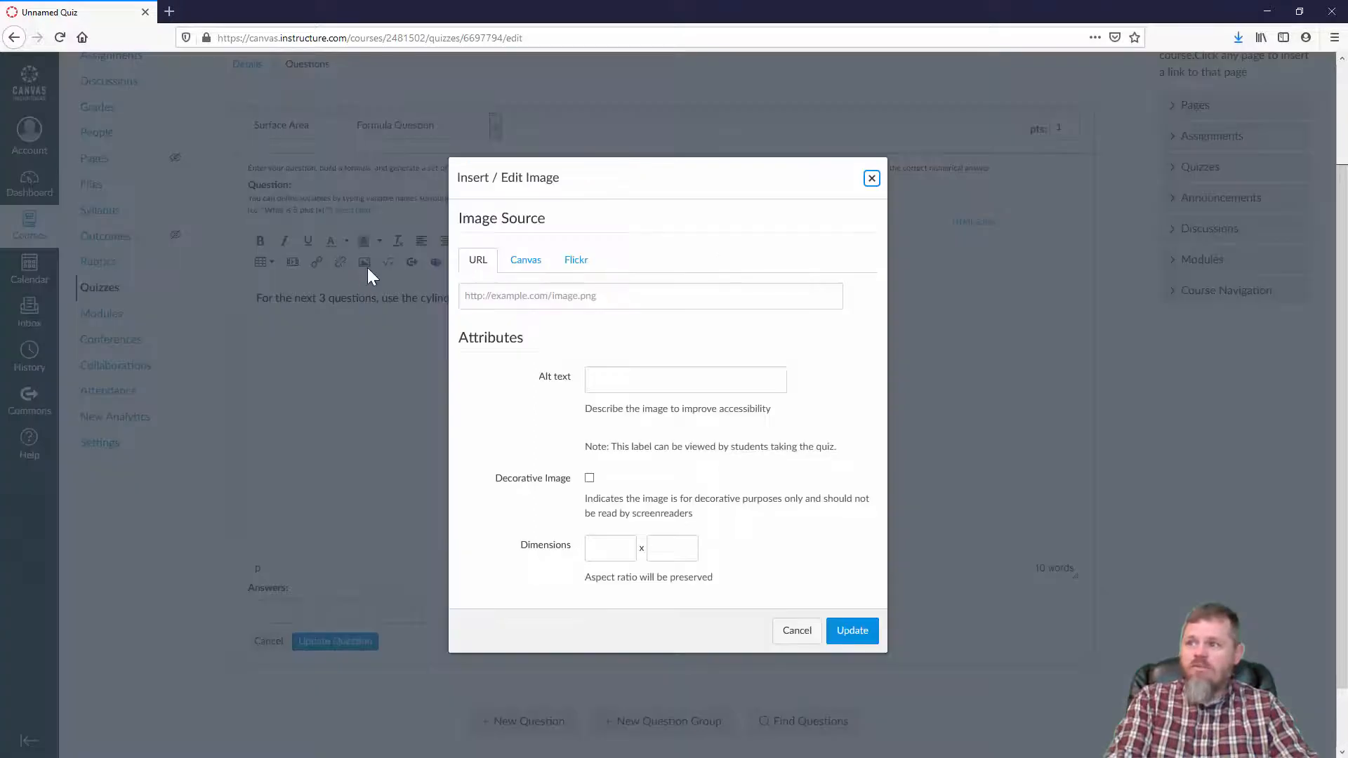
{"action": "left_click", "coordinate": [523, 277]}
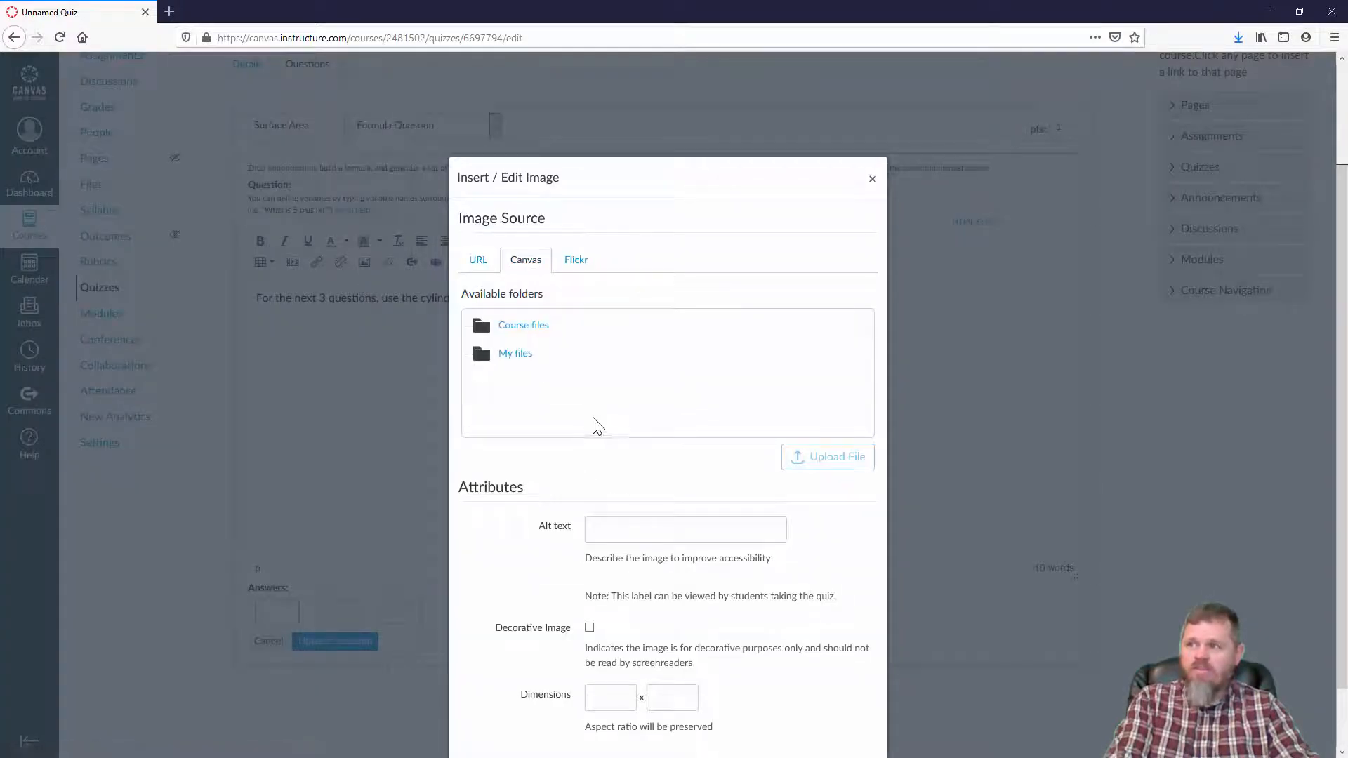
{"action": "left_click", "coordinate": [528, 334]}
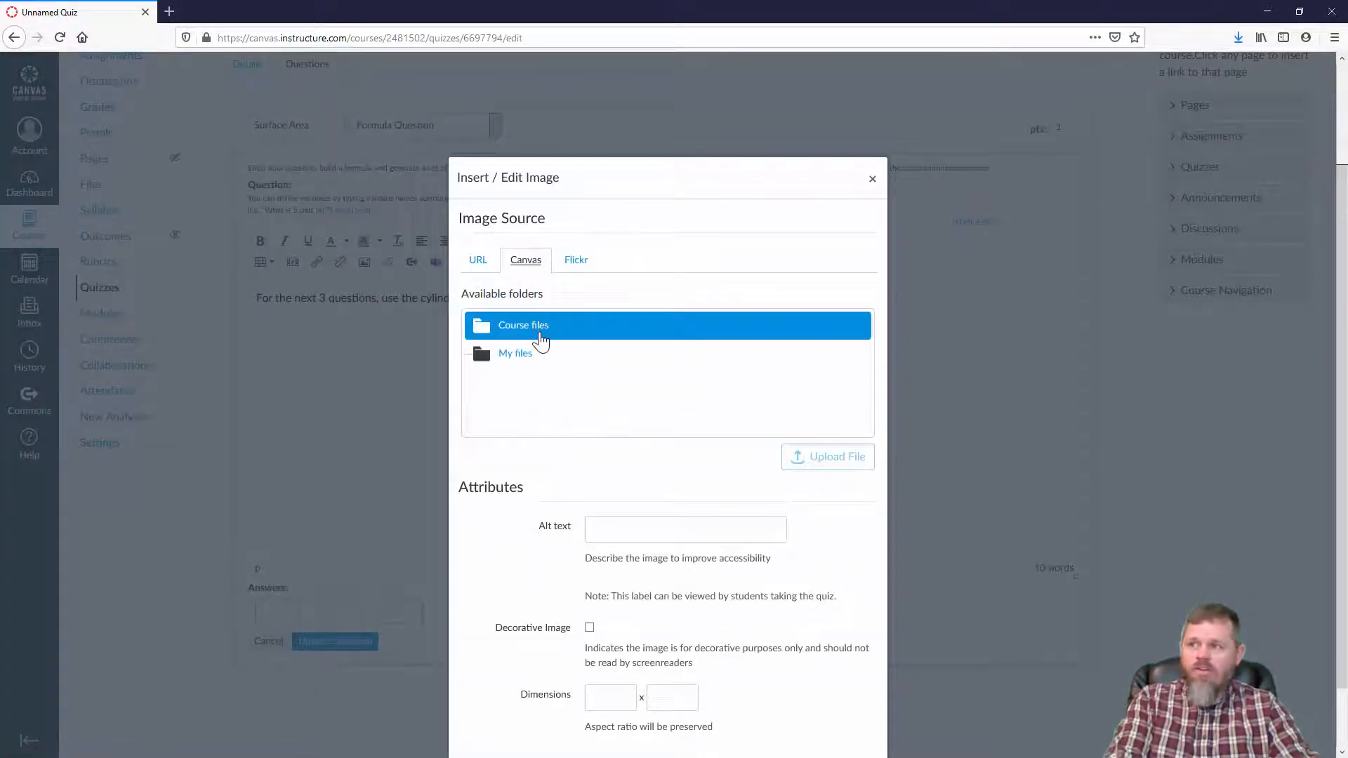
{"action": "left_click", "coordinate": [538, 334]}
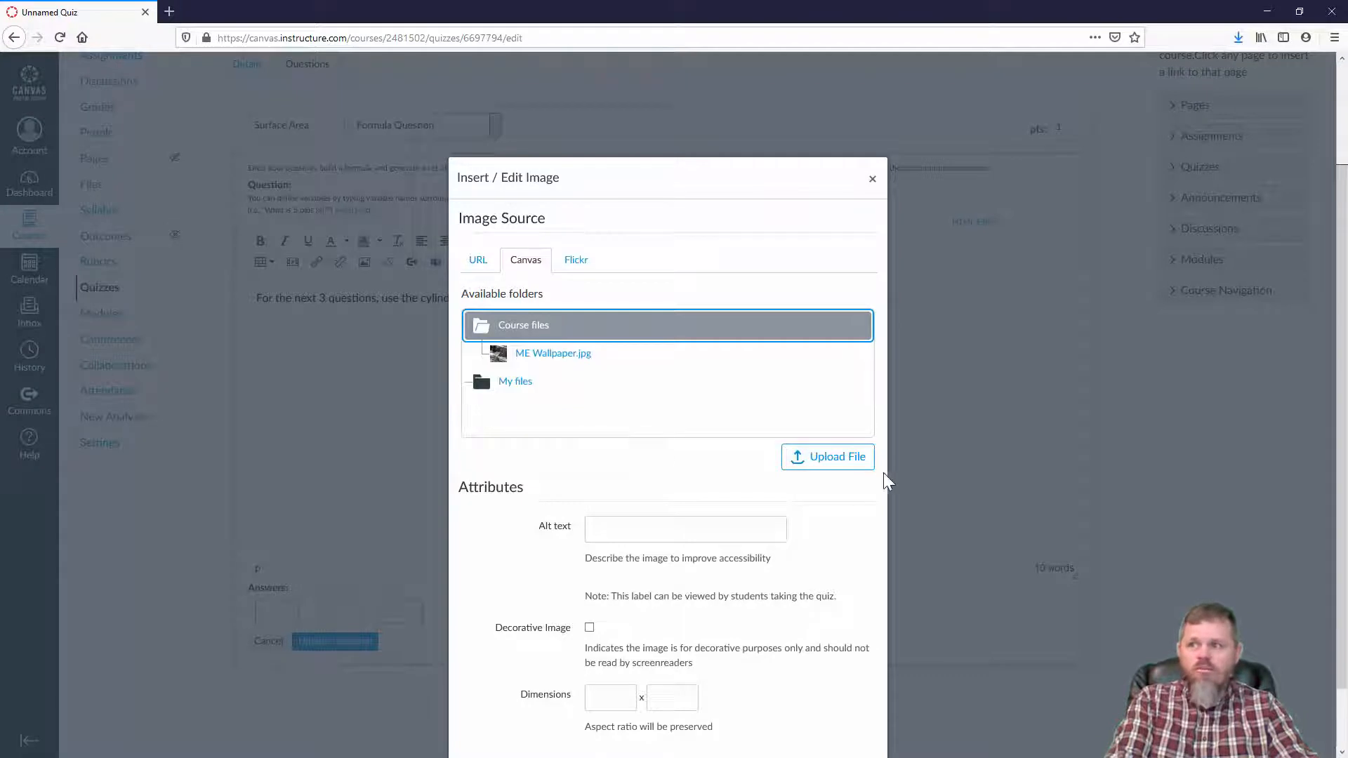
{"action": "left_click", "coordinate": [837, 457]}
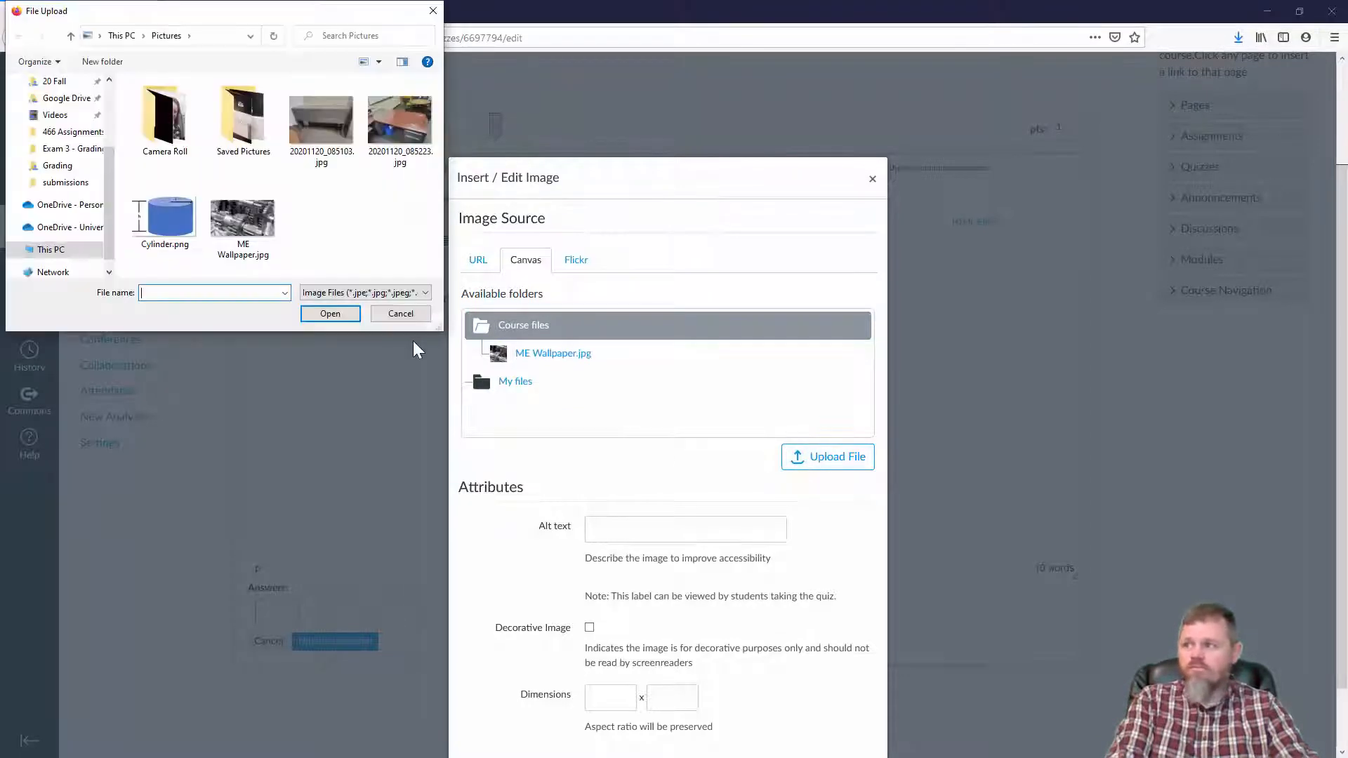
{"action": "left_click", "coordinate": [172, 252]}
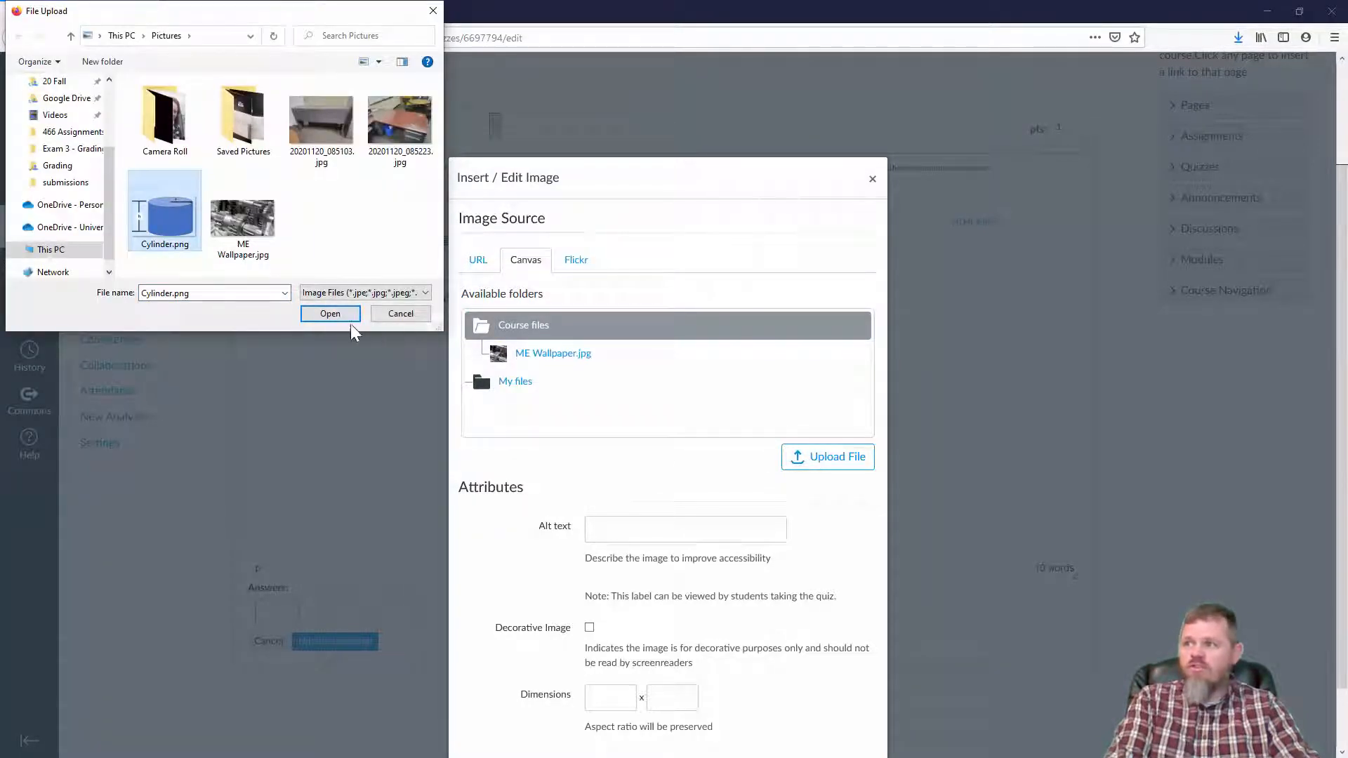
{"action": "left_click", "coordinate": [330, 316]}
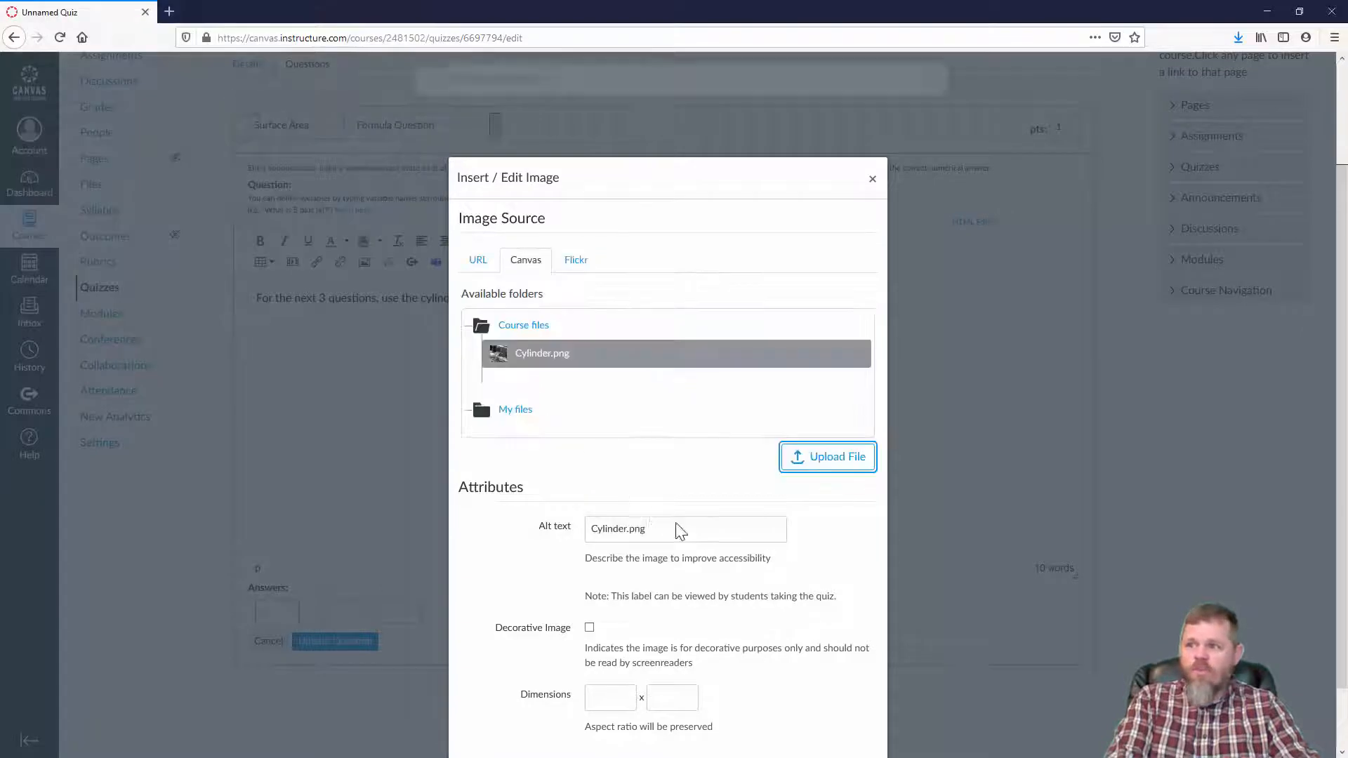
Insert the uploaded cylinder image below the opening line and shrink it to slightly over half its original size.
{"action": "scroll", "coordinate": [784, 600], "scroll_direction": "down", "scroll_amount": 2}
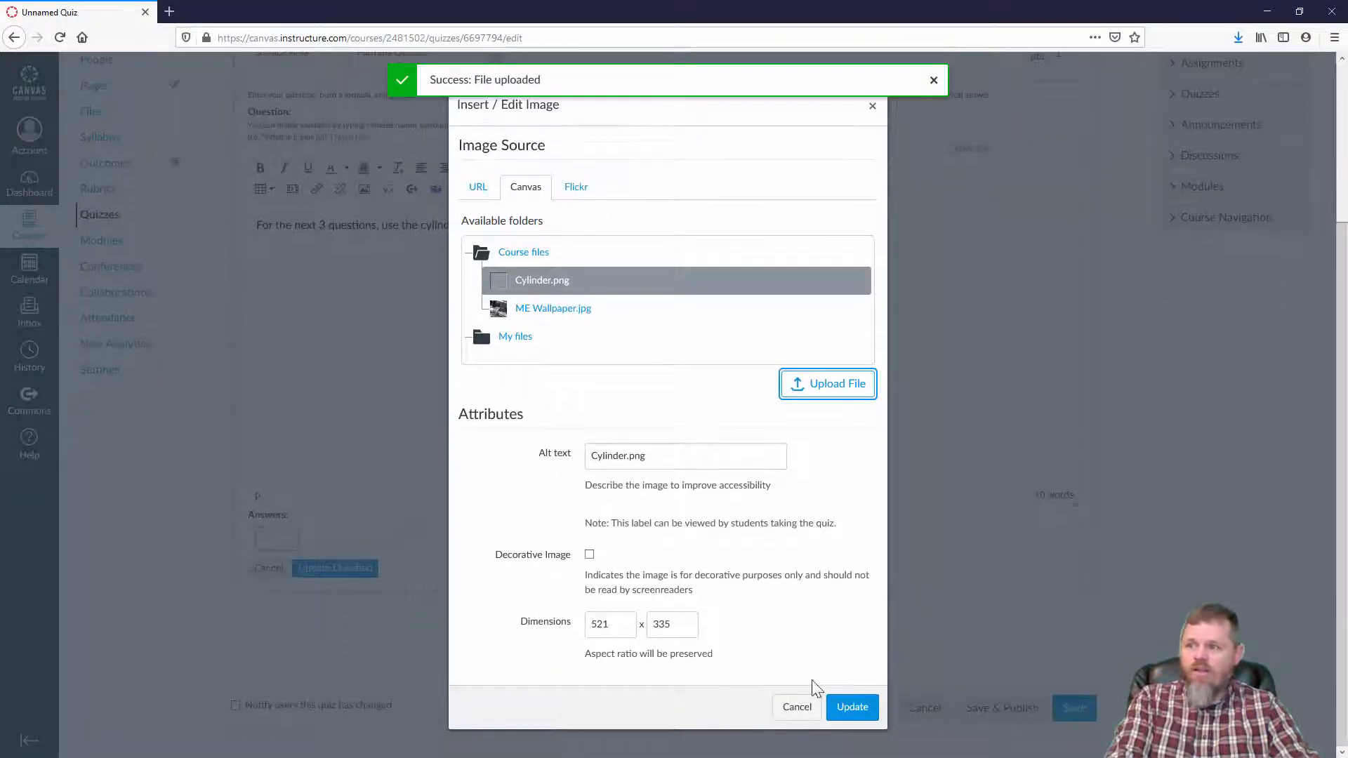
{"action": "left_click", "coordinate": [853, 710]}
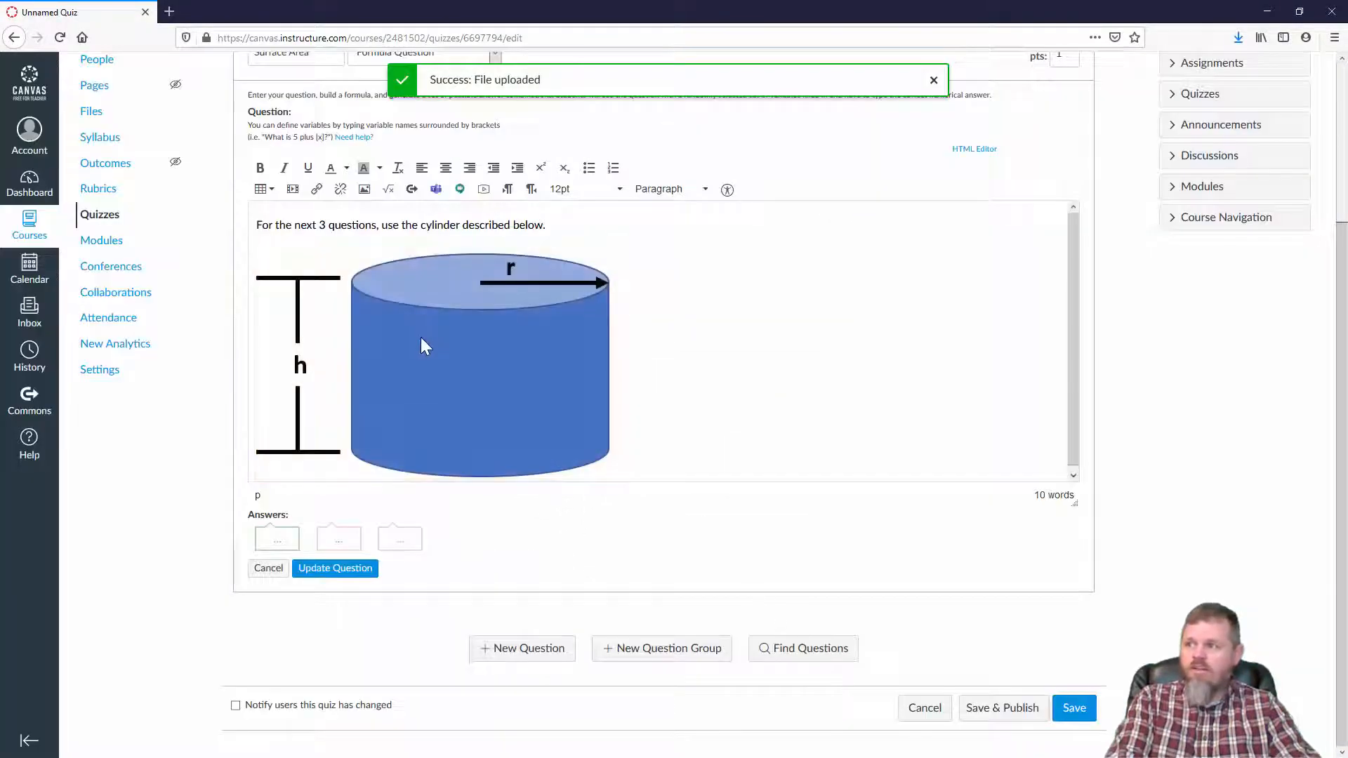
{"action": "left_click", "coordinate": [560, 420]}
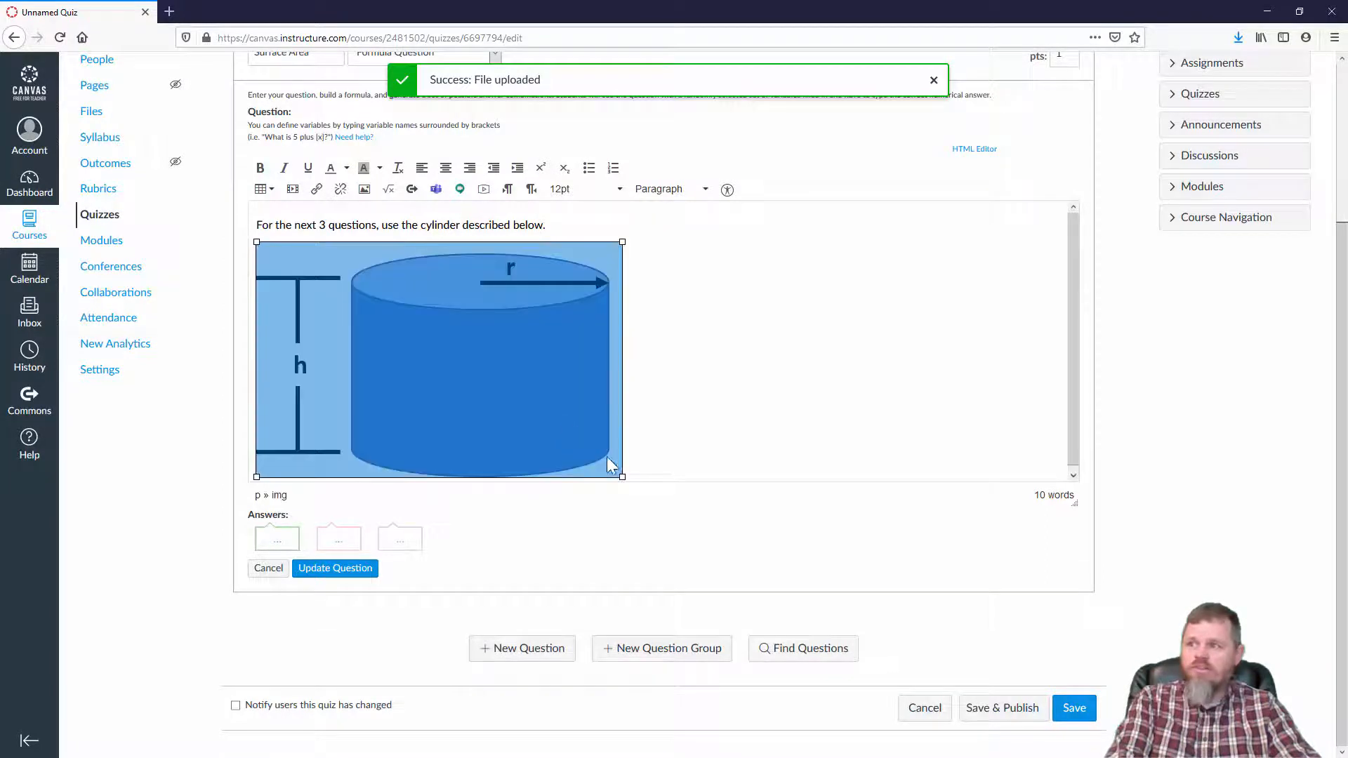
{"action": "left_click_drag", "start_coordinate": [617, 476], "coordinate": [504, 375]}
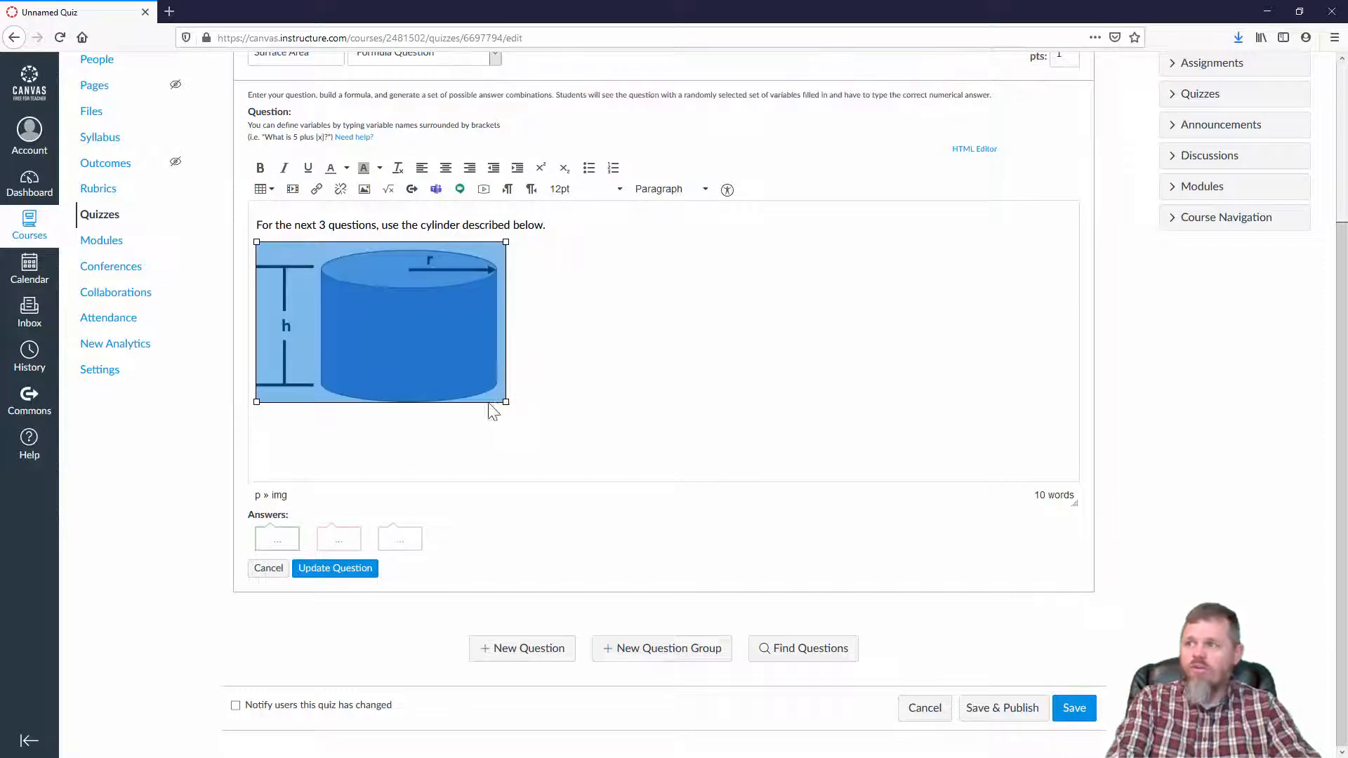
Add the text "The radius of the circle is [r] cm" below the cylinder image, with r as a bracketed variable.
{"action": "left_click", "coordinate": [396, 414]}
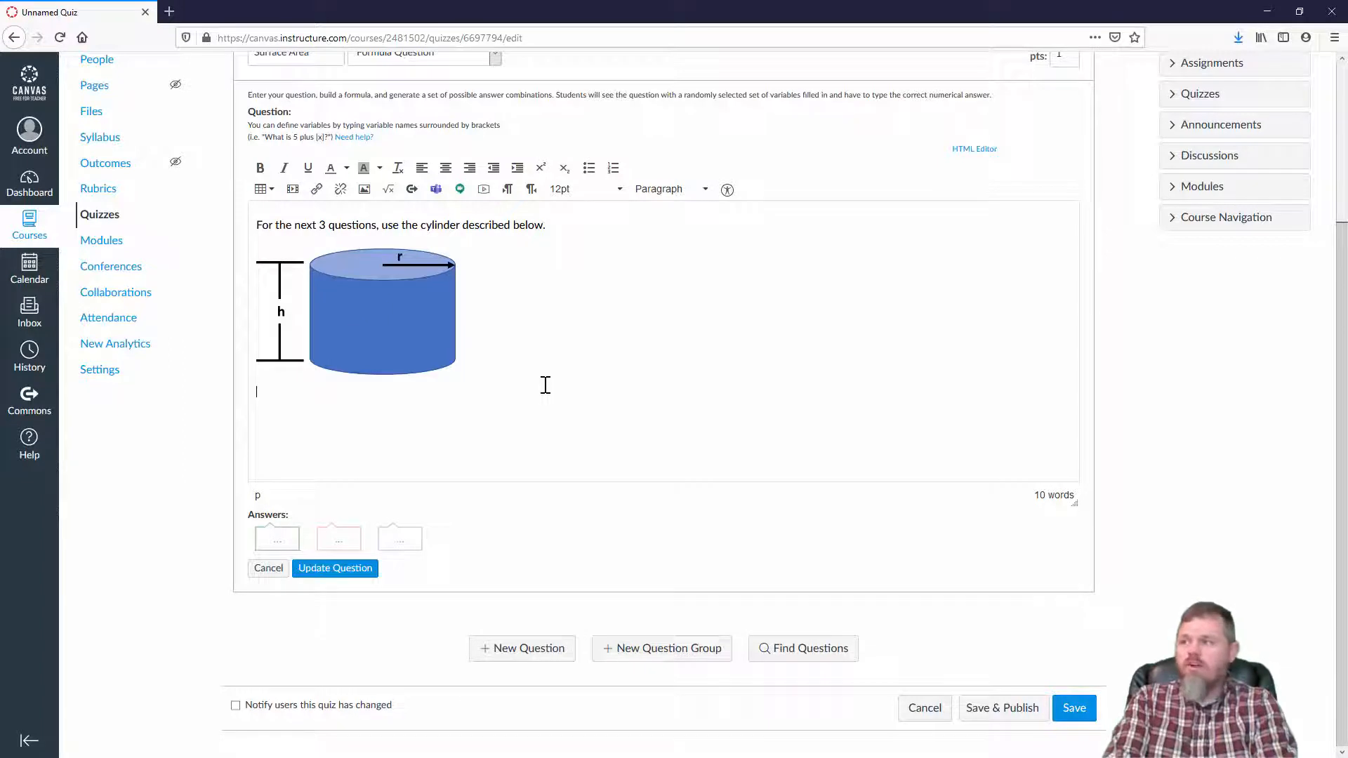
{"action": "type", "text": "The rad"}
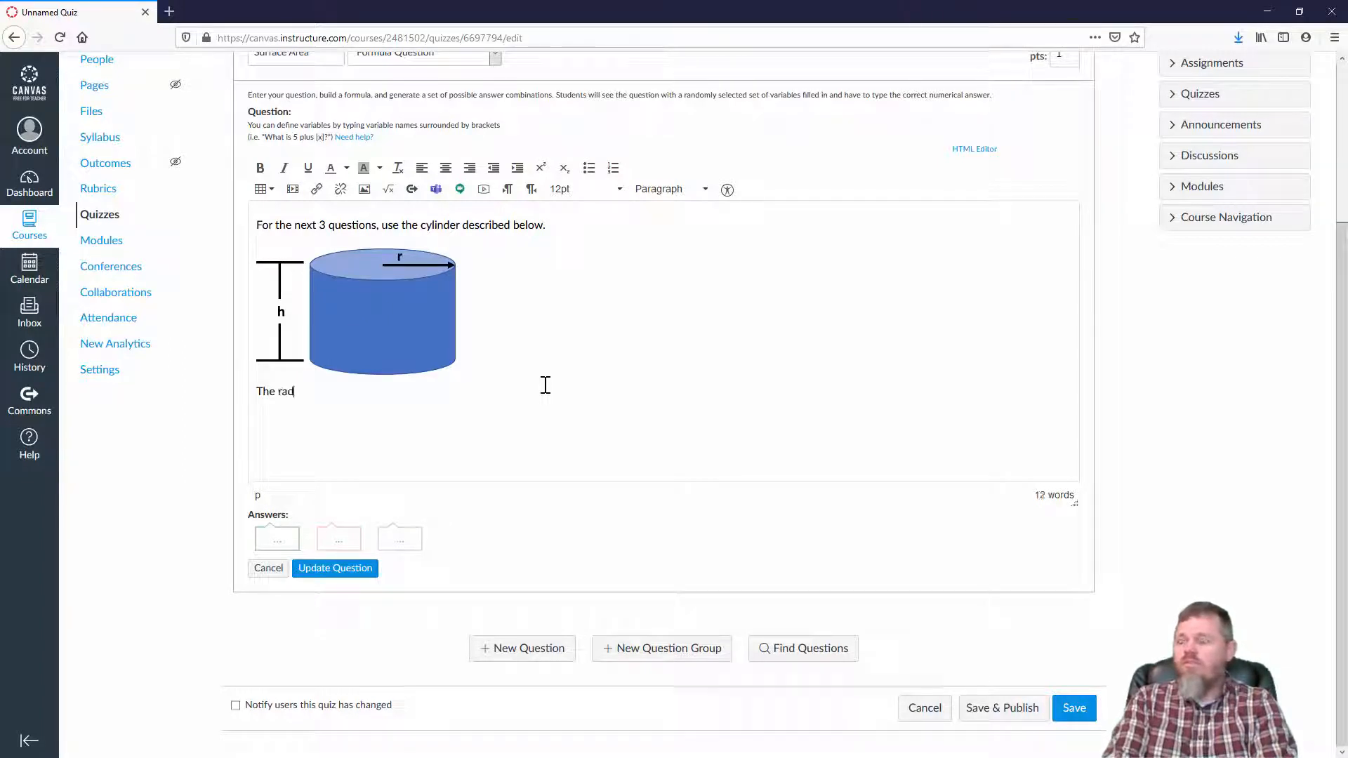
{"action": "type", "text": "isu o"}
{"action": "key", "text": "BackSpace"}
{"action": "key", "text": "BackSpace"}
{"action": "key", "text": "BackSpace"}
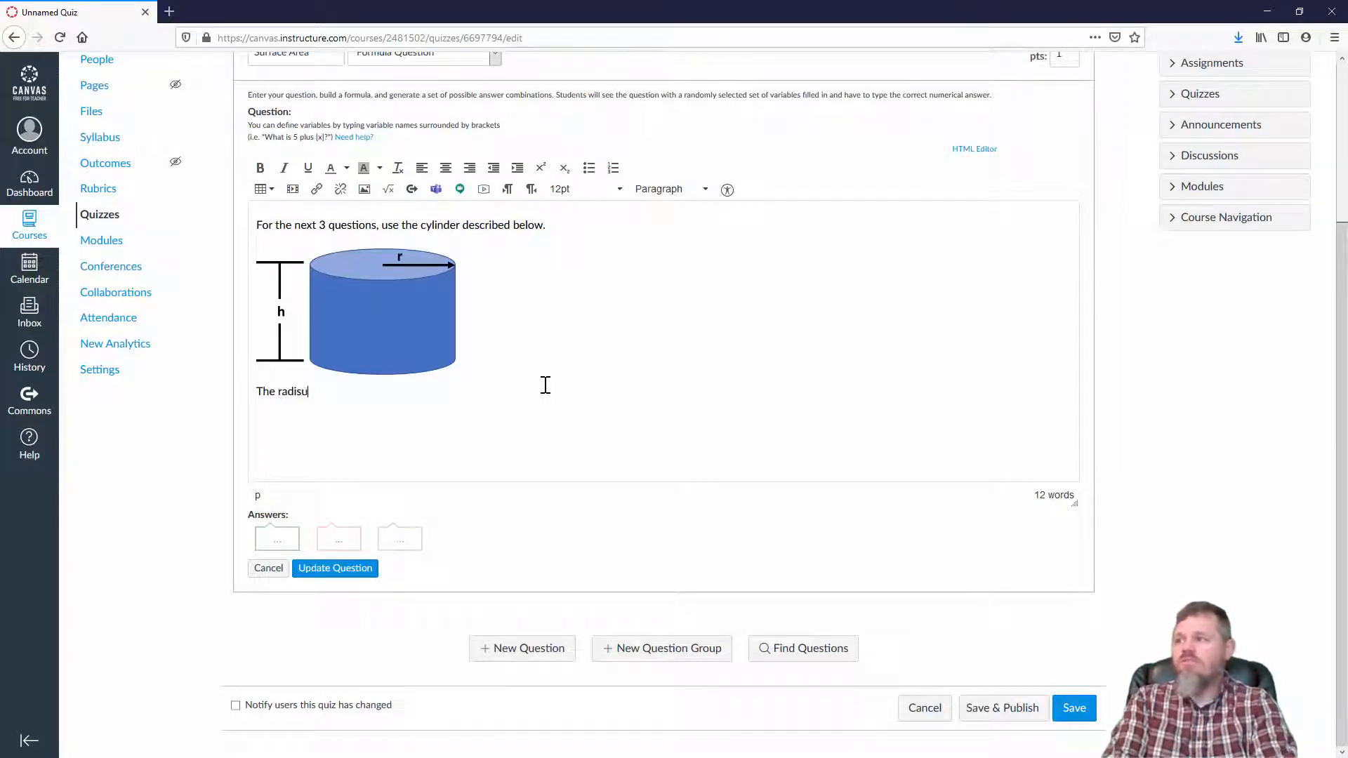
{"action": "key", "text": "BackSpace"}
{"action": "type", "text": "us of hte c"}
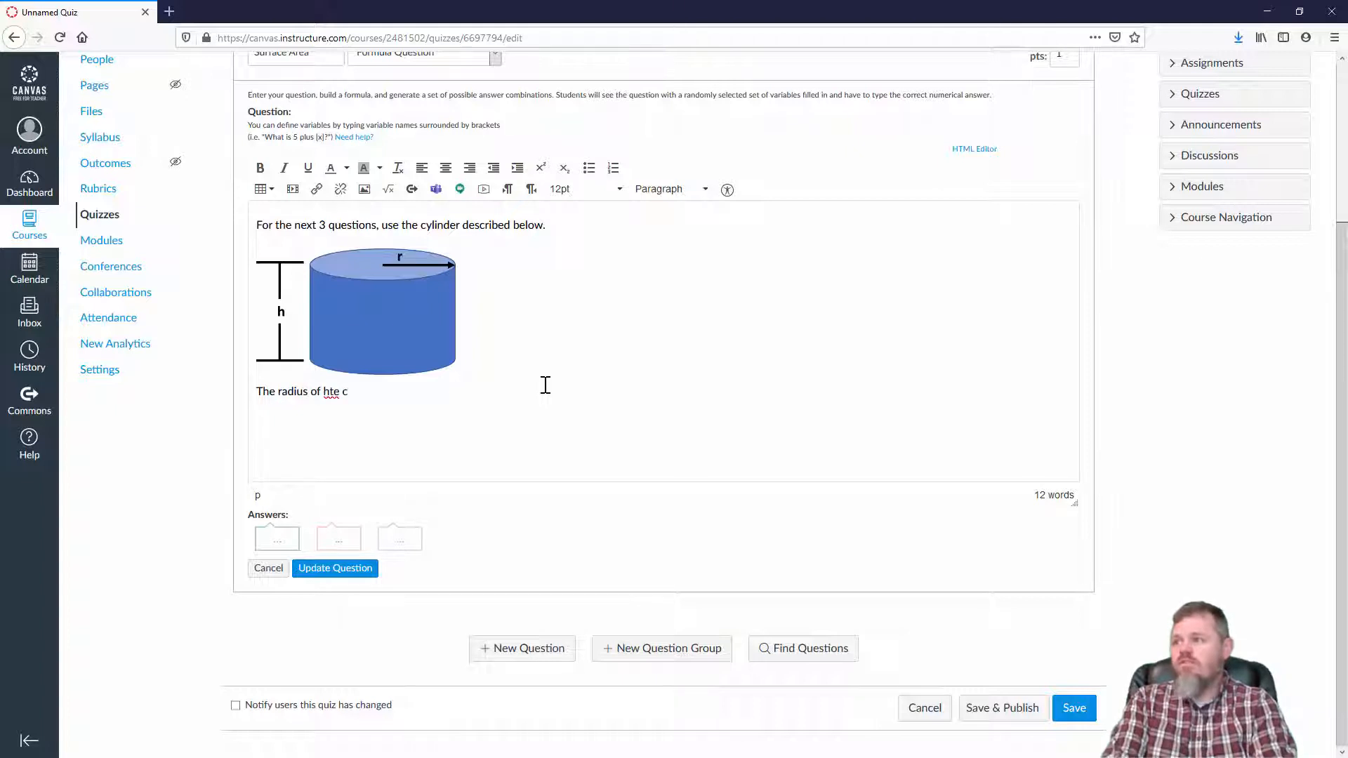
{"action": "key", "text": "BackSpace"}
{"action": "key", "text": "BackSpace"}
{"action": "type", "text": "the circu"}
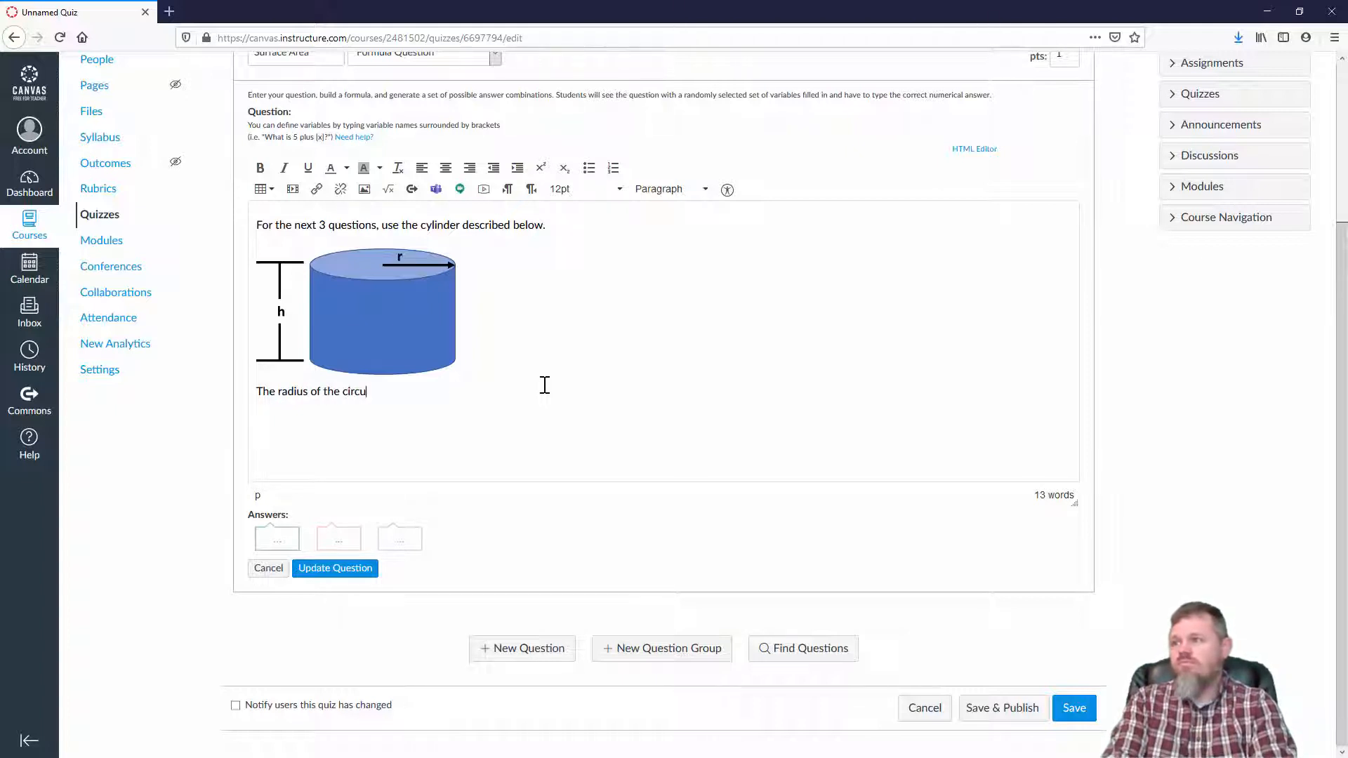
{"action": "key", "text": "BackSpace"}
{"action": "type", "text": "le is "}
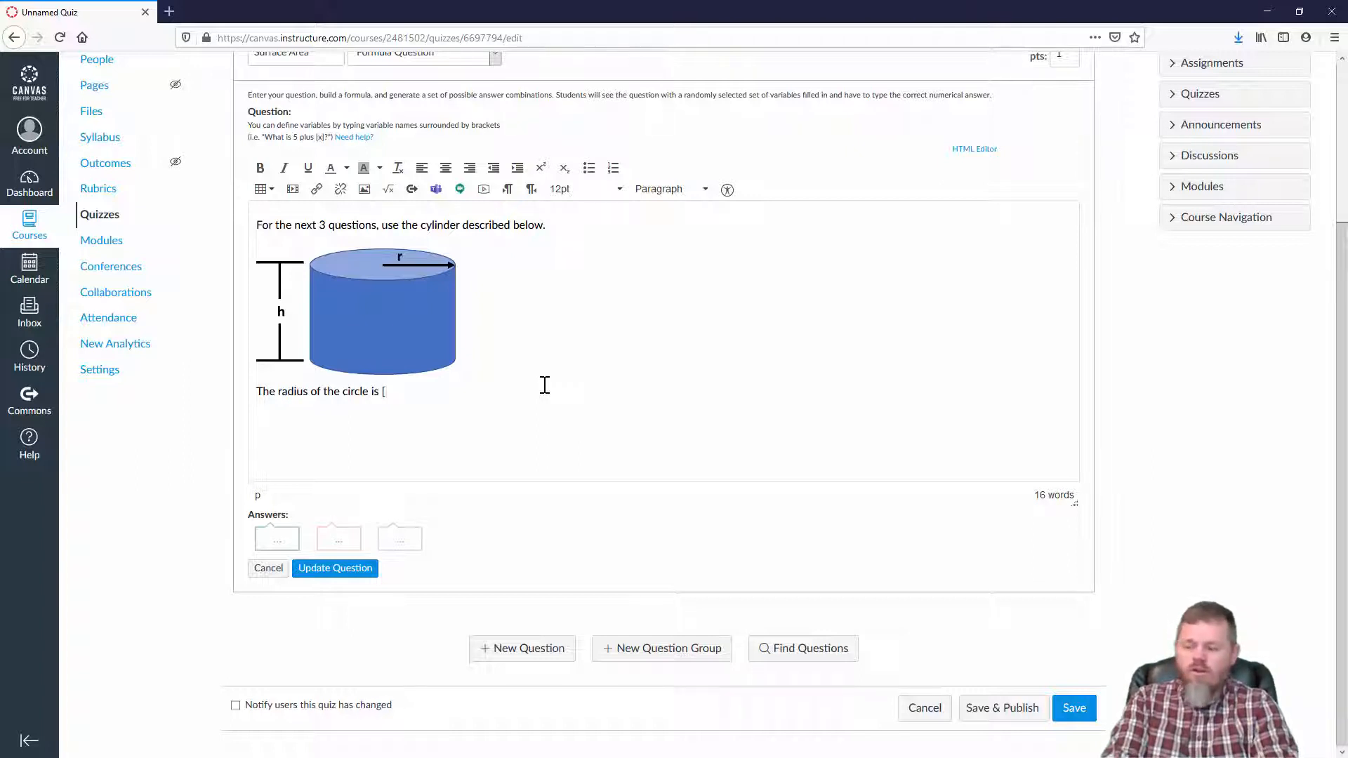
{"action": "type", "text": "[r]"}
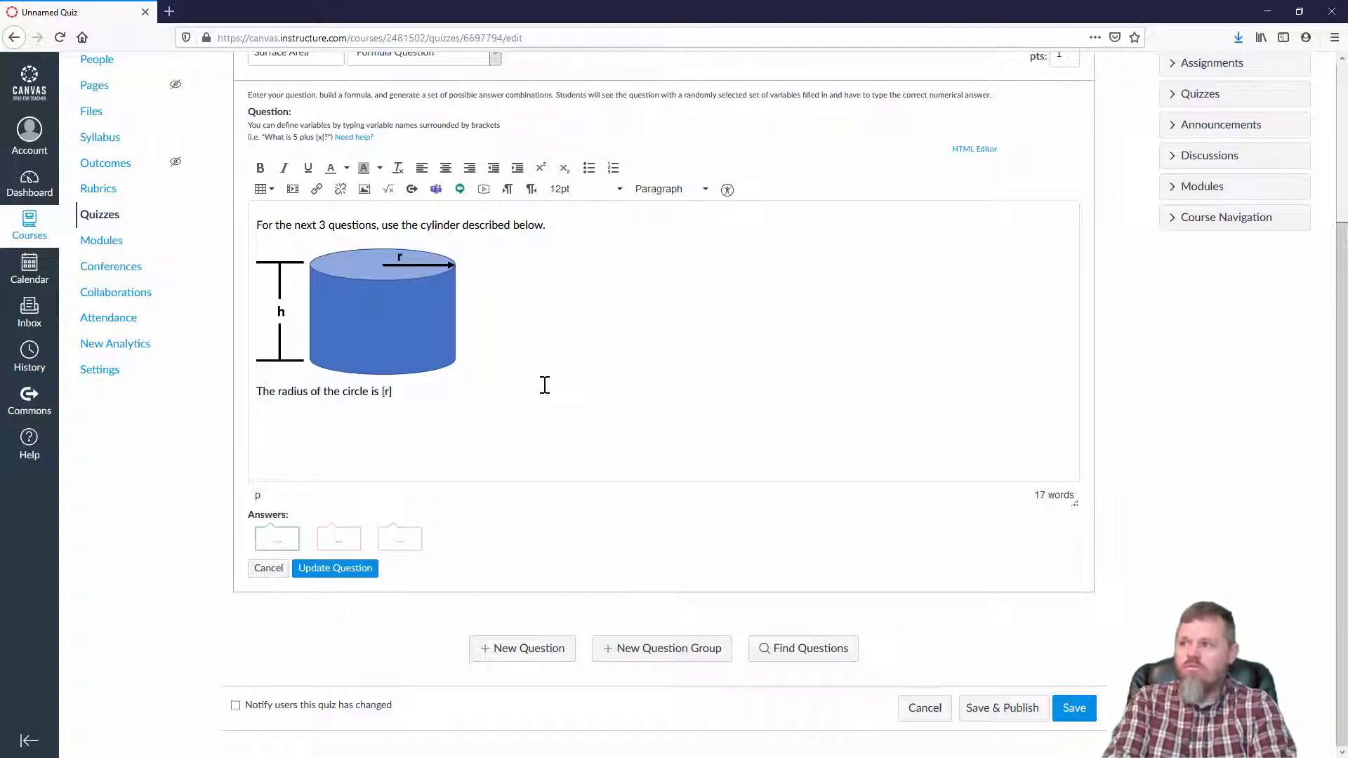
{"action": "type", "text": " cm"}
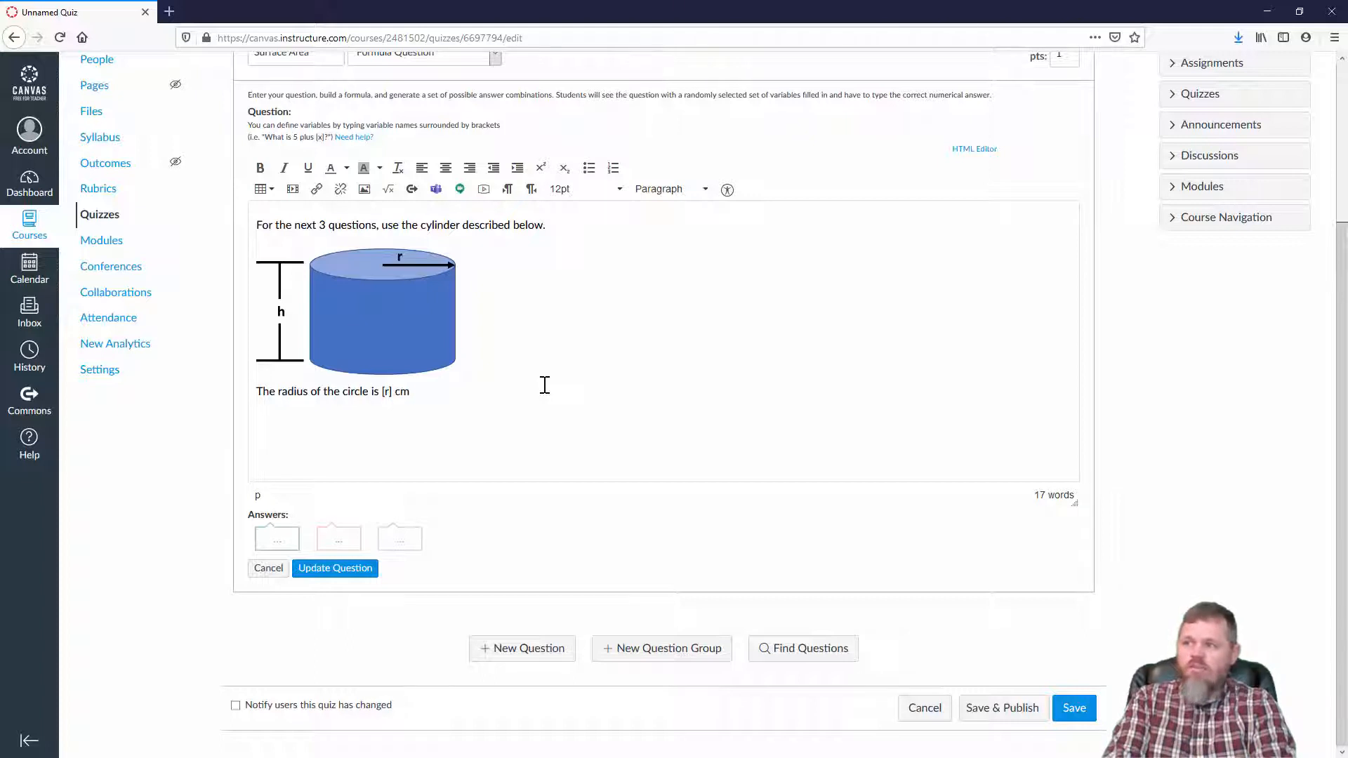
End the radius sentence with a period and add "The height is [h] cm." on the same line.
{"action": "type", "text": ". T"}
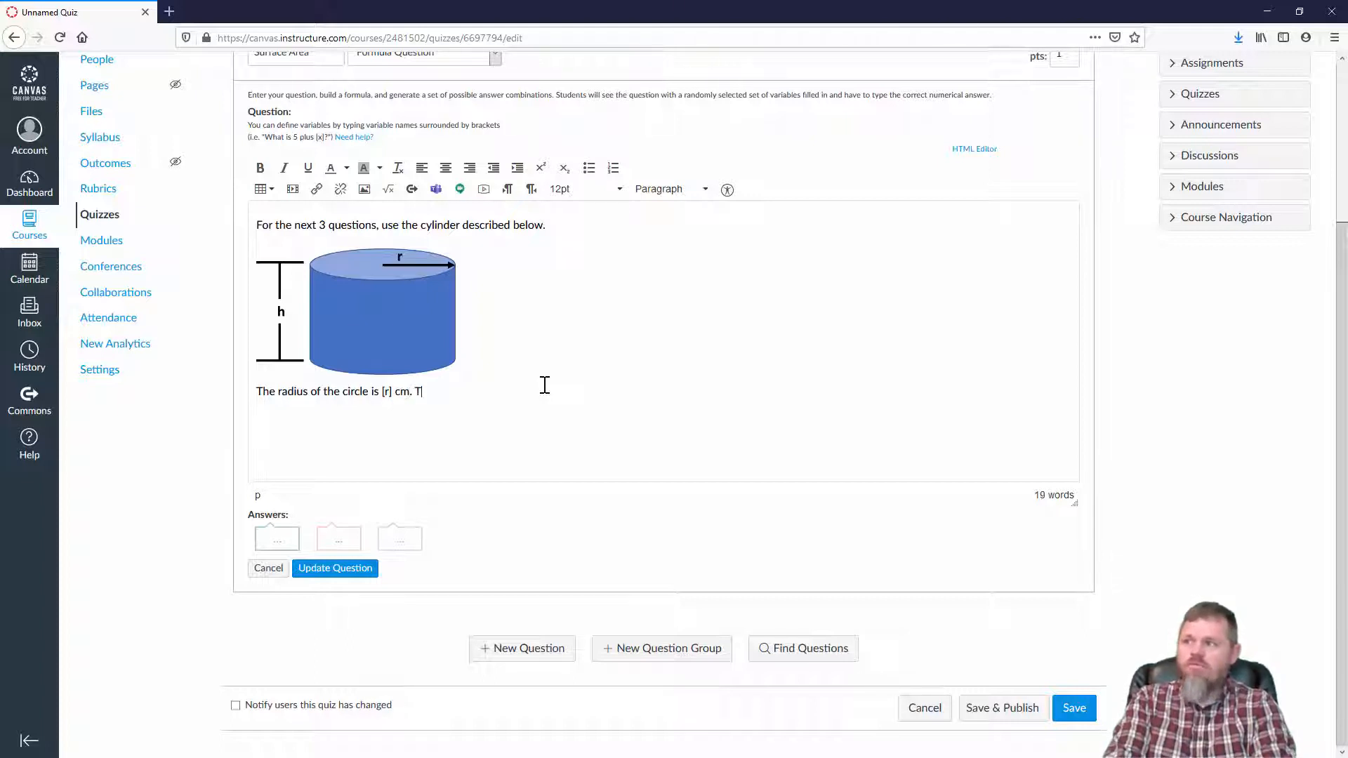
{"action": "type", "text": "he height is"}
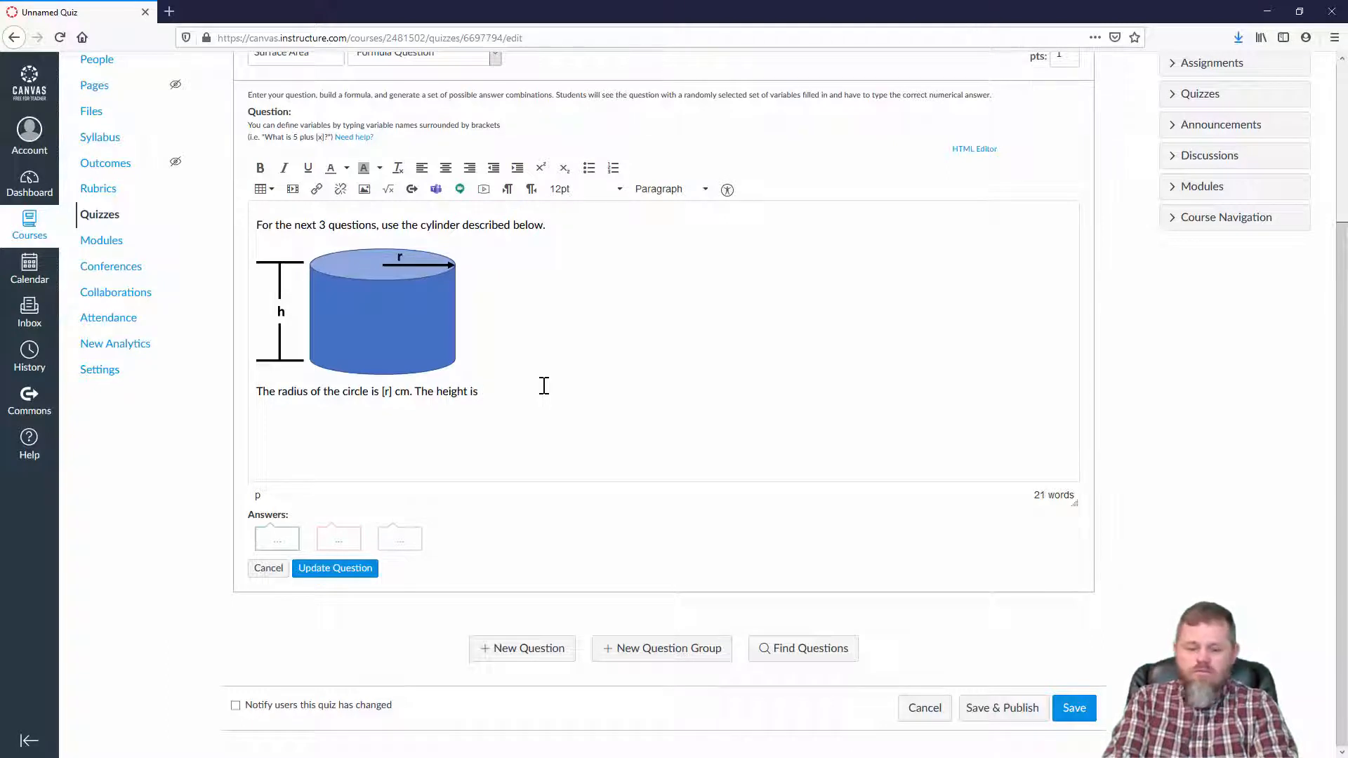
{"action": "type", "text": " [h] cm."}
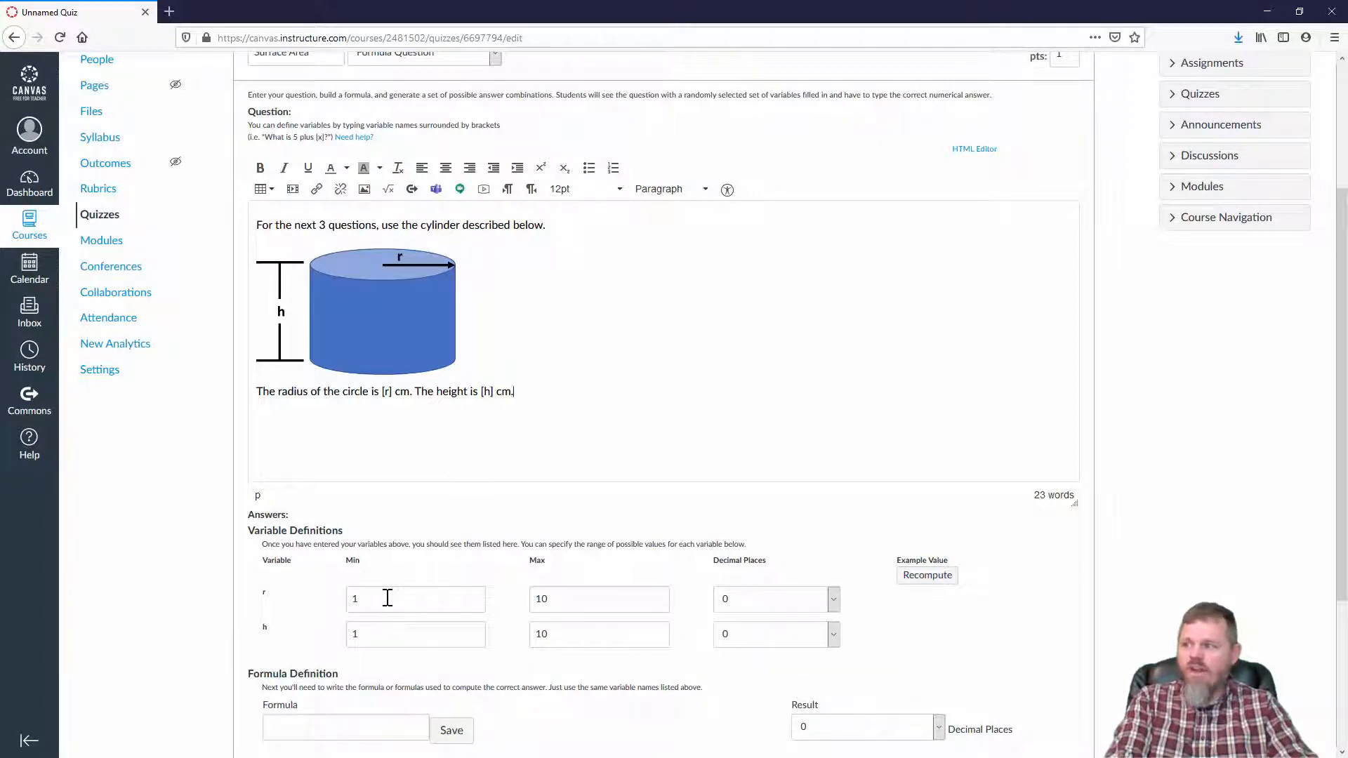
Define variable r with a minimum of 2, a maximum of 8 and 1 decimal place, and recompute the example values.
{"action": "double_click", "coordinate": [382, 597]}
{"action": "type", "text": "2"}
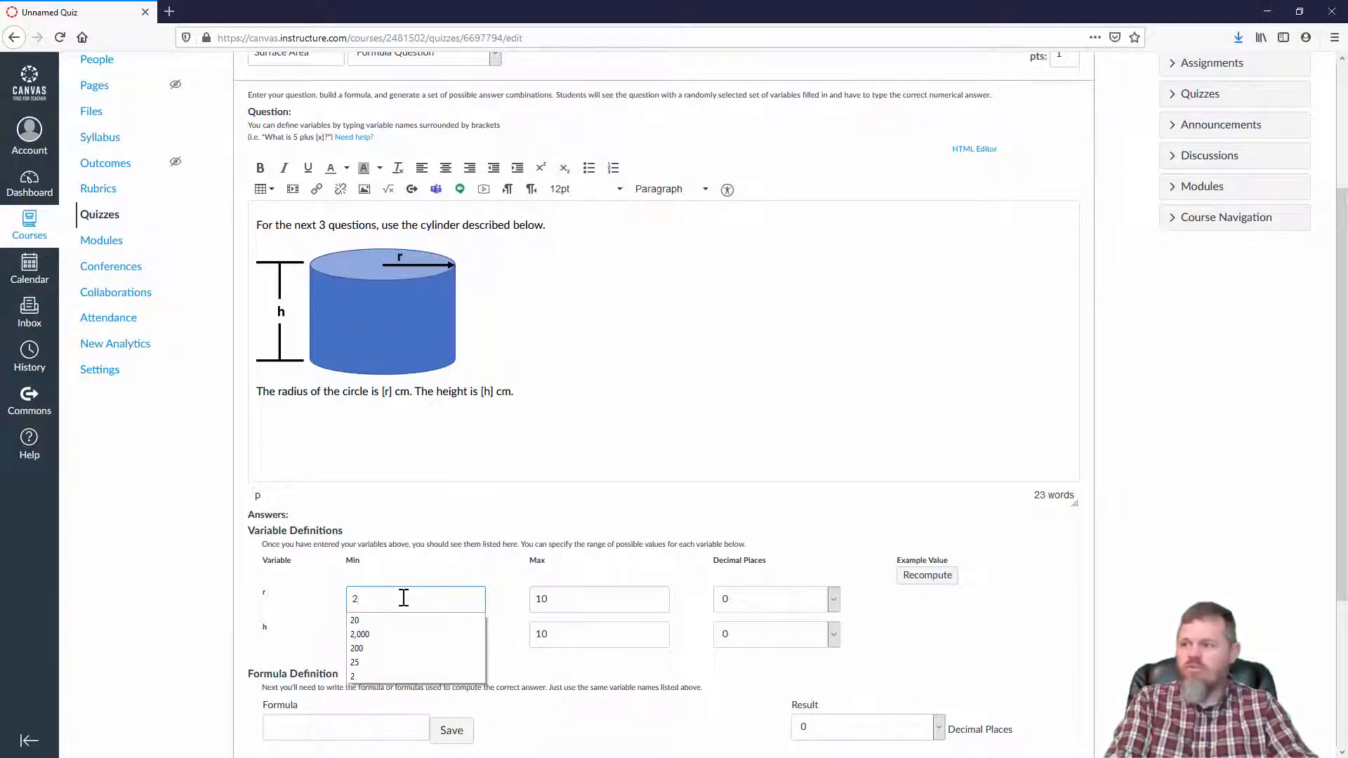
{"action": "double_click", "coordinate": [579, 599]}
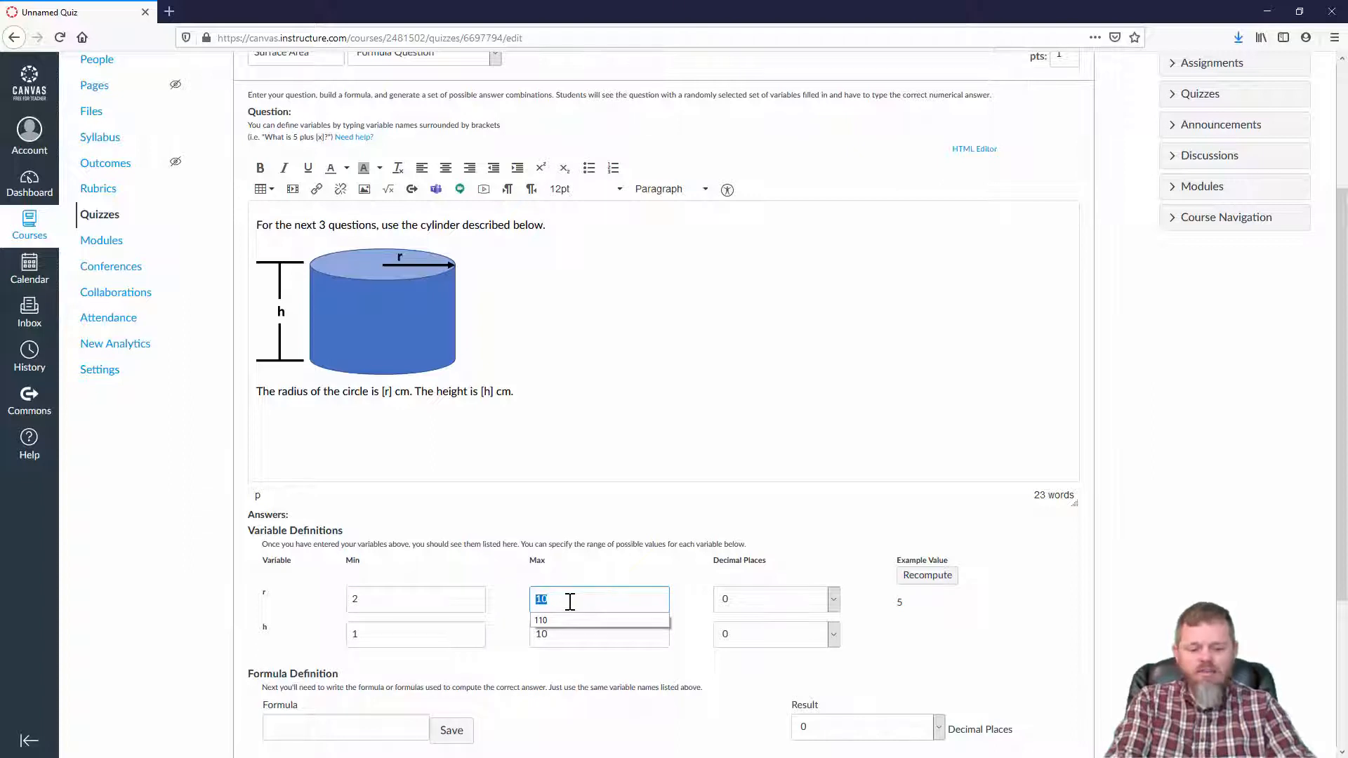
{"action": "type", "text": "8"}
{"action": "left_click", "coordinate": [831, 601]}
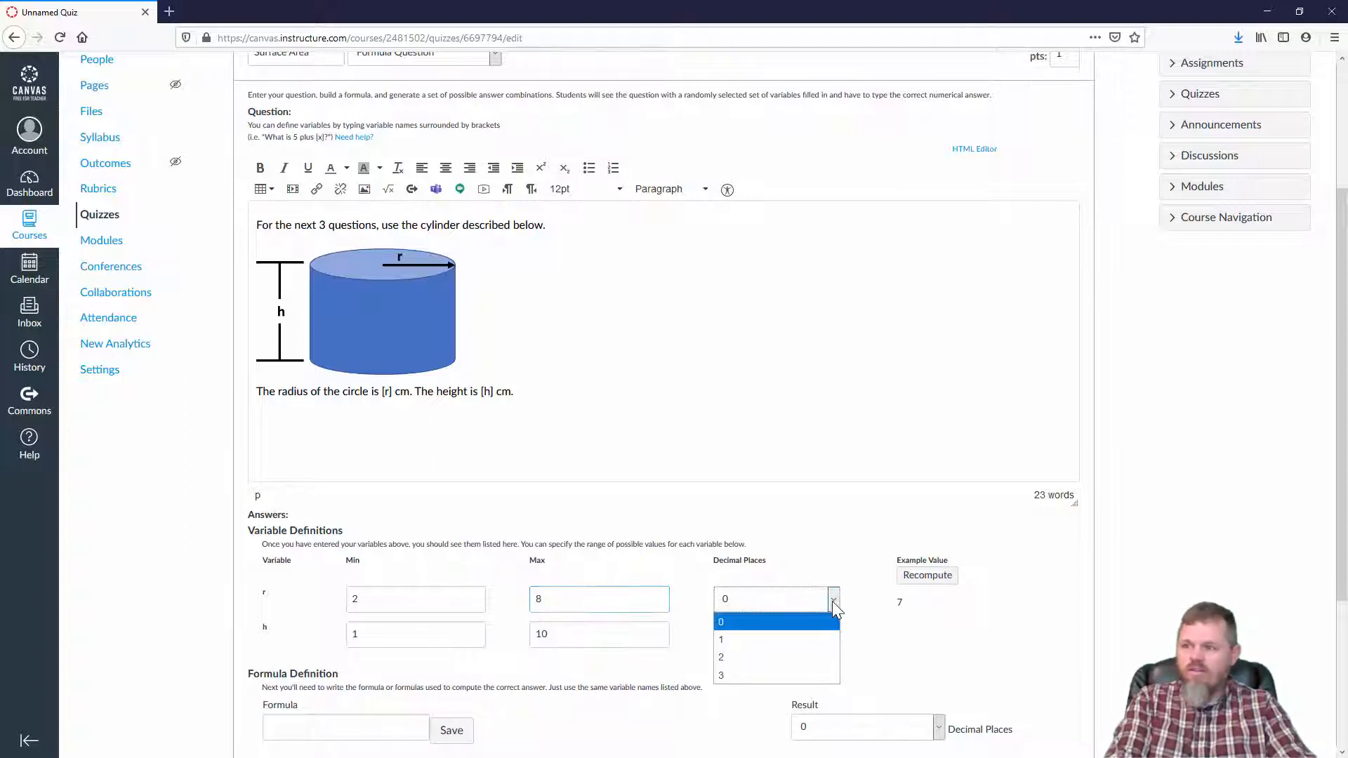
{"action": "left_click", "coordinate": [815, 641]}
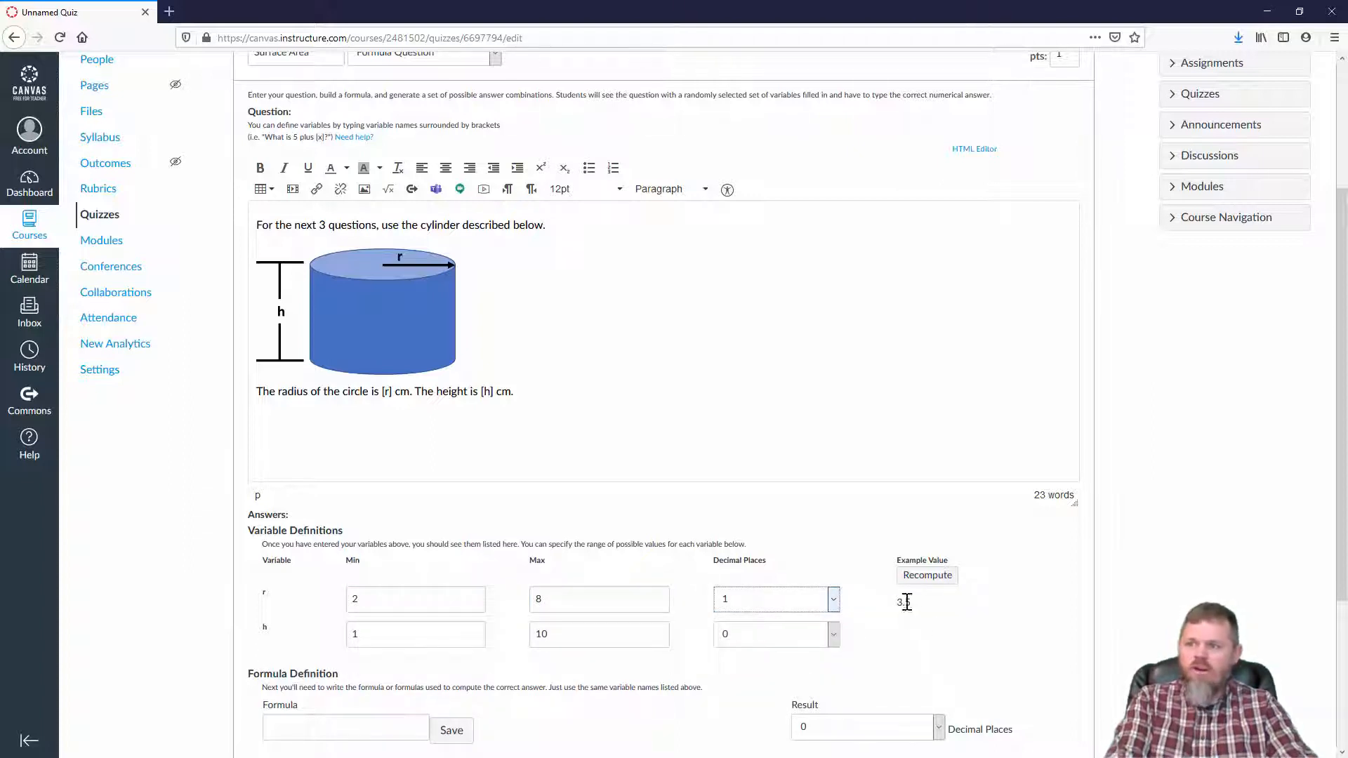
{"action": "left_click", "coordinate": [930, 583]}
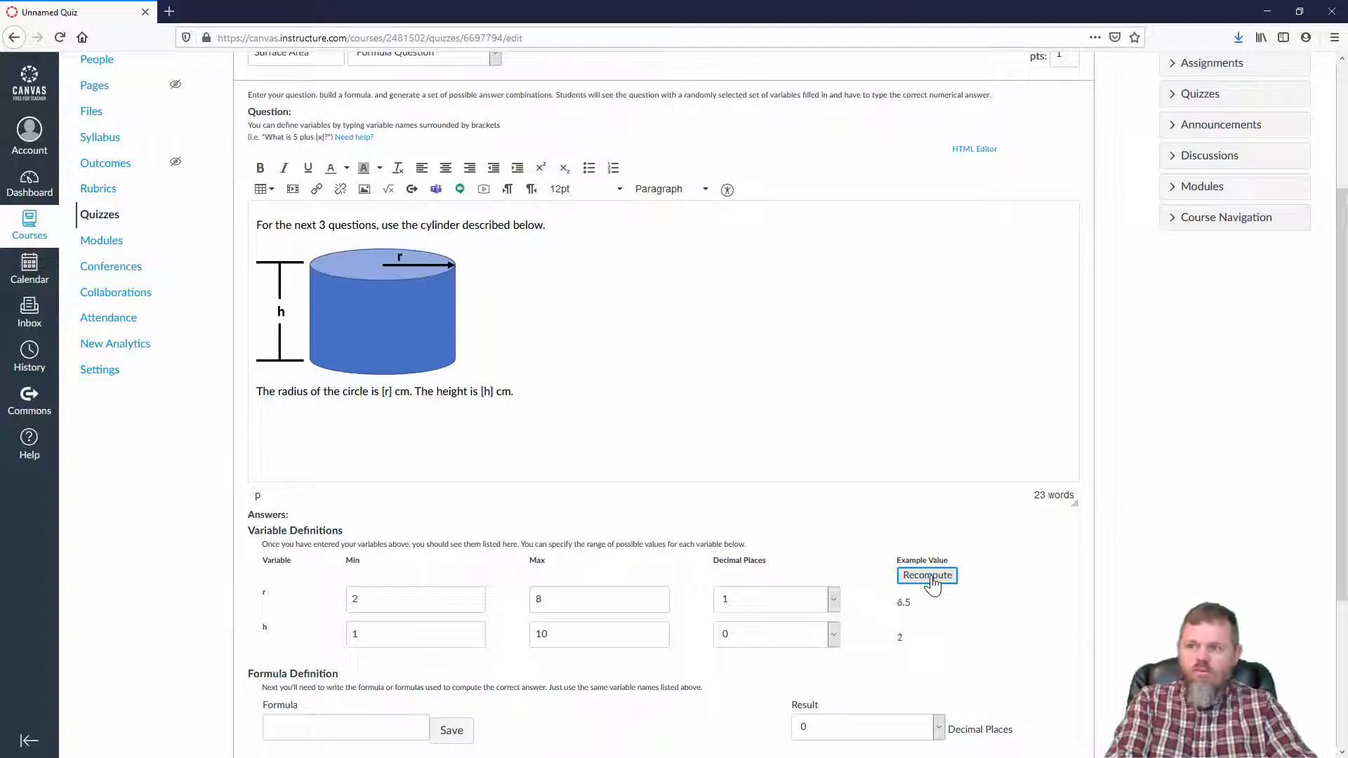
{"action": "left_click", "coordinate": [930, 579]}
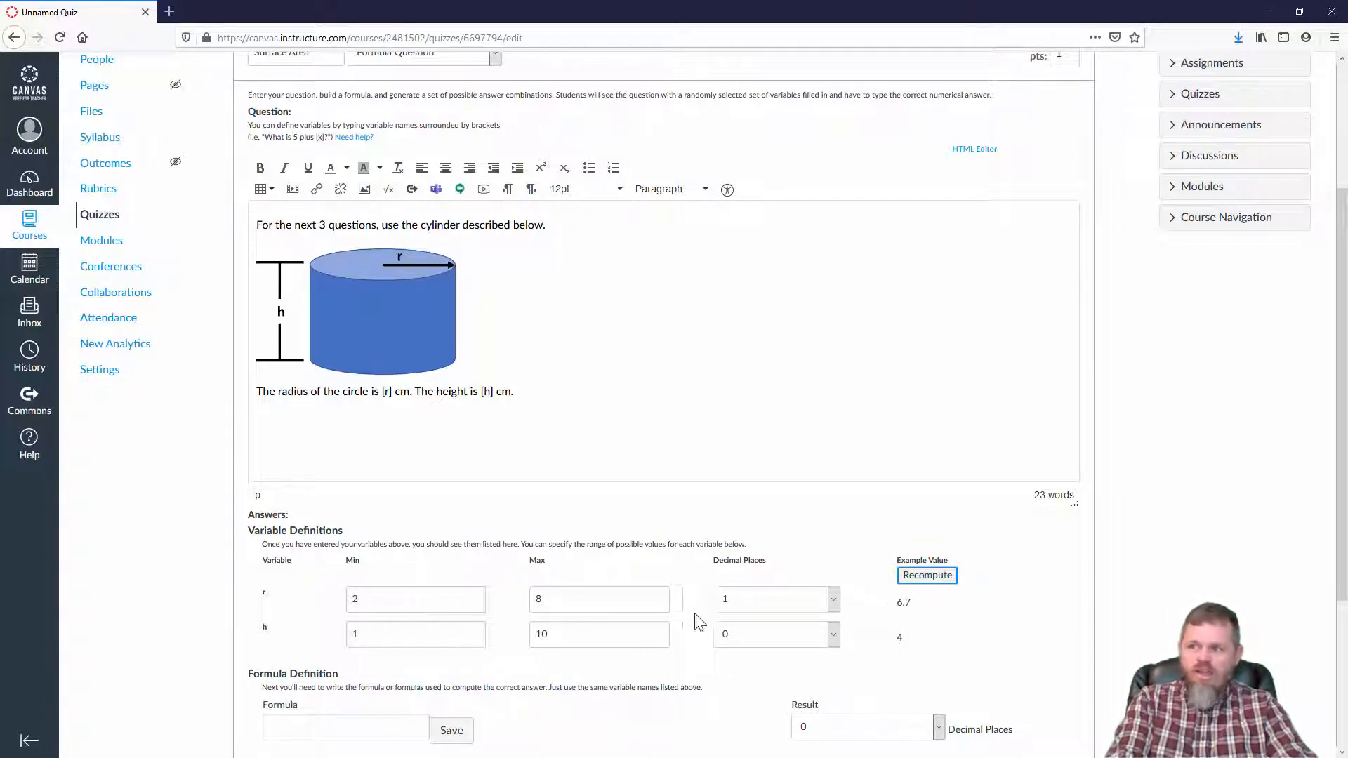
Define variable h with a minimum of 5, a maximum of 15 and 1 decimal place, and recompute the example values.
{"action": "double_click", "coordinate": [389, 639]}
{"action": "type", "text": "5"}
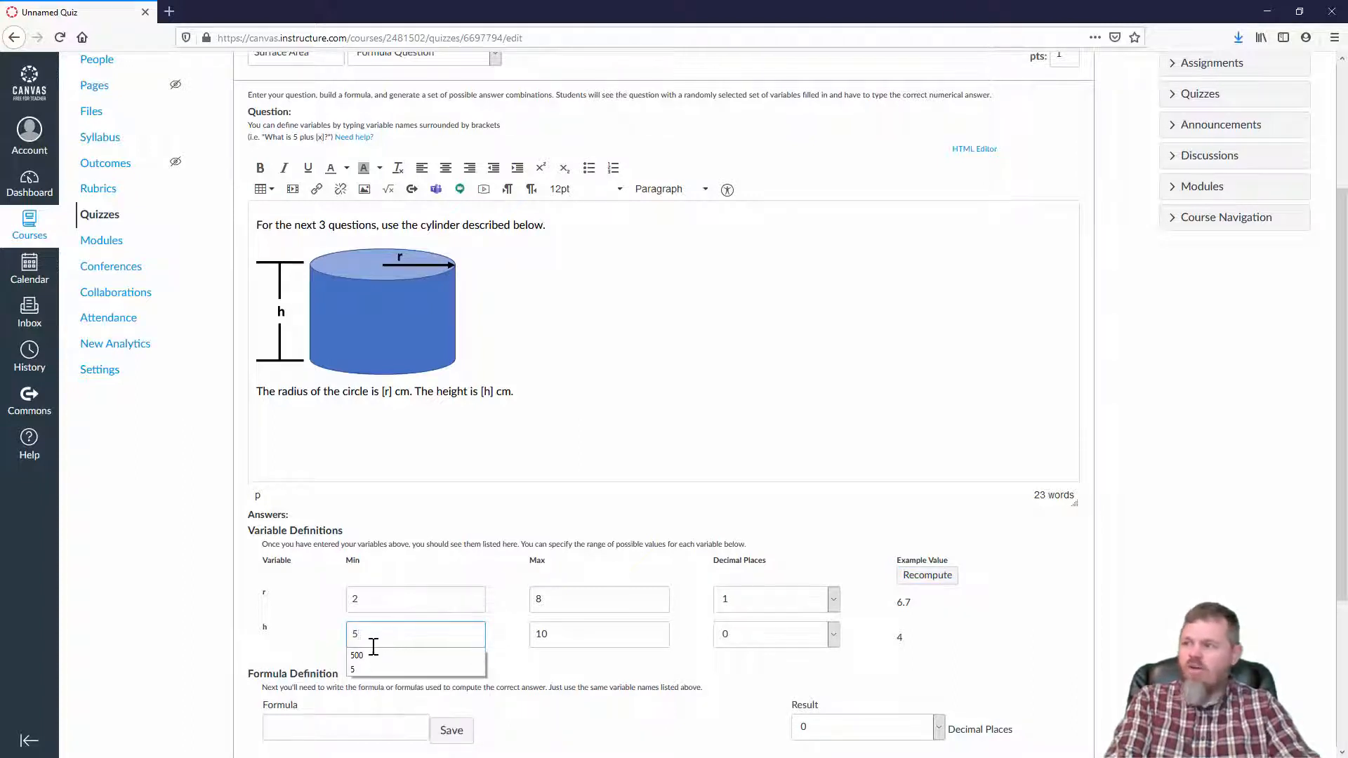
{"action": "left_click", "coordinate": [624, 634]}
{"action": "double_click", "coordinate": [624, 634]}
{"action": "type", "text": "15"}
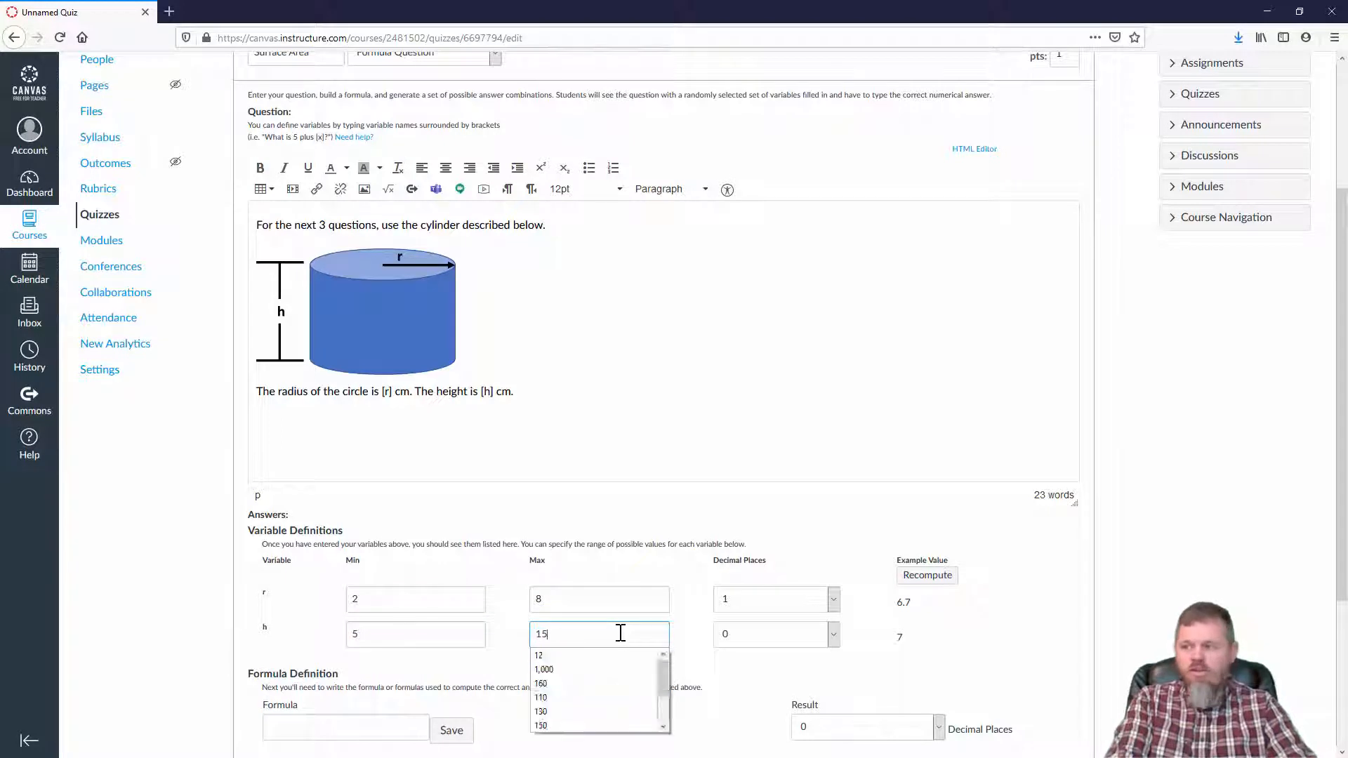
{"action": "left_click", "coordinate": [833, 635]}
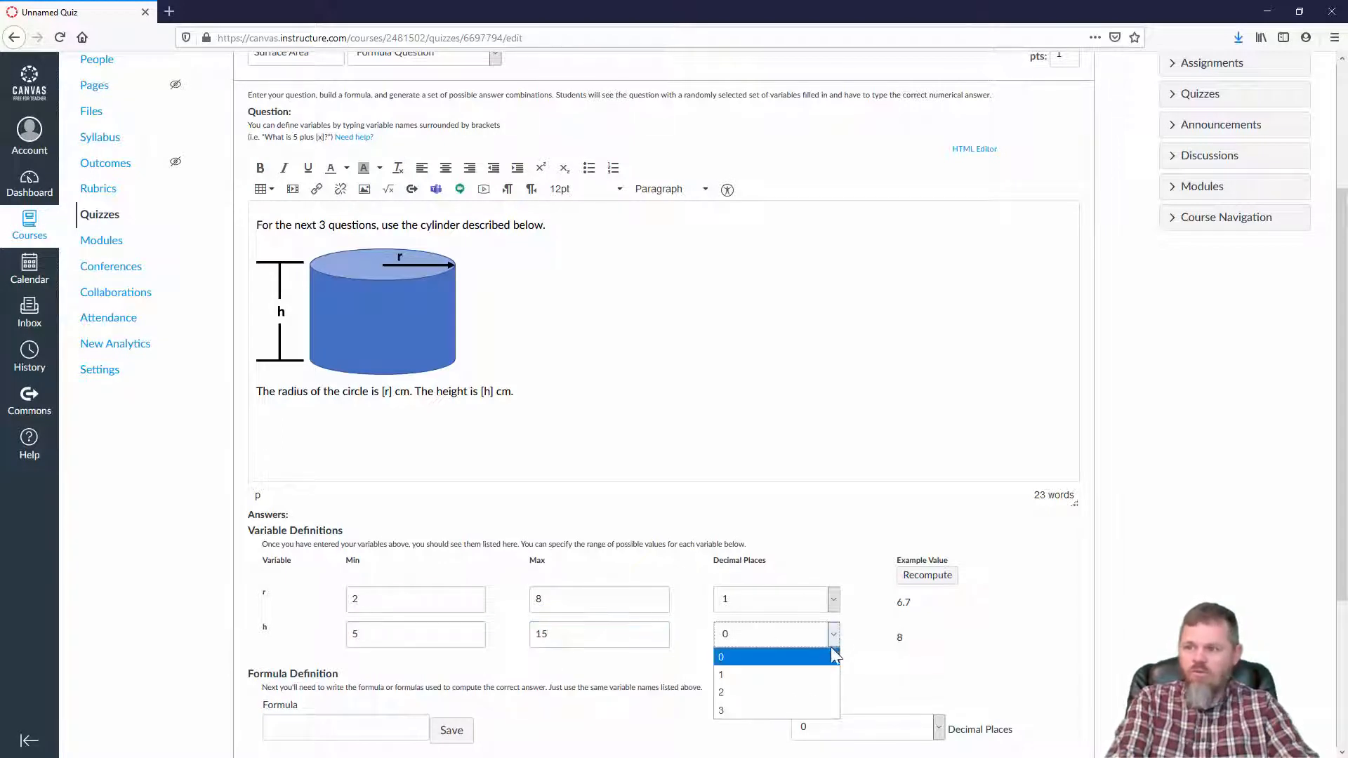
{"action": "left_click", "coordinate": [828, 668]}
{"action": "left_click", "coordinate": [928, 576]}
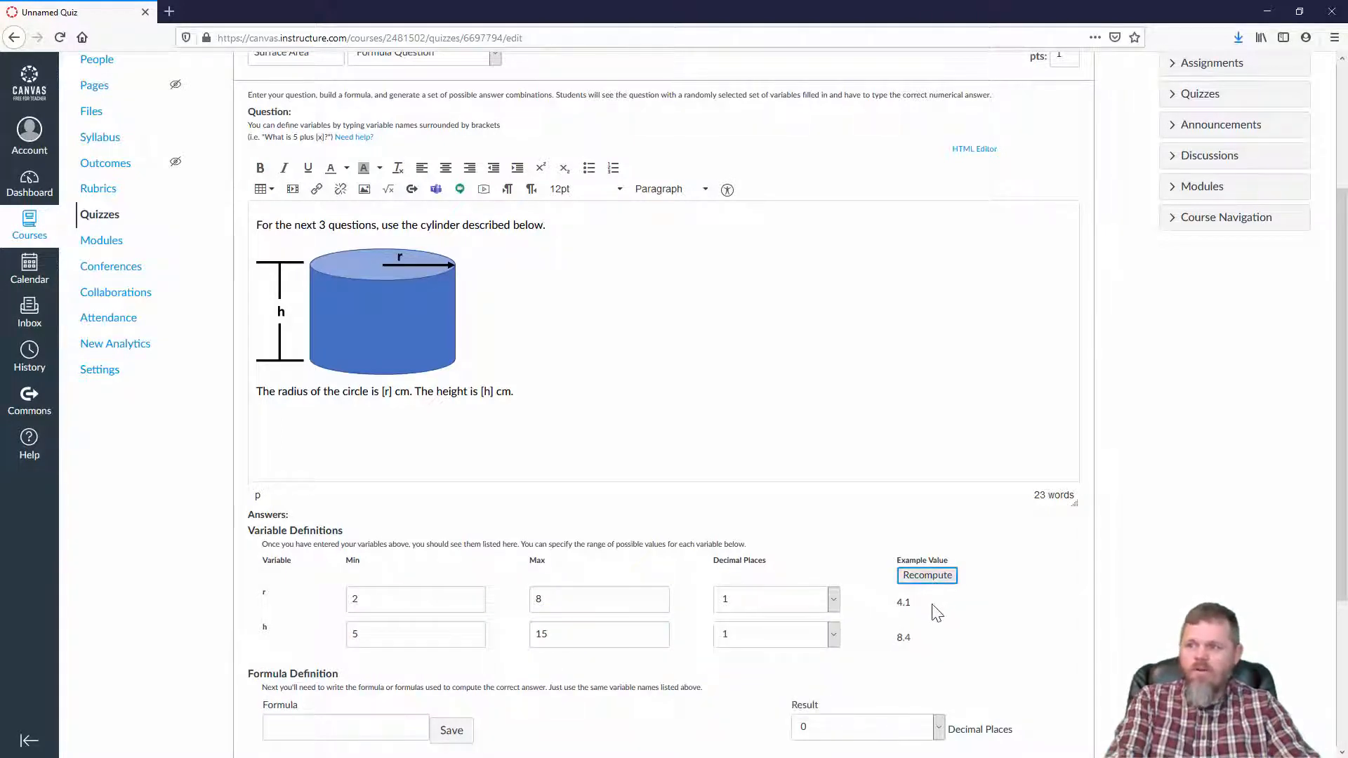
Add the circle area formula CA=3.14159*r^2 to the formula definition and save it.
{"action": "scroll", "coordinate": [957, 605], "scroll_direction": "down", "scroll_amount": 1}
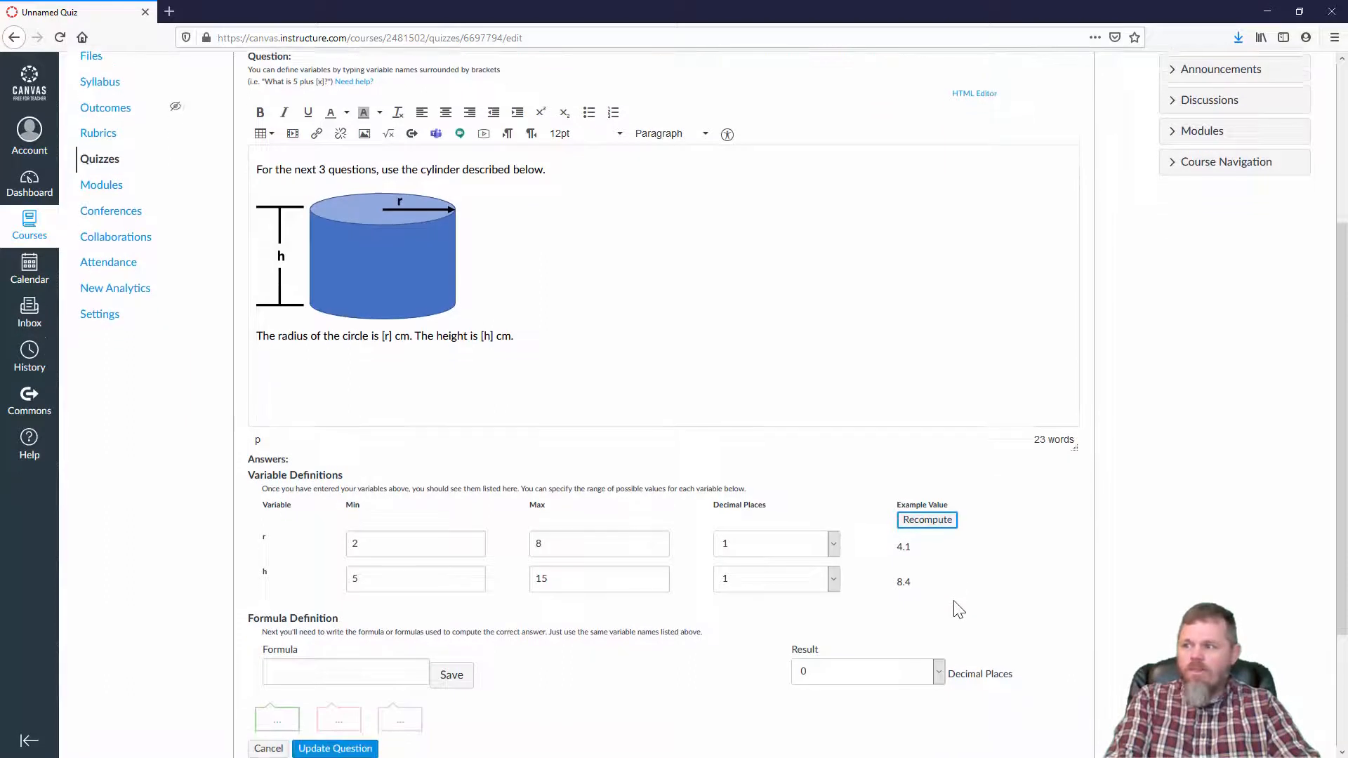
{"action": "left_click", "coordinate": [322, 654]}
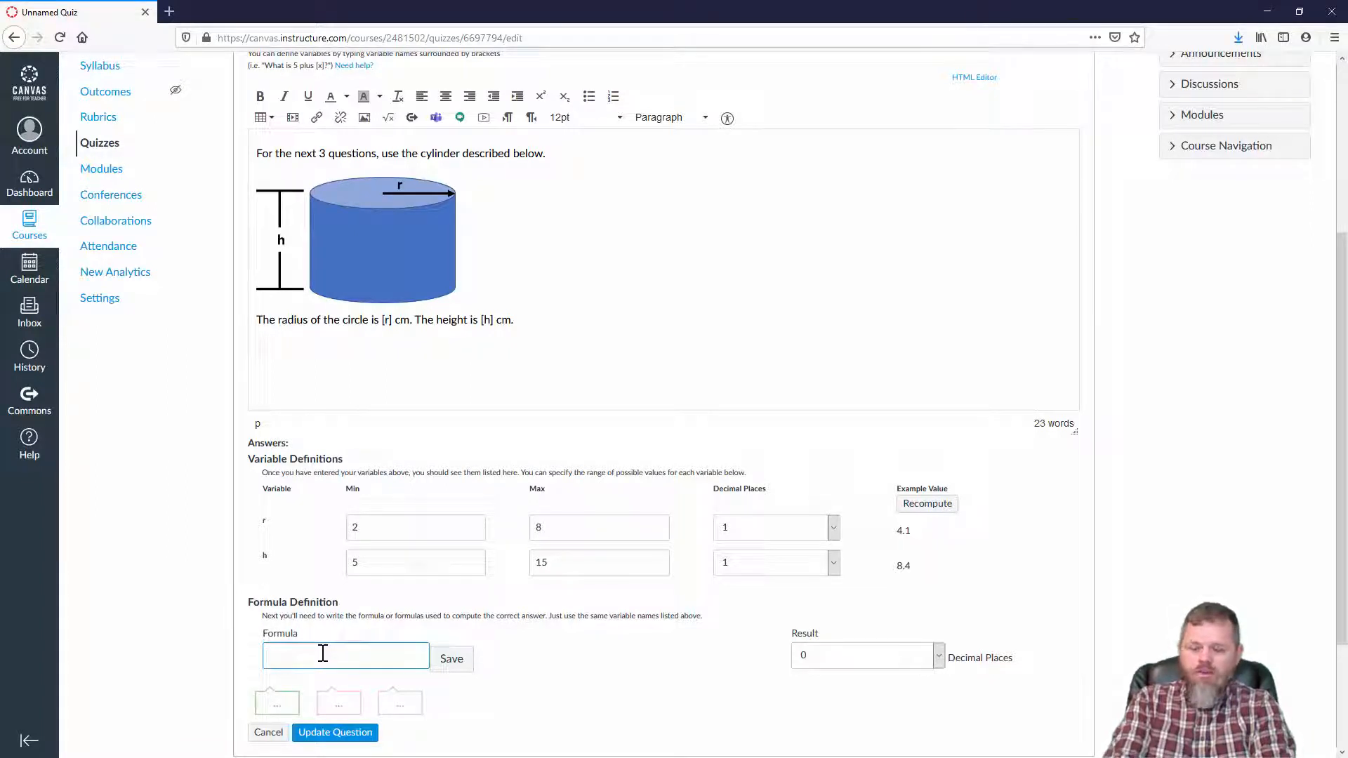
{"action": "type", "text": "A"}
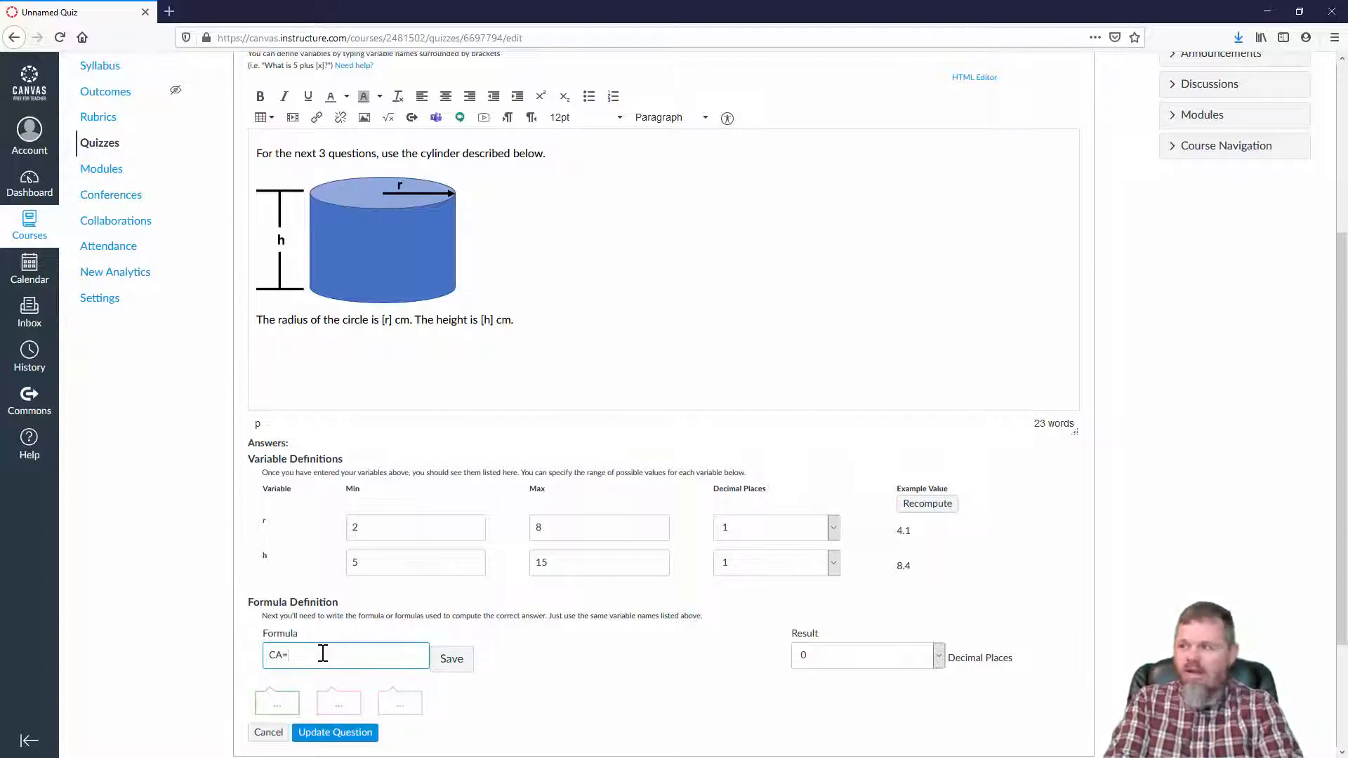
{"action": "type", "text": "=3.14159*"}
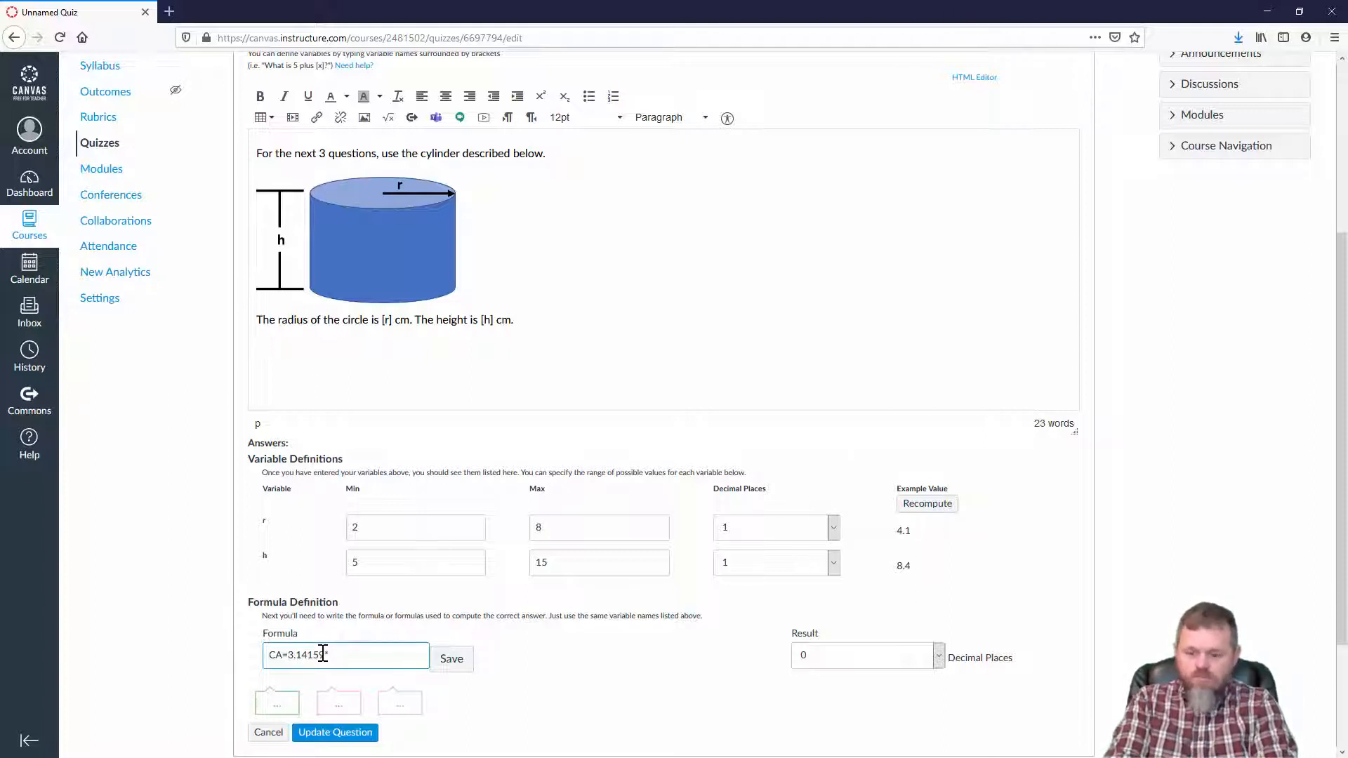
{"action": "type", "text": "r^2"}
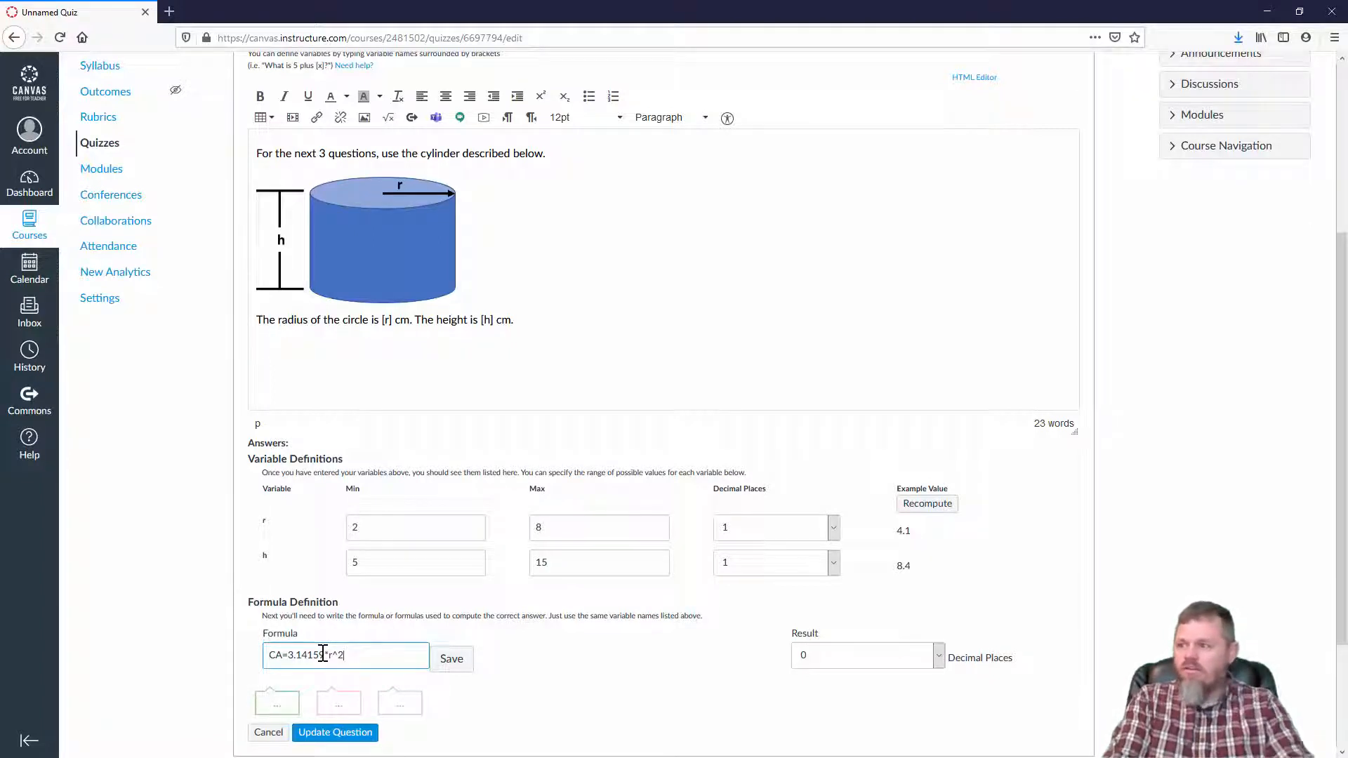
{"action": "left_click", "coordinate": [460, 667]}
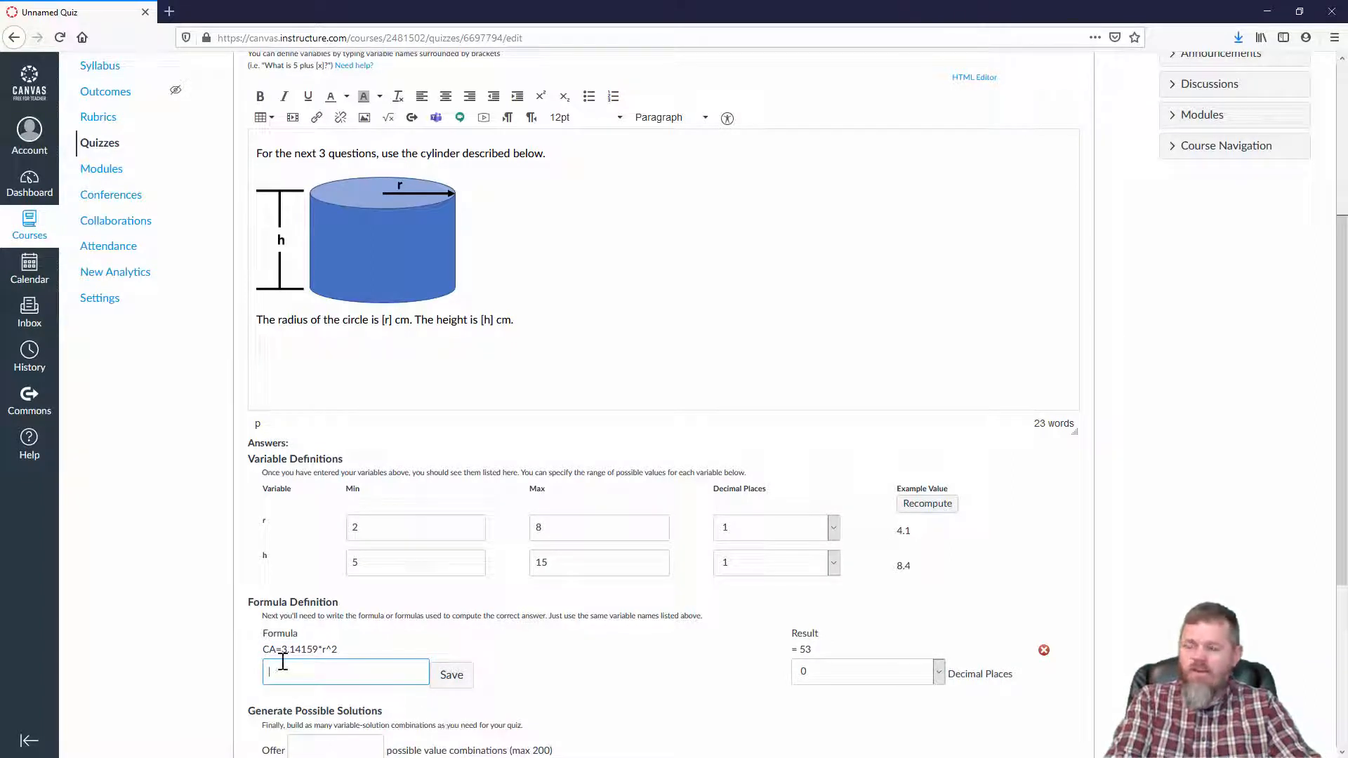
Add the lateral area formula SqA=2*3.14159*r*h as the second formula row and save it.
{"action": "type", "text": "S"}
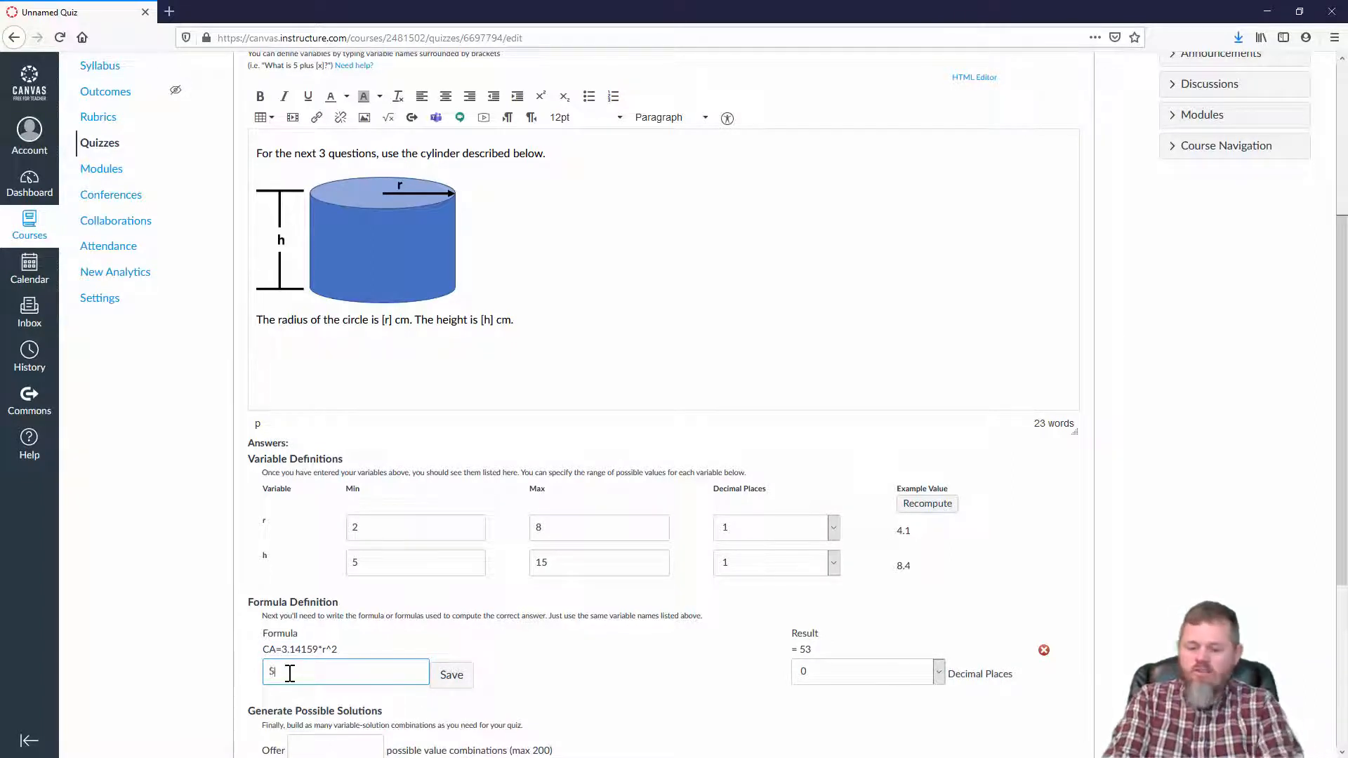
{"action": "type", "text": "qA"}
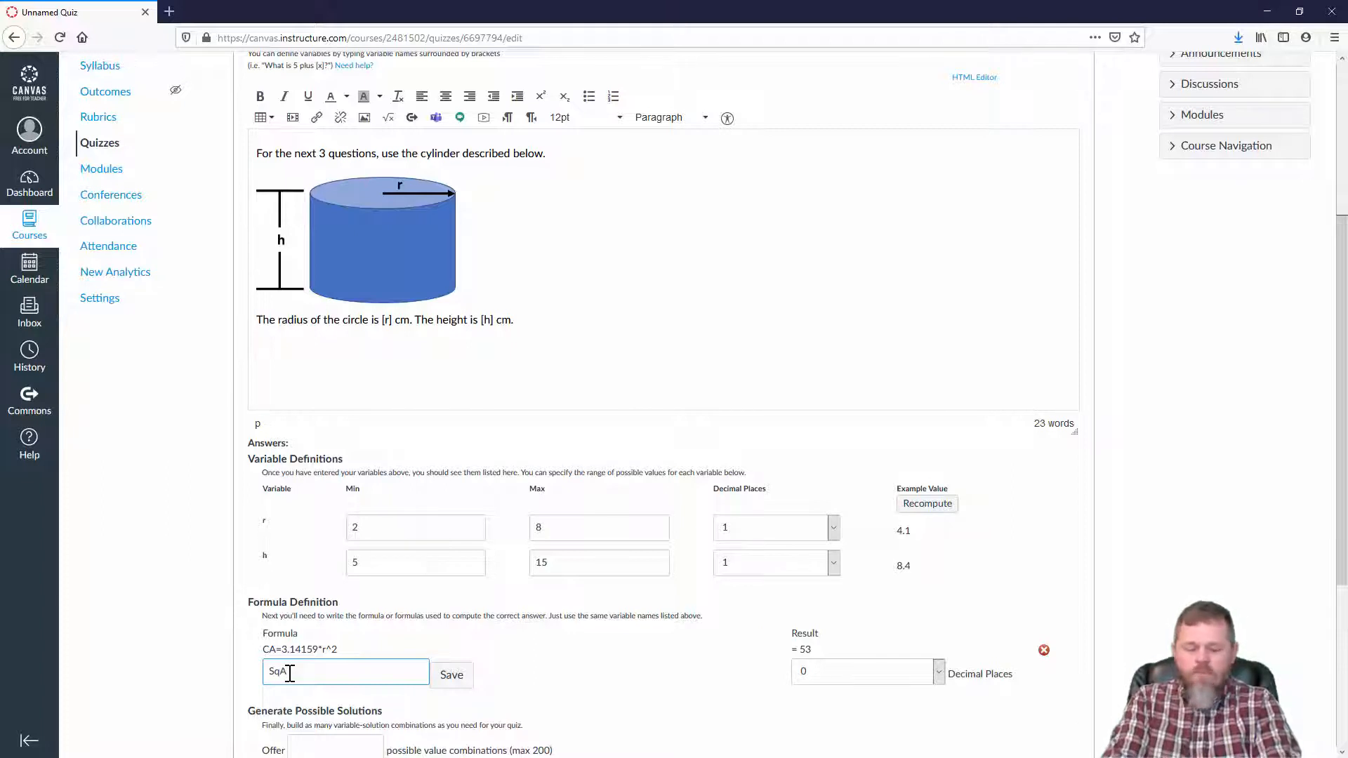
{"action": "type", "text": "=2"}
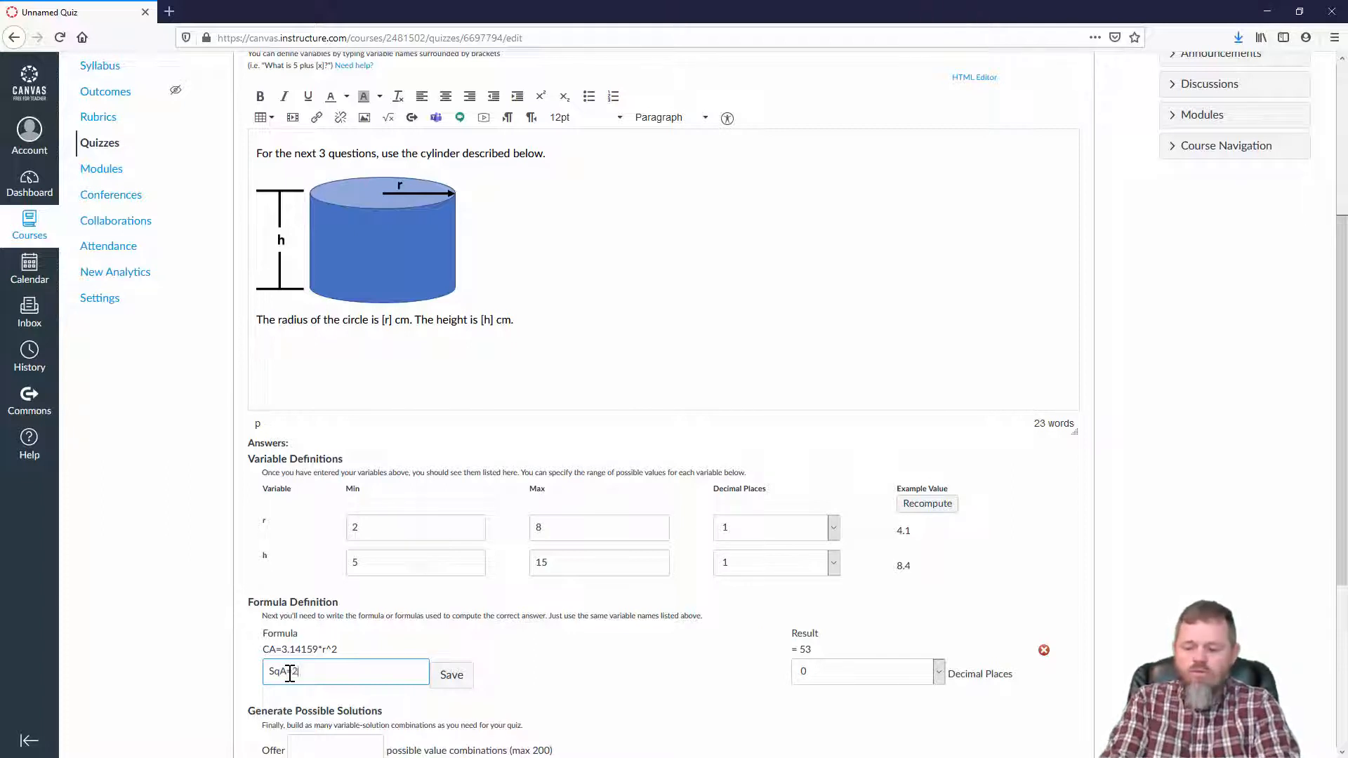
{"action": "type", "text": "*3.14159*"}
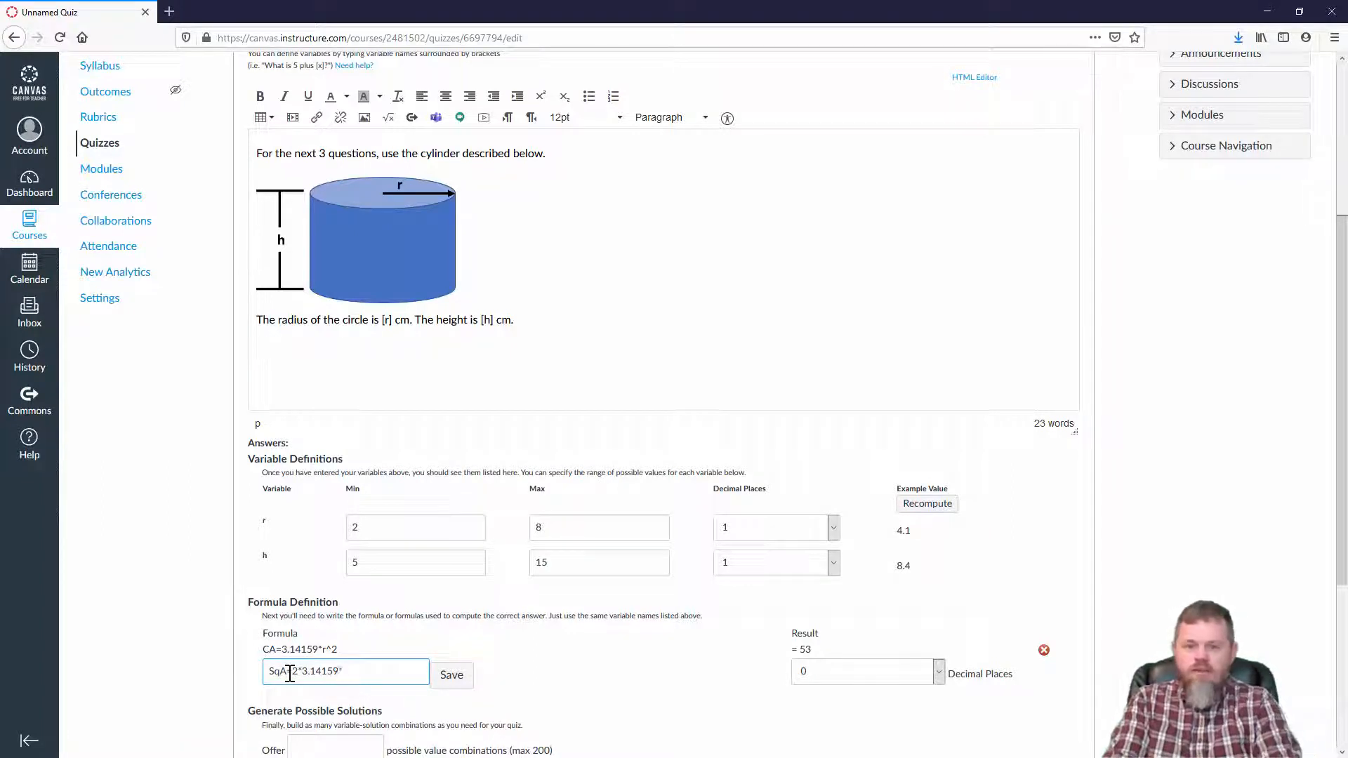
{"action": "type", "text": "r*h"}
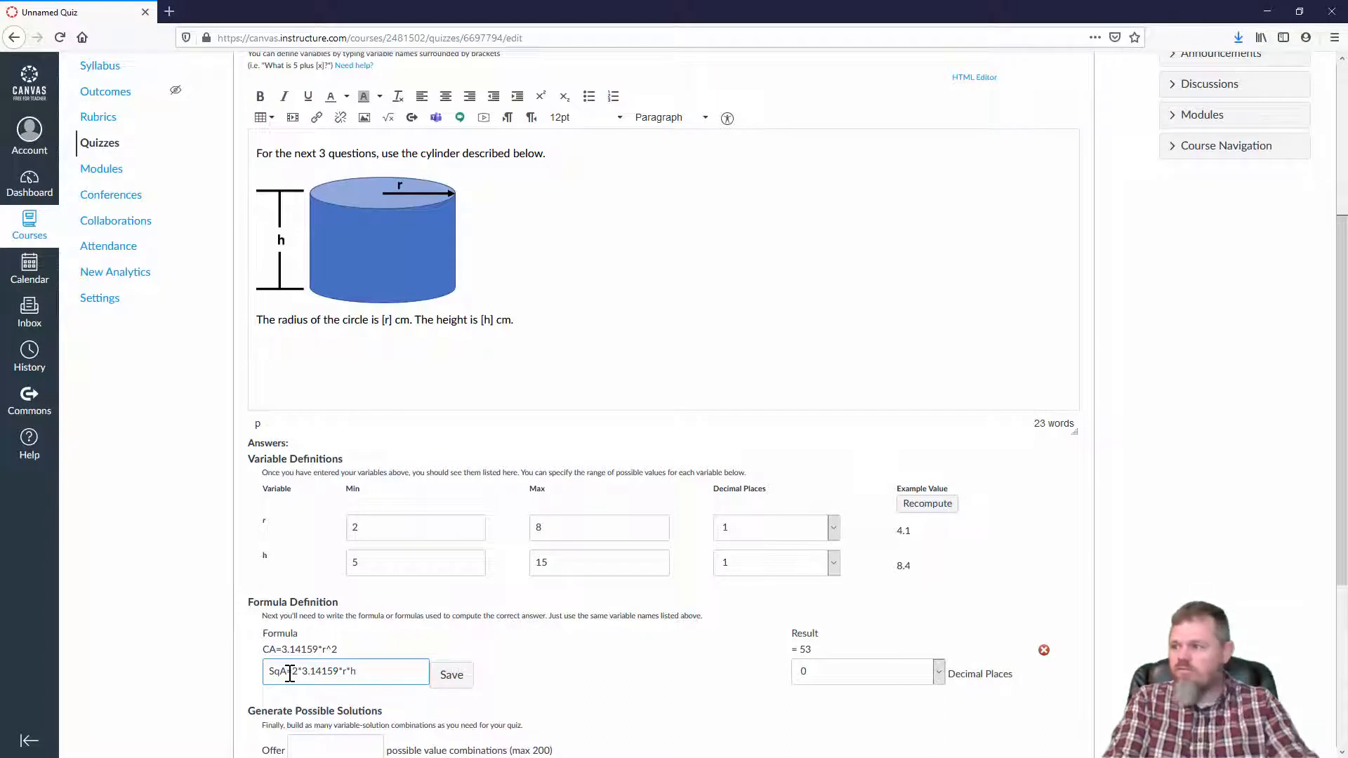
{"action": "left_click", "coordinate": [451, 675]}
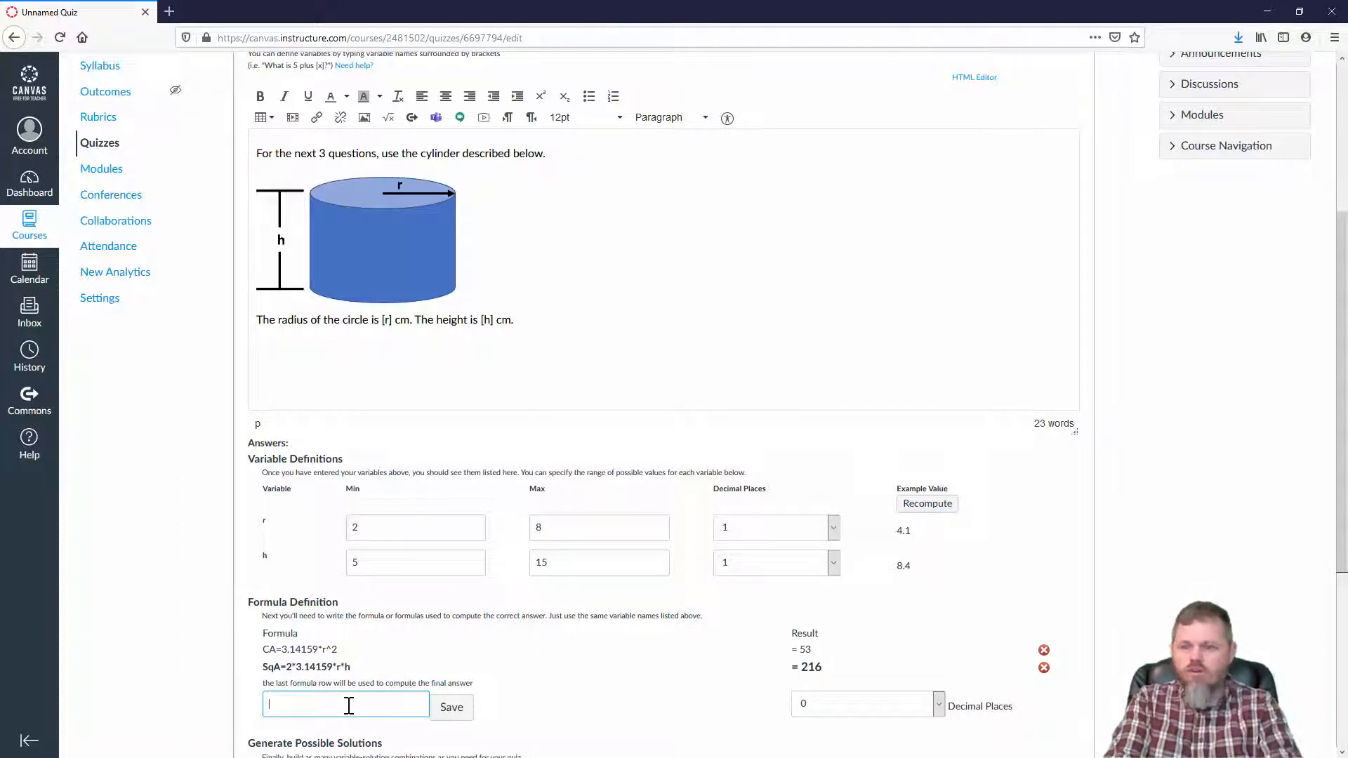
Save 2*CA+SqA as the final formula row and set the result to 1 decimal place.
{"action": "type", "text": "SA"}
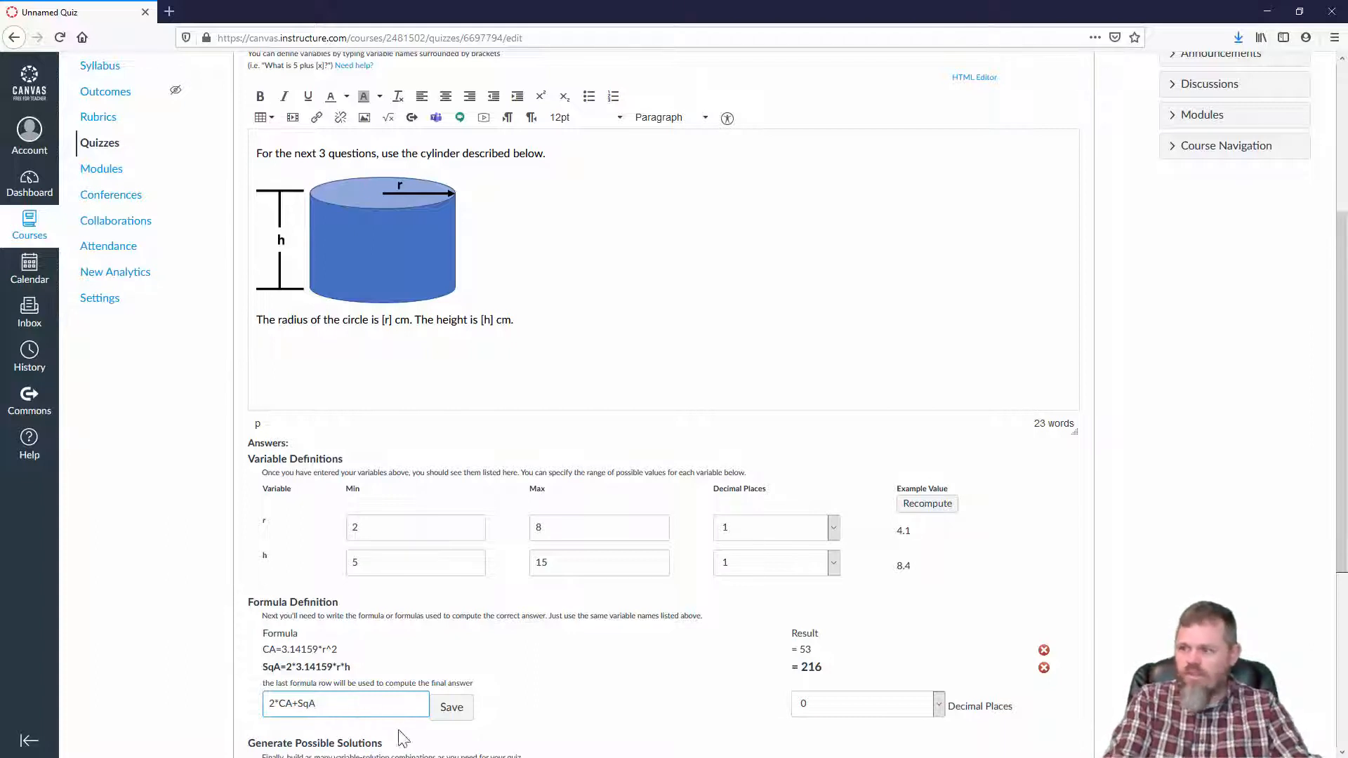
{"action": "left_click", "coordinate": [452, 707]}
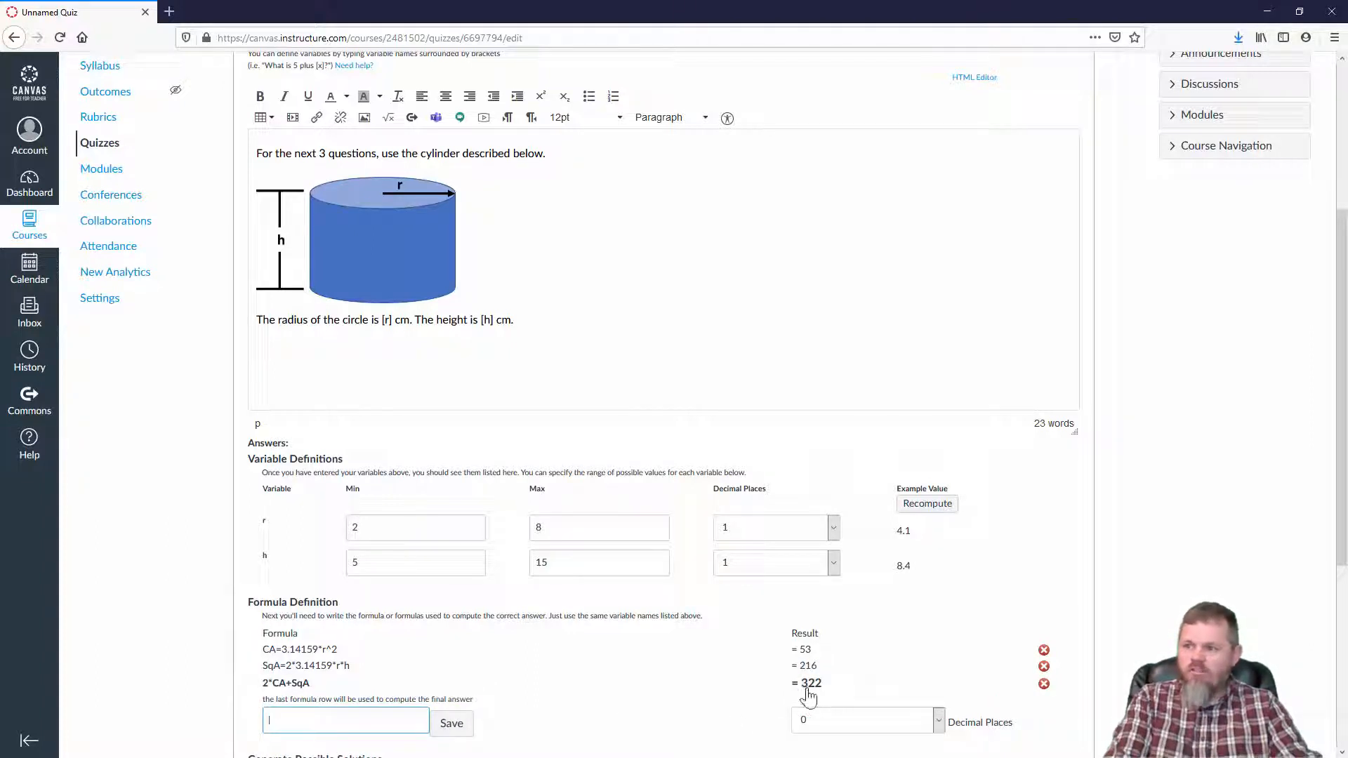
{"action": "left_click", "coordinate": [938, 719]}
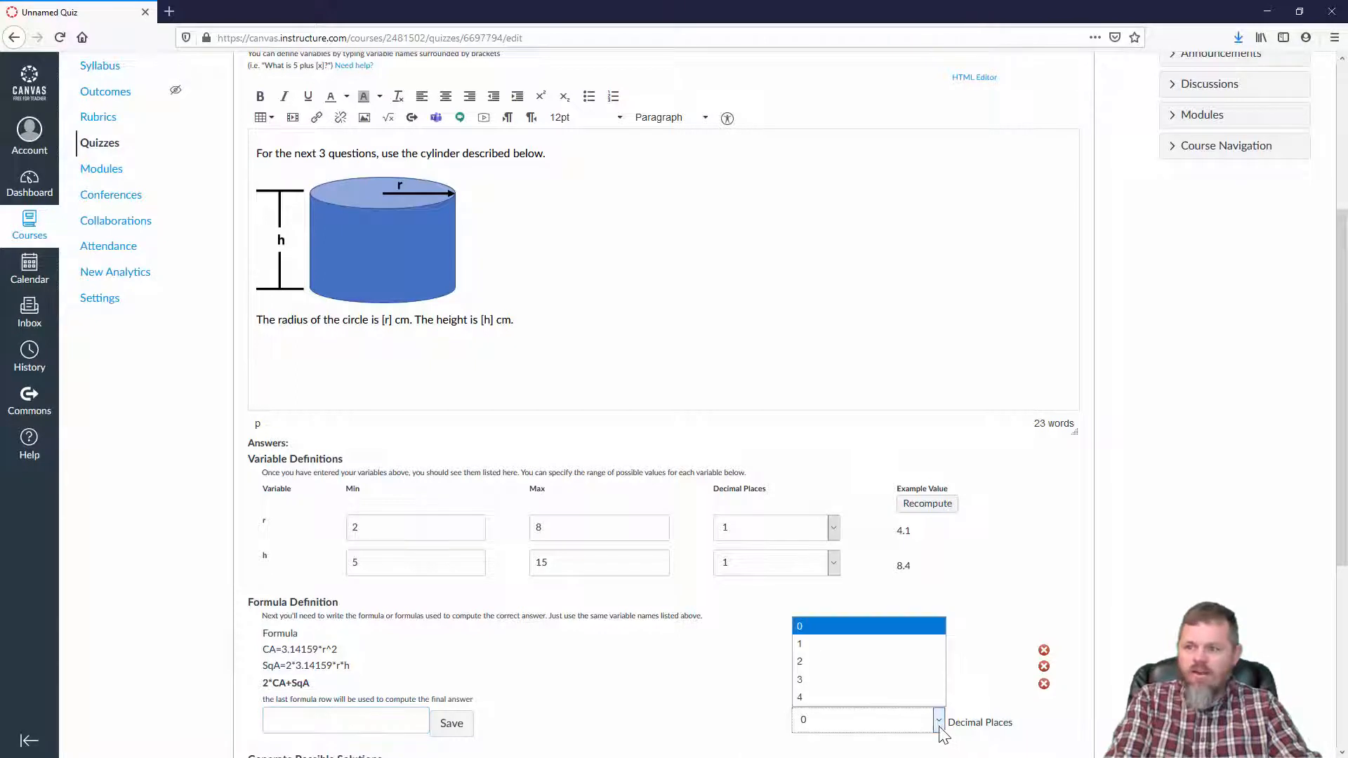
{"action": "left_click", "coordinate": [861, 644]}
Recompute the example values several times to check the results of the three formulas.
{"action": "scroll", "coordinate": [891, 664], "scroll_direction": "down", "scroll_amount": 1}
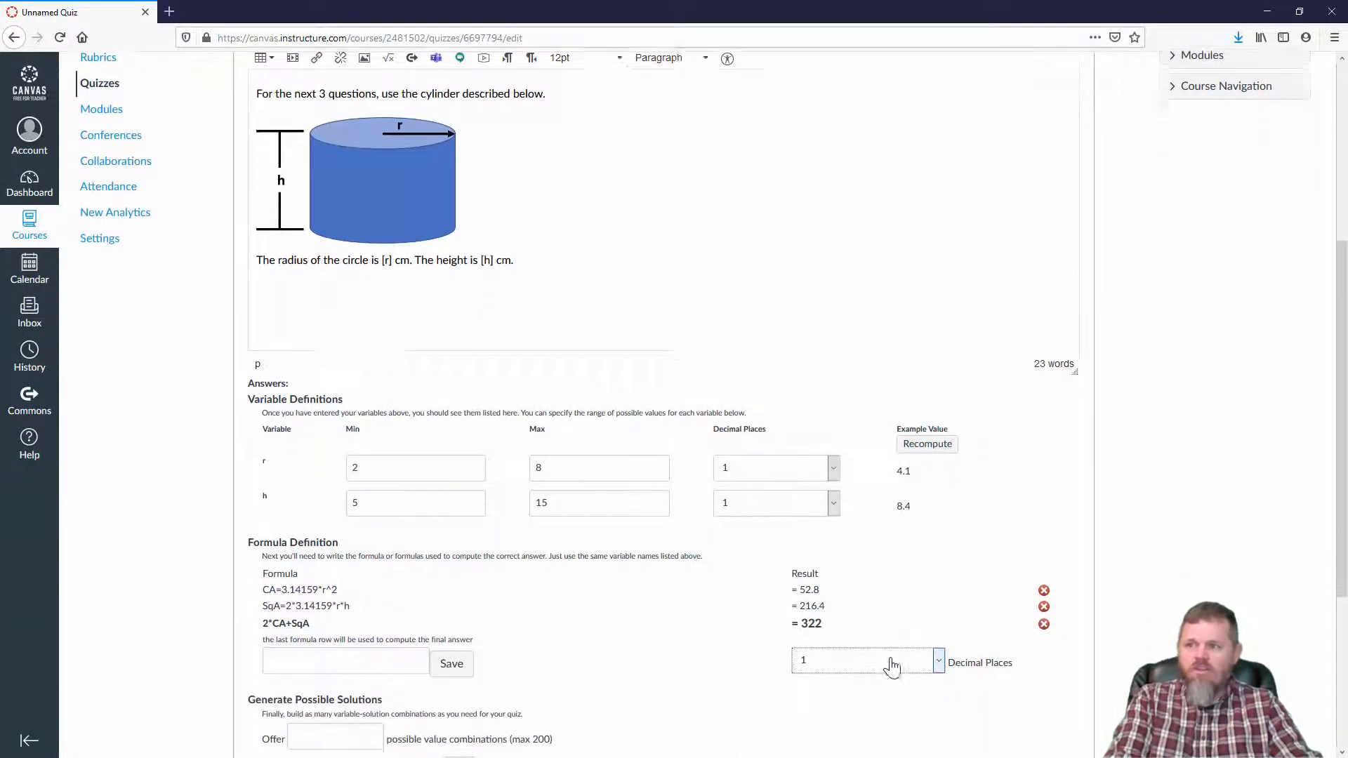
{"action": "scroll", "coordinate": [892, 665], "scroll_direction": "down", "scroll_amount": 2}
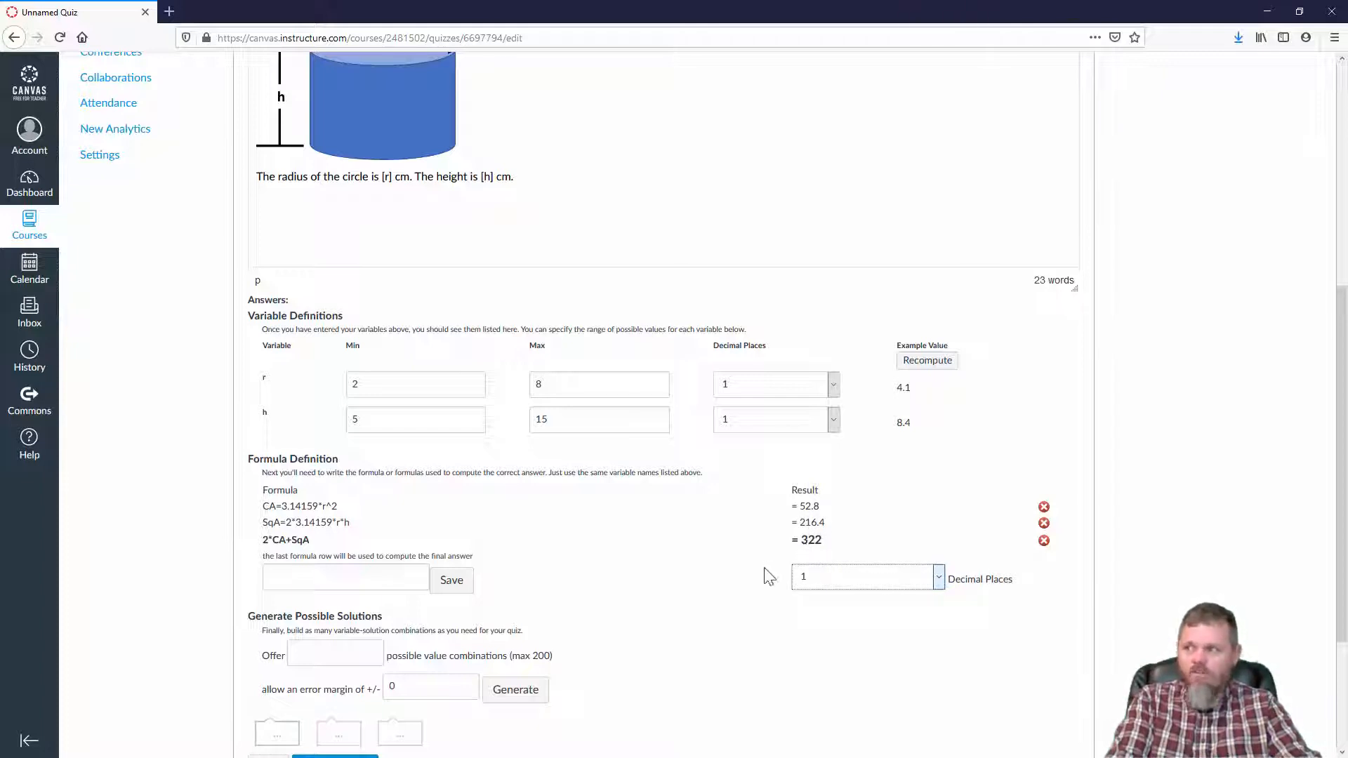
{"action": "scroll", "coordinate": [709, 588], "scroll_direction": "down", "scroll_amount": 1}
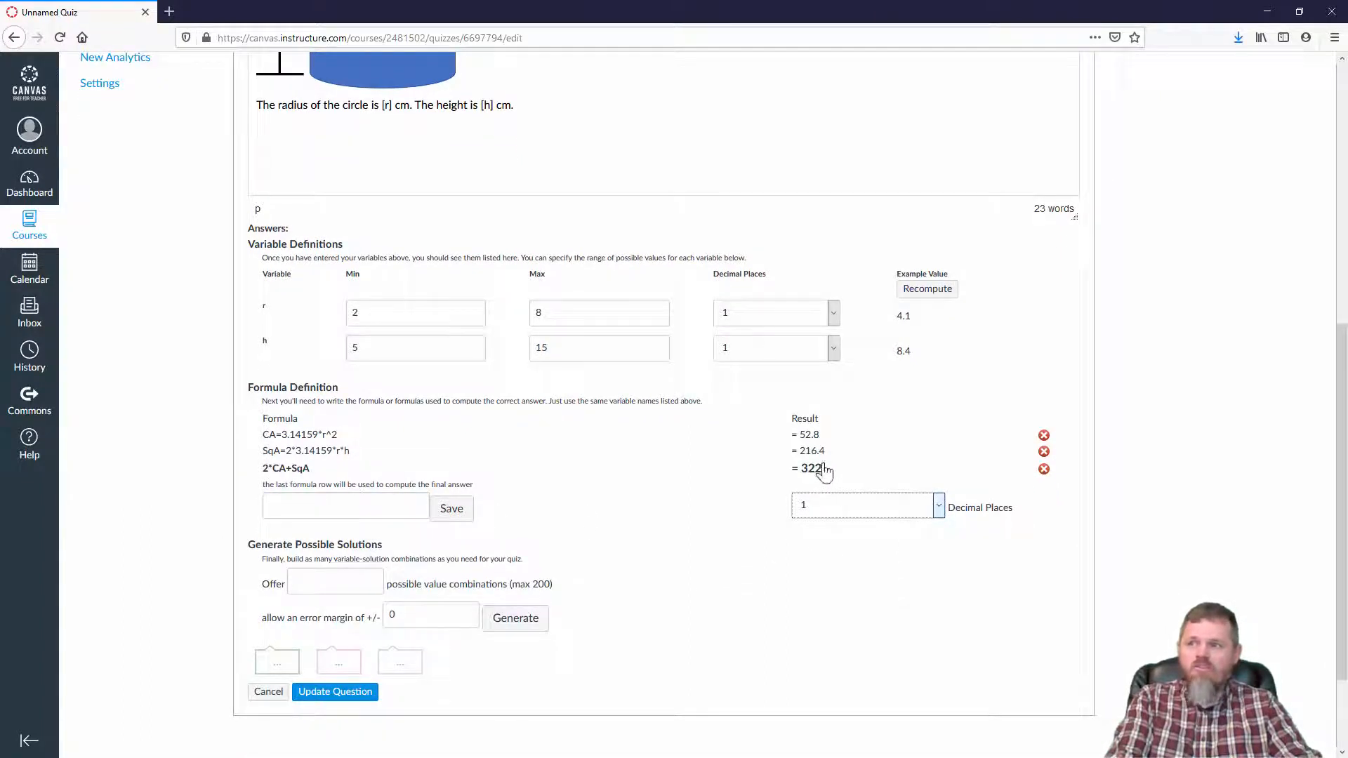
{"action": "left_click", "coordinate": [925, 295]}
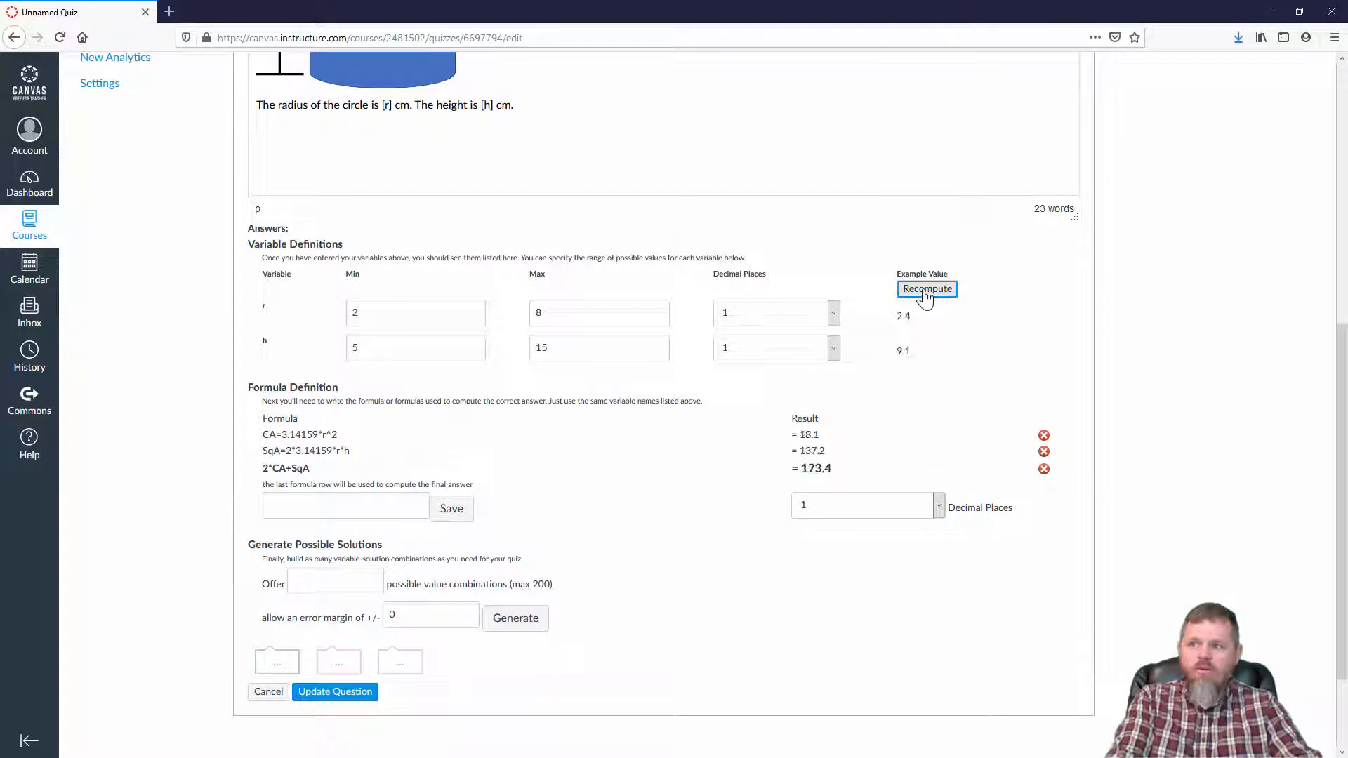
{"action": "left_click", "coordinate": [925, 294]}
{"action": "left_click", "coordinate": [925, 294]}
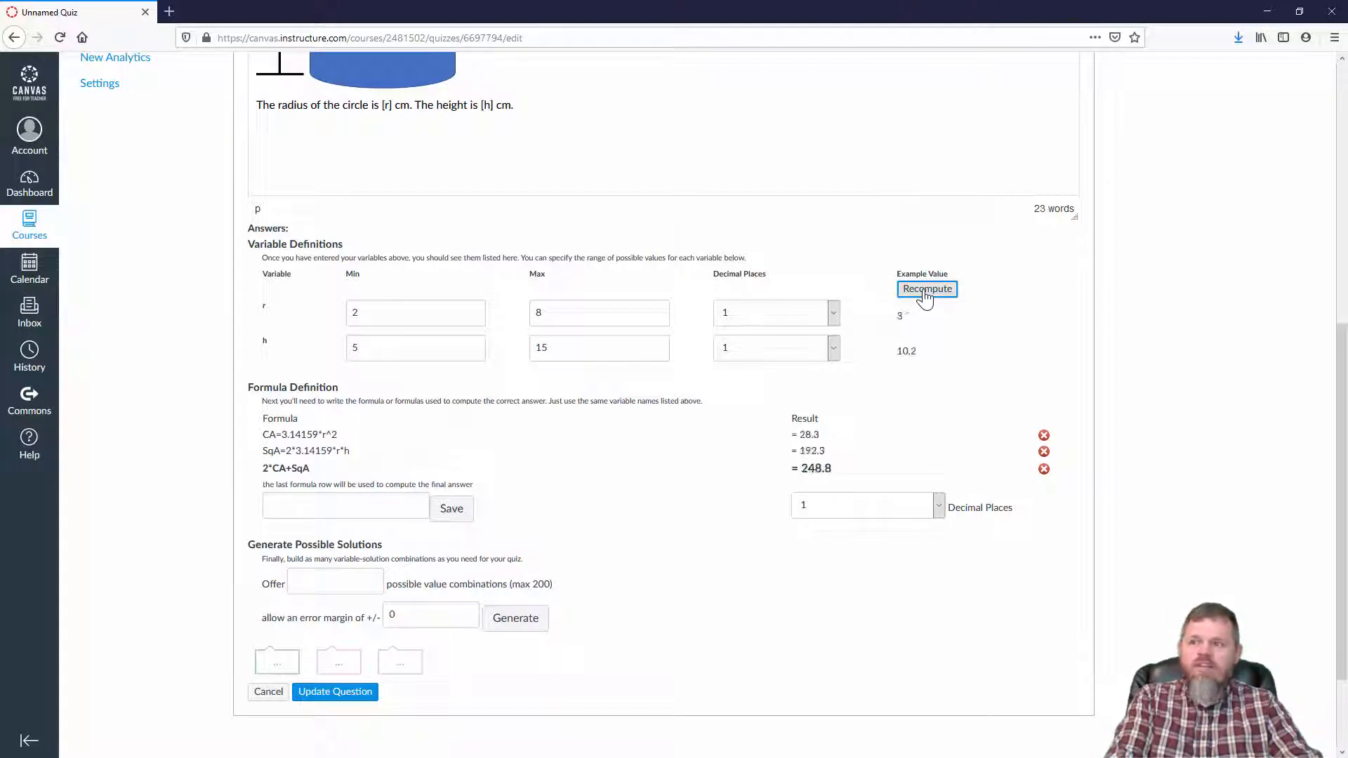
Set the possible solutions to 20 value combinations with an error margin of +/- 1.
{"action": "left_click", "coordinate": [359, 579]}
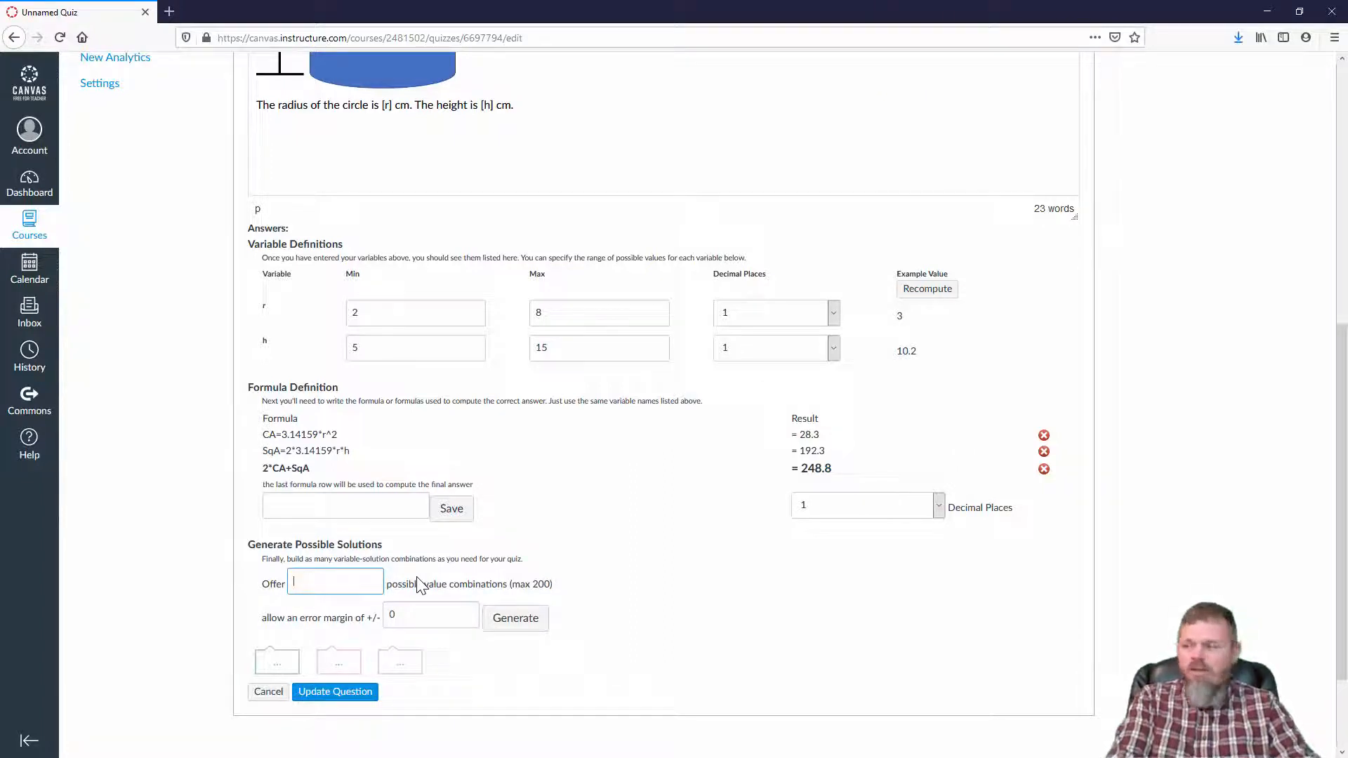
{"action": "type", "text": "20"}
{"action": "left_click", "coordinate": [427, 583]}
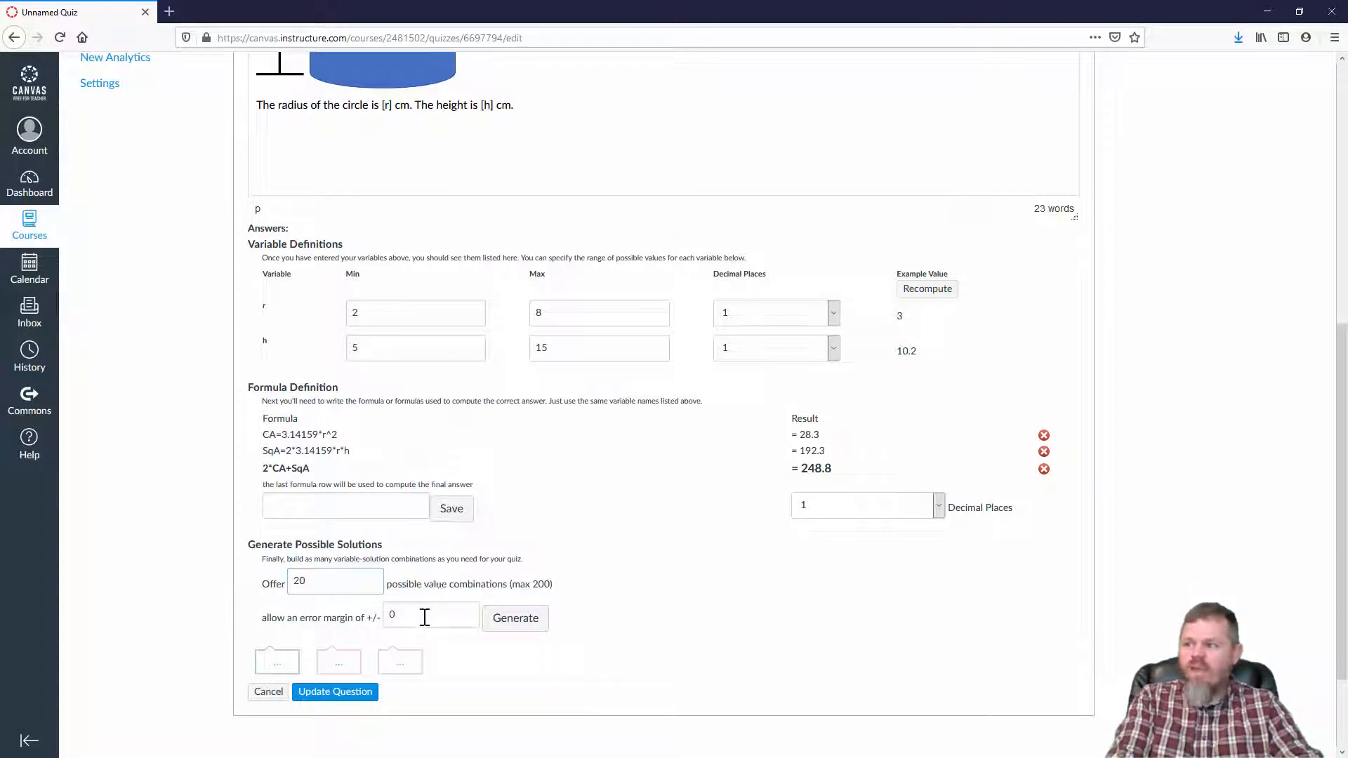
{"action": "left_click", "coordinate": [425, 615]}
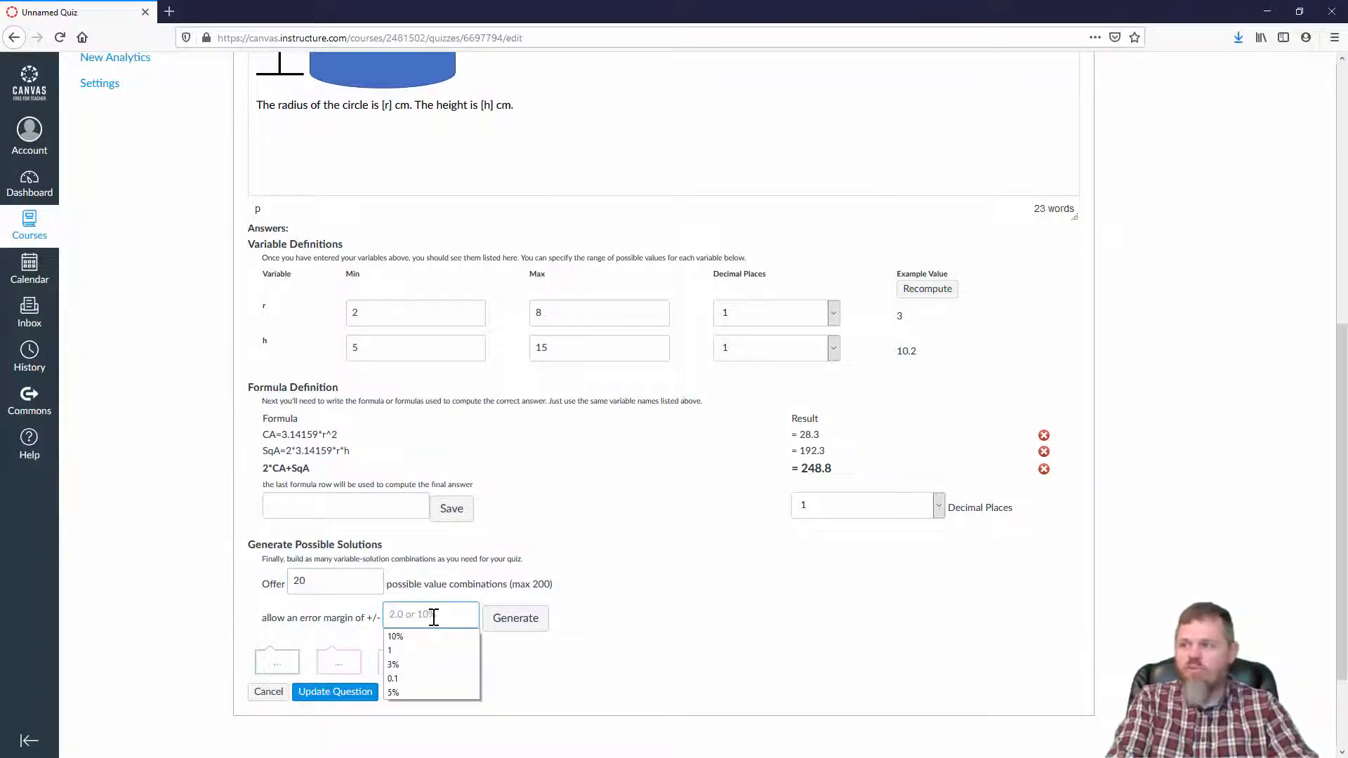
{"action": "type", "text": "1"}
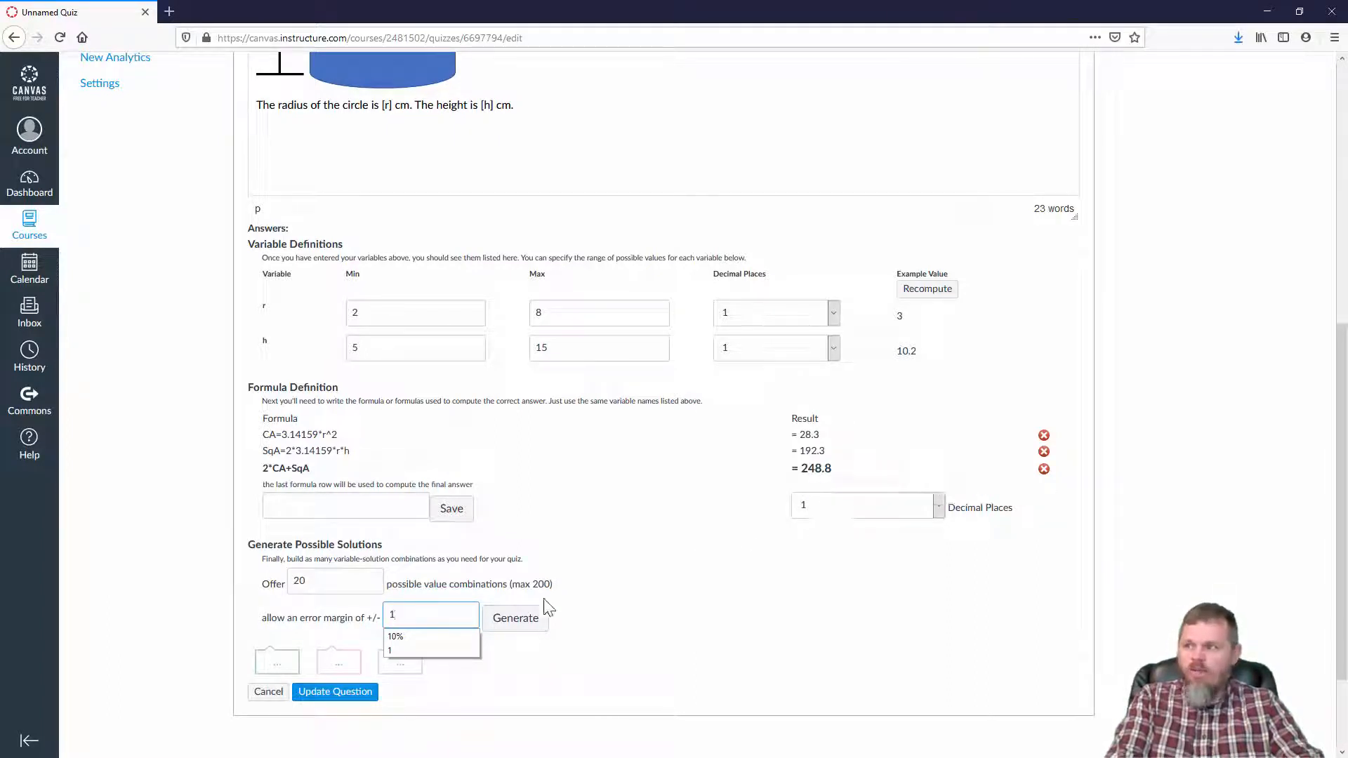
{"action": "left_click", "coordinate": [494, 578]}
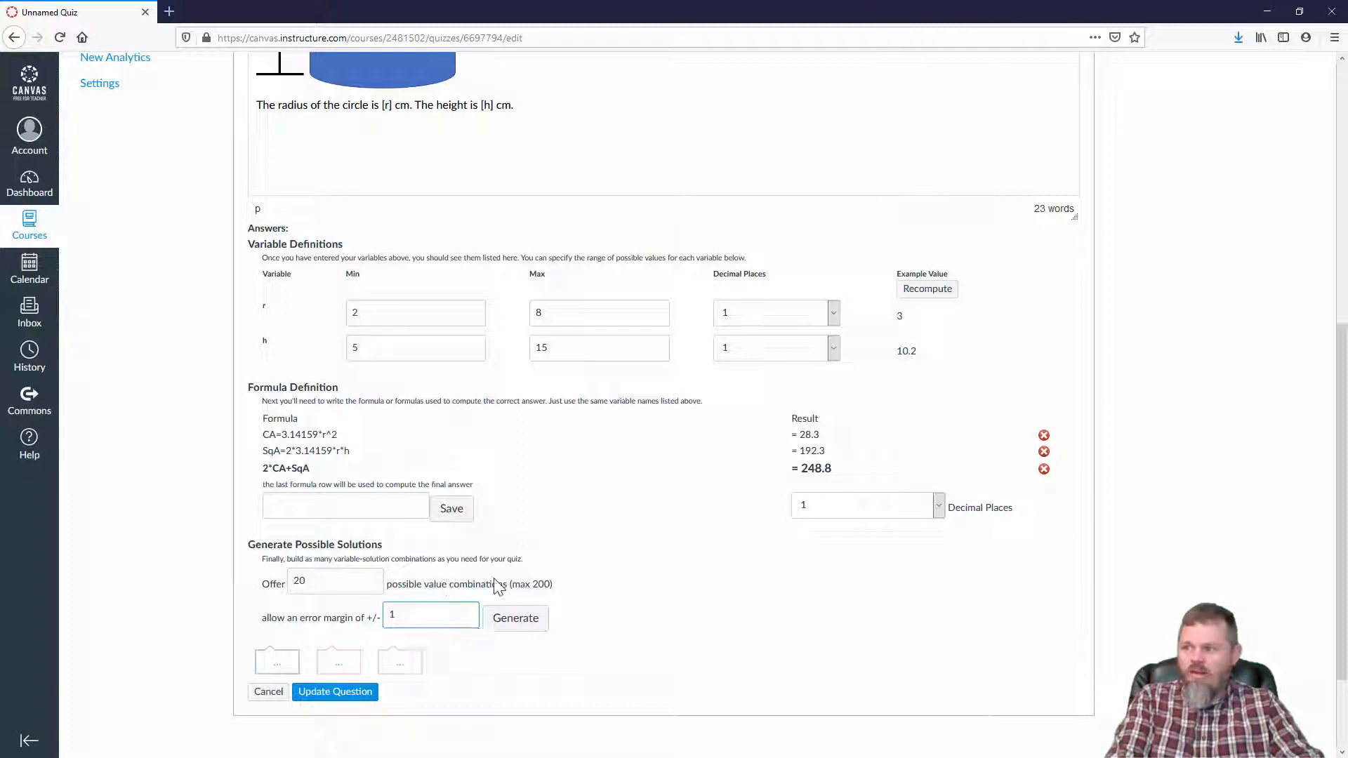
Generate the possible solutions for the surface area question and look over the resulting value combinations.
{"action": "left_click", "coordinate": [518, 629]}
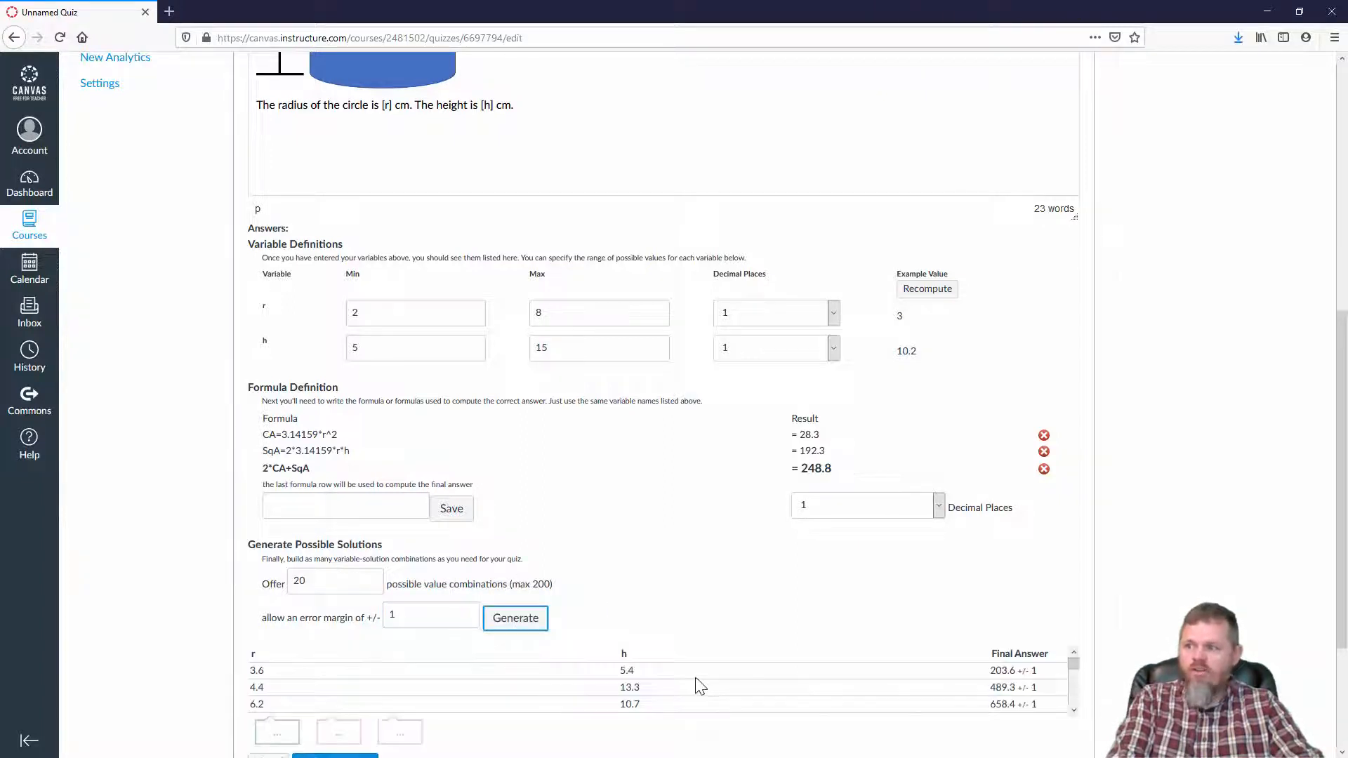
{"action": "scroll", "coordinate": [695, 684], "scroll_direction": "down", "scroll_amount": 2}
{"action": "scroll", "coordinate": [649, 691], "scroll_direction": "up", "scroll_amount": 2}
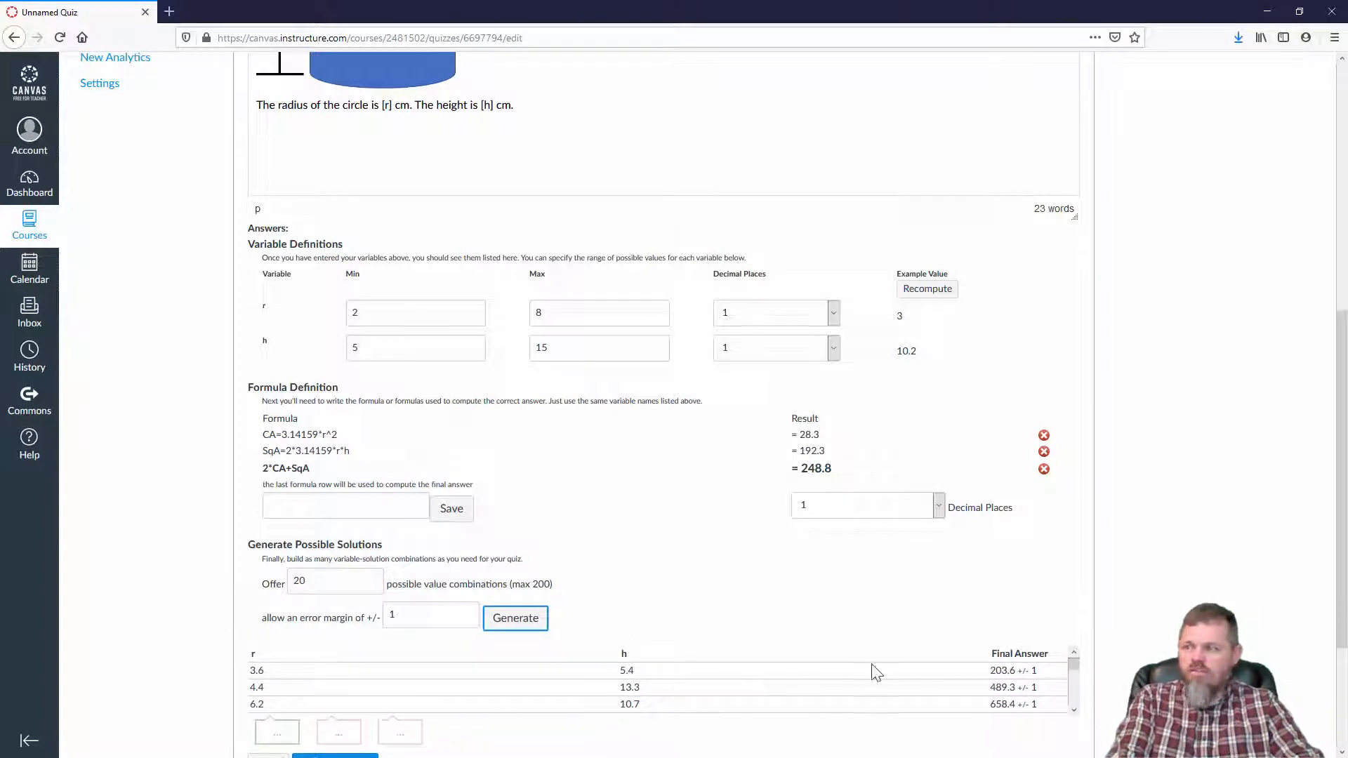
Add "1. What is the surface area of the cylinder in cm²?" below the radius and height sentence, with cm² as an equation, and update the question.
{"action": "scroll", "coordinate": [818, 667], "scroll_direction": "up", "scroll_amount": 5}
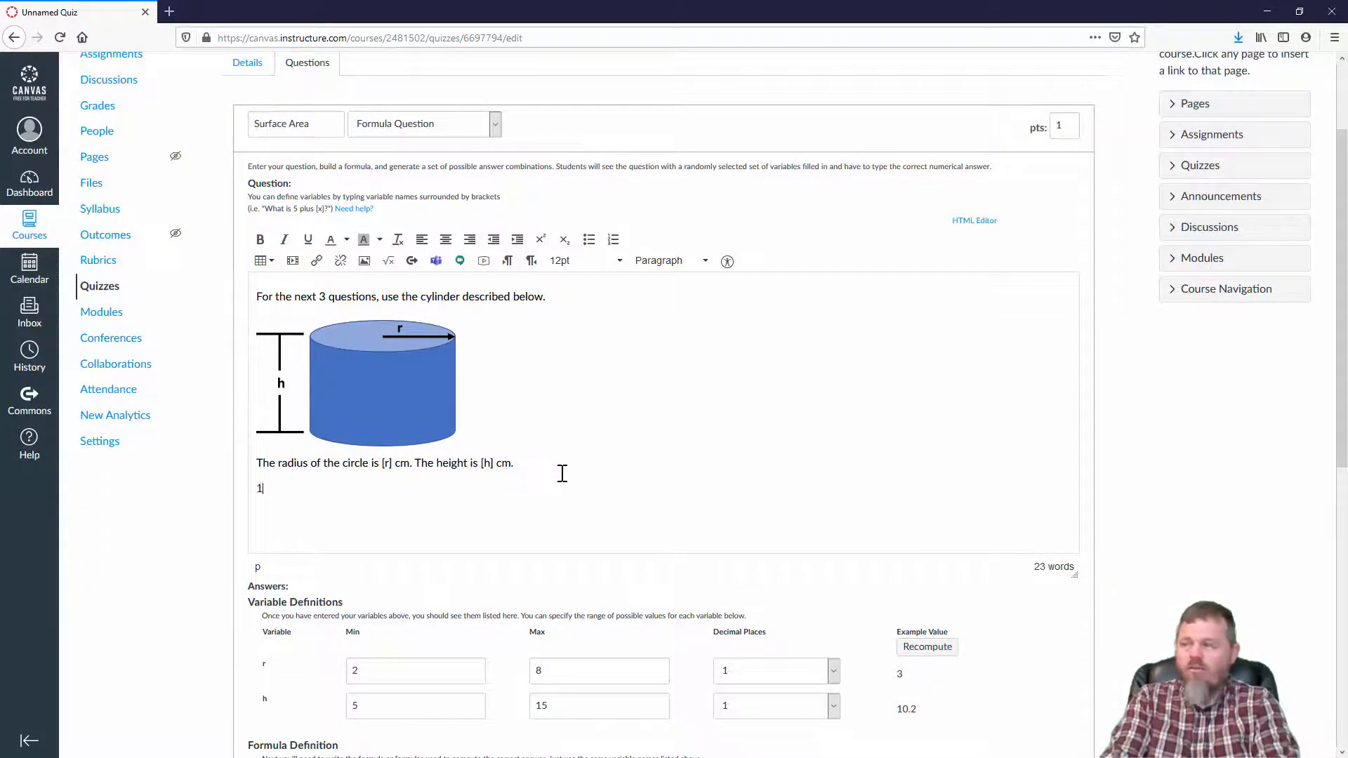
{"action": "type", "text": "at is the surface area of the cylinder in"}
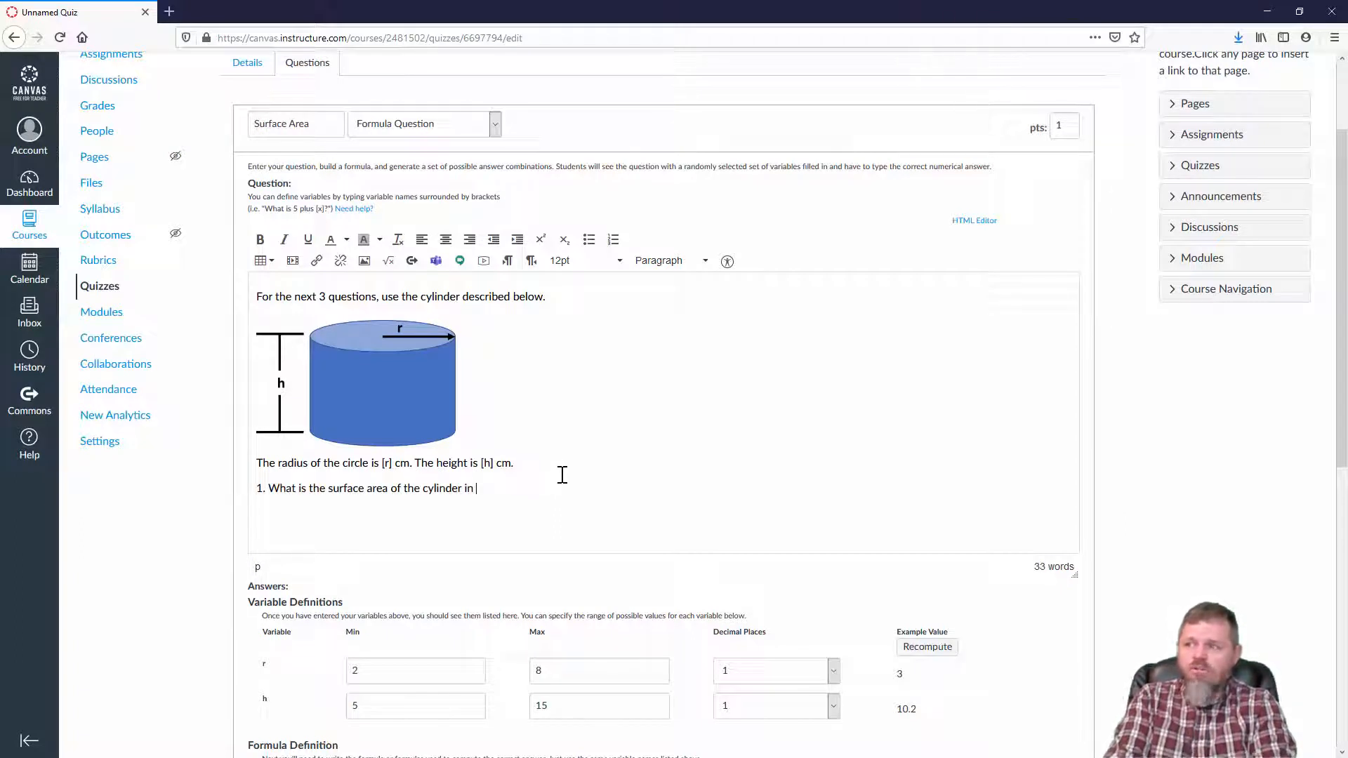
{"action": "left_click", "coordinate": [389, 267]}
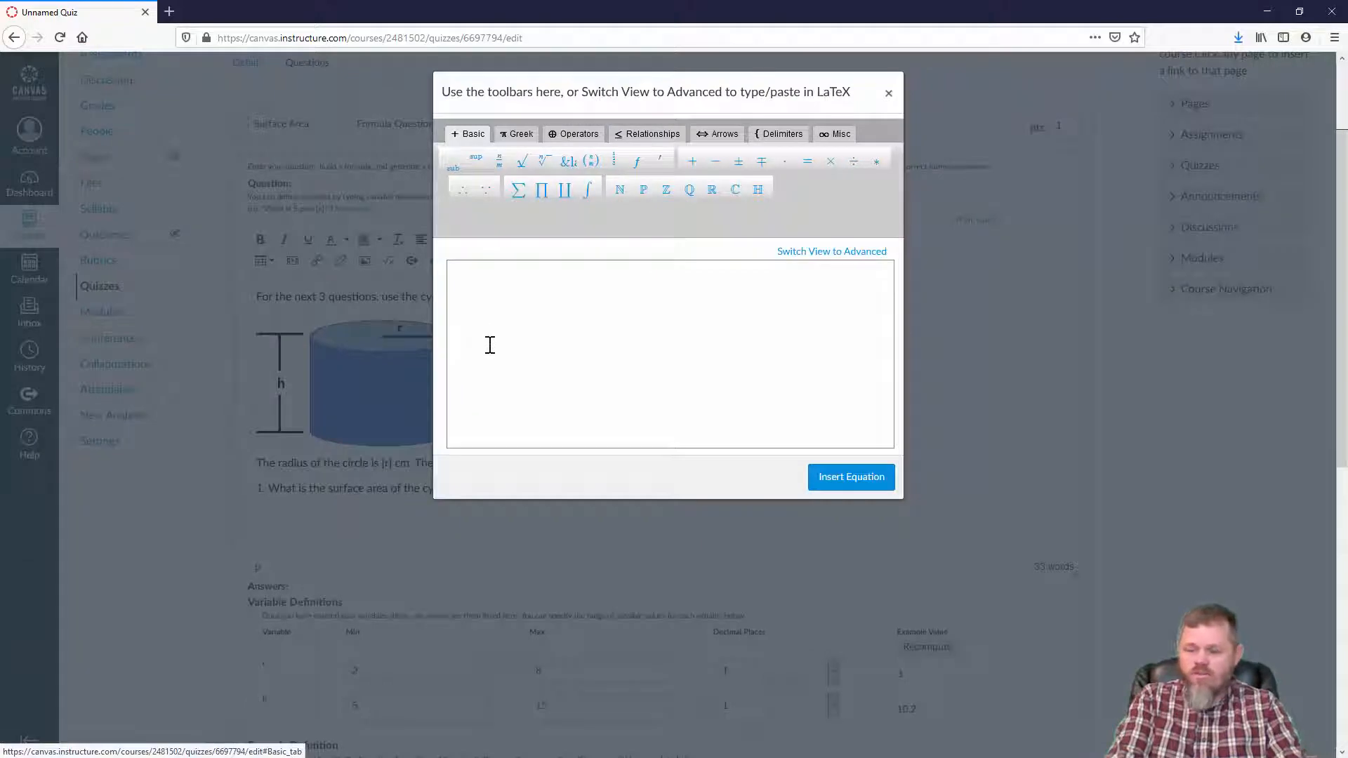
{"action": "left_click", "coordinate": [490, 346]}
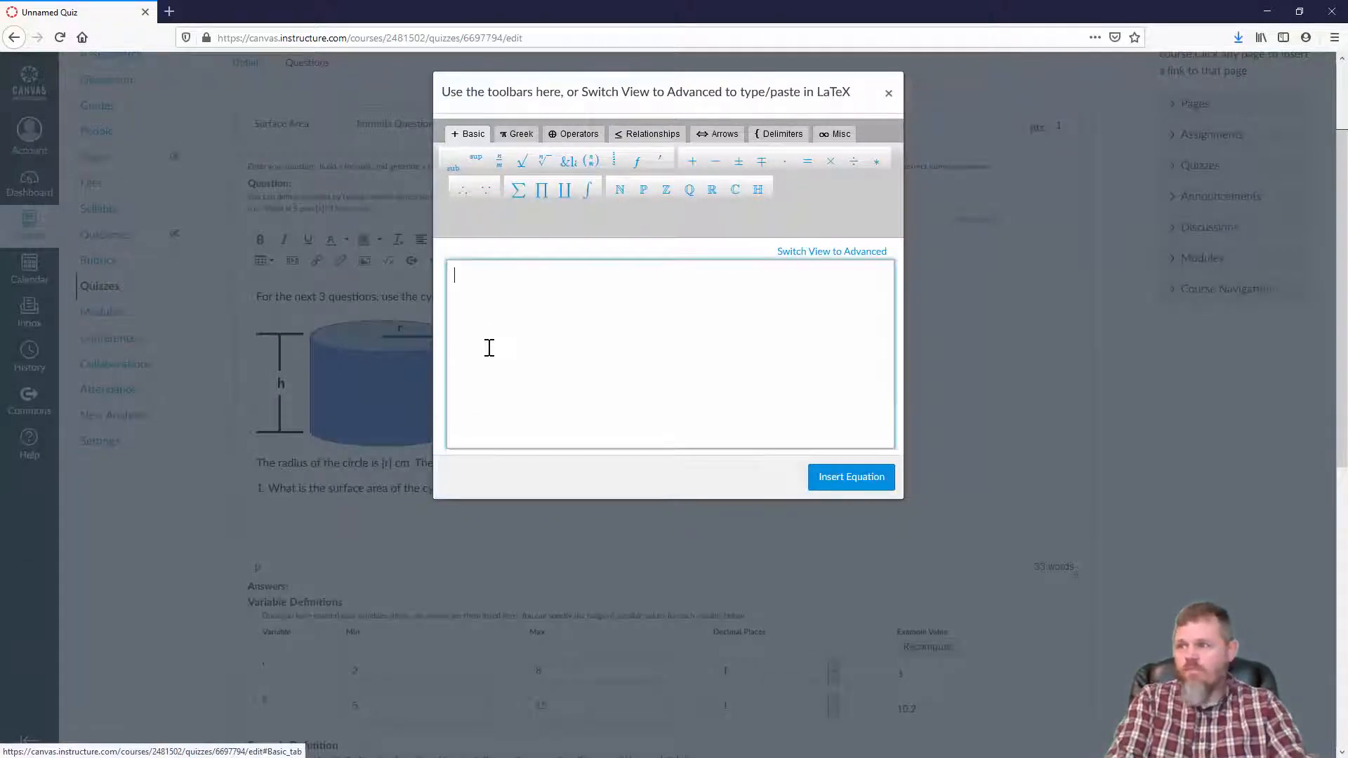
{"action": "type", "text": "cm"}
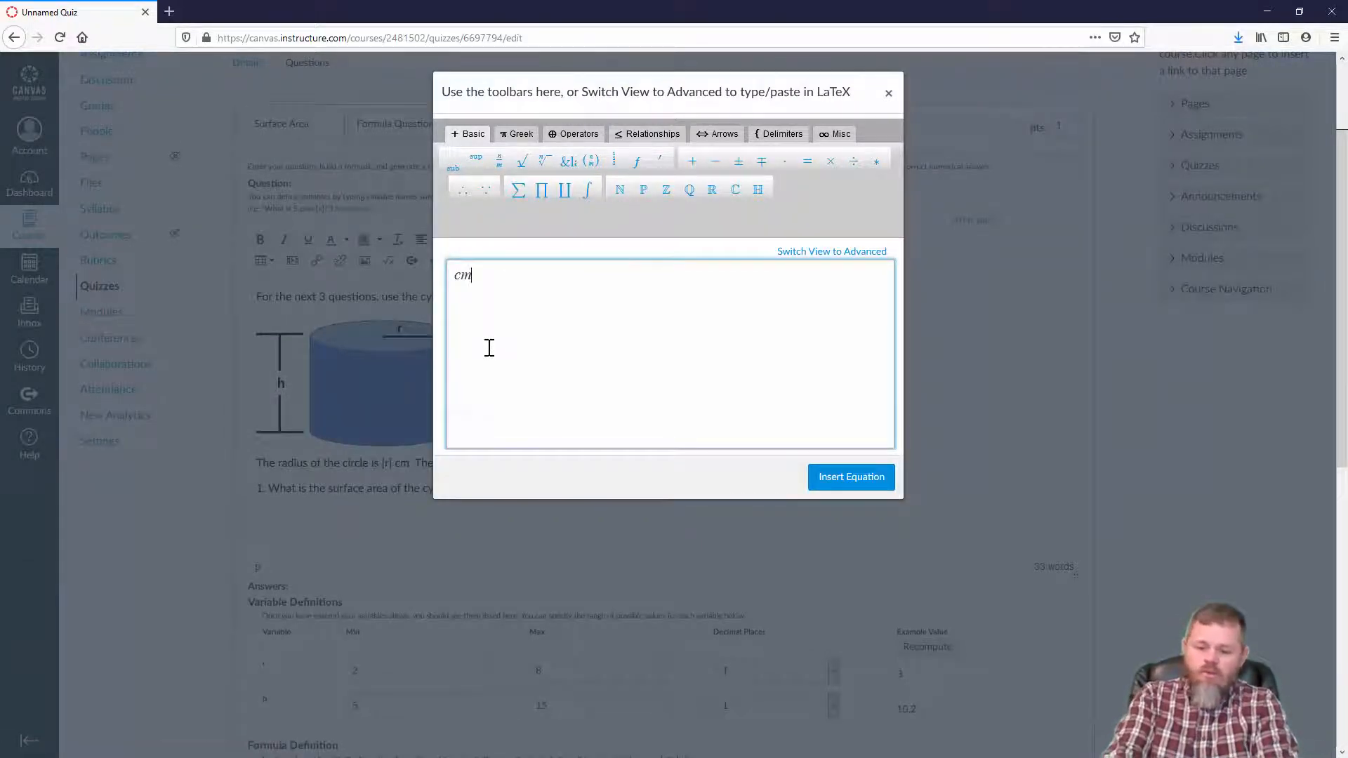
{"action": "type", "text": "^"}
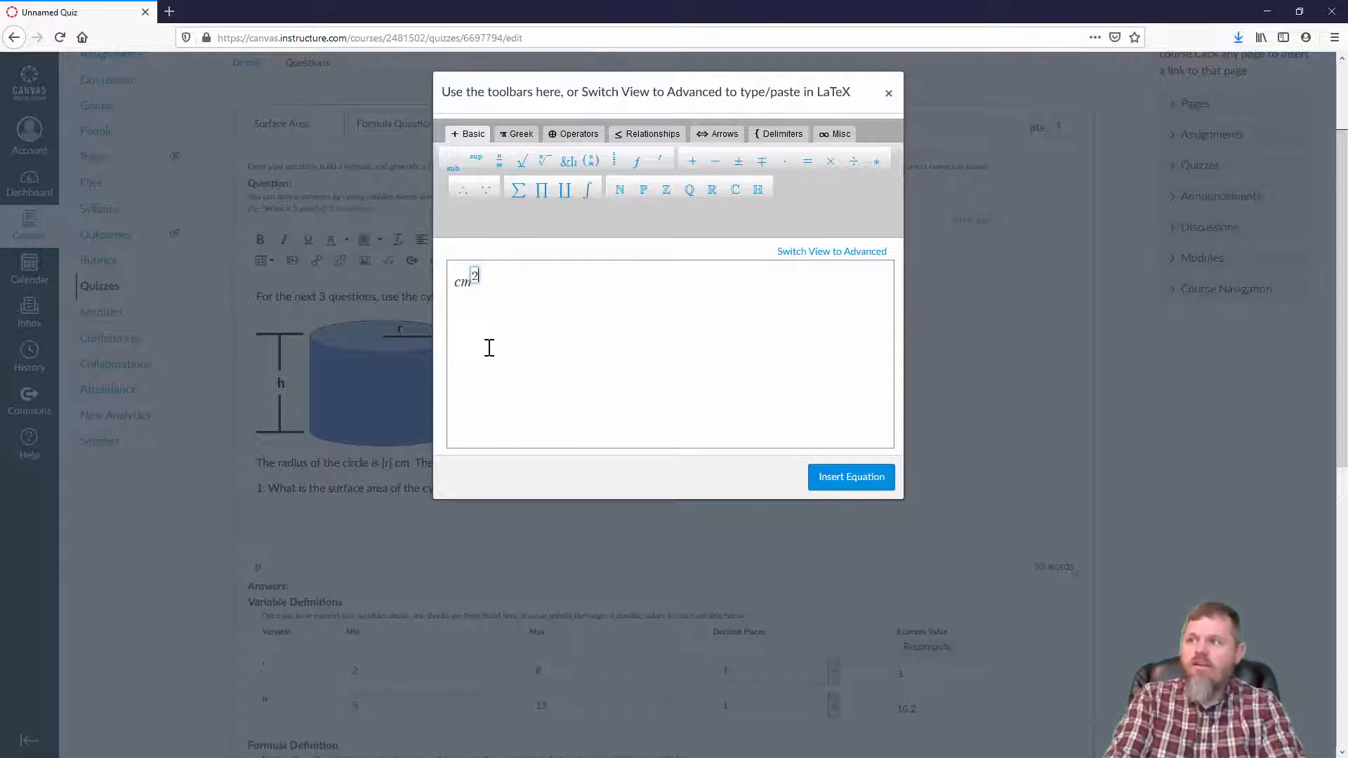
{"action": "type", "text": "2"}
{"action": "left_click", "coordinate": [868, 480]}
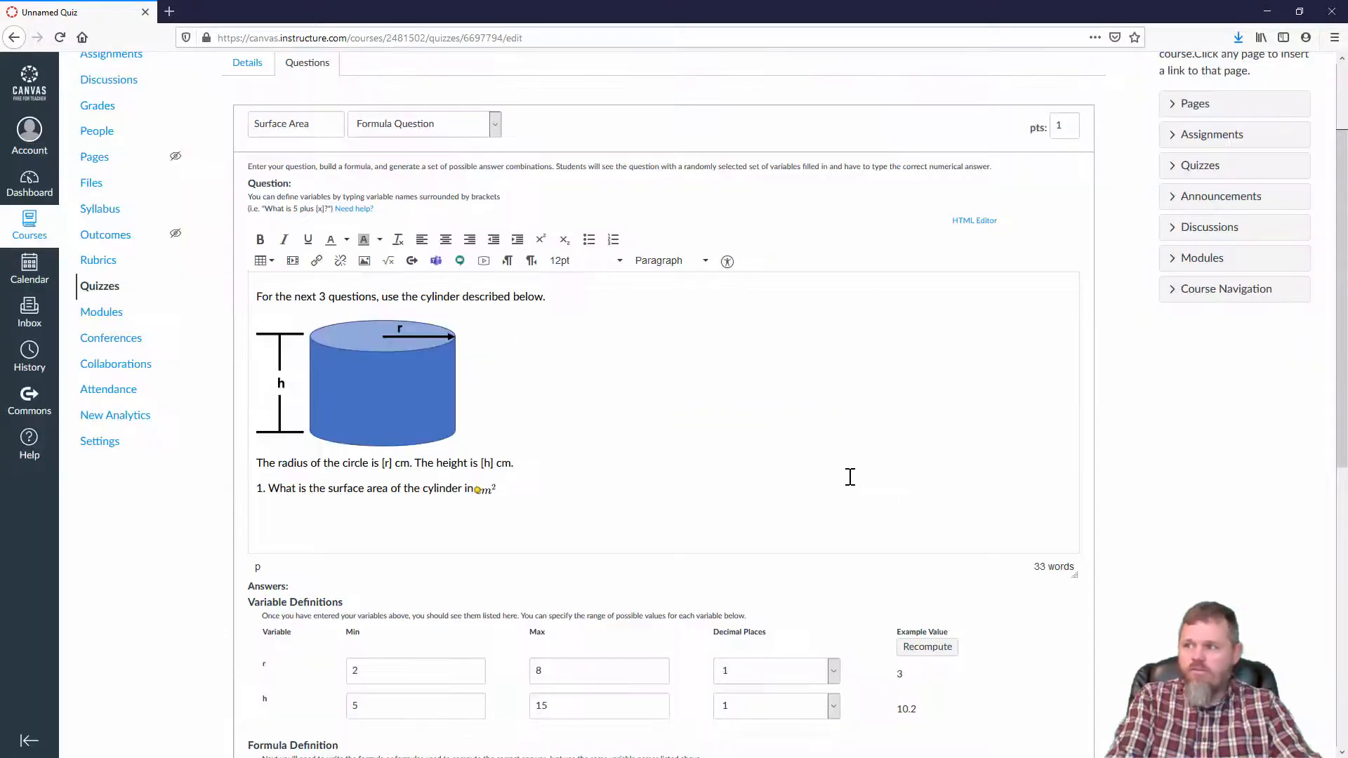
{"action": "scroll", "coordinate": [868, 477], "scroll_direction": "down", "scroll_amount": 8}
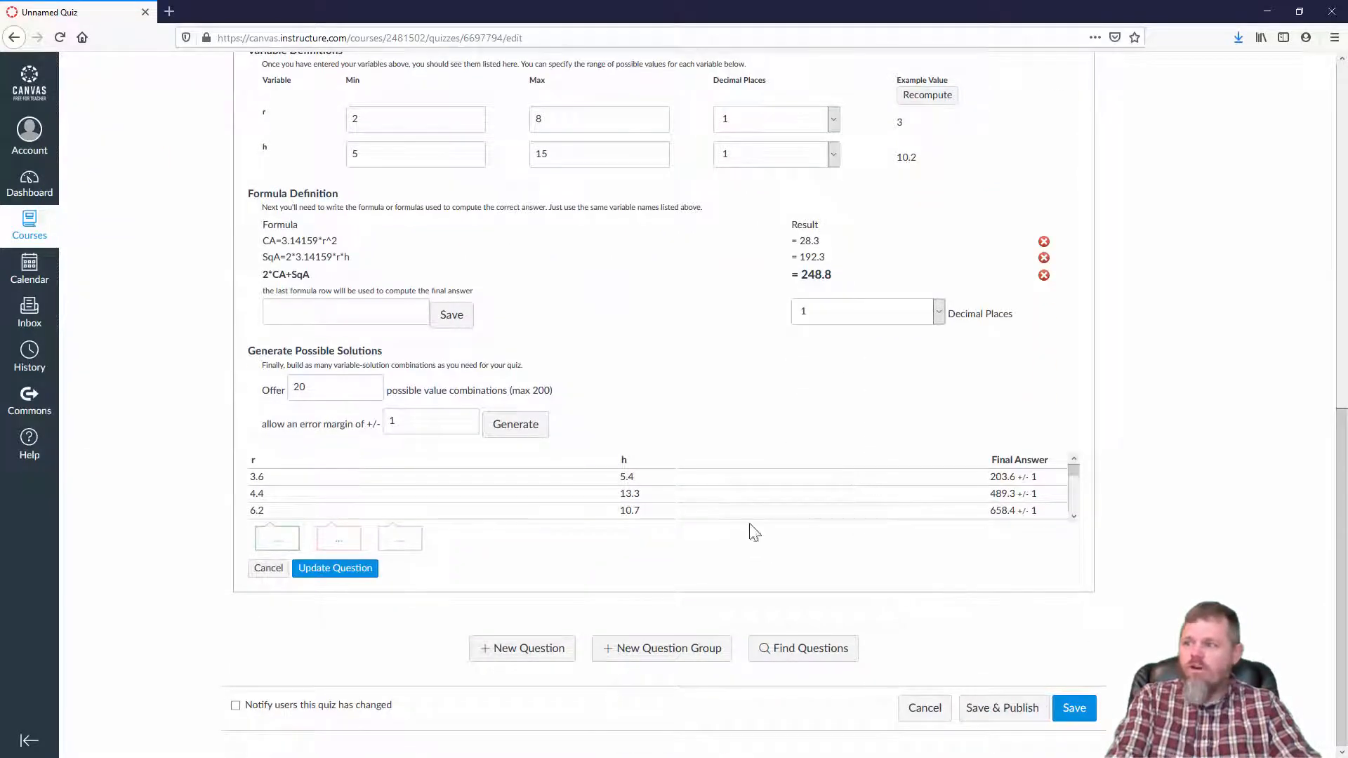
{"action": "left_click", "coordinate": [336, 568]}
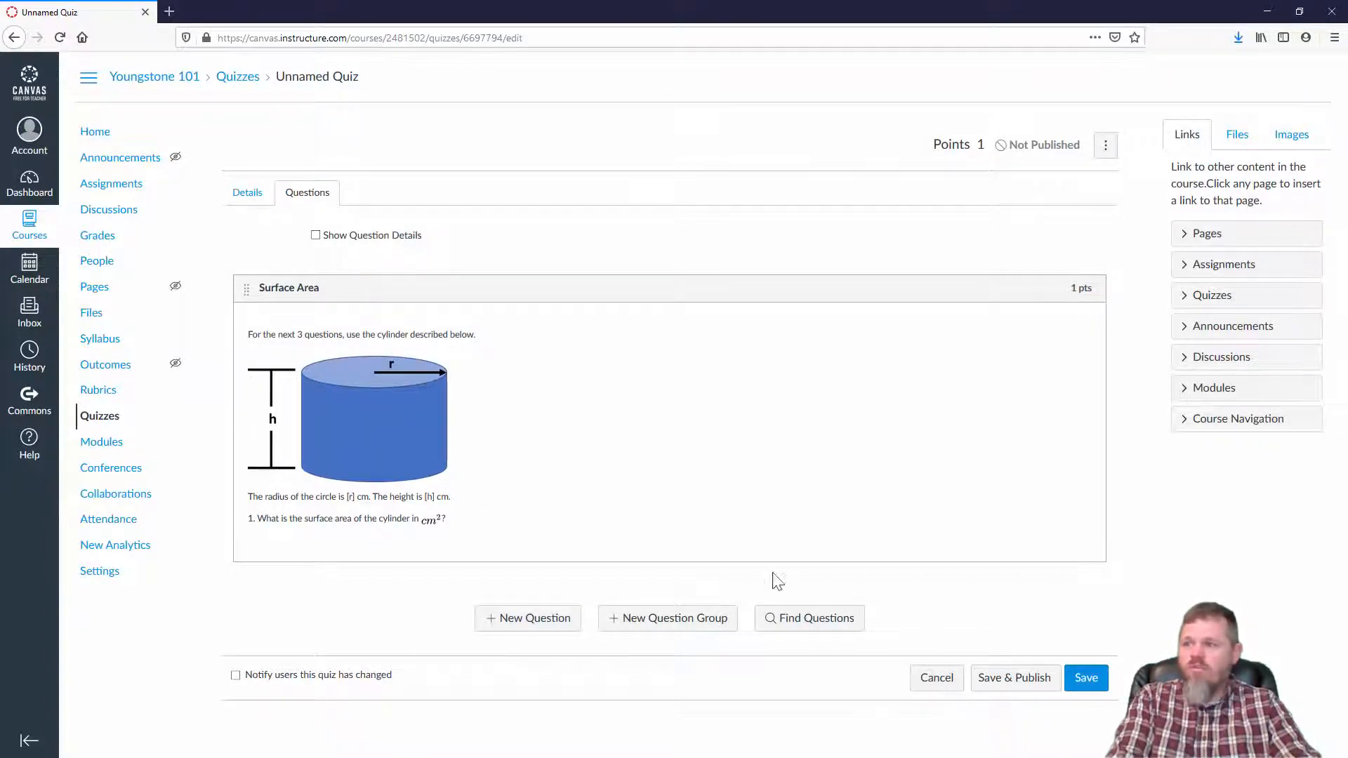
Add a Numerical Answer question named Volume asking "What is the volume of the cylinder described above? (Answer in cm³)".
{"action": "left_click", "coordinate": [551, 635]}
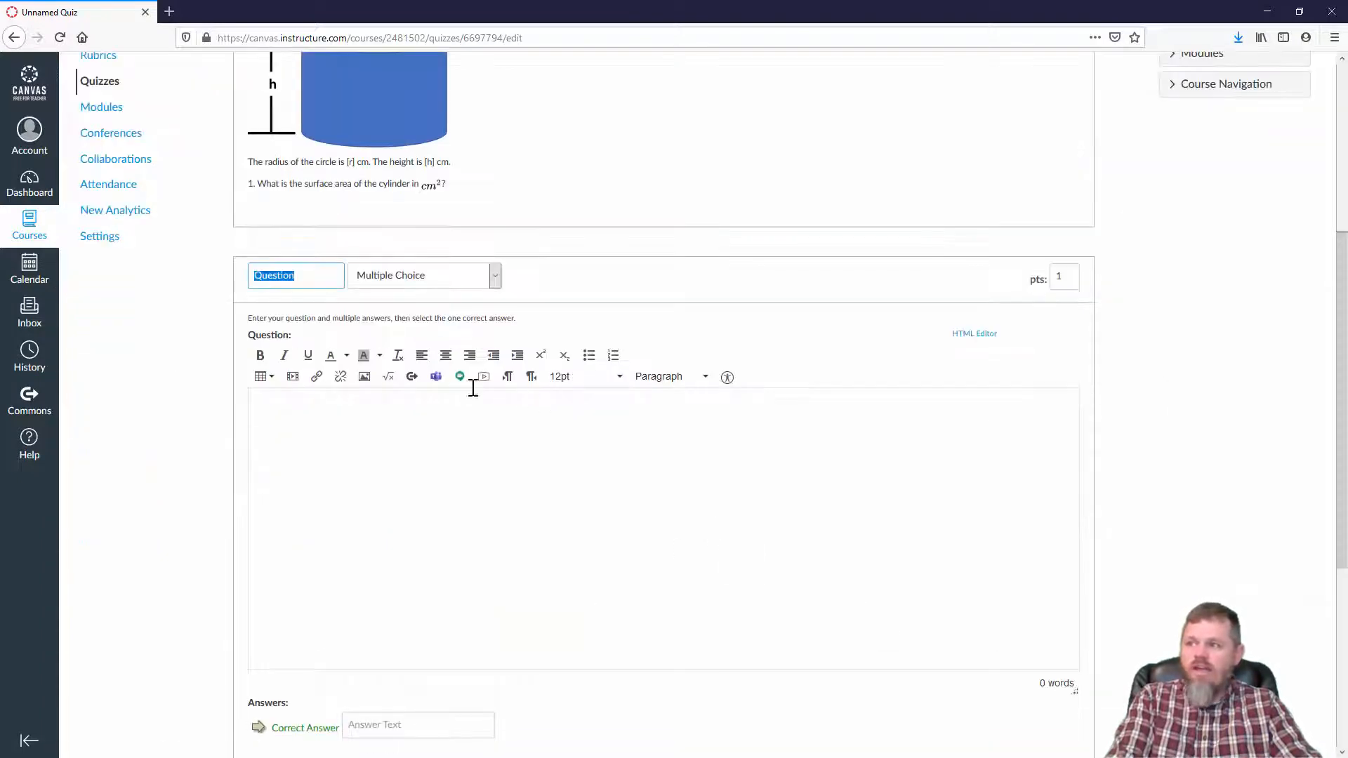
{"action": "type", "text": "Volume"}
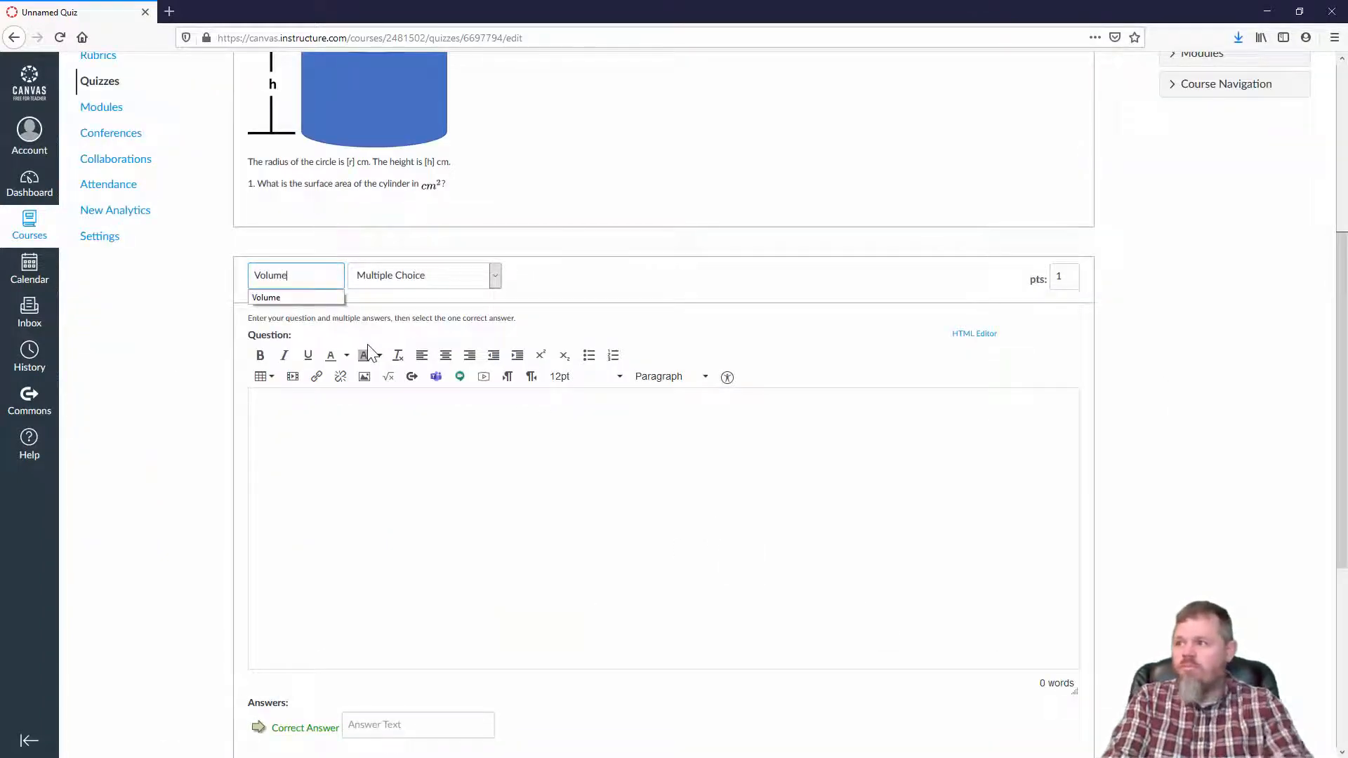
{"action": "left_click", "coordinate": [420, 275]}
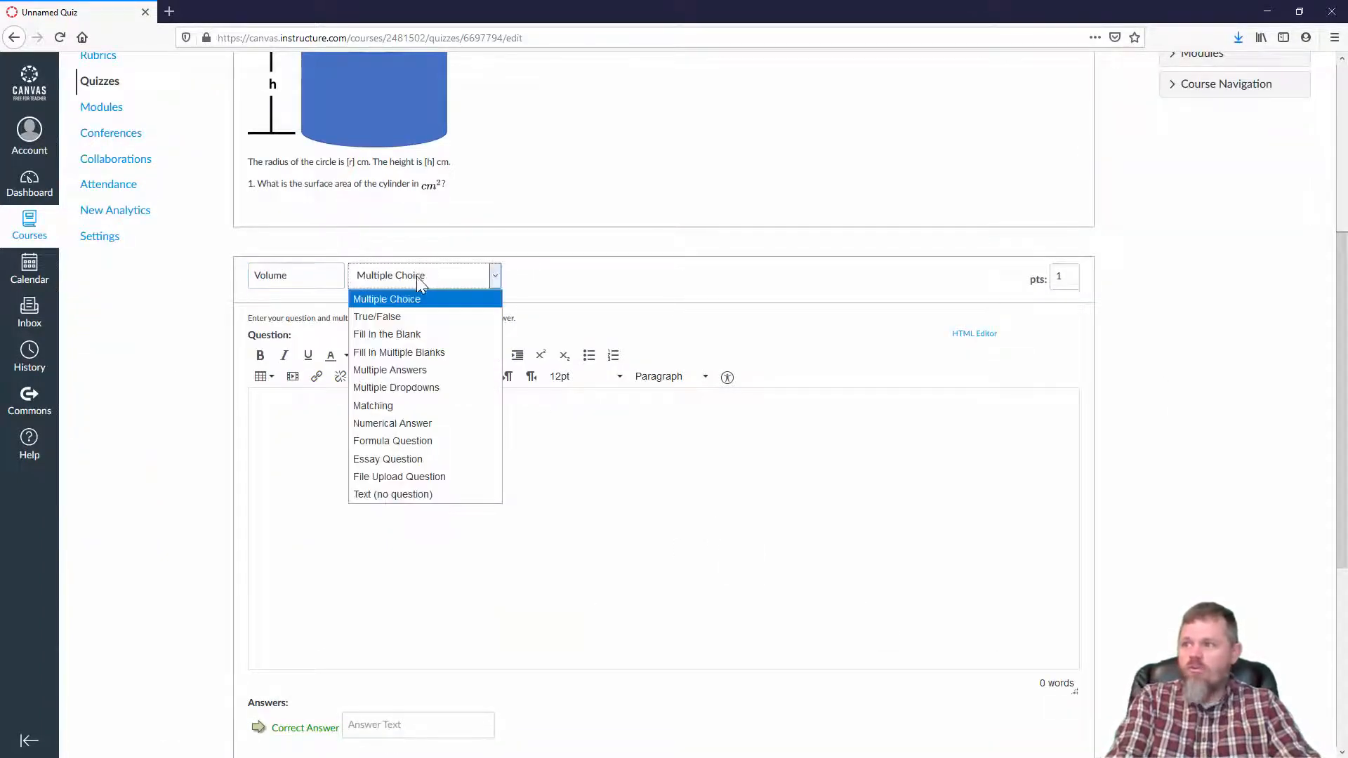
{"action": "left_click", "coordinate": [430, 422]}
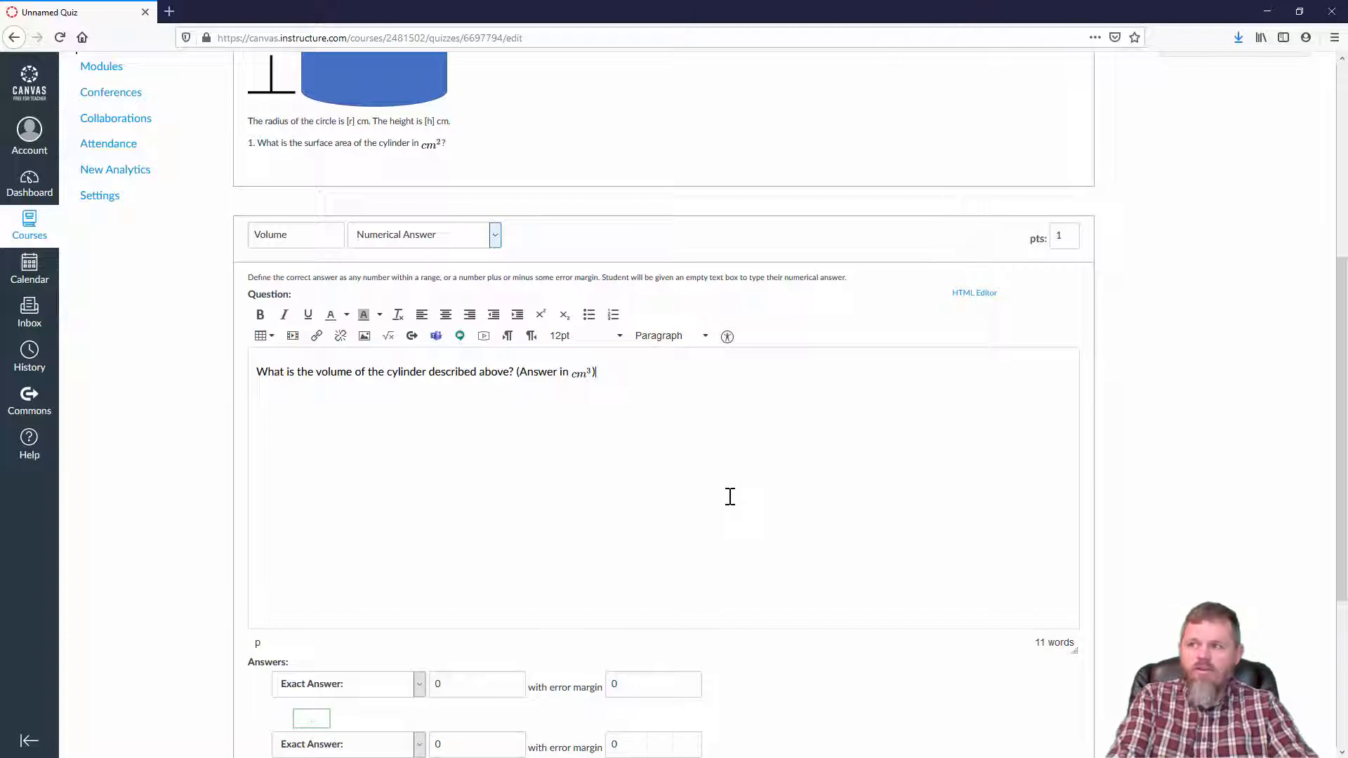
Delete the Volume question's second answer row, set its points to 0 and update the question.
{"action": "scroll", "coordinate": [730, 494], "scroll_direction": "down", "scroll_amount": 3}
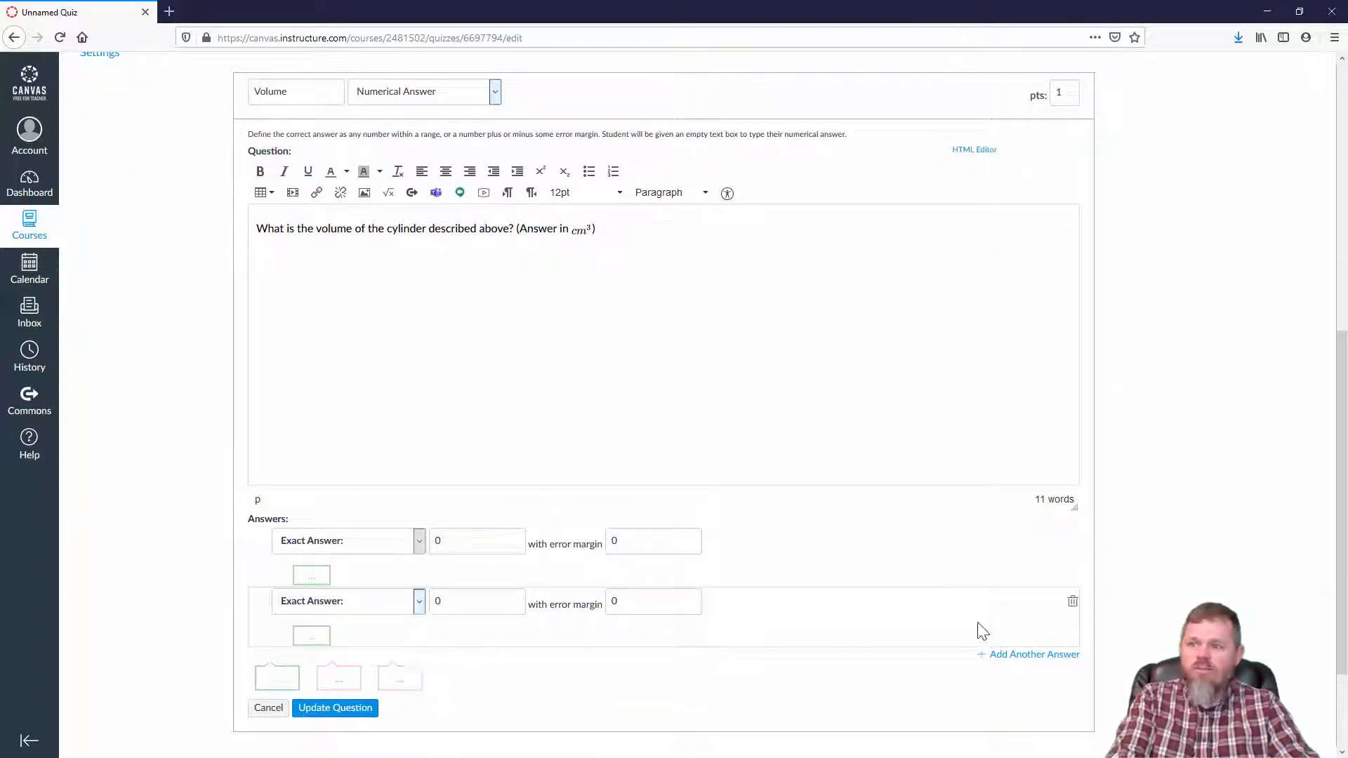
{"action": "left_click", "coordinate": [1072, 603]}
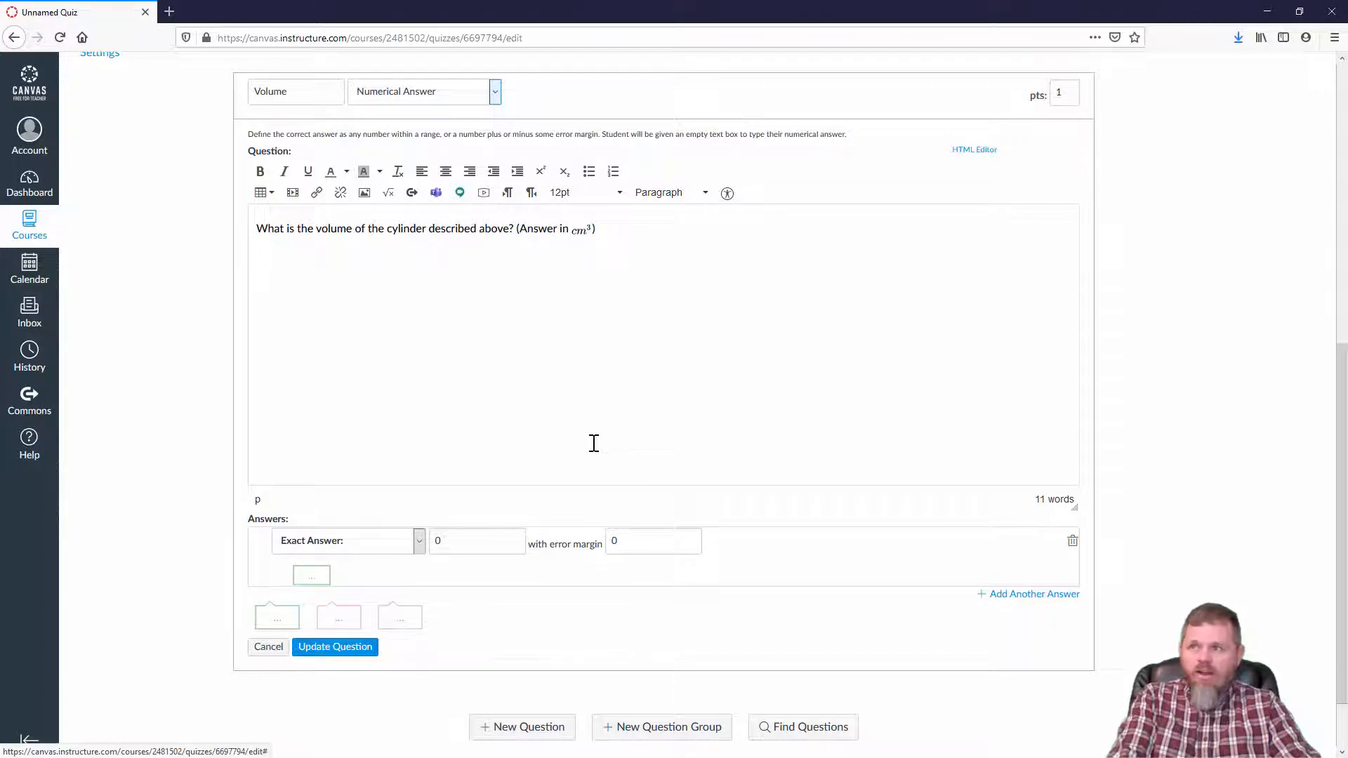
{"action": "scroll", "coordinate": [652, 426], "scroll_direction": "up", "scroll_amount": 6}
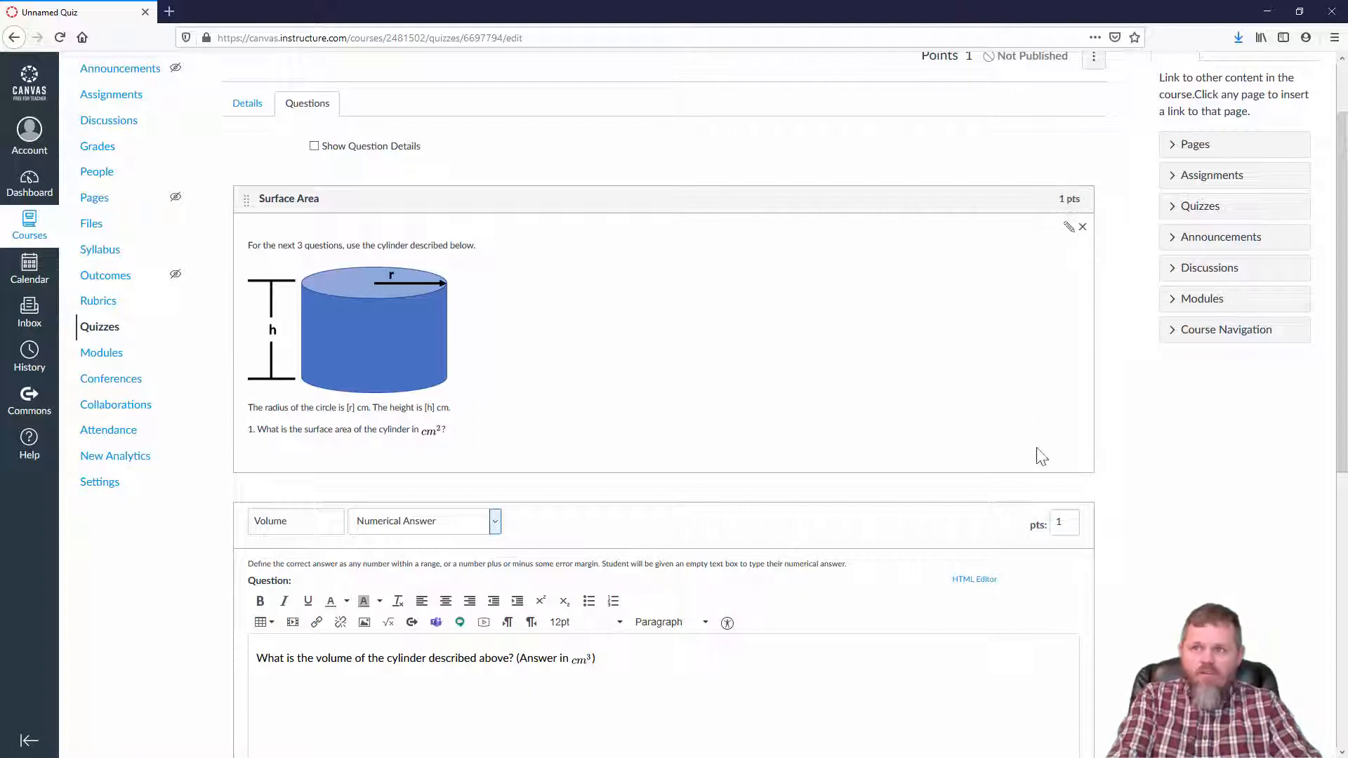
{"action": "double_click", "coordinate": [1070, 520]}
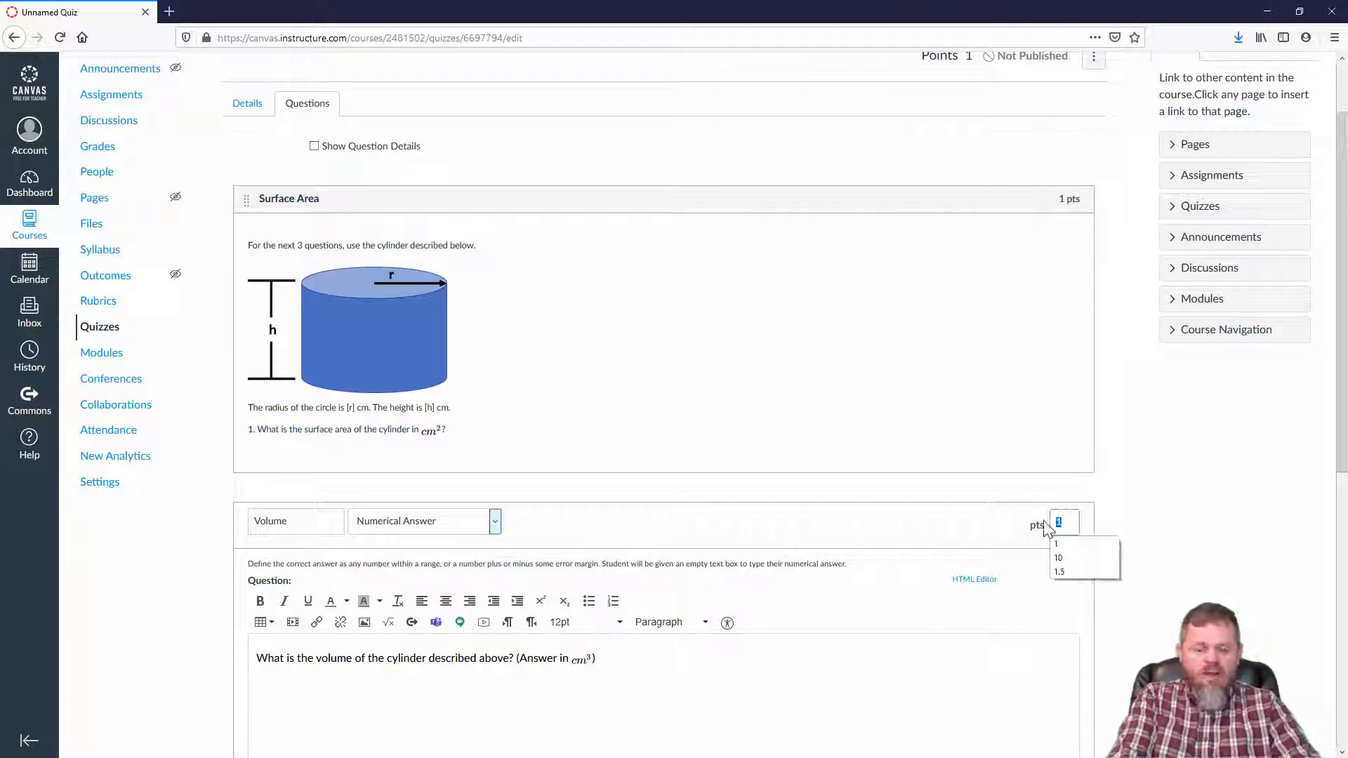
{"action": "left_click", "coordinate": [1032, 573]}
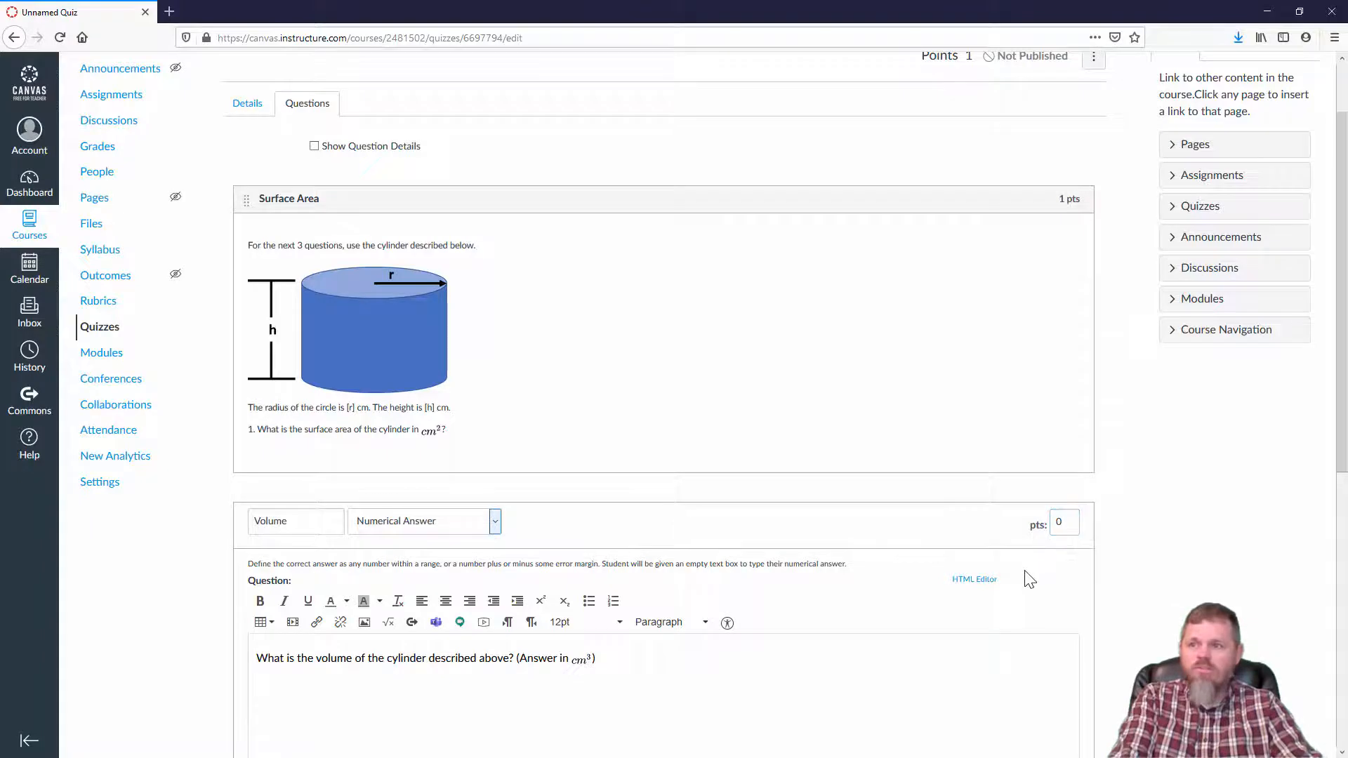
{"action": "scroll", "coordinate": [1023, 570], "scroll_direction": "down", "scroll_amount": 4}
{"action": "scroll", "coordinate": [1028, 579], "scroll_direction": "down", "scroll_amount": 3}
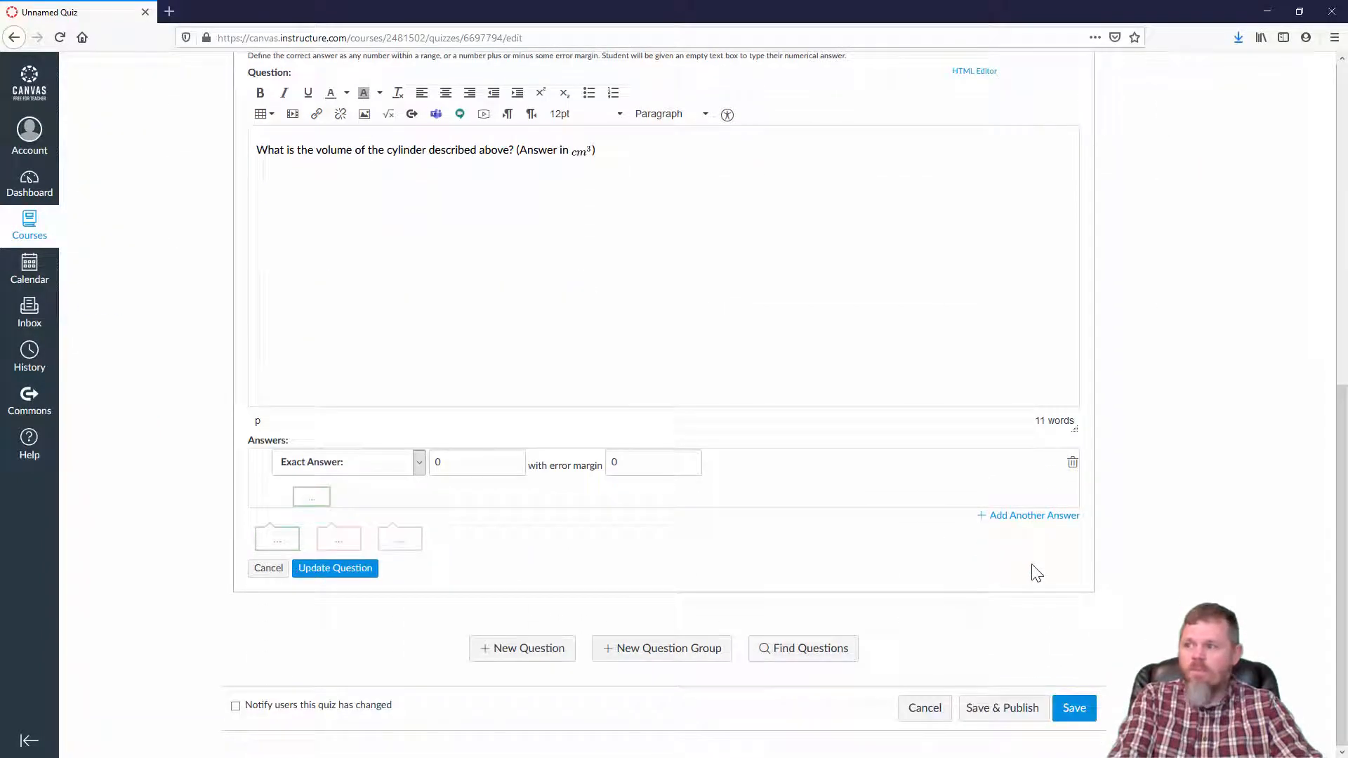
{"action": "left_click", "coordinate": [344, 574]}
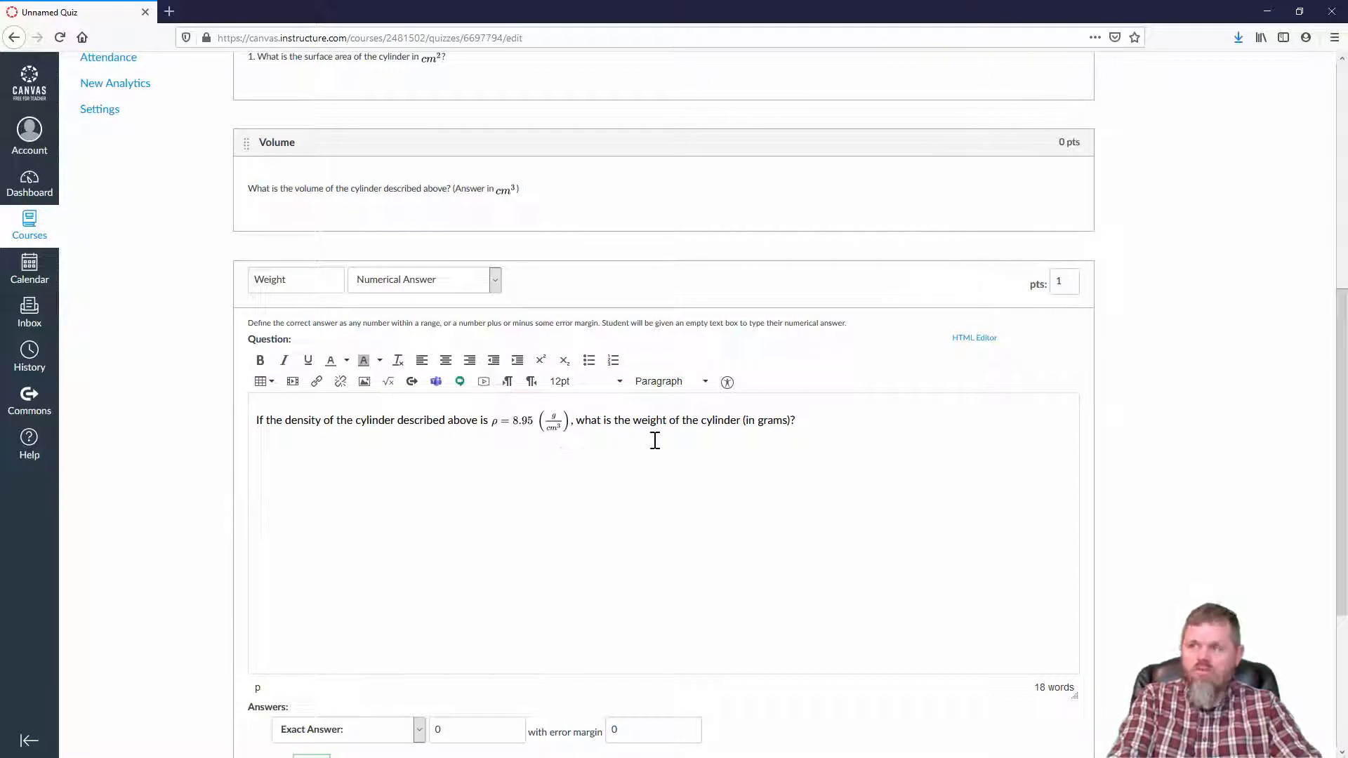
Set the Weight question's points to 0 and update the question.
{"action": "scroll", "coordinate": [637, 468], "scroll_direction": "down", "scroll_amount": 3}
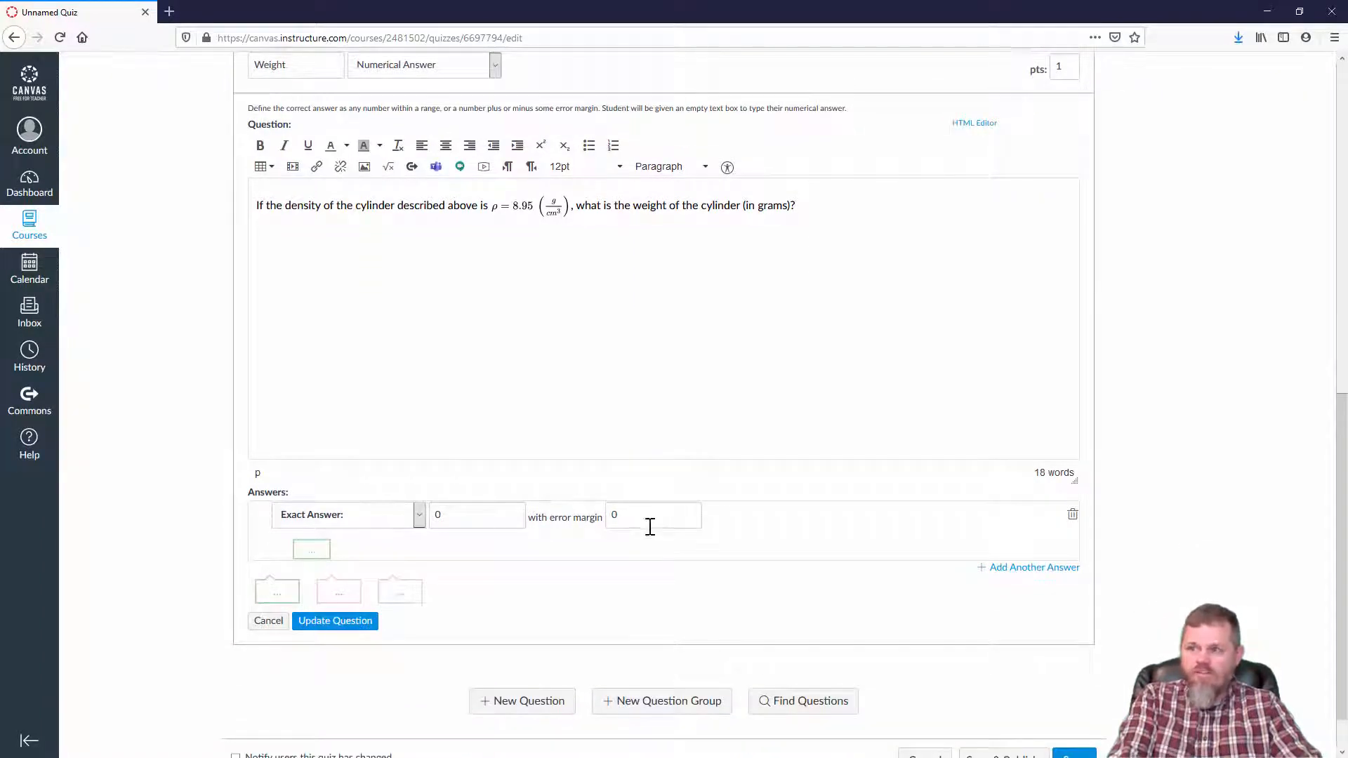
{"action": "scroll", "coordinate": [788, 473], "scroll_direction": "up", "scroll_amount": 3}
{"action": "double_click", "coordinate": [1069, 286]}
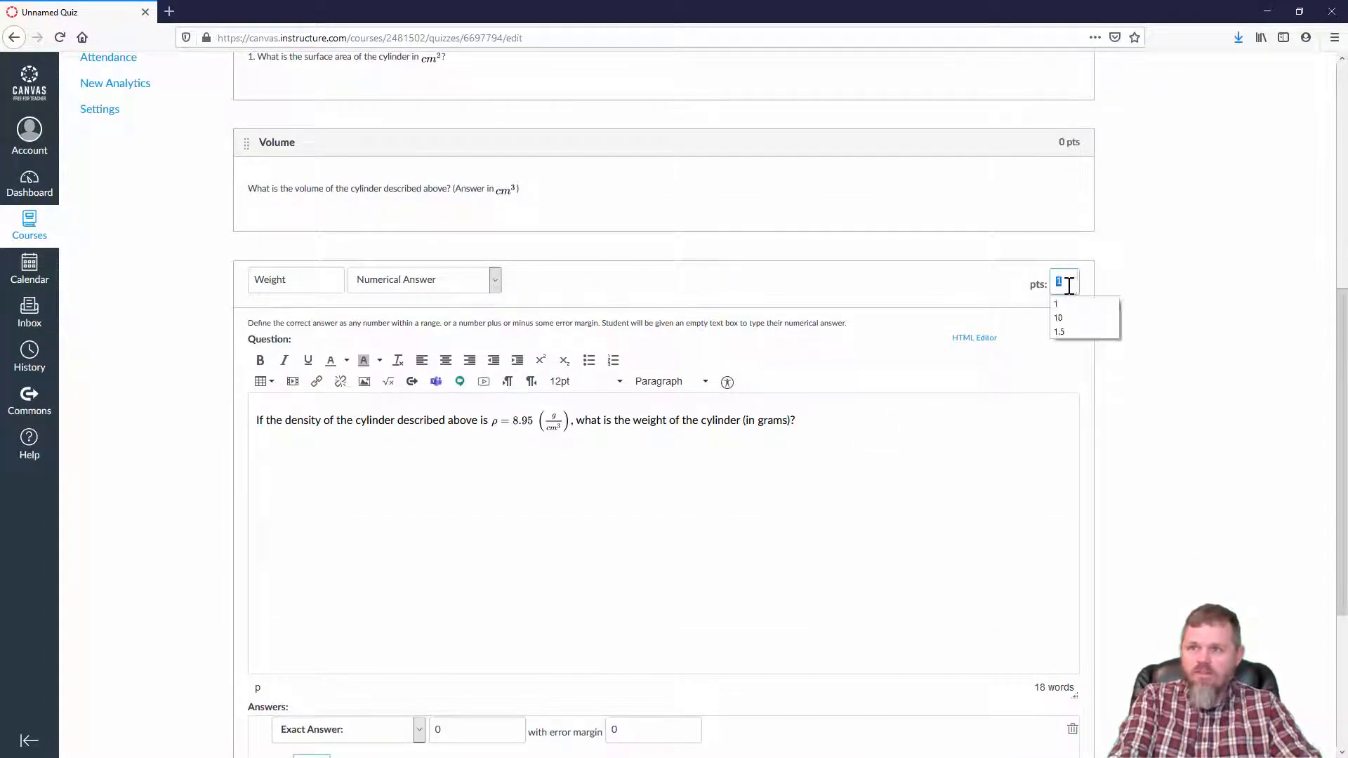
{"action": "type", "text": "0"}
{"action": "left_click", "coordinate": [984, 457]}
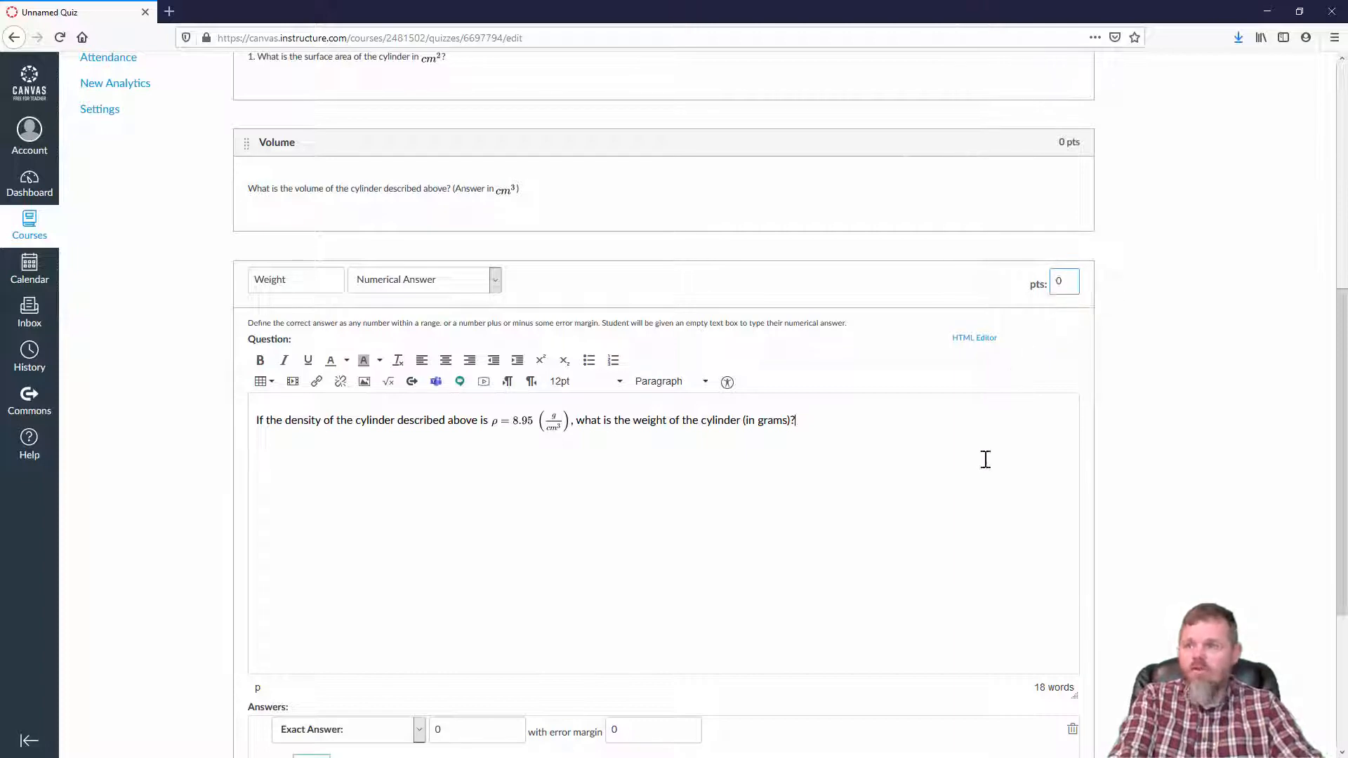
{"action": "scroll", "coordinate": [981, 460], "scroll_direction": "down", "scroll_amount": 3}
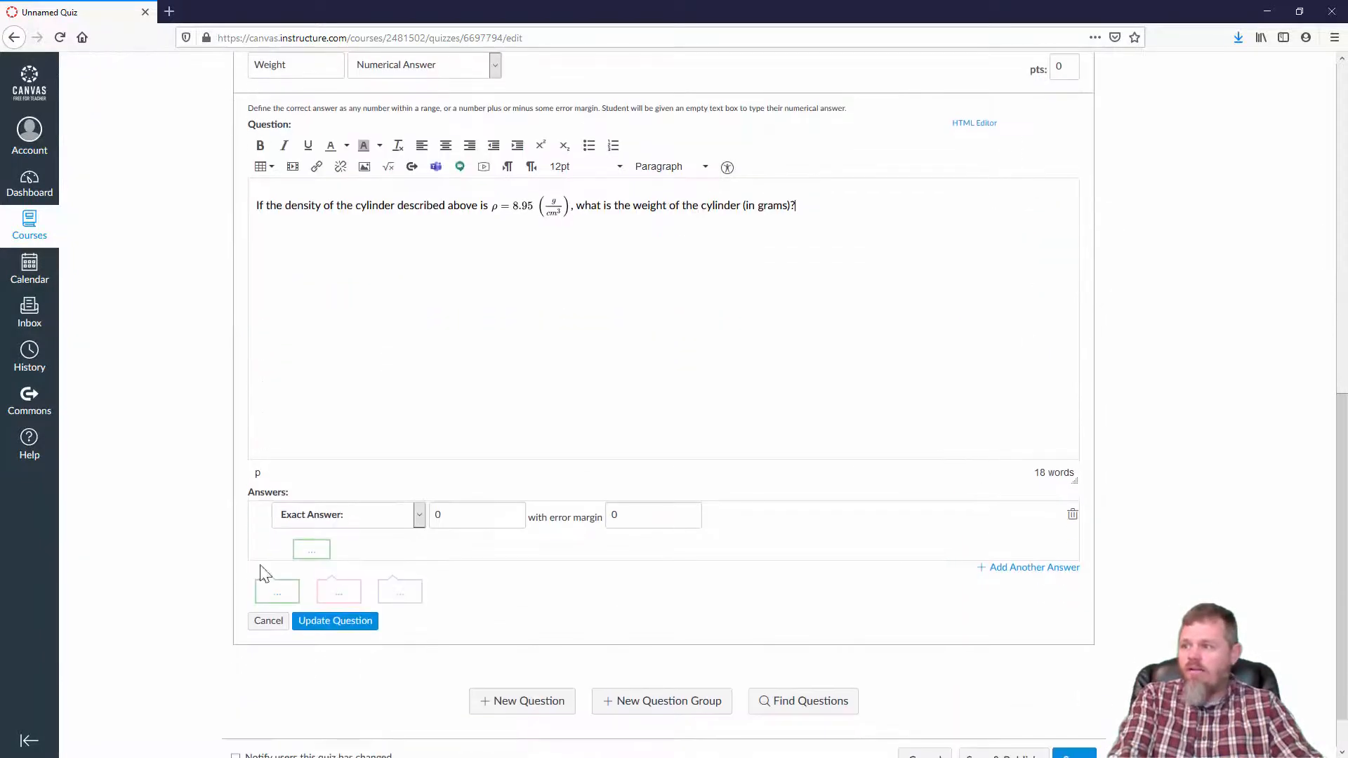
{"action": "left_click", "coordinate": [338, 621]}
Change the Surface Area question's points to 3, update it, and save and publish the quiz.
{"action": "scroll", "coordinate": [507, 541], "scroll_direction": "up", "scroll_amount": 3}
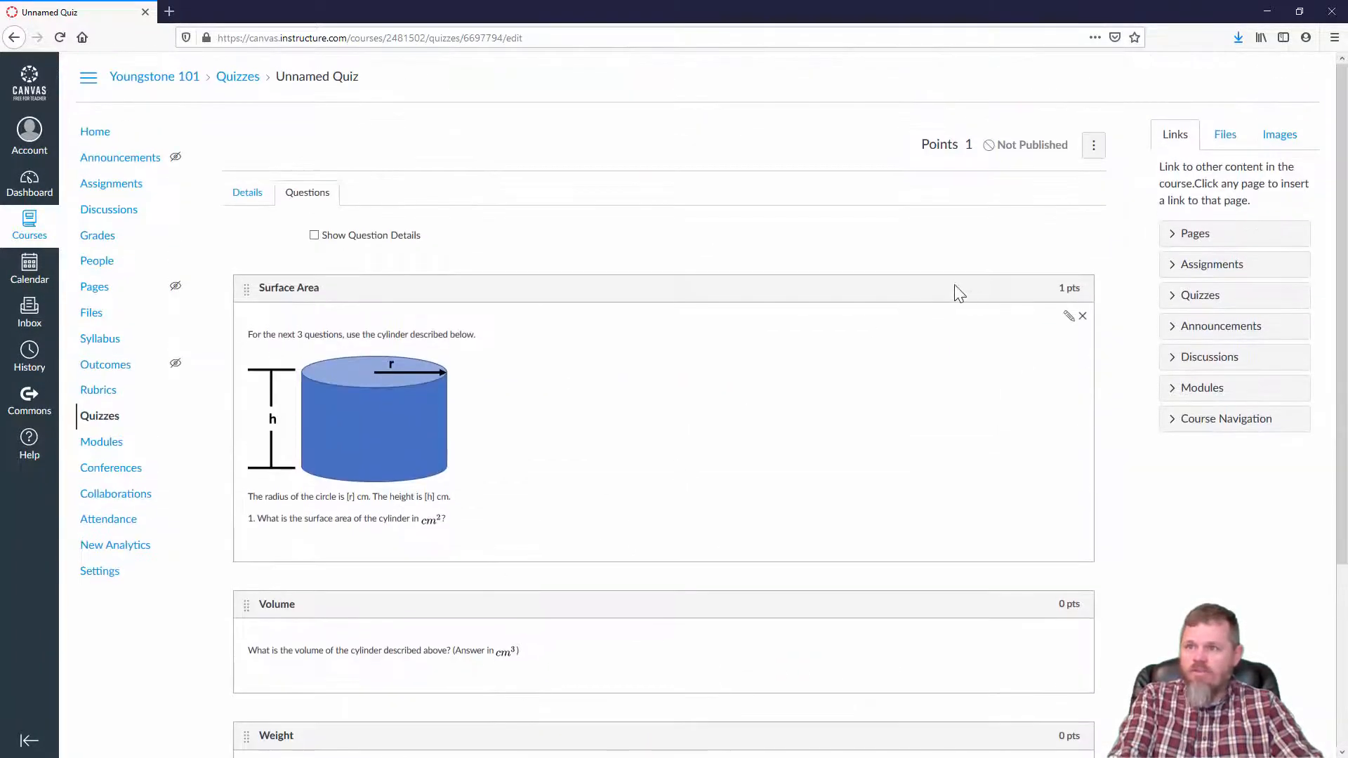
{"action": "left_click", "coordinate": [1067, 318]}
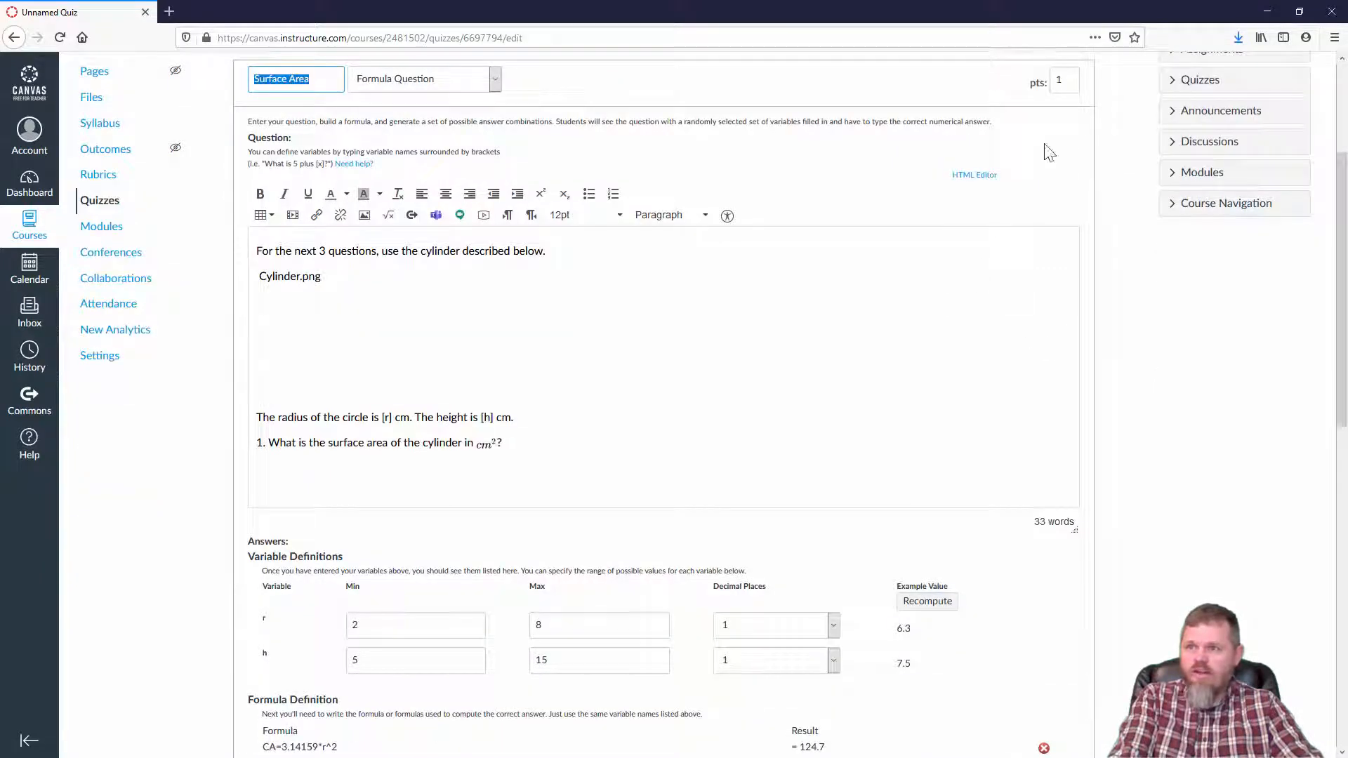
{"action": "left_click", "coordinate": [1064, 79]}
{"action": "type", "text": "3"}
{"action": "left_click", "coordinate": [993, 346]}
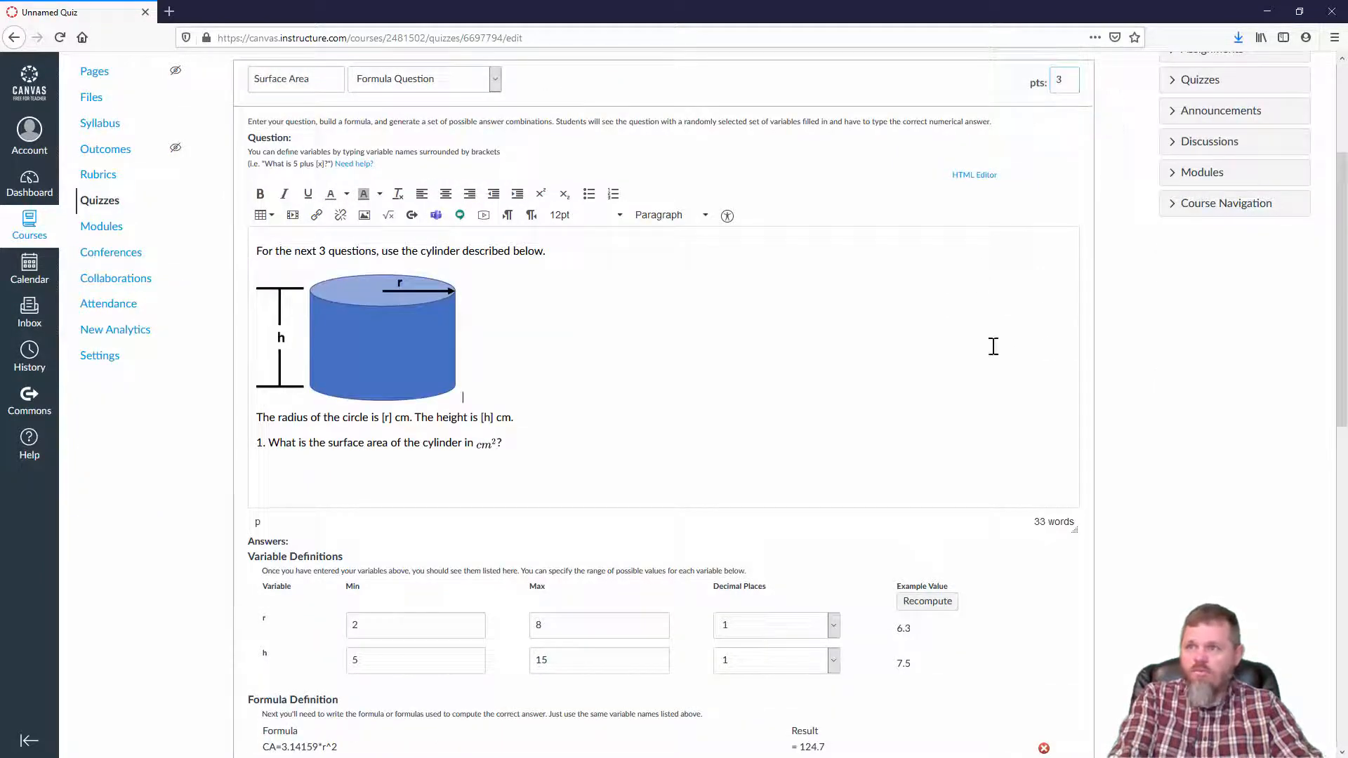
{"action": "scroll", "coordinate": [798, 393], "scroll_direction": "down", "scroll_amount": 8}
{"action": "scroll", "coordinate": [890, 481], "scroll_direction": "down", "scroll_amount": 3}
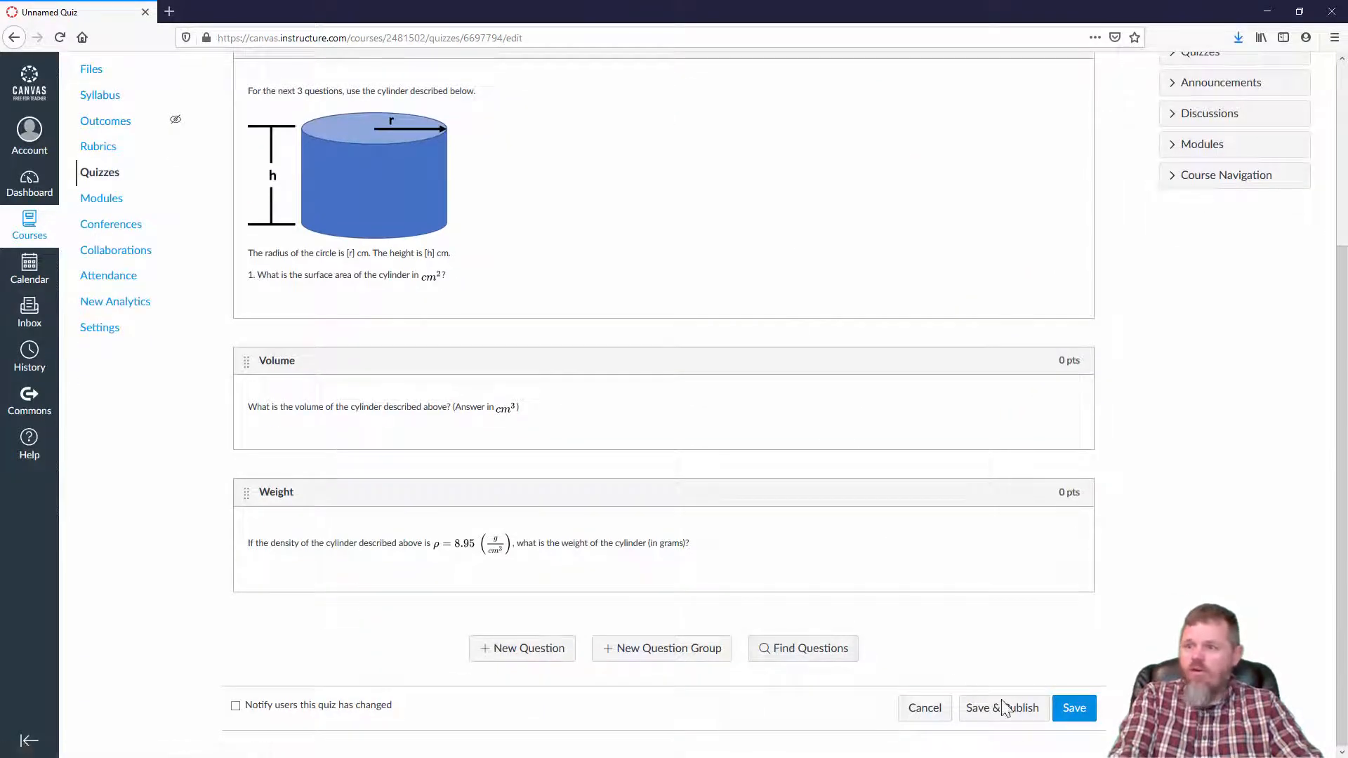
{"action": "left_click", "coordinate": [1018, 717]}
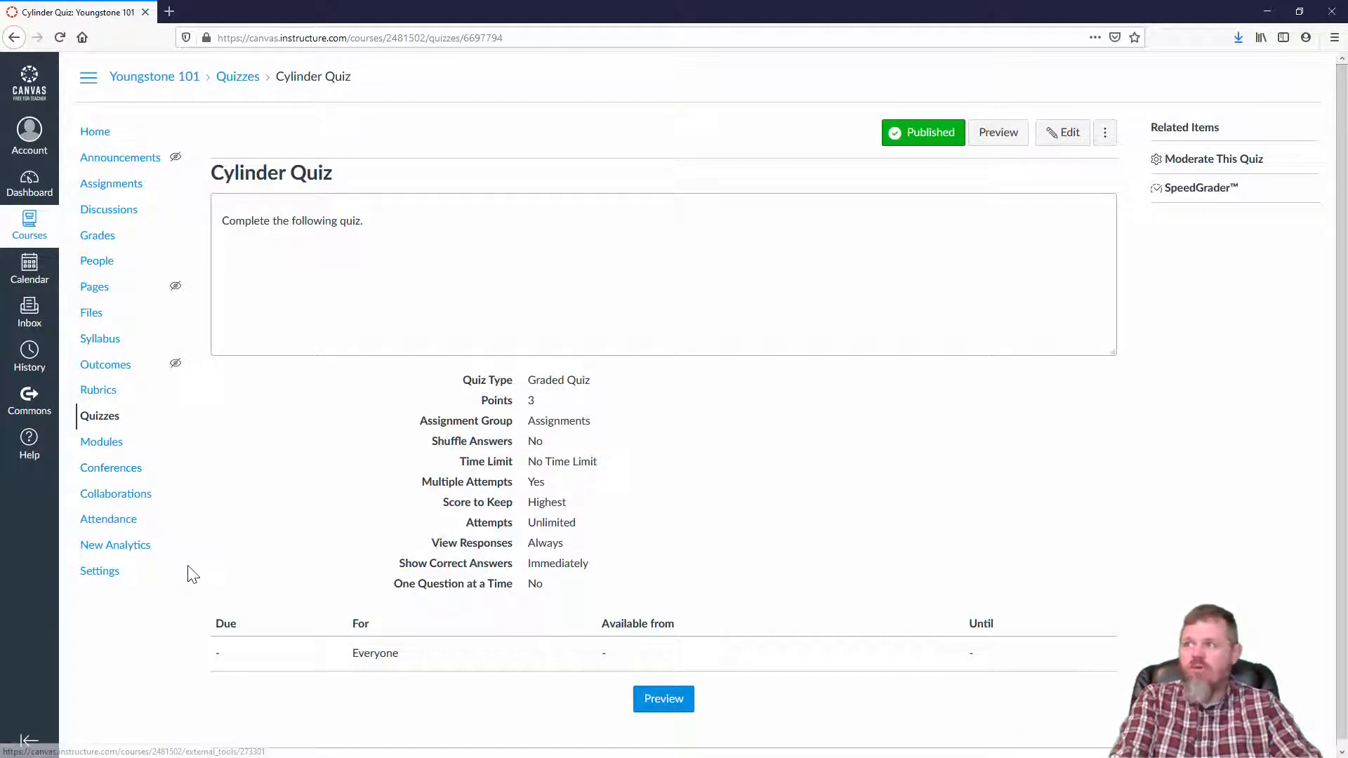
From the course home page, add the Cylinder Quiz to Module for Demo Quizzes without indentation.
{"action": "left_click", "coordinate": [99, 141]}
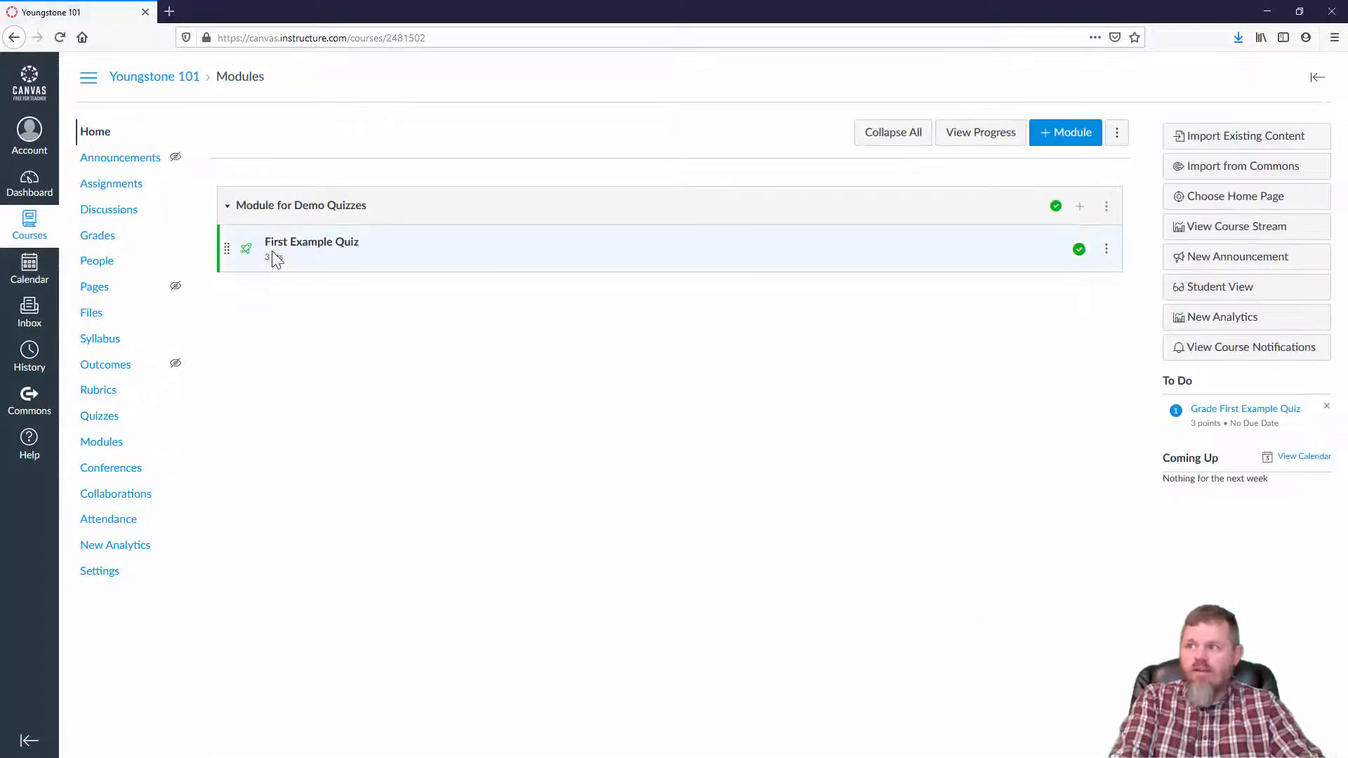
{"action": "left_click", "coordinate": [1079, 207]}
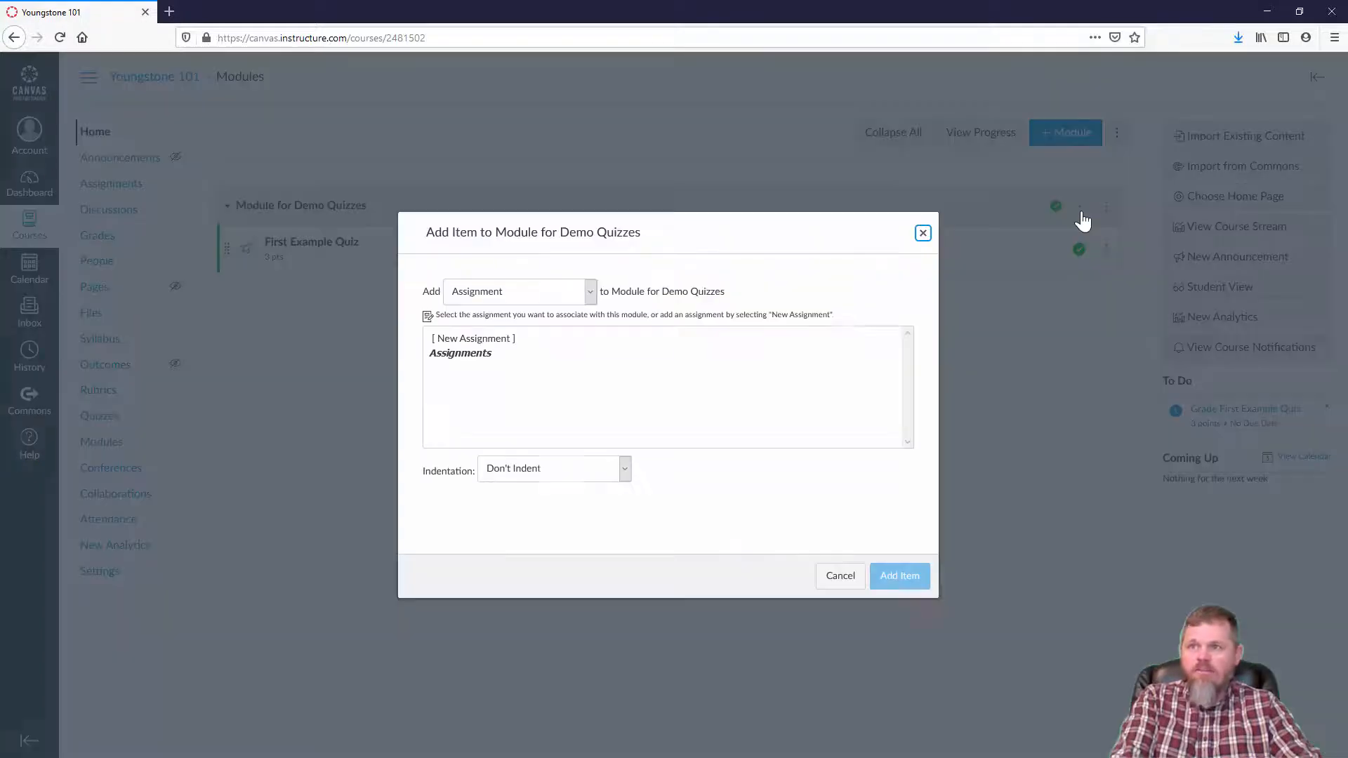
{"action": "left_click", "coordinate": [591, 292]}
{"action": "left_click", "coordinate": [550, 330]}
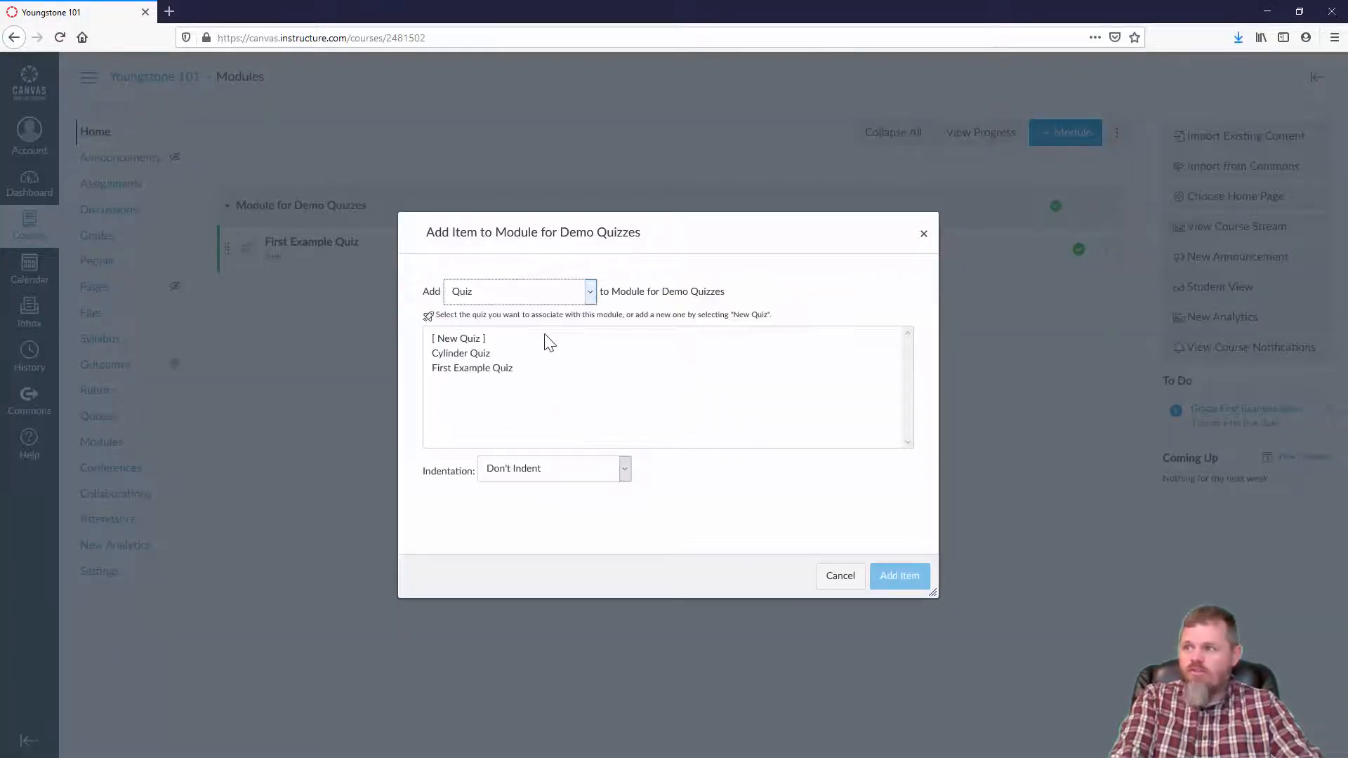
{"action": "left_click", "coordinate": [475, 355]}
{"action": "left_click", "coordinate": [890, 576]}
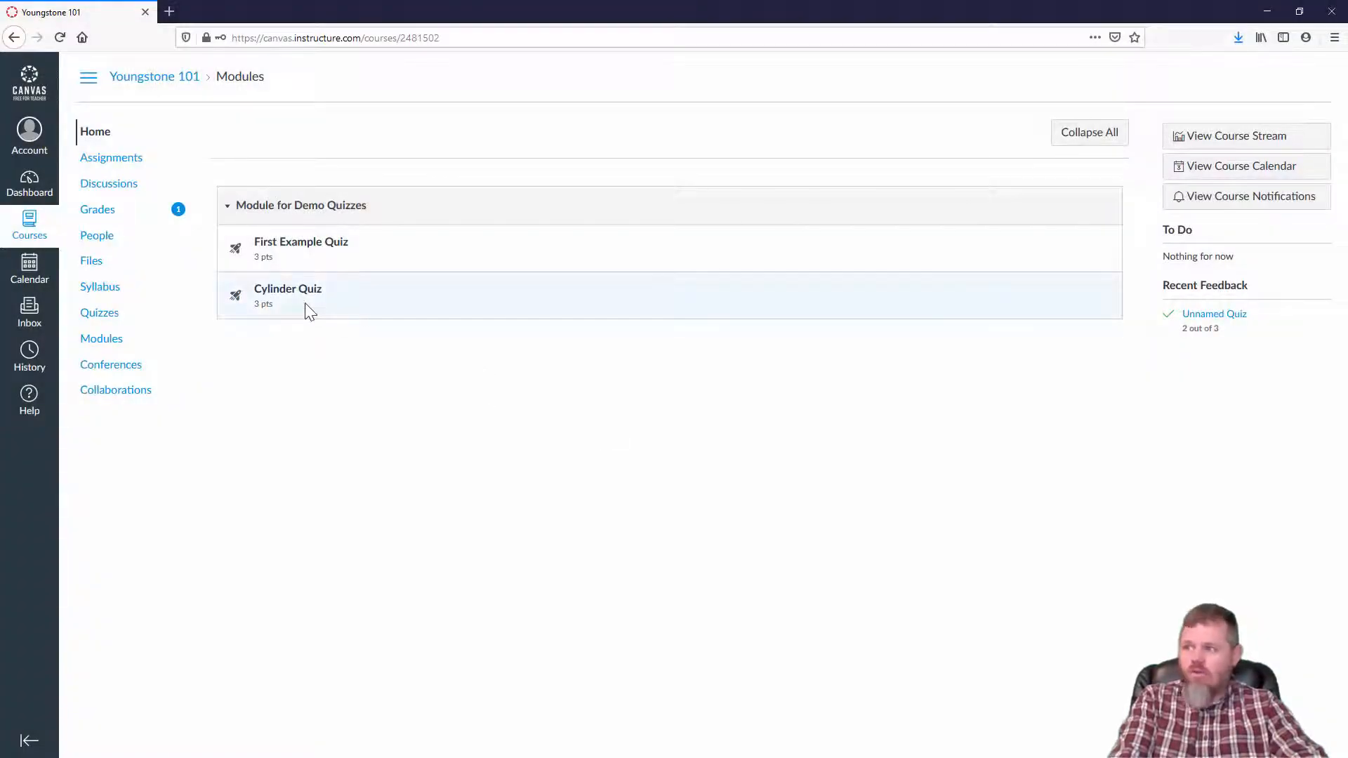
Start taking the Cylinder Quiz from the course module and answer the surface area question with 673.9.
{"action": "left_click", "coordinate": [299, 294]}
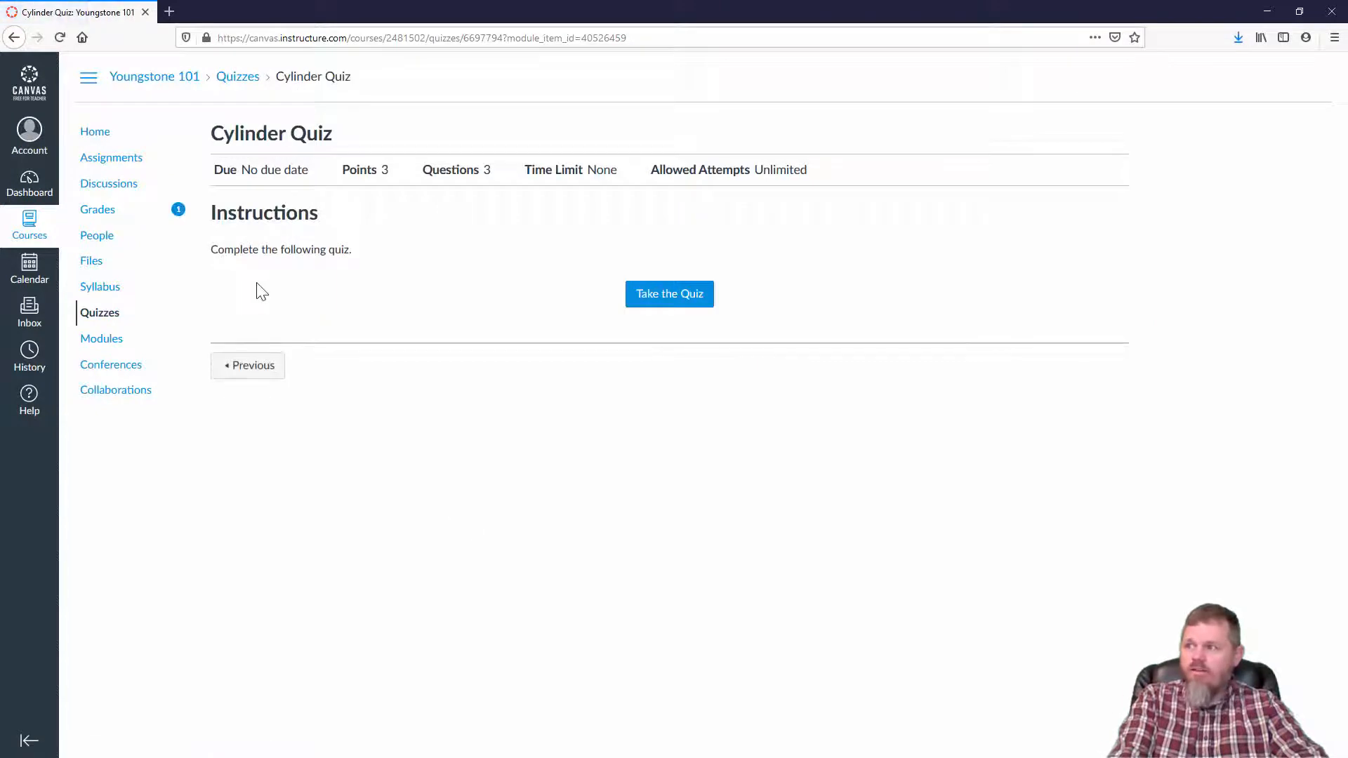
{"action": "left_click", "coordinate": [653, 302]}
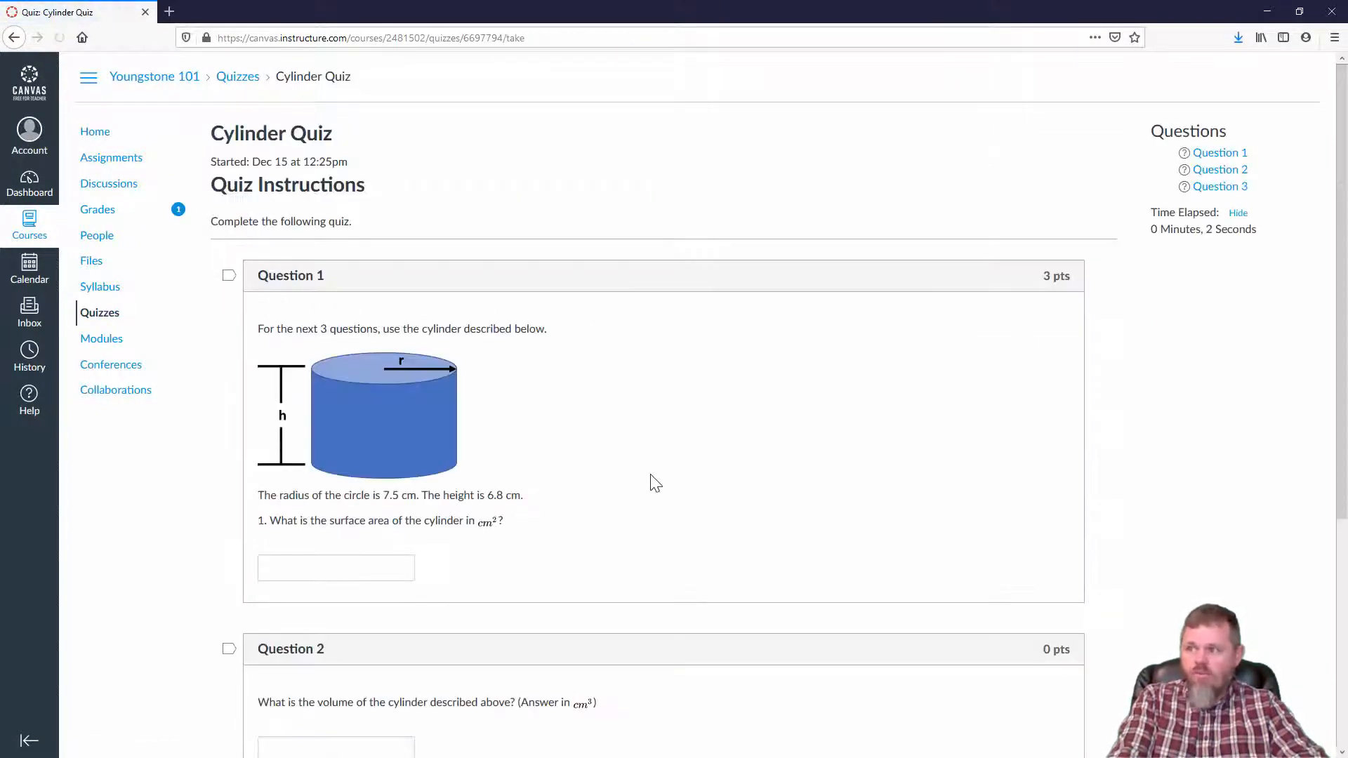
{"action": "scroll", "coordinate": [652, 483], "scroll_direction": "down", "scroll_amount": 5}
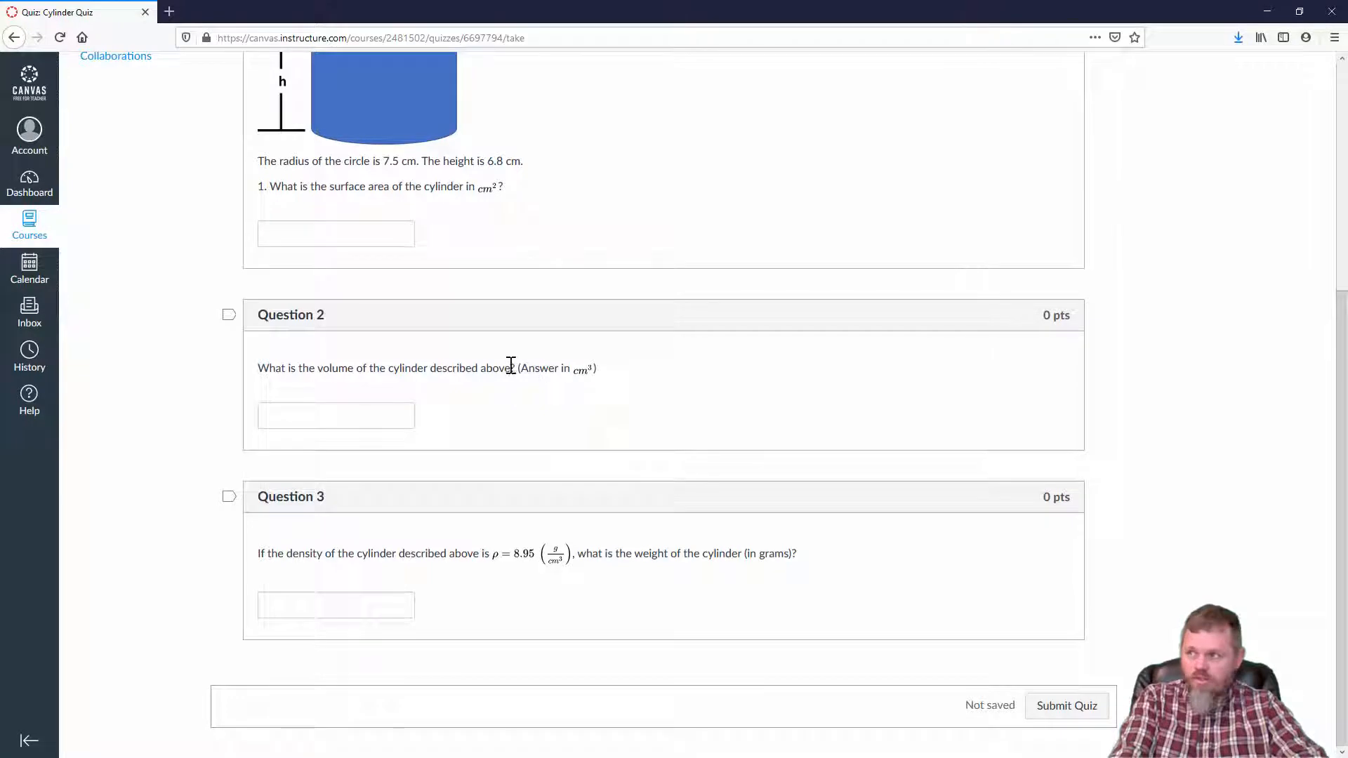
{"action": "scroll", "coordinate": [330, 373], "scroll_direction": "up", "scroll_amount": 2}
{"action": "left_click", "coordinate": [329, 373]}
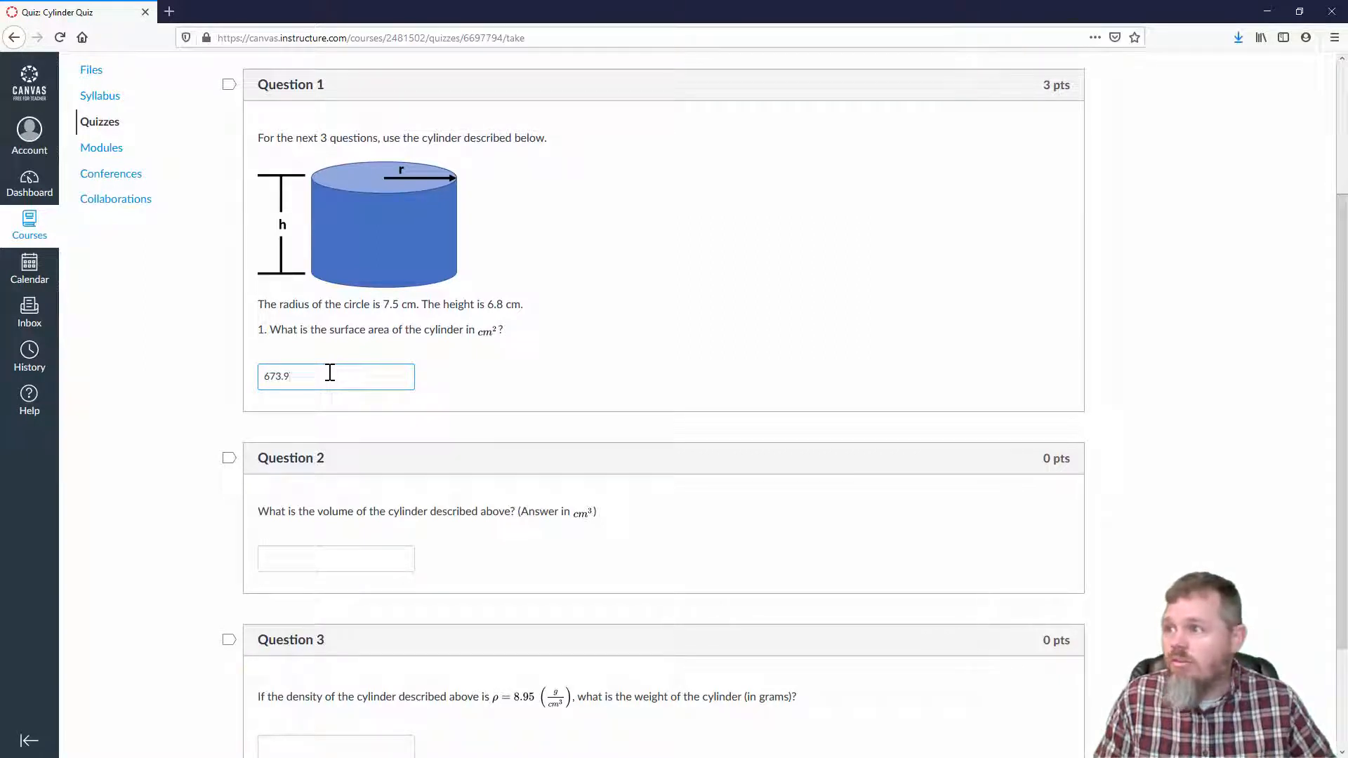
Answer the volume question with 1000 and the weight question with 8950, and submit the quiz.
{"action": "left_click", "coordinate": [349, 568]}
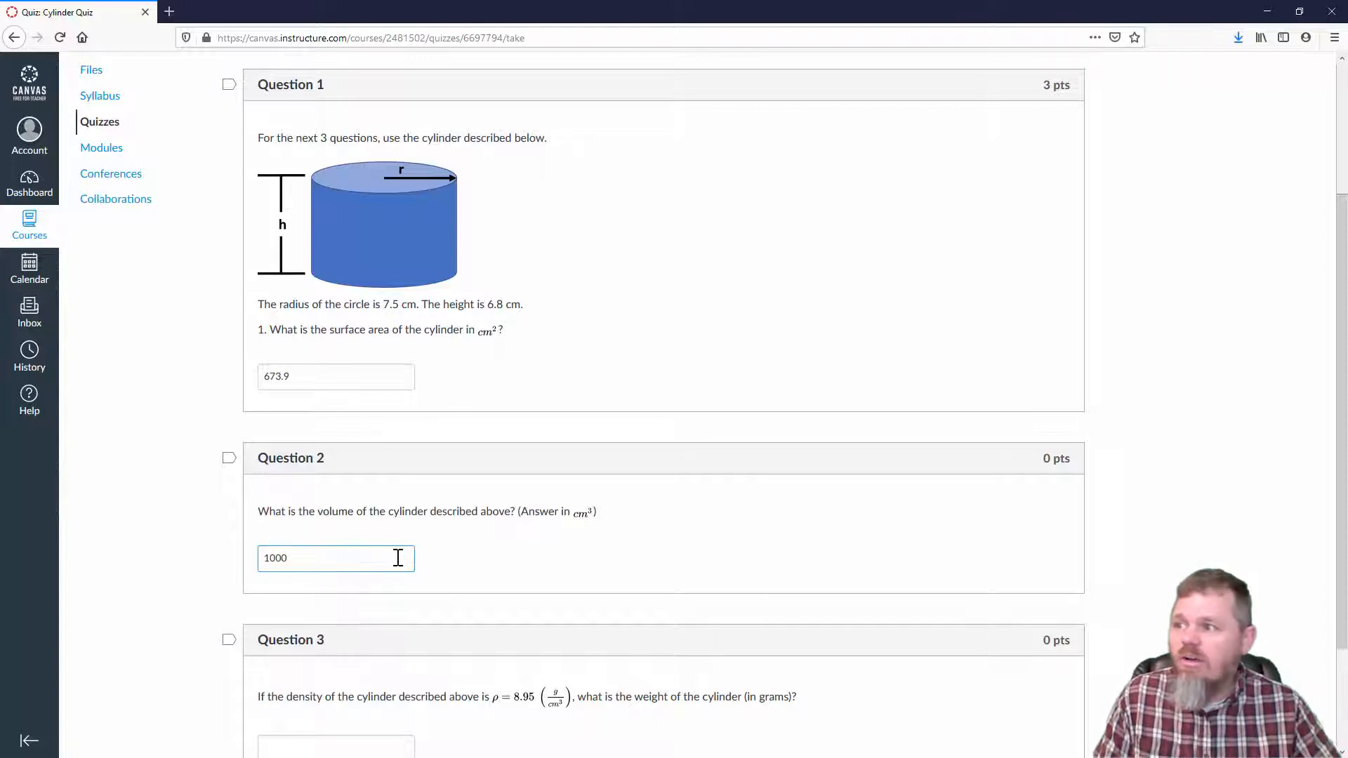
{"action": "left_click", "coordinate": [466, 565]}
{"action": "scroll", "coordinate": [482, 558], "scroll_direction": "down", "scroll_amount": 2}
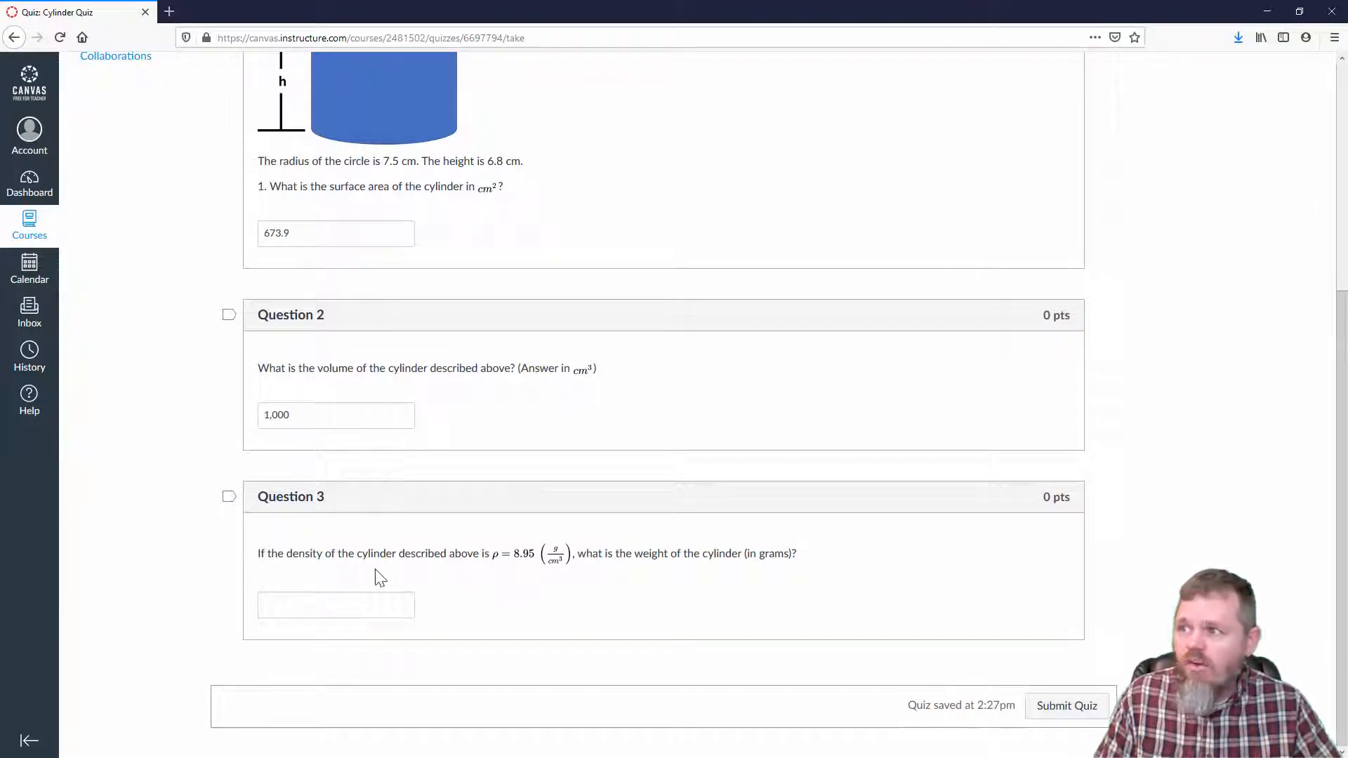
{"action": "left_click", "coordinate": [357, 606]}
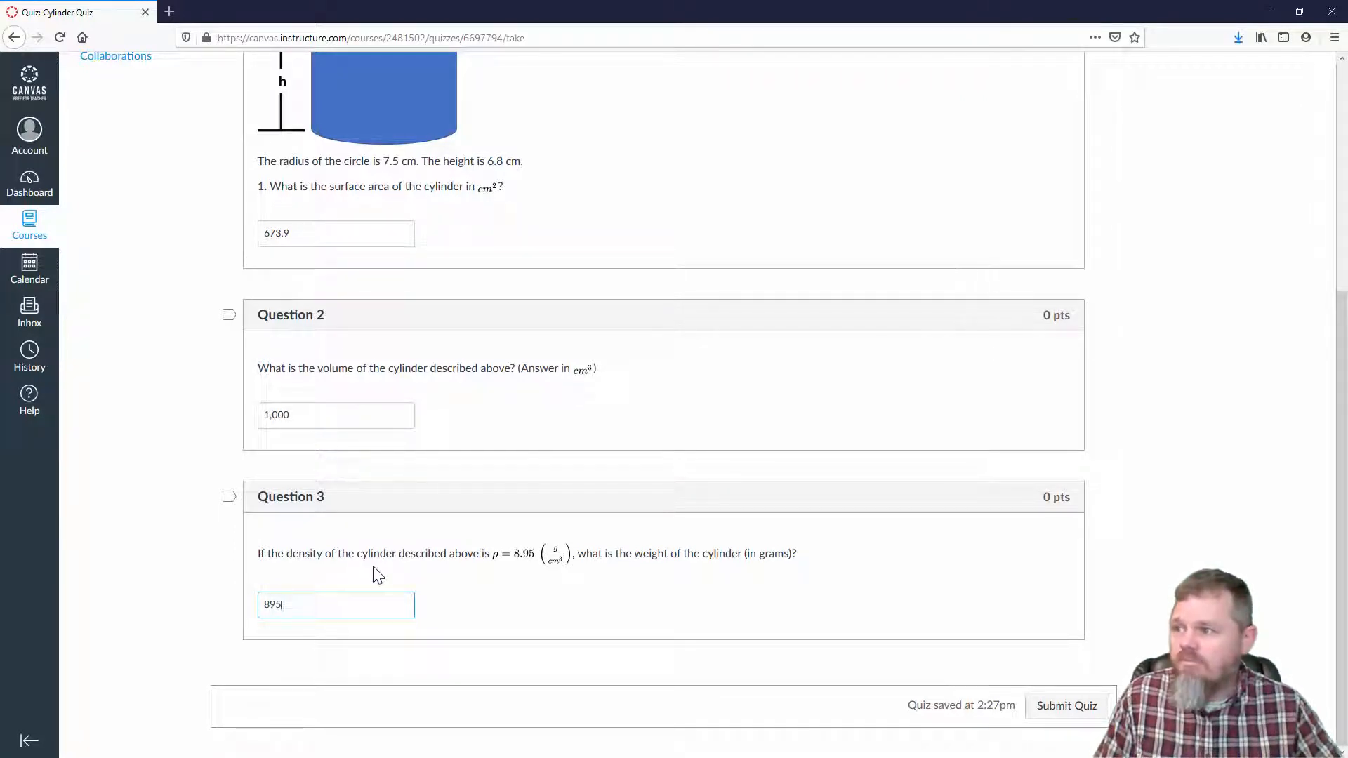
{"action": "type", "text": "8950"}
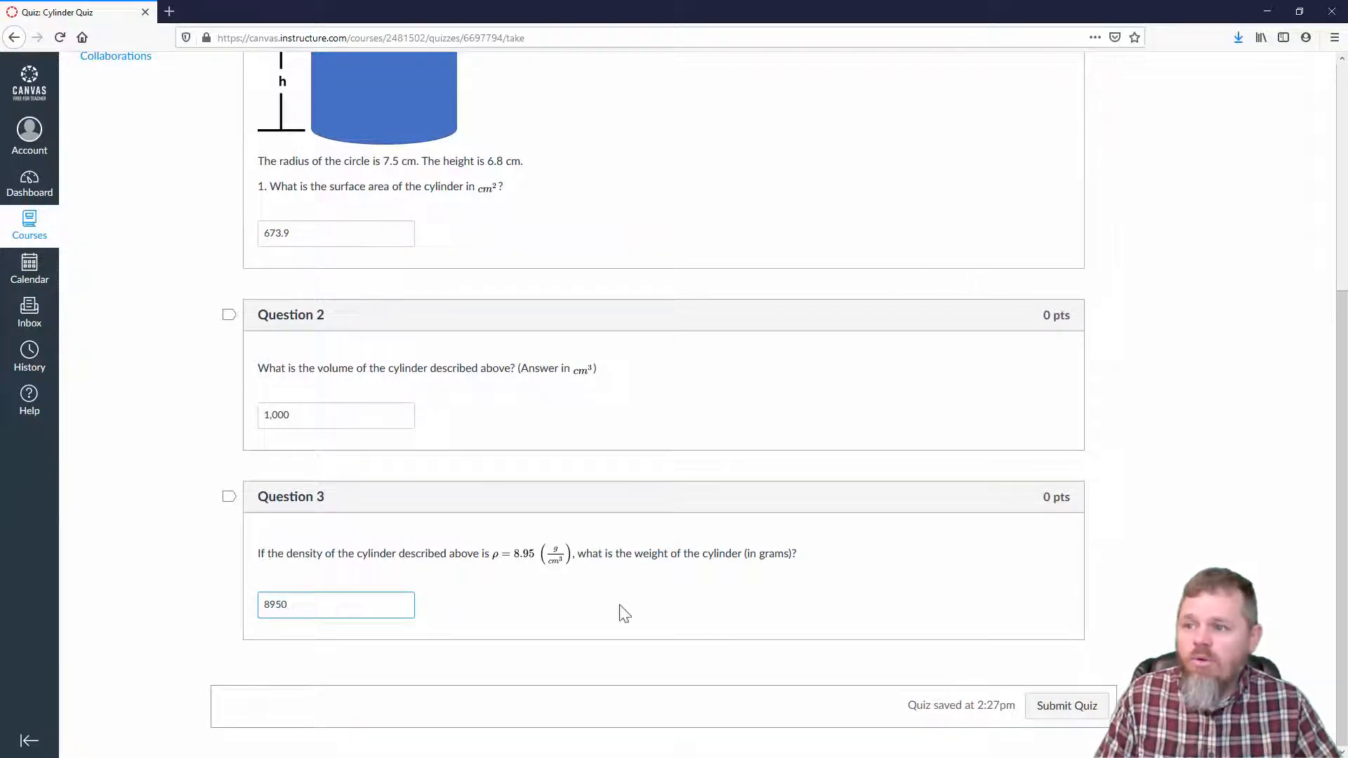
{"action": "left_click", "coordinate": [1061, 709]}
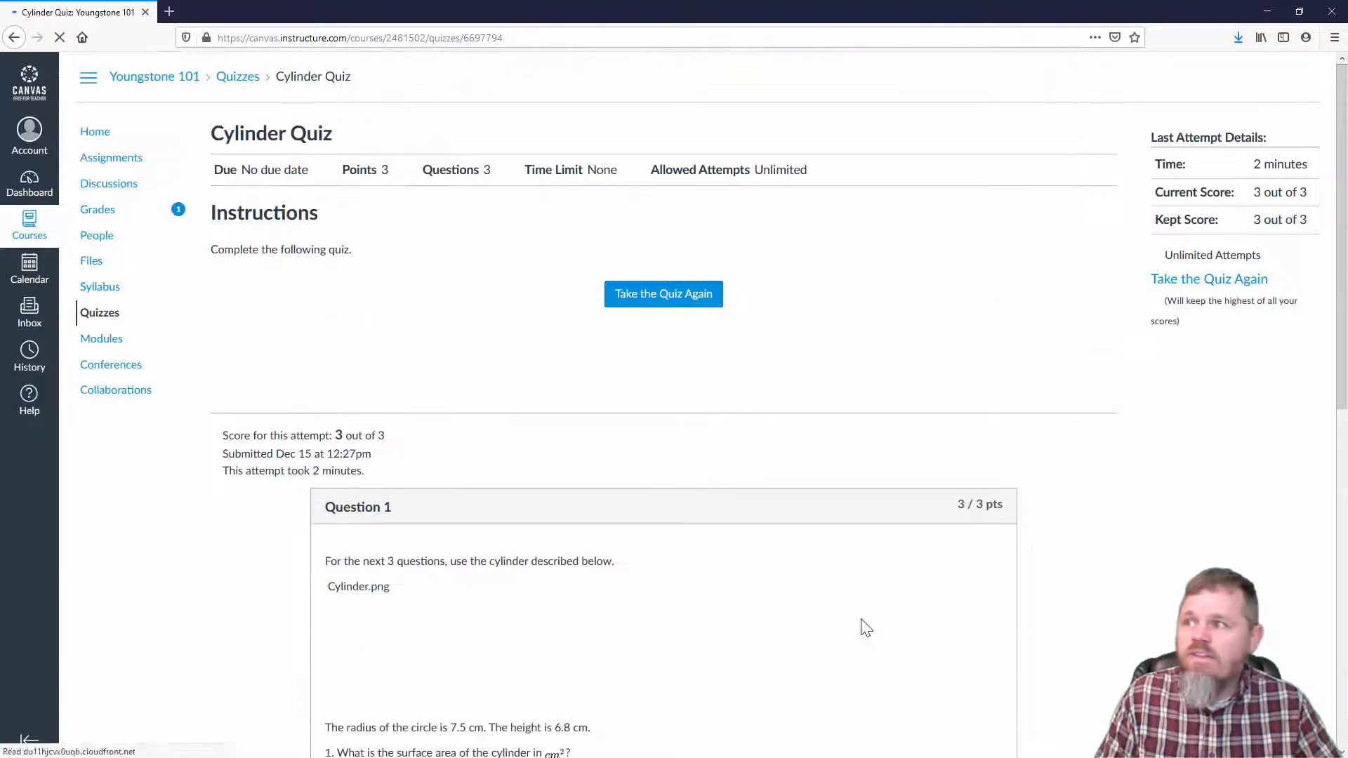
Review the submitted attempt's scores and correct answers for all three questions.
{"action": "scroll", "coordinate": [800, 587], "scroll_direction": "down", "scroll_amount": 2}
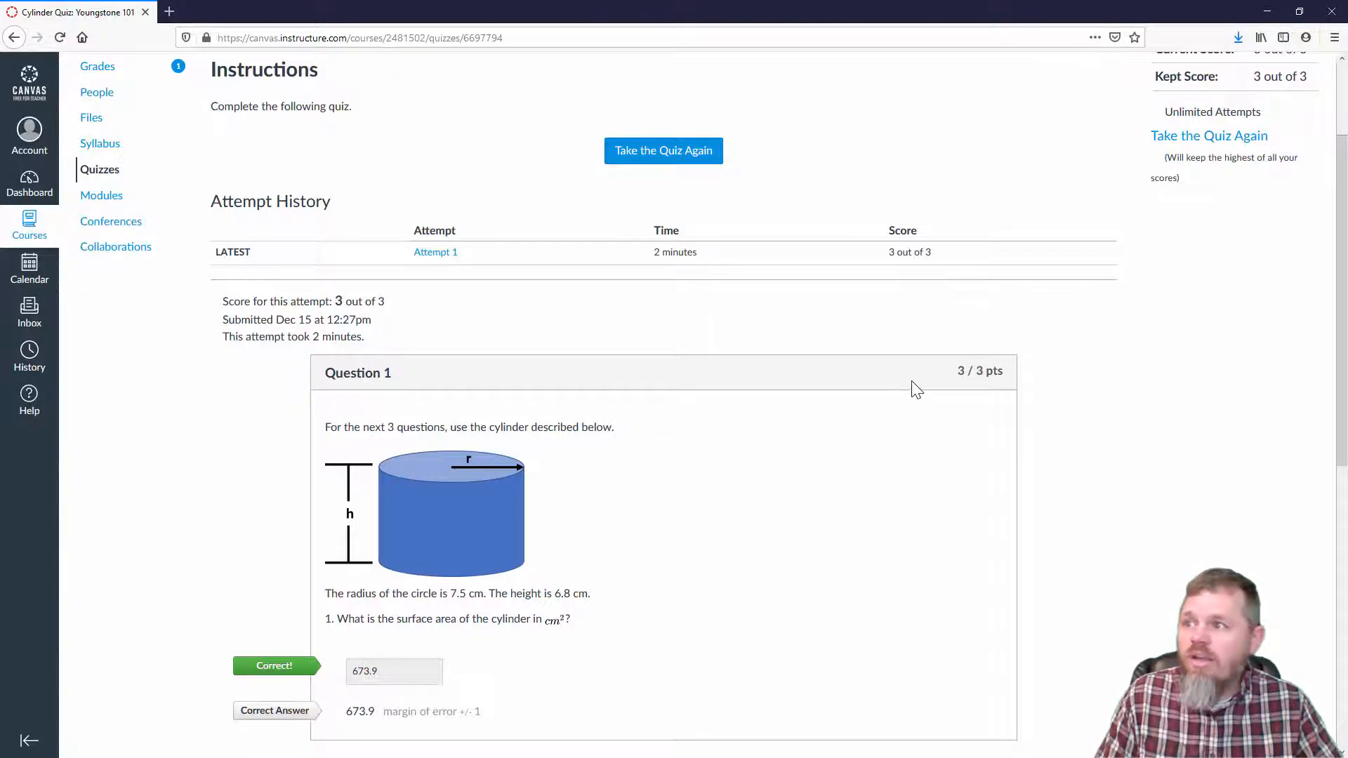
{"action": "scroll", "coordinate": [916, 391], "scroll_direction": "down", "scroll_amount": 2}
{"action": "scroll", "coordinate": [917, 391], "scroll_direction": "down", "scroll_amount": 1}
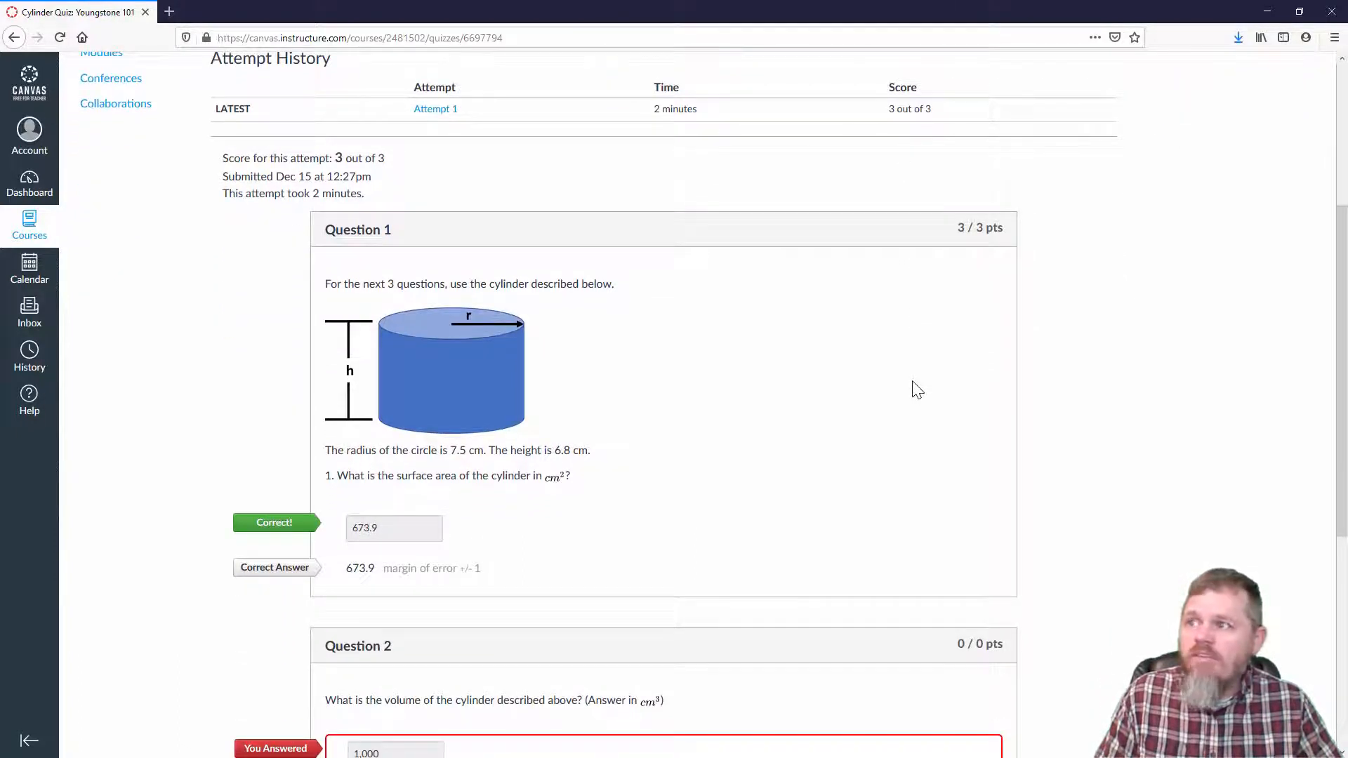
{"action": "scroll", "coordinate": [869, 394], "scroll_direction": "down", "scroll_amount": 2}
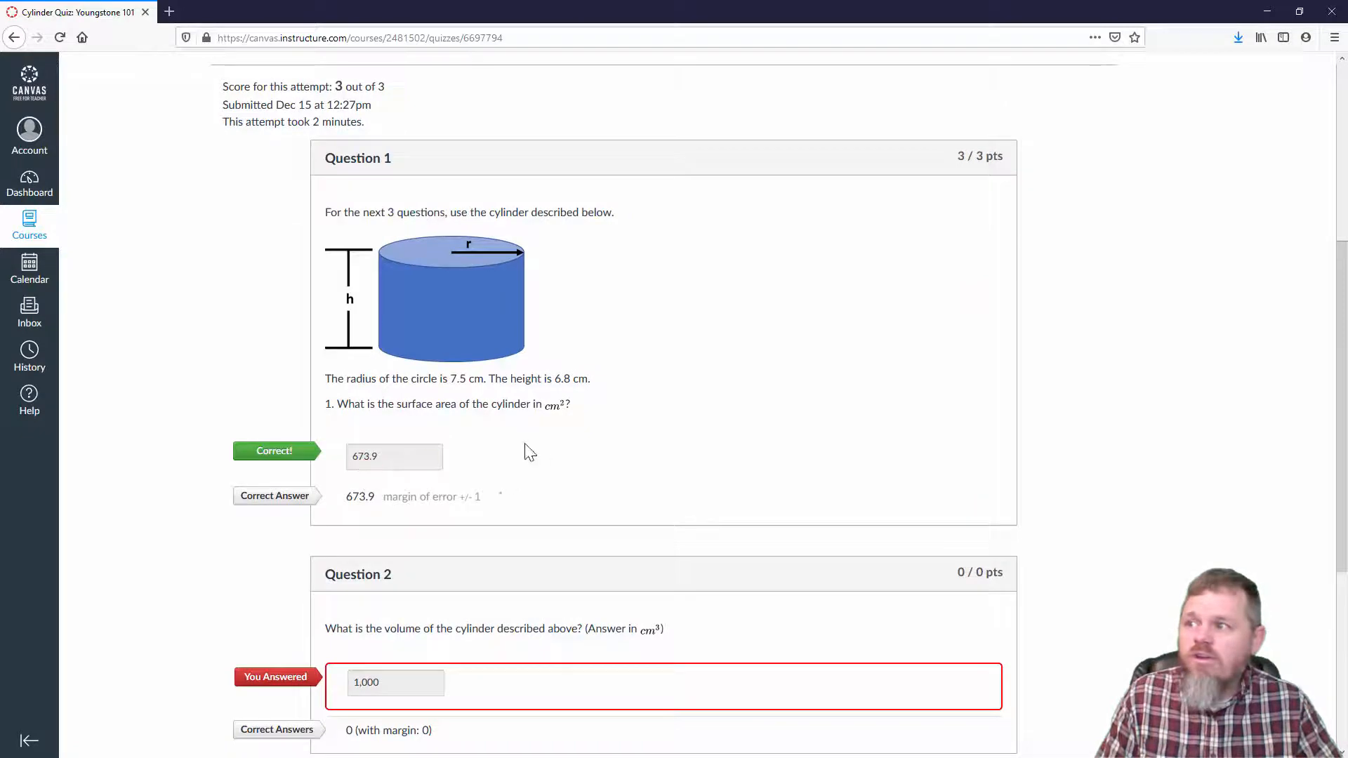
{"action": "scroll", "coordinate": [630, 448], "scroll_direction": "down", "scroll_amount": 6}
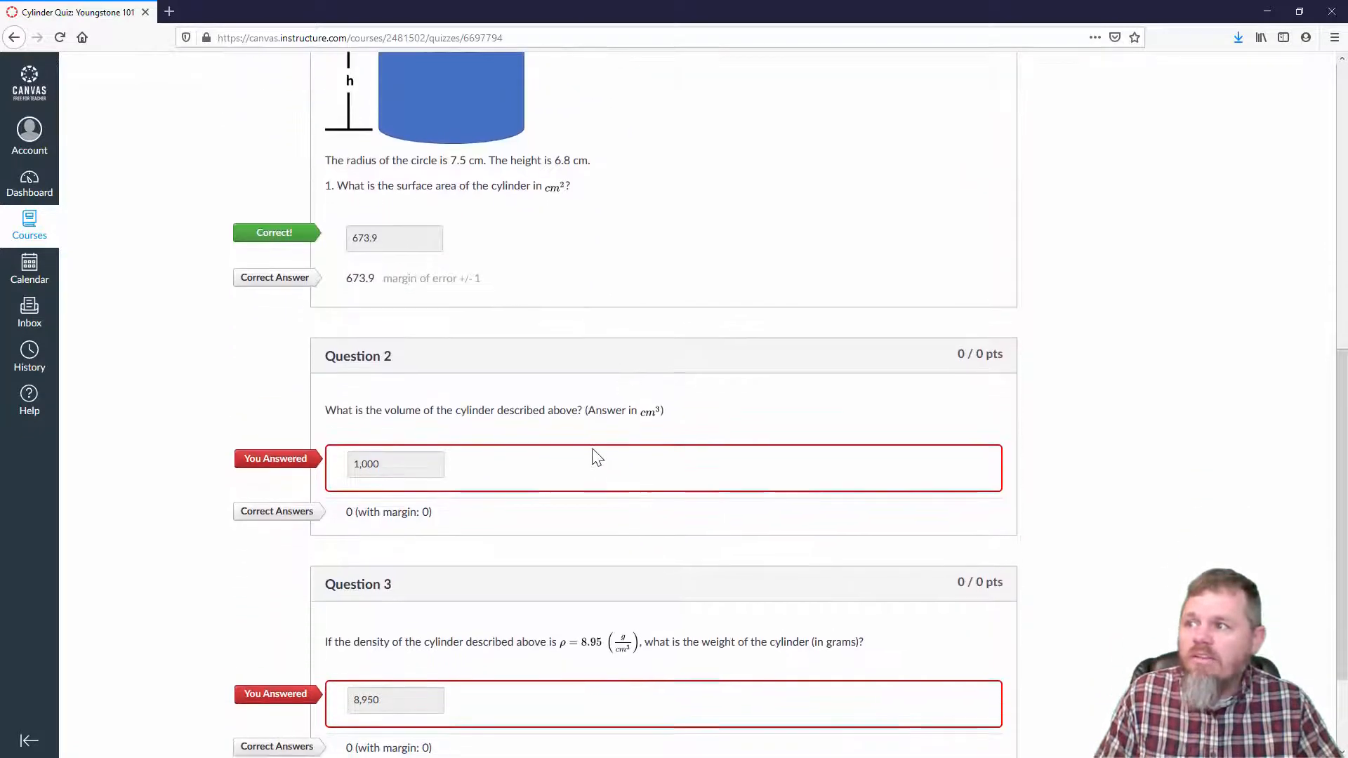
{"action": "scroll", "coordinate": [596, 457], "scroll_direction": "down", "scroll_amount": 4}
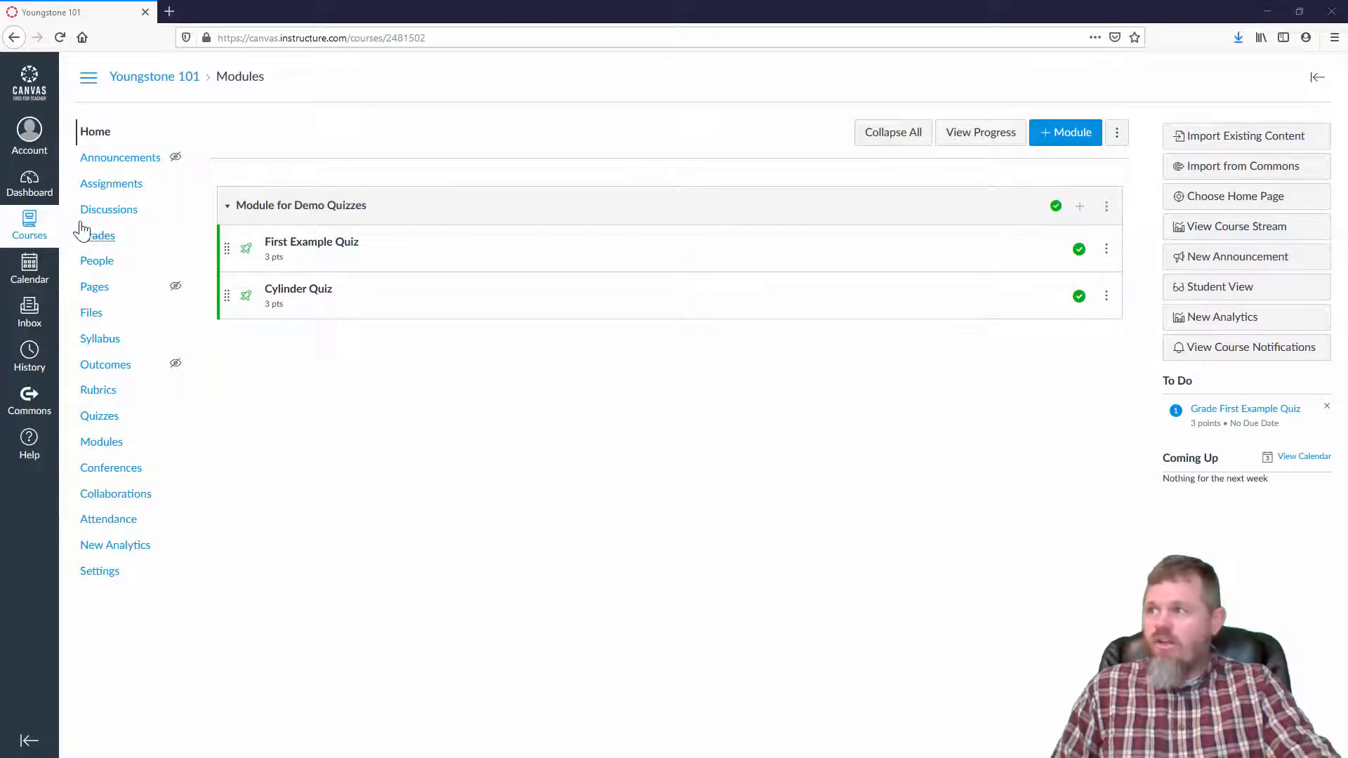
Reach the Cylinder Quiz statistics through the teacher gradebook, generate the Student Analysis report and open it in Excel.
{"action": "left_click", "coordinate": [98, 237]}
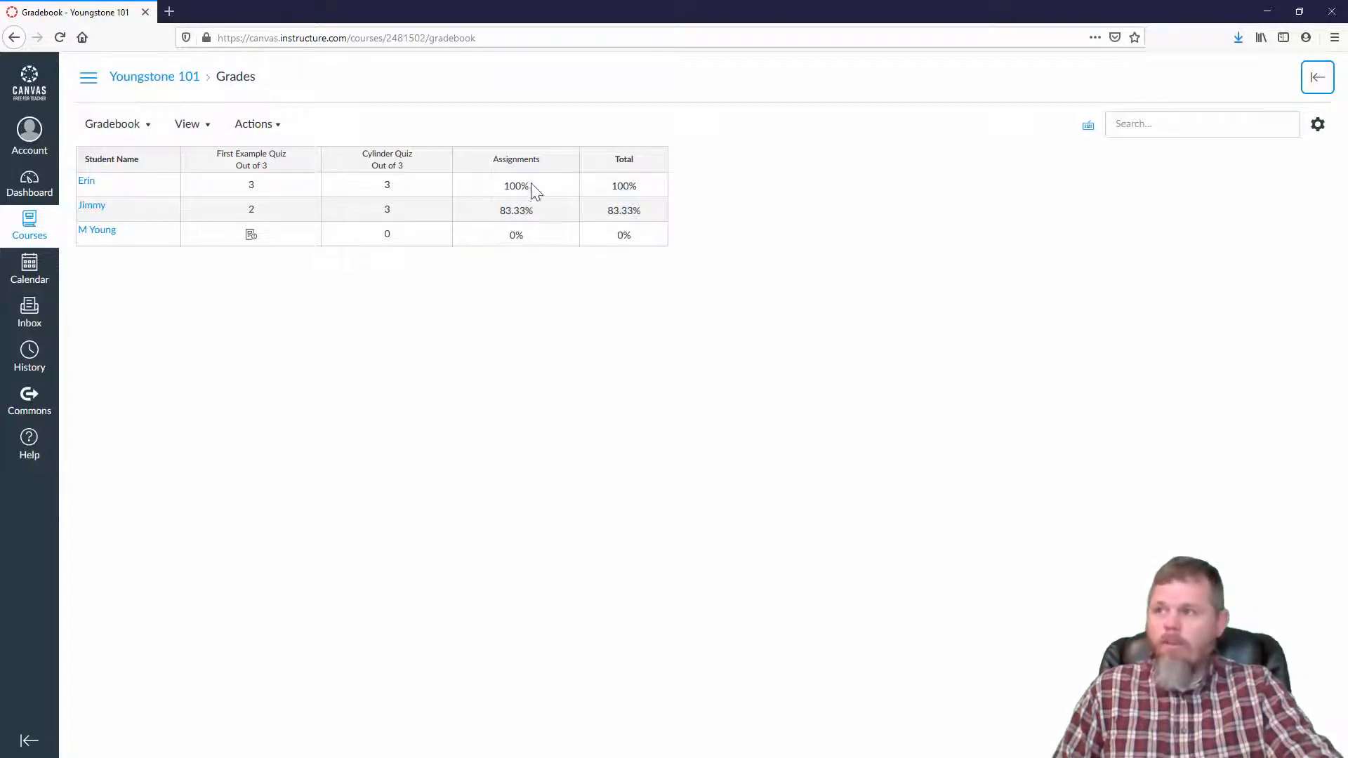
{"action": "left_click", "coordinate": [388, 160]}
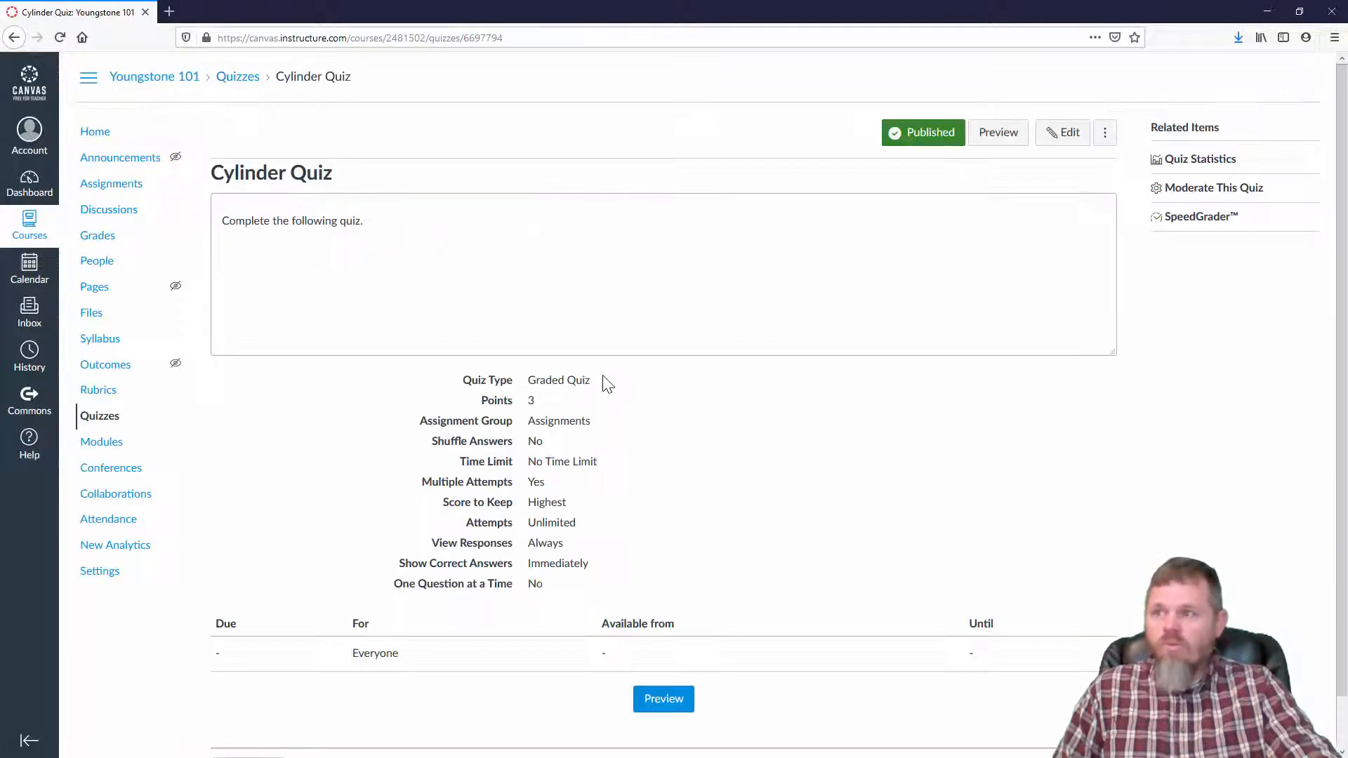
{"action": "left_click", "coordinate": [1198, 163]}
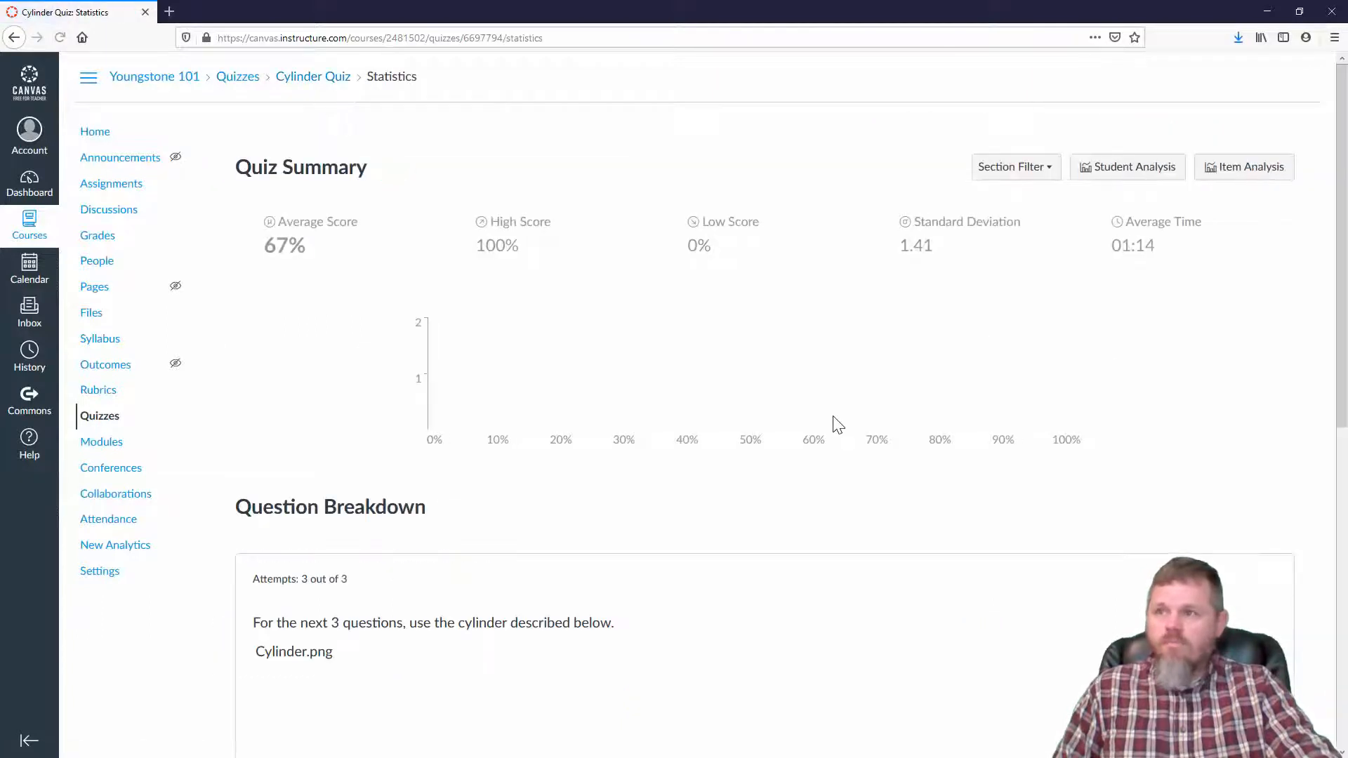
{"action": "left_click", "coordinate": [1130, 177]}
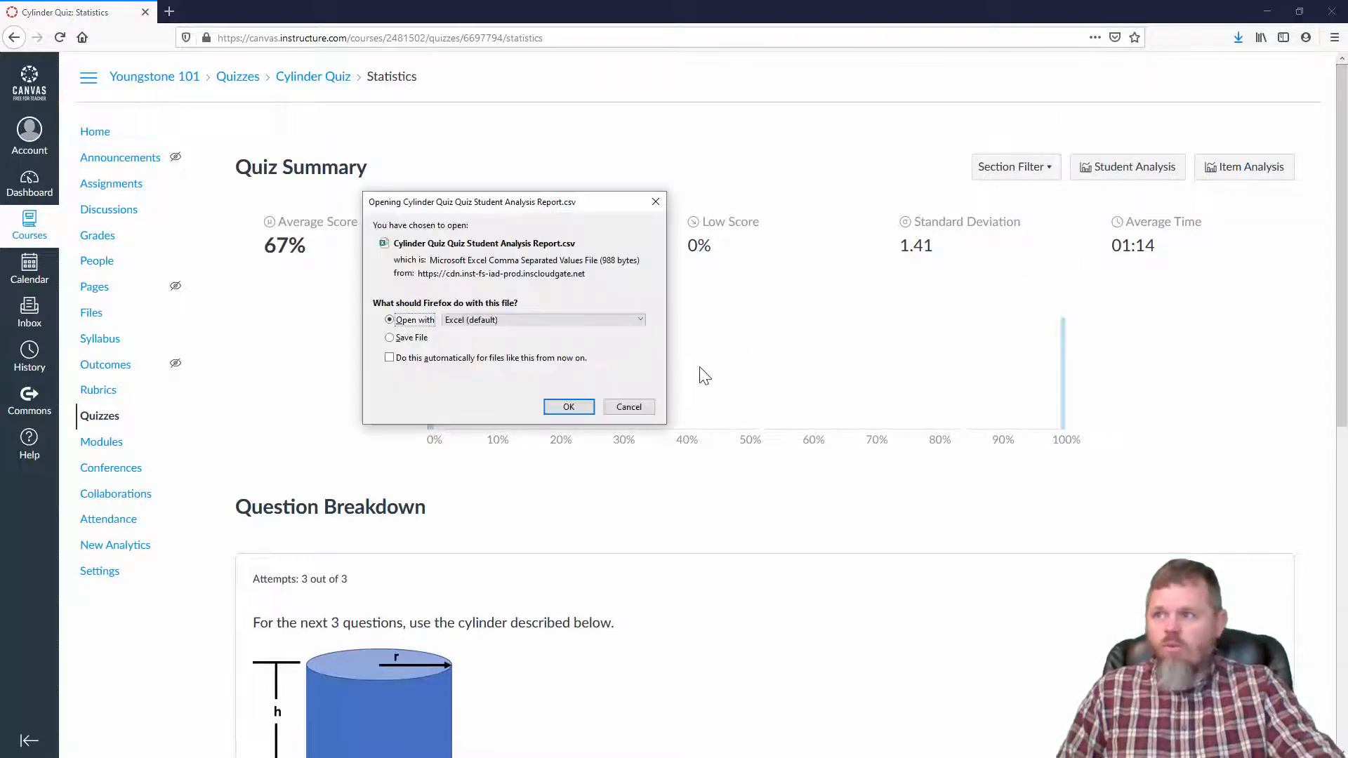
{"action": "left_click", "coordinate": [567, 406]}
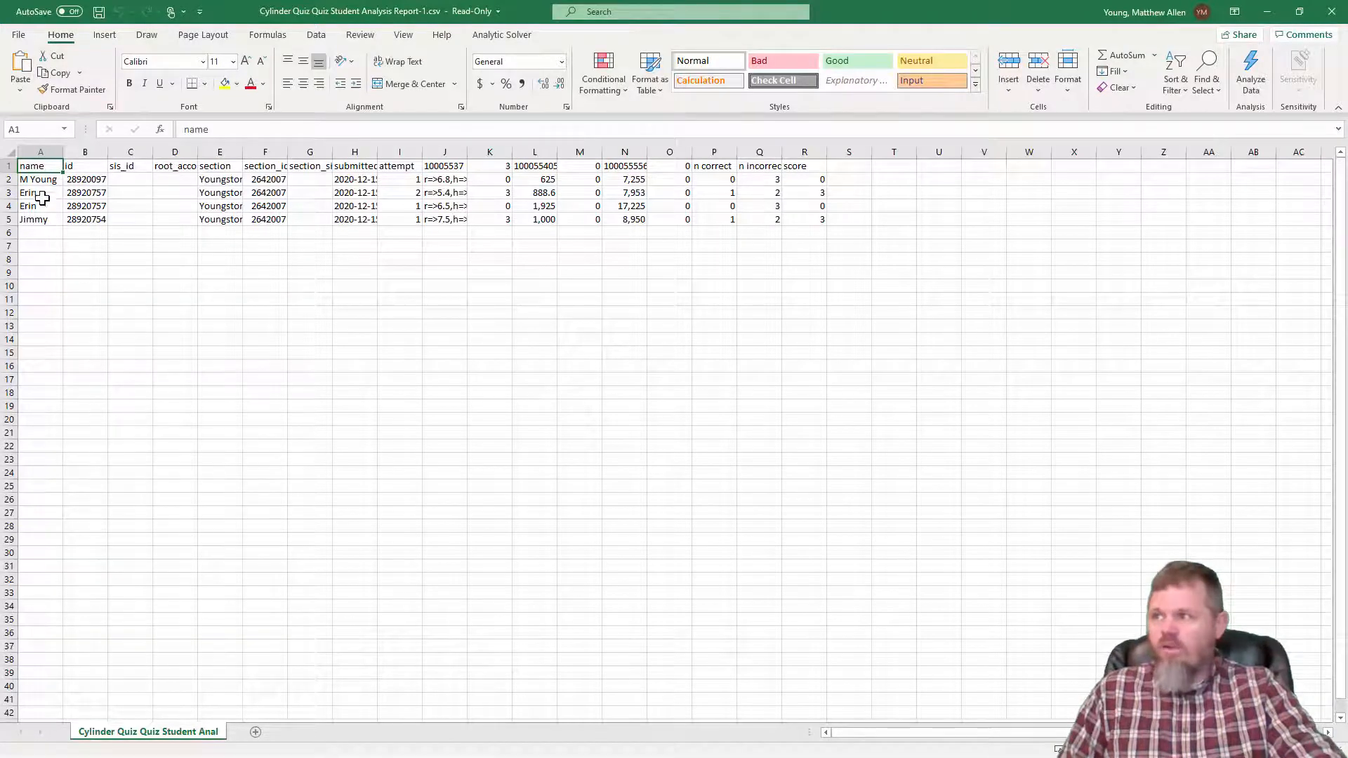
Examine the report's student name, score, n correct, n incorrect, id and sis_id columns.
{"action": "left_click", "coordinate": [45, 181]}
{"action": "left_click_drag", "start_coordinate": [44, 193], "coordinate": [47, 205]}
{"action": "left_click", "coordinate": [43, 218]}
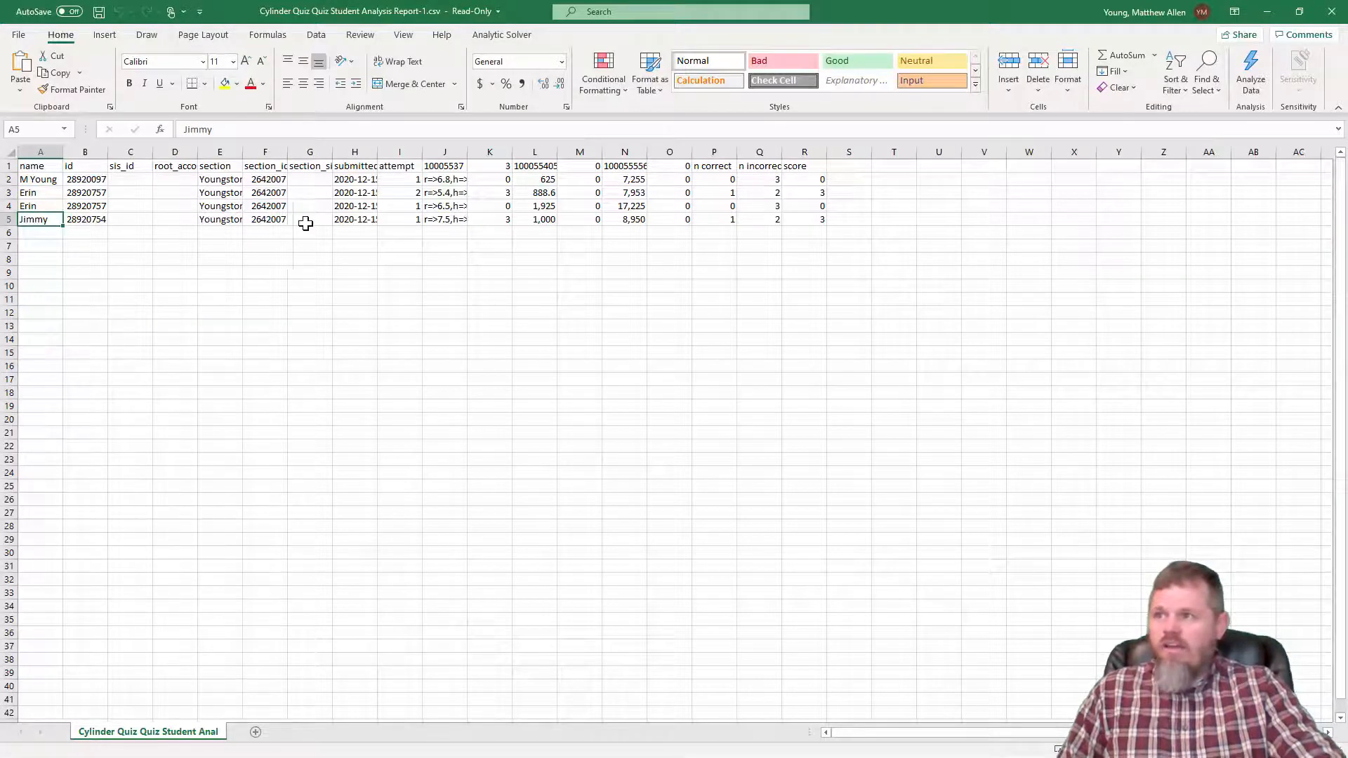
{"action": "left_click_drag", "start_coordinate": [805, 180], "coordinate": [807, 219]}
{"action": "left_click_drag", "start_coordinate": [719, 178], "coordinate": [725, 217]}
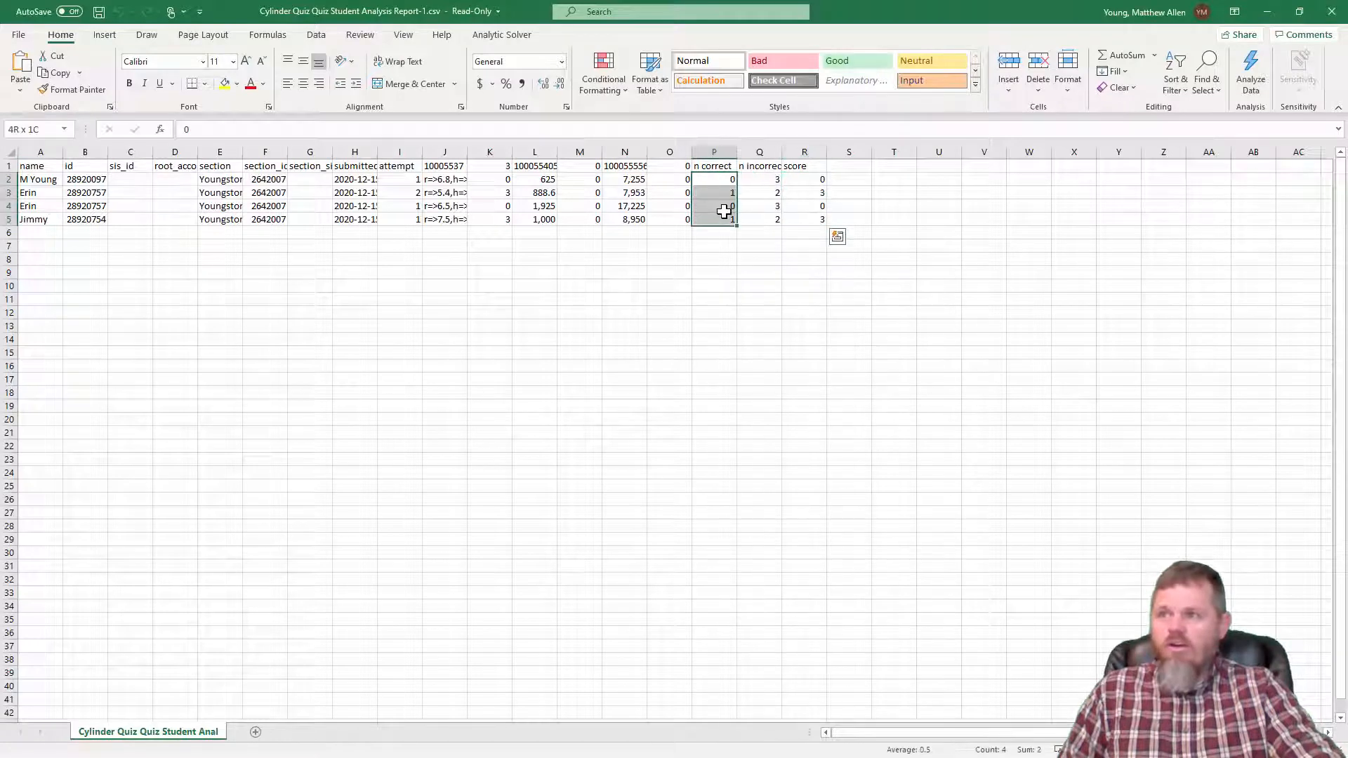
{"action": "left_click_drag", "start_coordinate": [764, 174], "coordinate": [767, 221]}
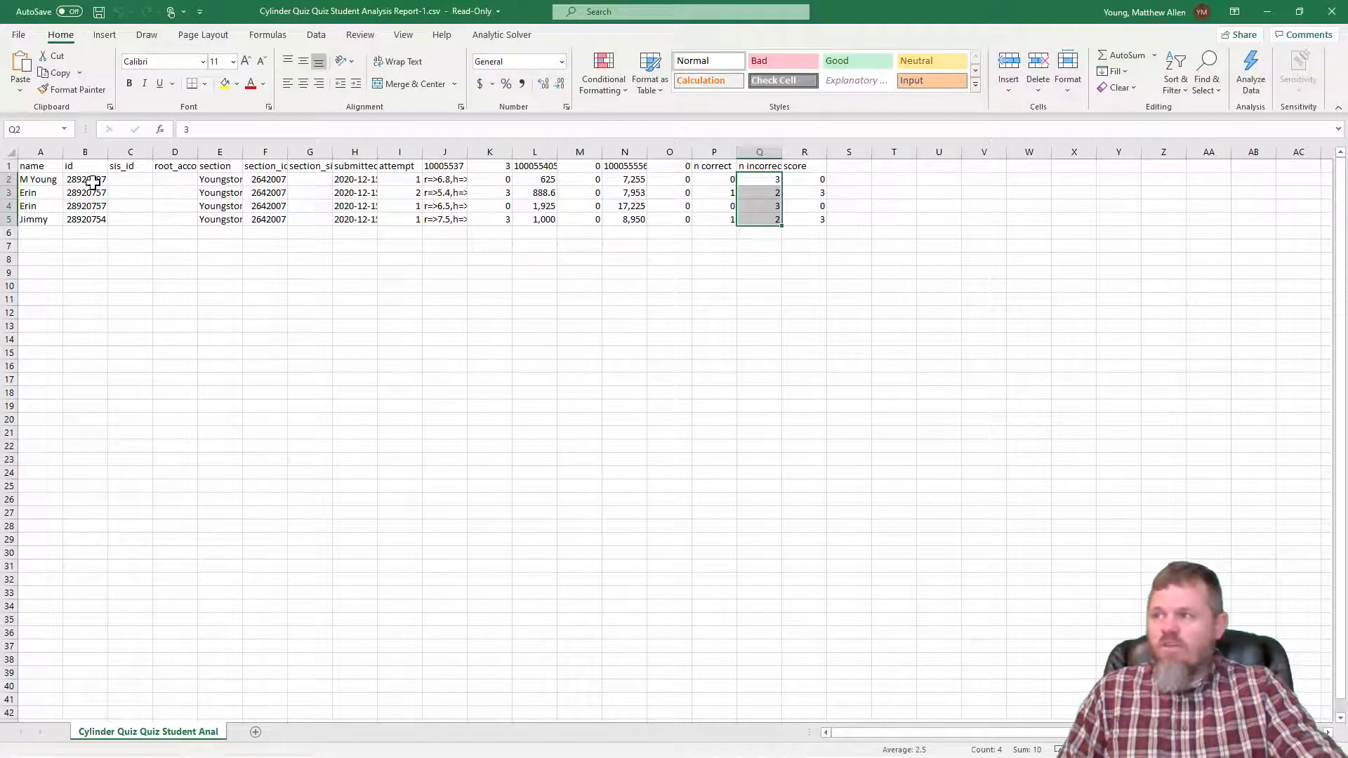
{"action": "left_click_drag", "start_coordinate": [91, 181], "coordinate": [91, 222]}
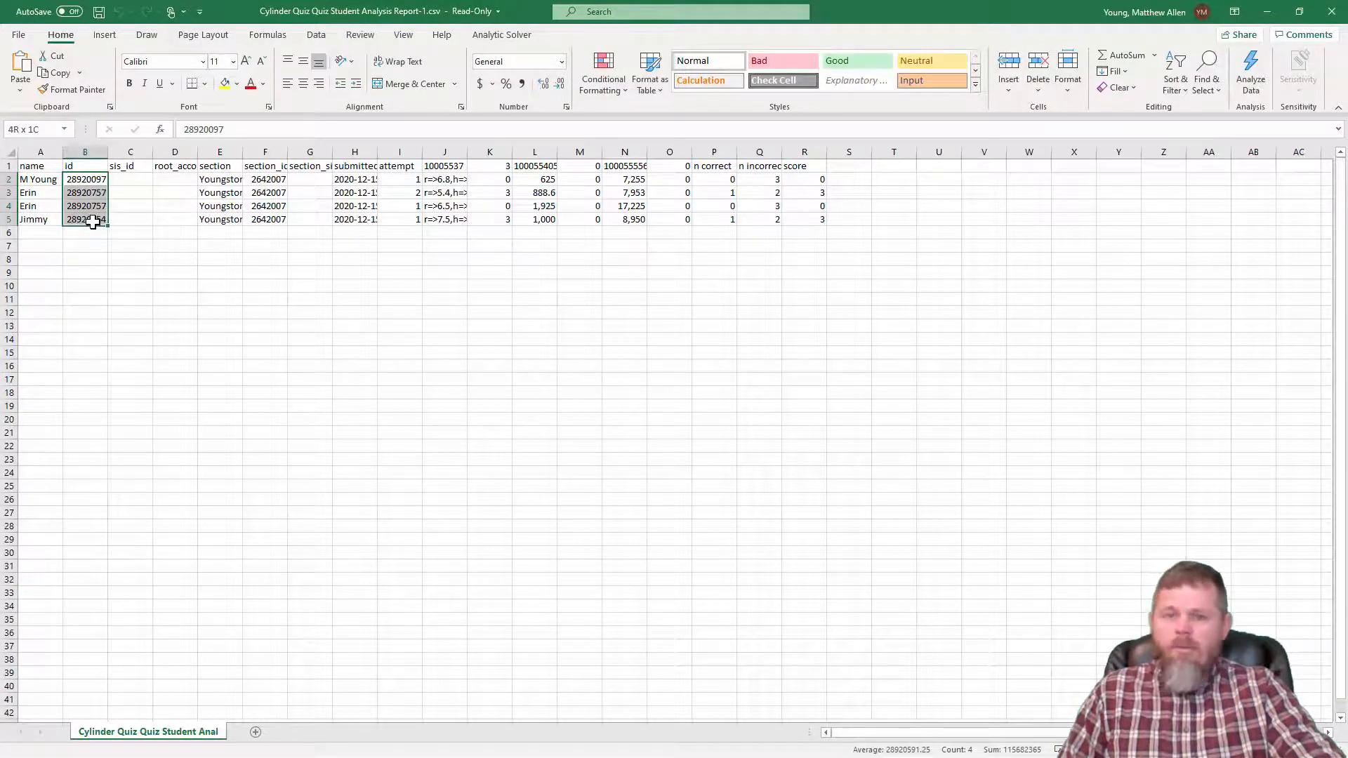
{"action": "left_click_drag", "start_coordinate": [131, 180], "coordinate": [136, 226]}
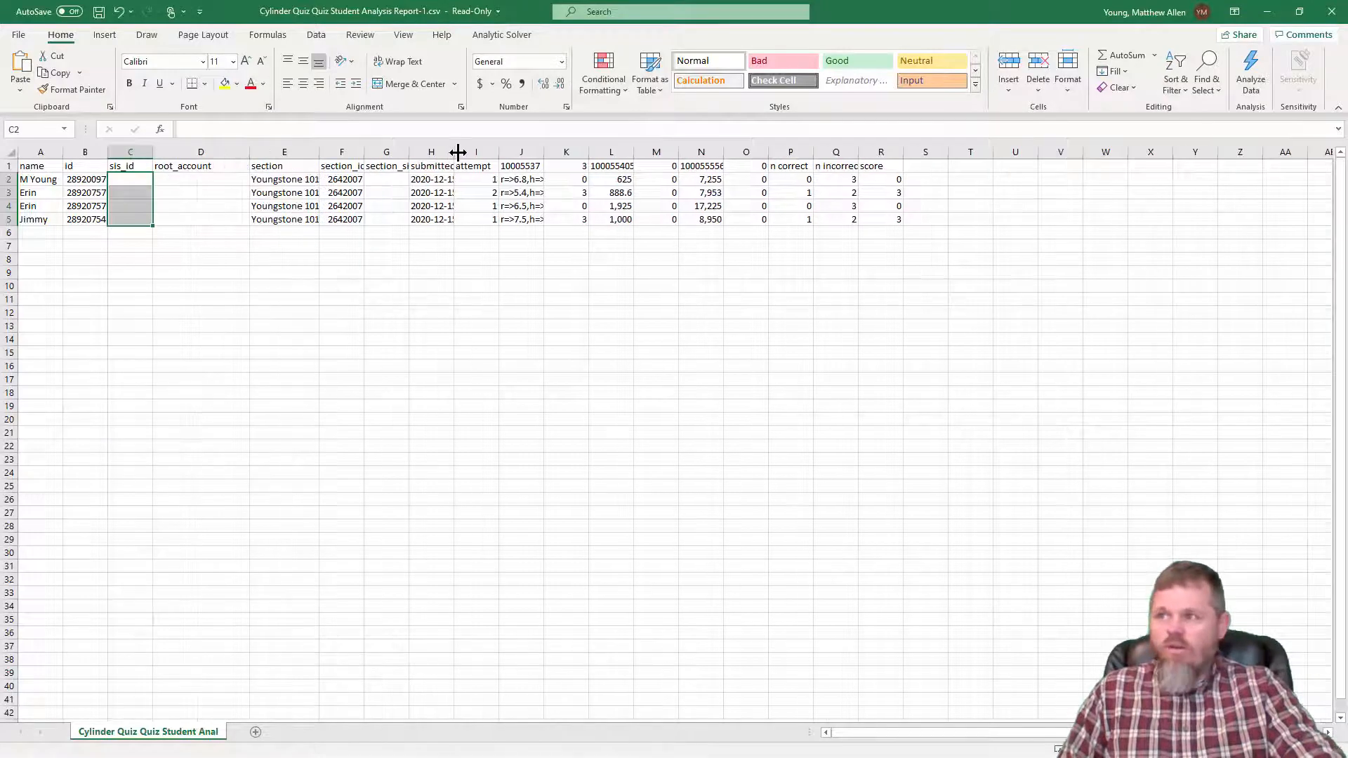
Widen the submitted column to show the submission times and check the attempt number column.
{"action": "left_click_drag", "start_coordinate": [455, 152], "coordinate": [487, 151]}
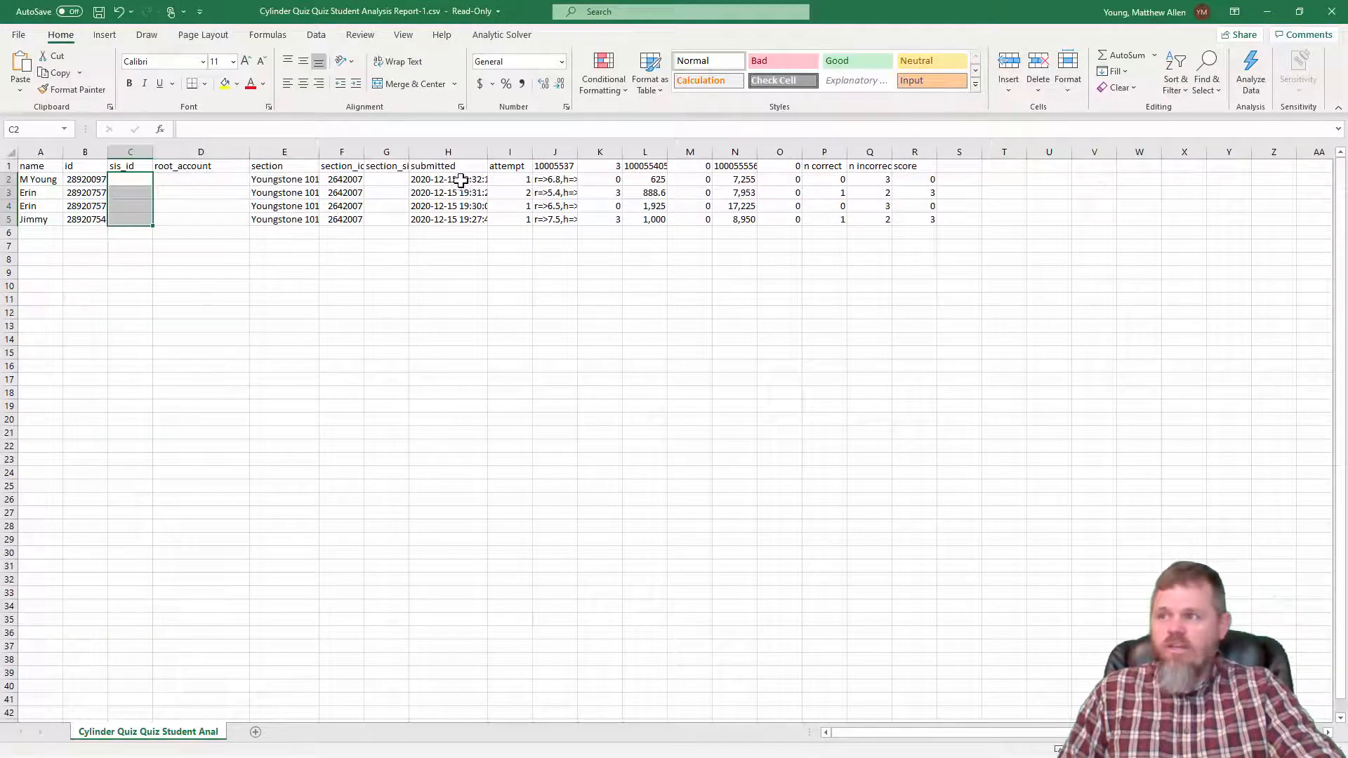
{"action": "left_click", "coordinate": [518, 179]}
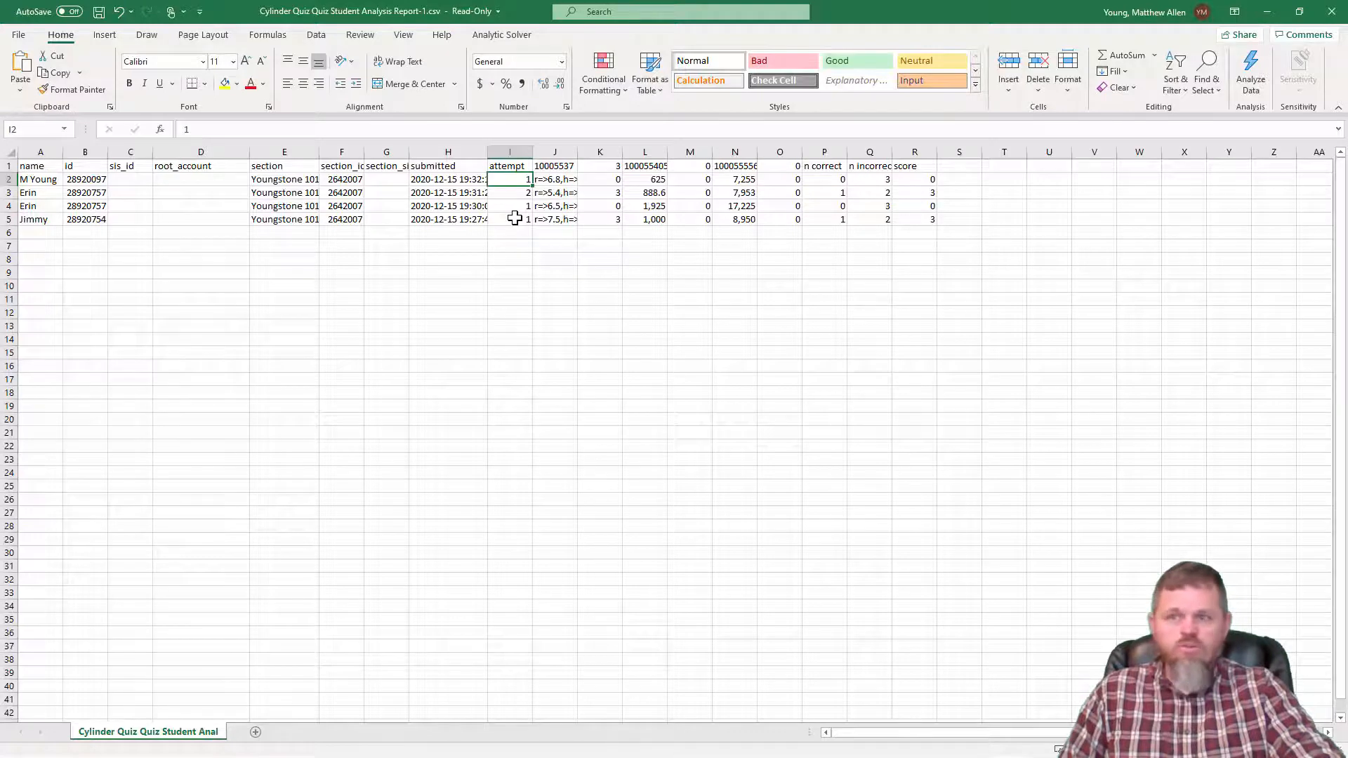
{"action": "left_click", "coordinate": [513, 193]}
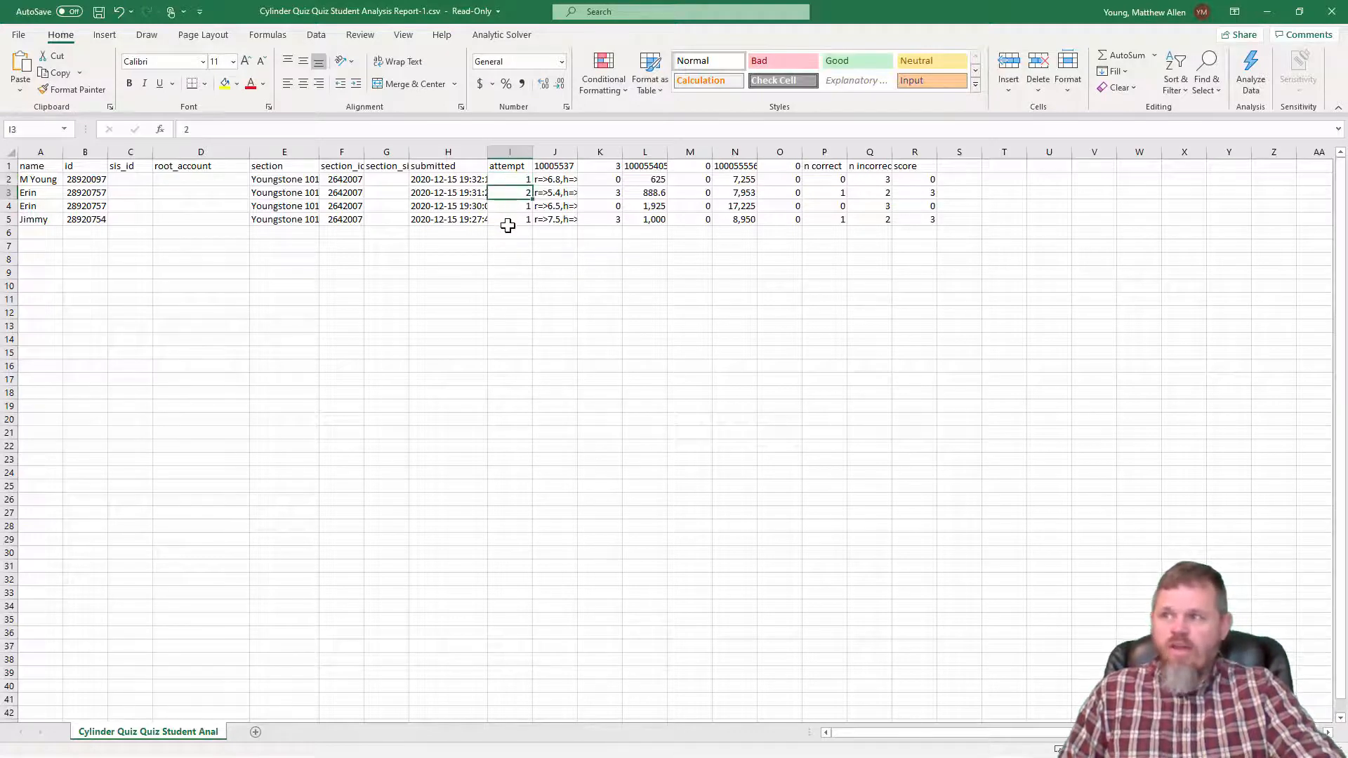
Widen column J to show the surface area responses in full and read through the question text in J1.
{"action": "left_click", "coordinate": [569, 166]}
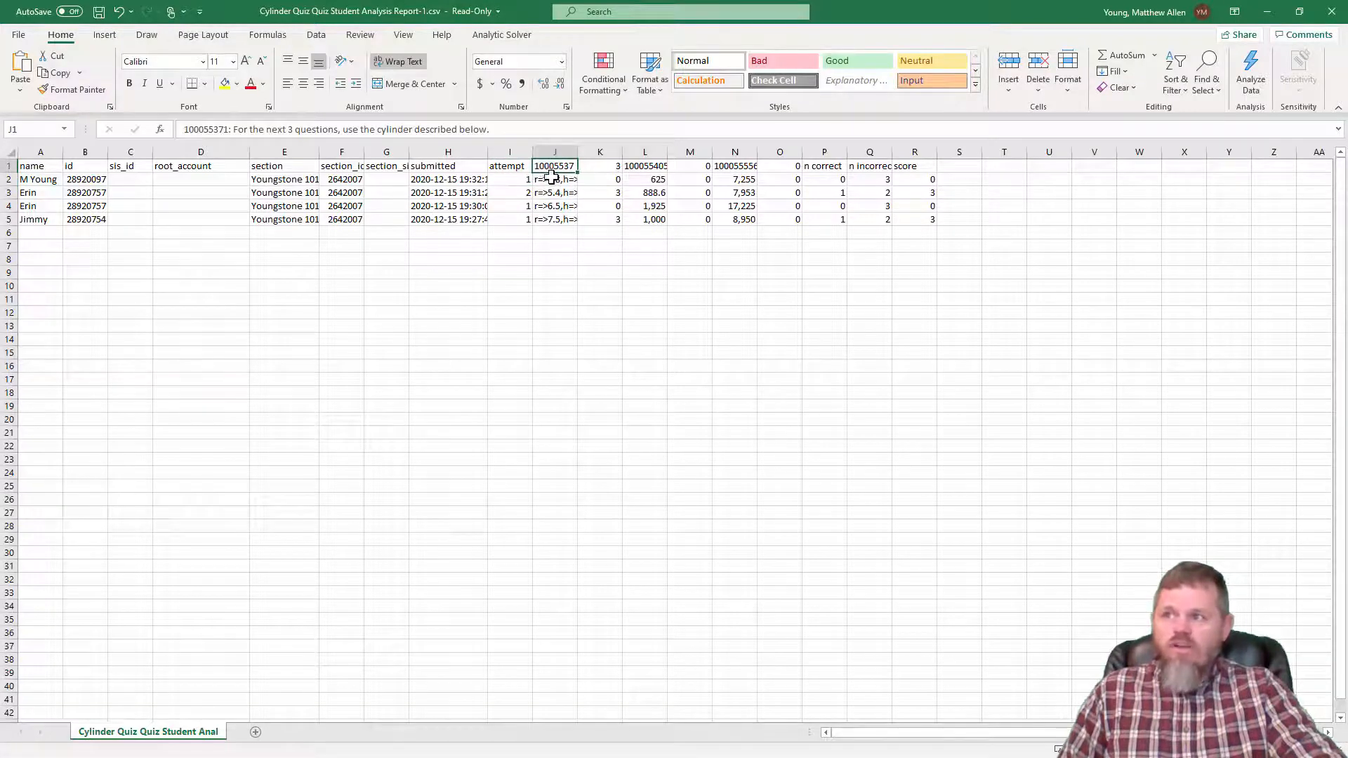
{"action": "left_click_drag", "start_coordinate": [577, 152], "coordinate": [675, 153]}
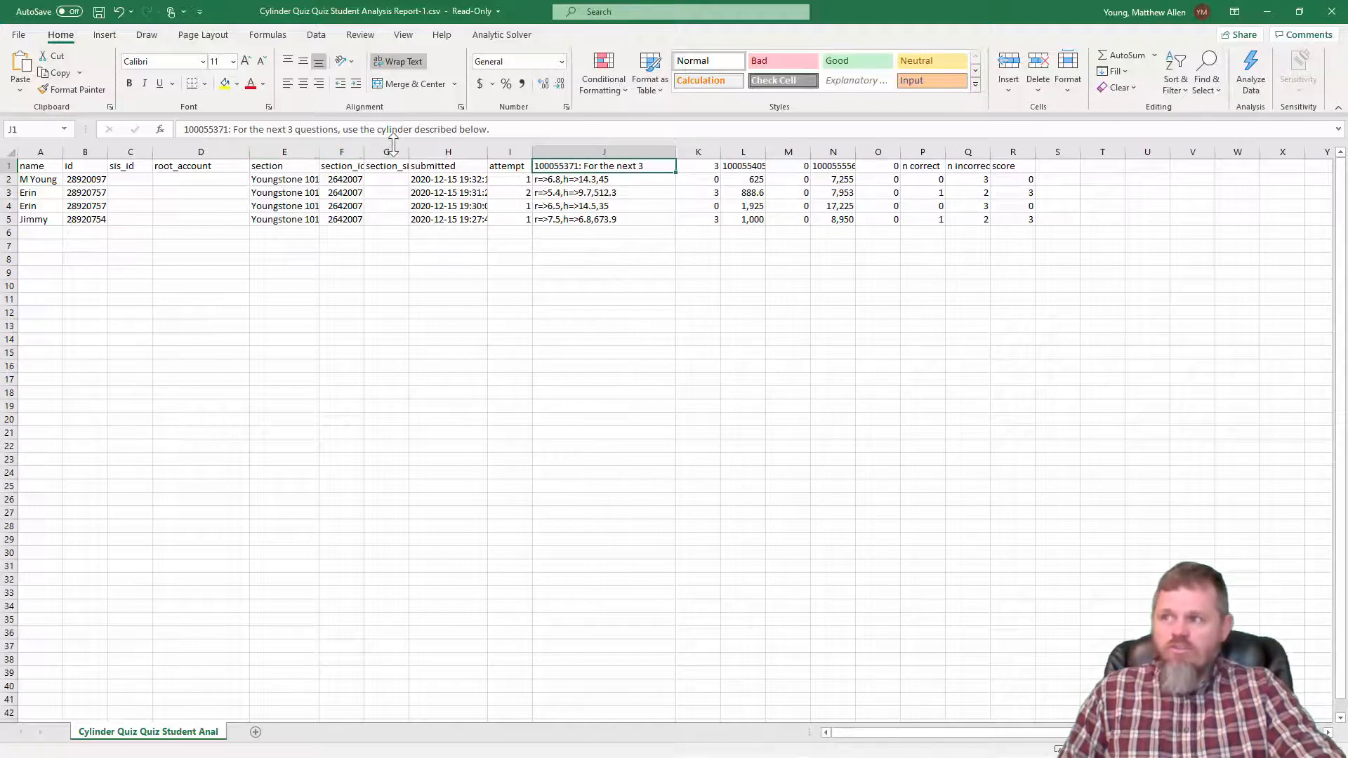
{"action": "left_click", "coordinate": [531, 129]}
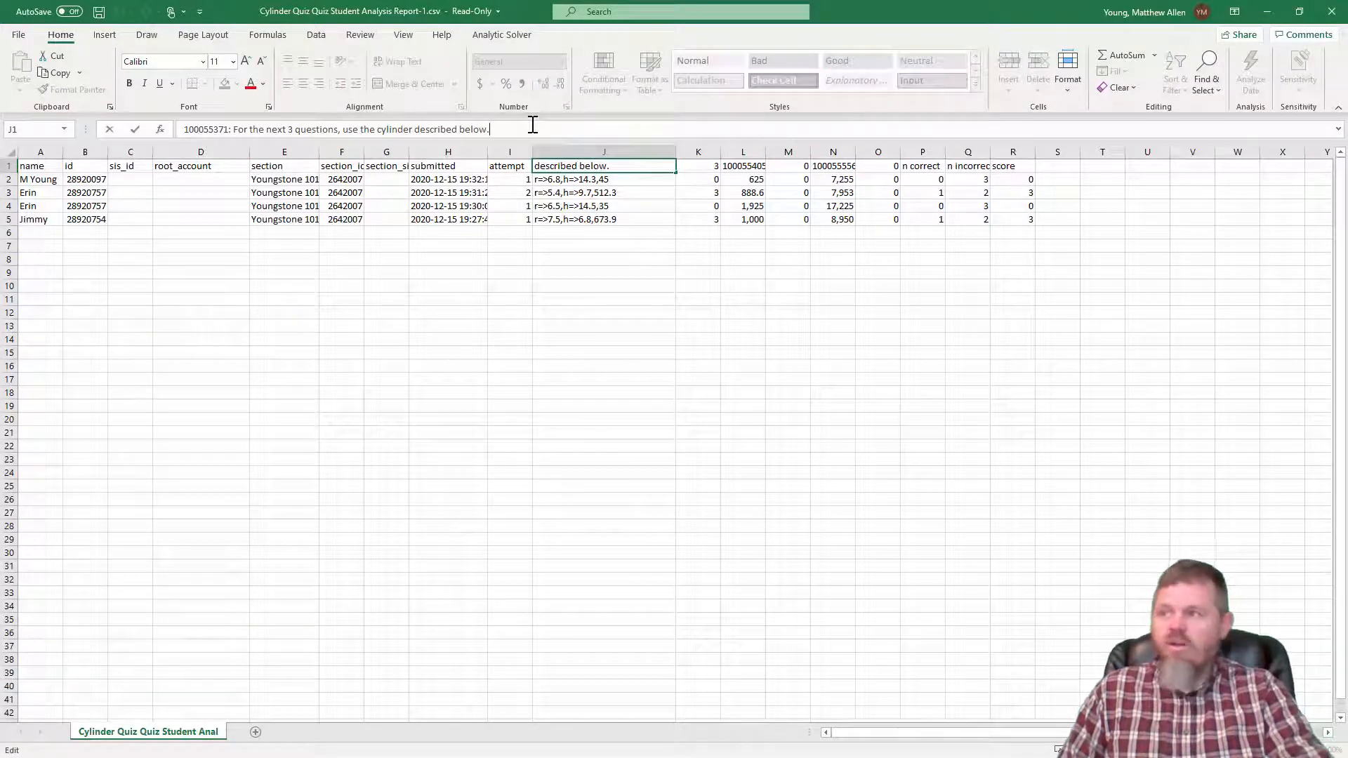
{"action": "key", "text": "Down"}
{"action": "key", "text": "Down"}
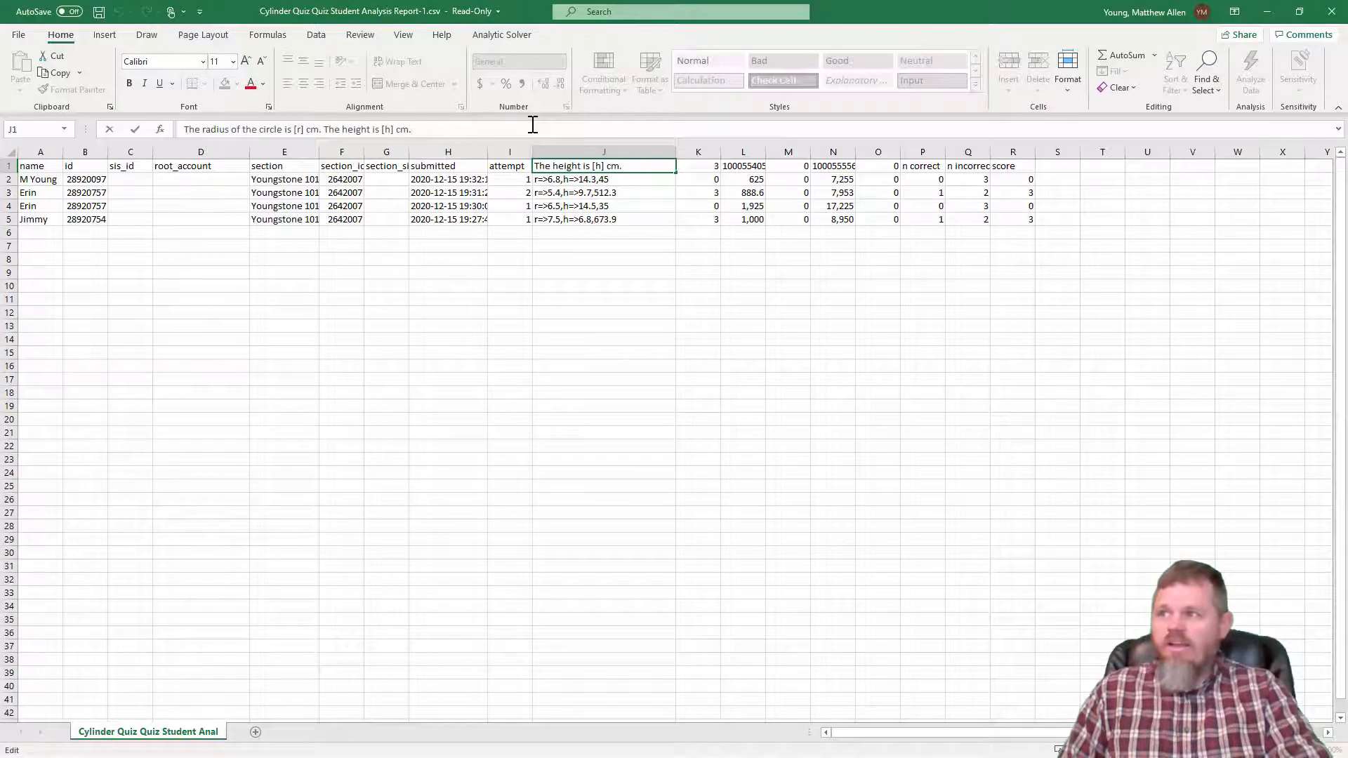
{"action": "key", "text": "Down"}
{"action": "key", "text": "Down"}
{"action": "key", "text": "Up"}
{"action": "key", "text": "Up"}
{"action": "key", "text": "Up"}
{"action": "key", "text": "Up"}
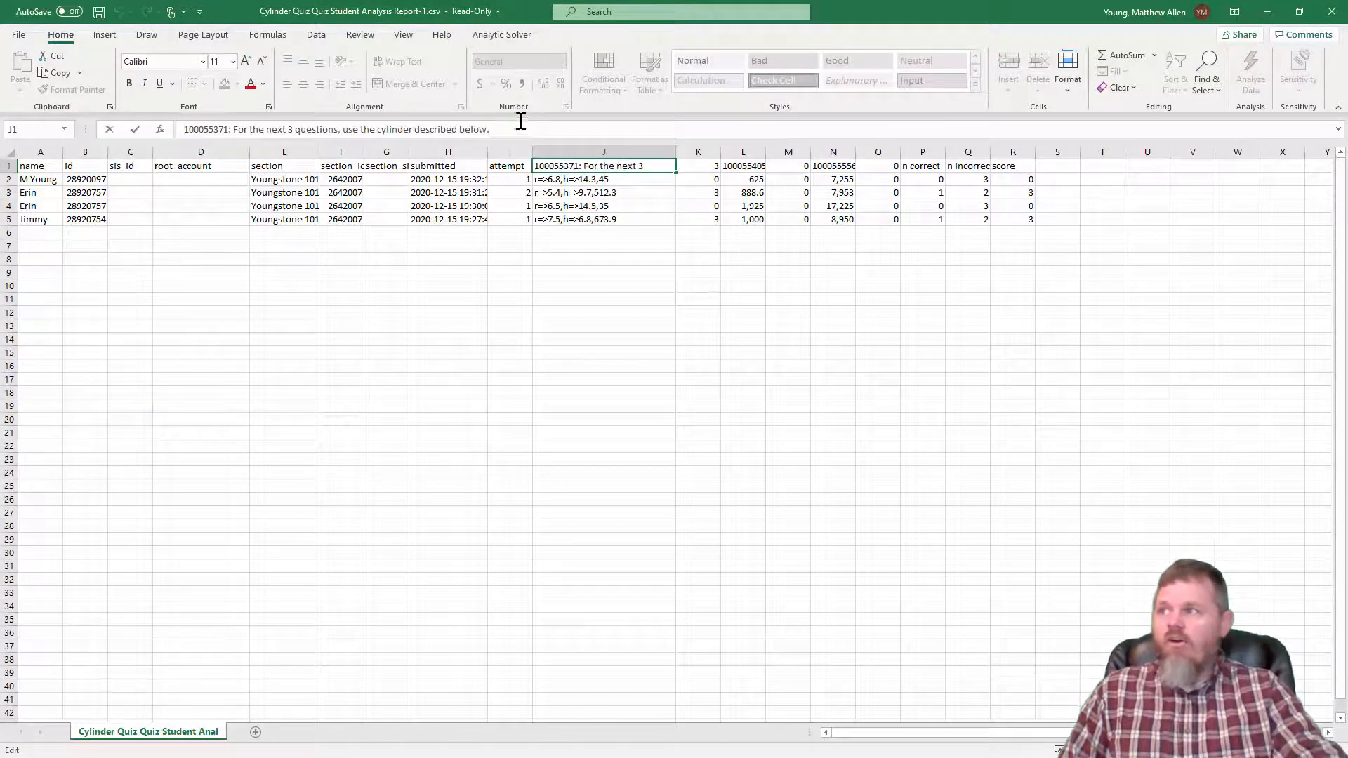
Expand header row 1 and wrap and widen columns L and N to show the volume and weight questions in full.
{"action": "left_click", "coordinate": [11, 171]}
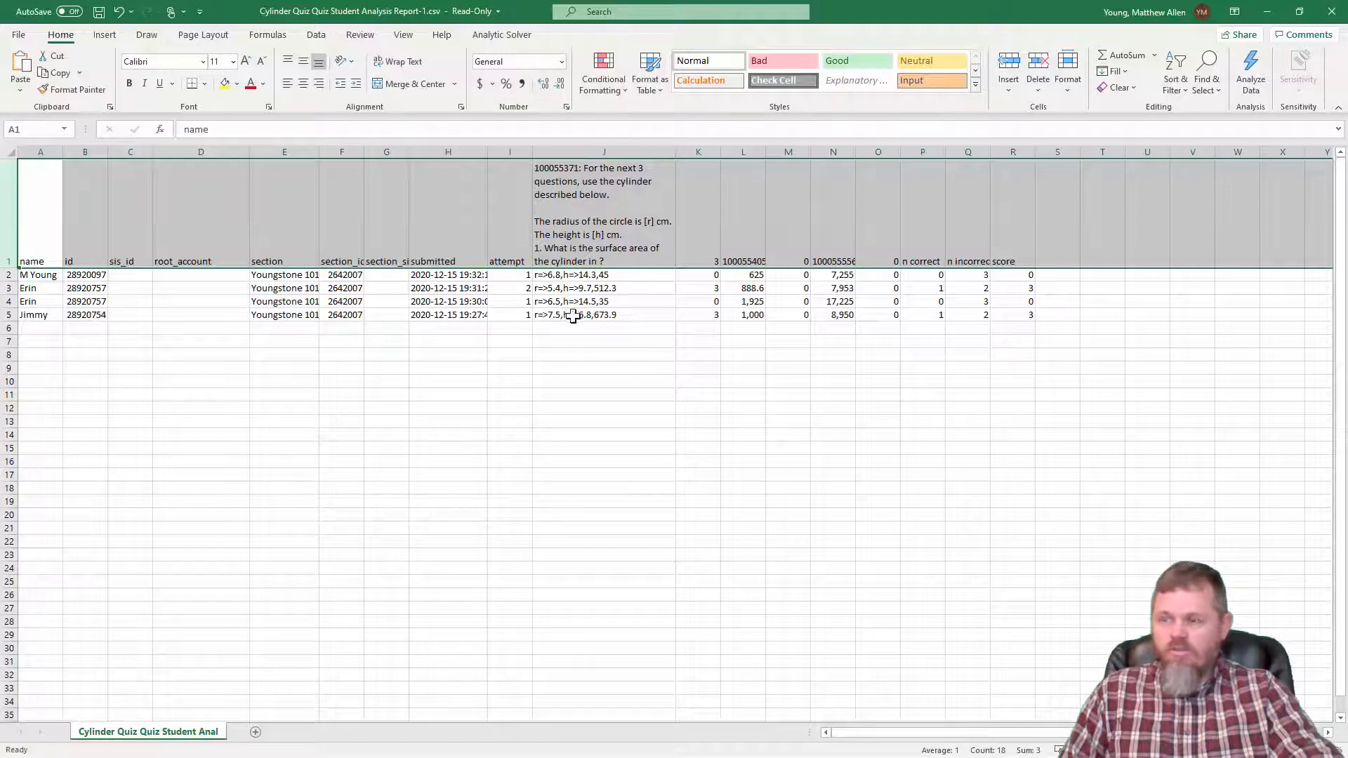
{"action": "left_click", "coordinate": [763, 230]}
{"action": "left_click", "coordinate": [762, 231]}
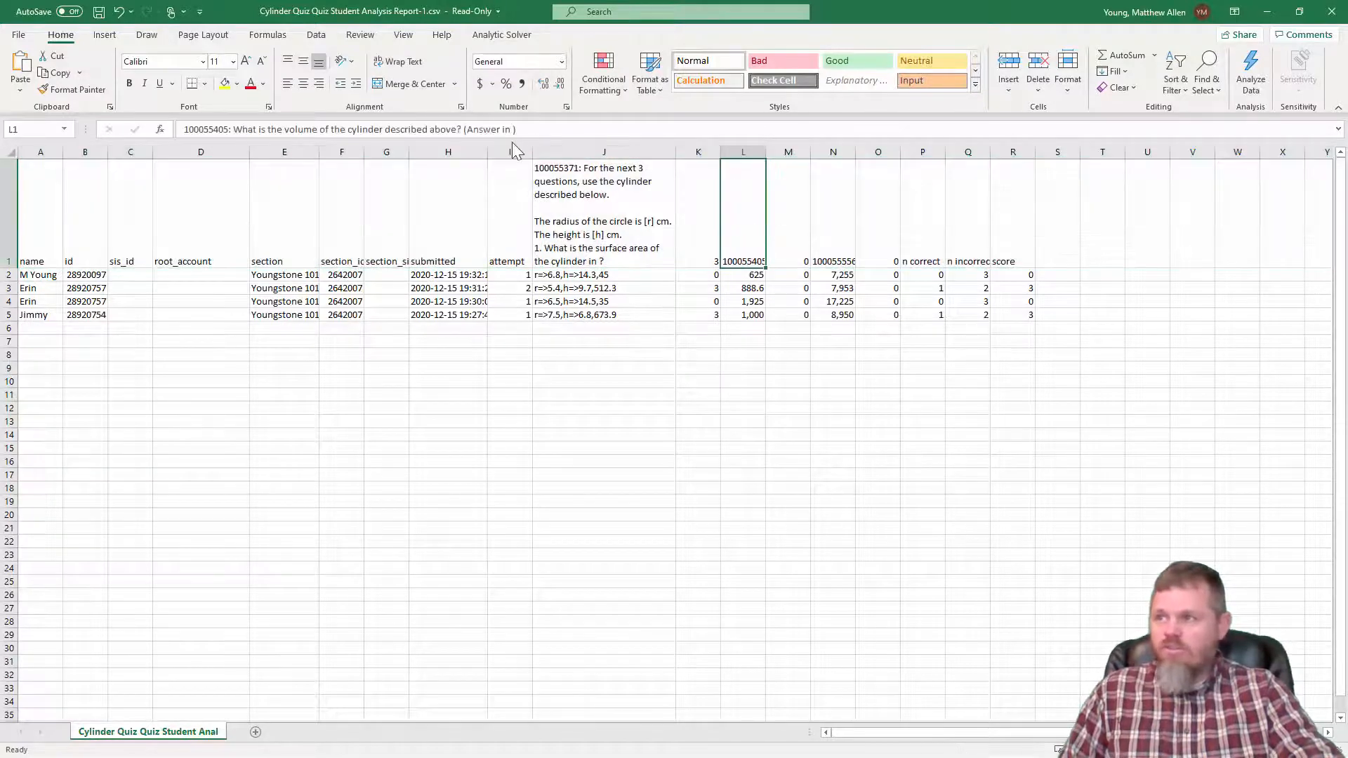
{"action": "left_click", "coordinate": [534, 129]}
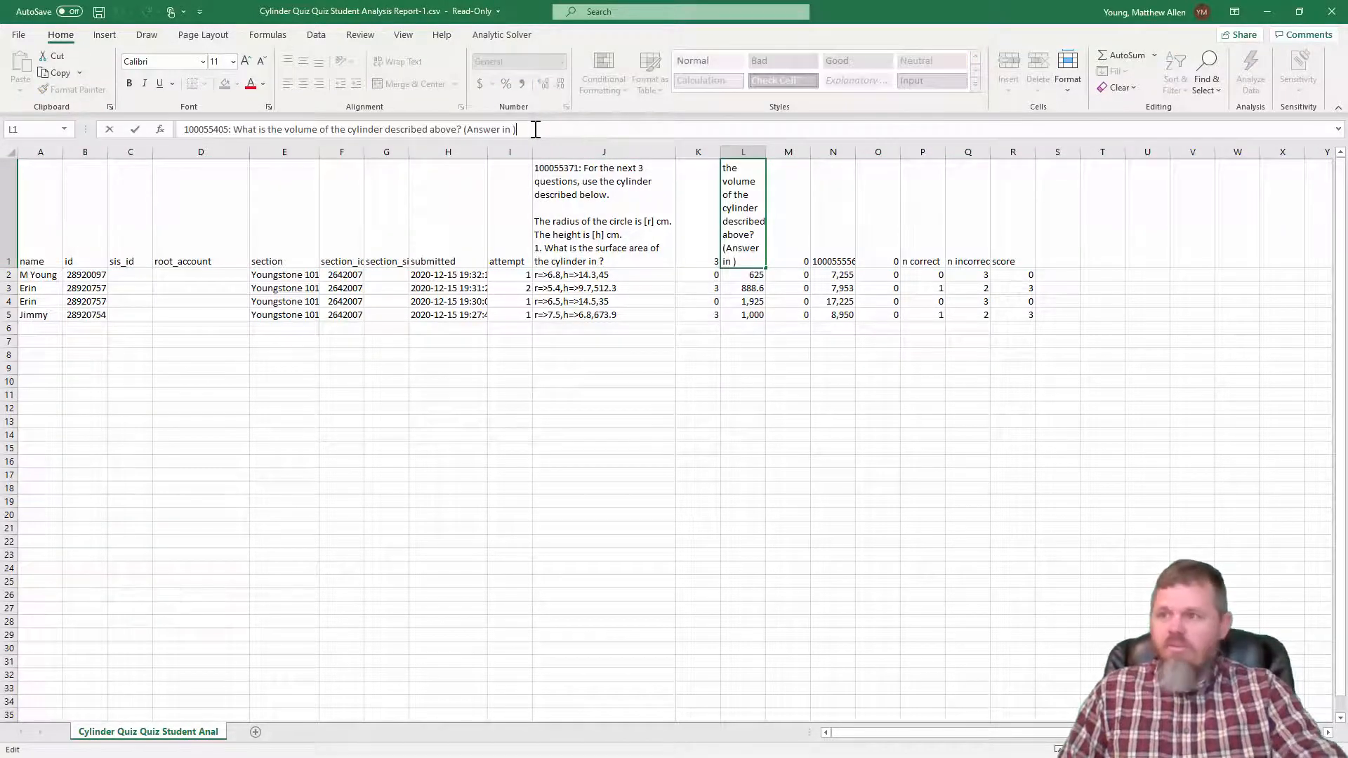
{"action": "key", "text": "Tab"}
{"action": "key", "text": "Tab"}
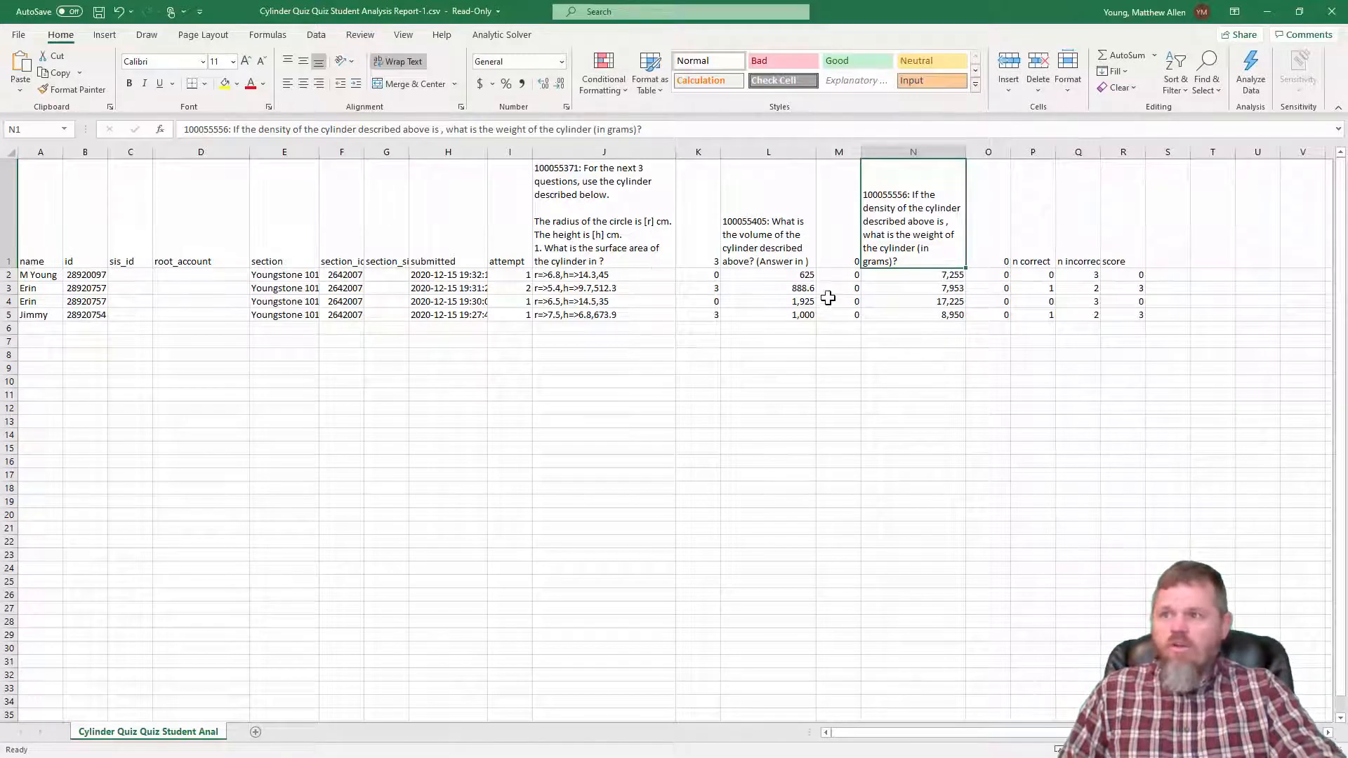
Examine the student responses to the volume question in column L, the weight question in column N and the surface area question in column J.
{"action": "left_click_drag", "start_coordinate": [802, 276], "coordinate": [793, 313]}
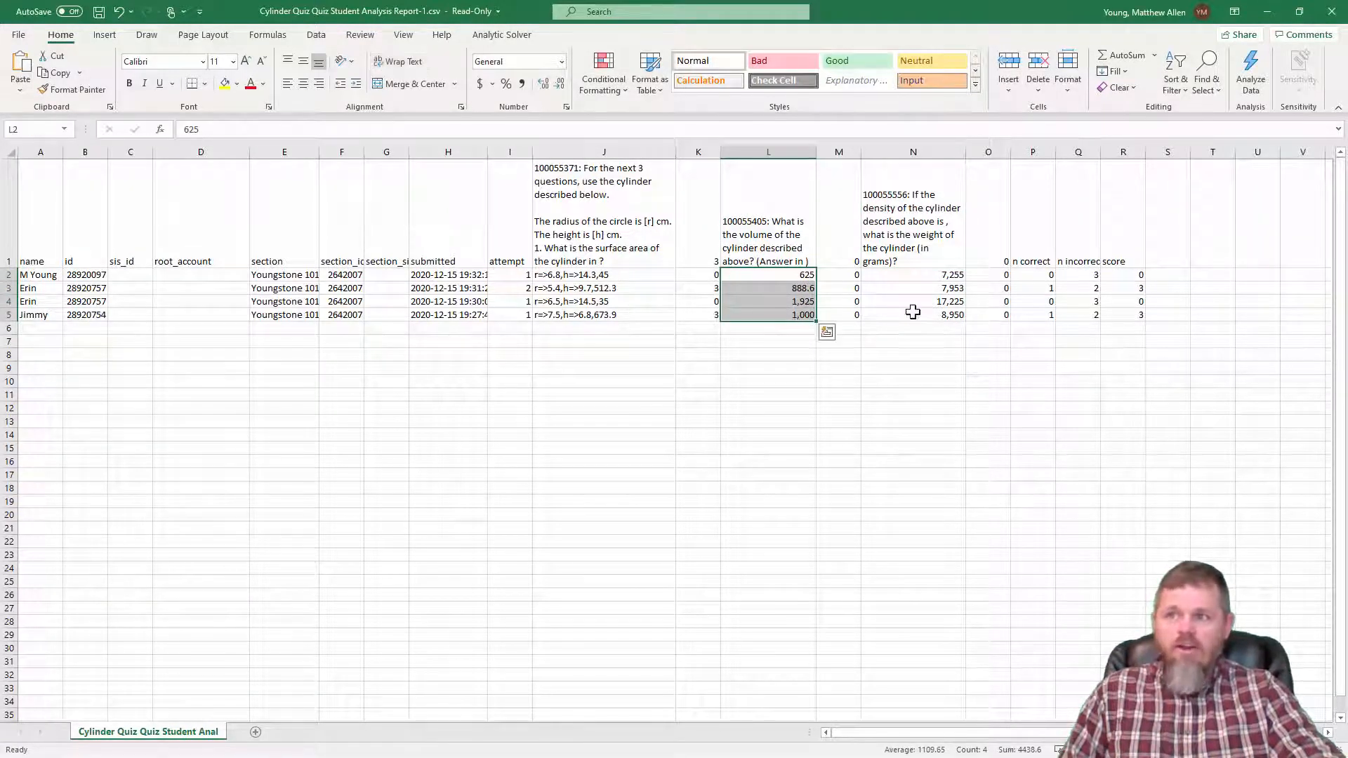
{"action": "left_click_drag", "start_coordinate": [947, 276], "coordinate": [944, 315]}
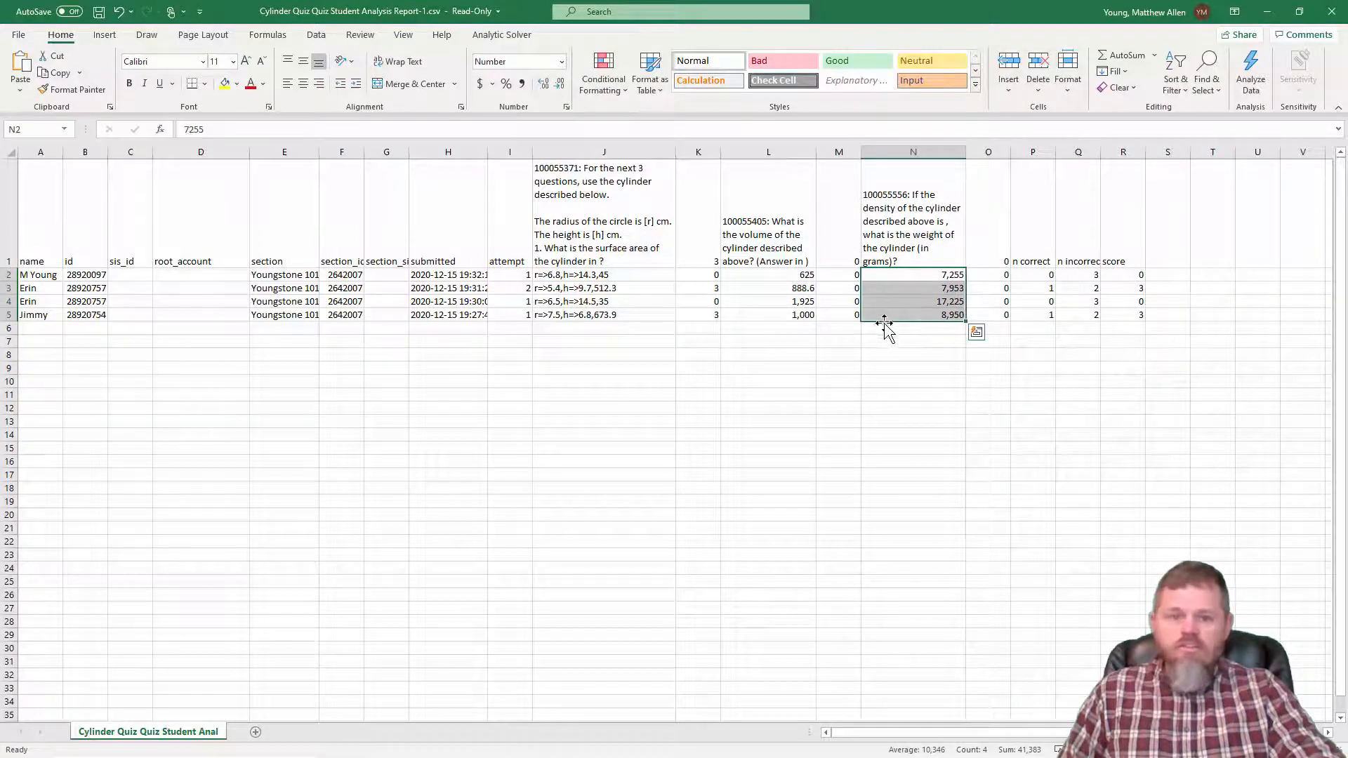
{"action": "left_click", "coordinate": [618, 202]}
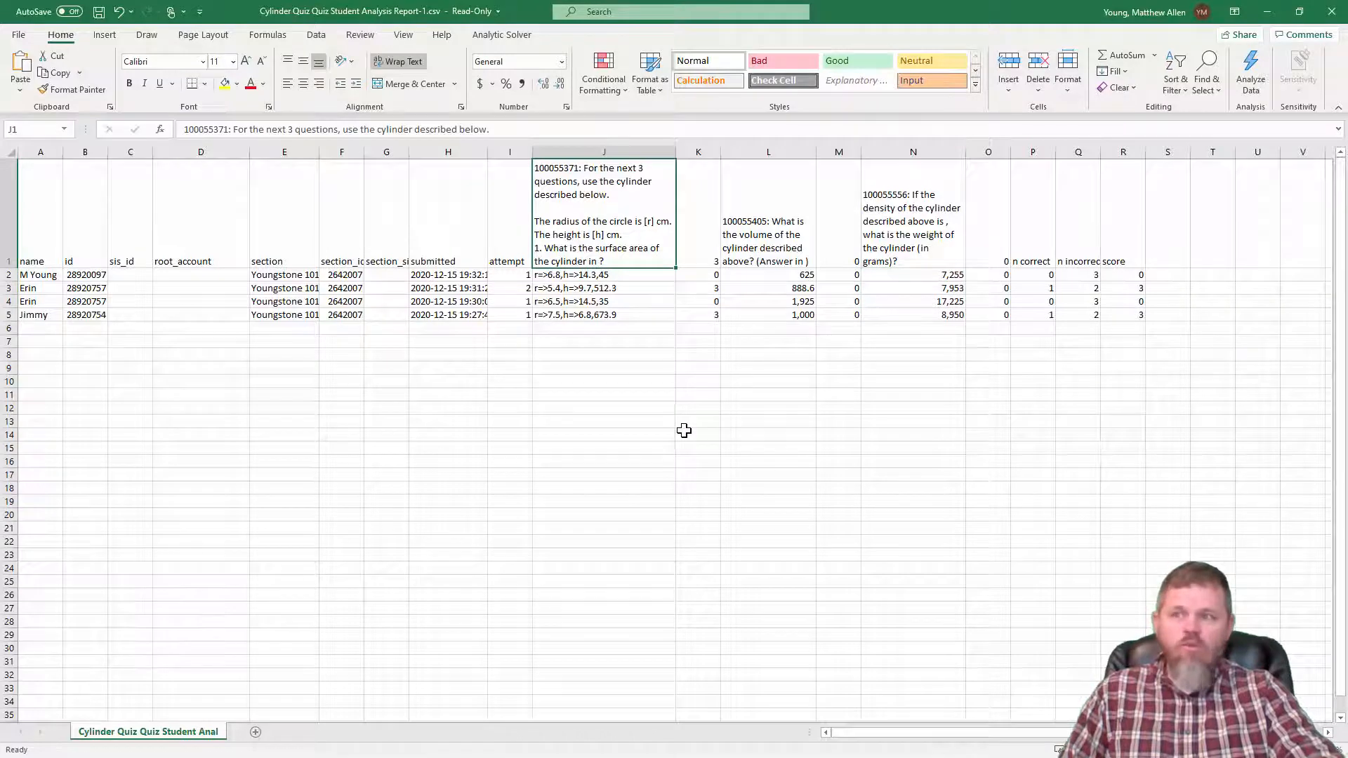
{"action": "left_click", "coordinate": [565, 278]}
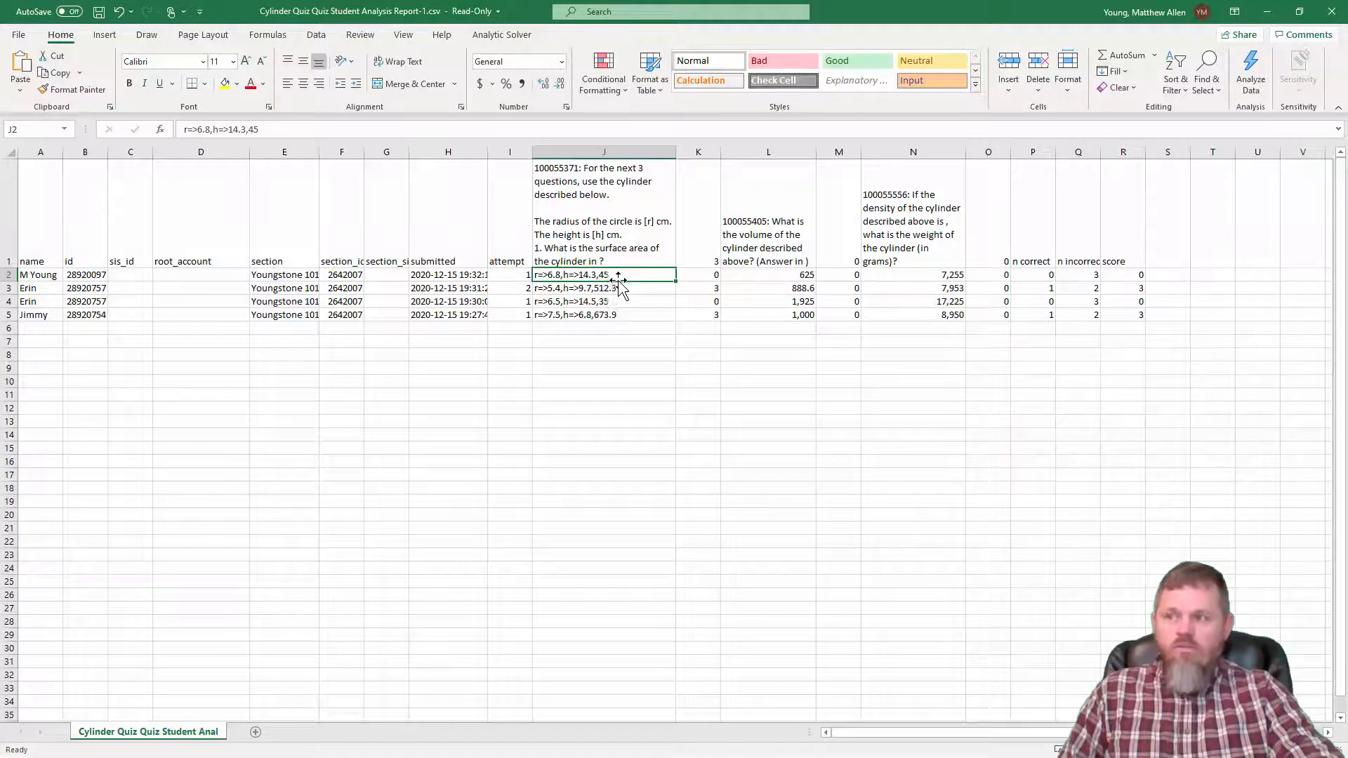
Insert four blank columns directly after the surface area responses in column J, making room to split them through column N.
{"action": "left_click", "coordinate": [700, 154]}
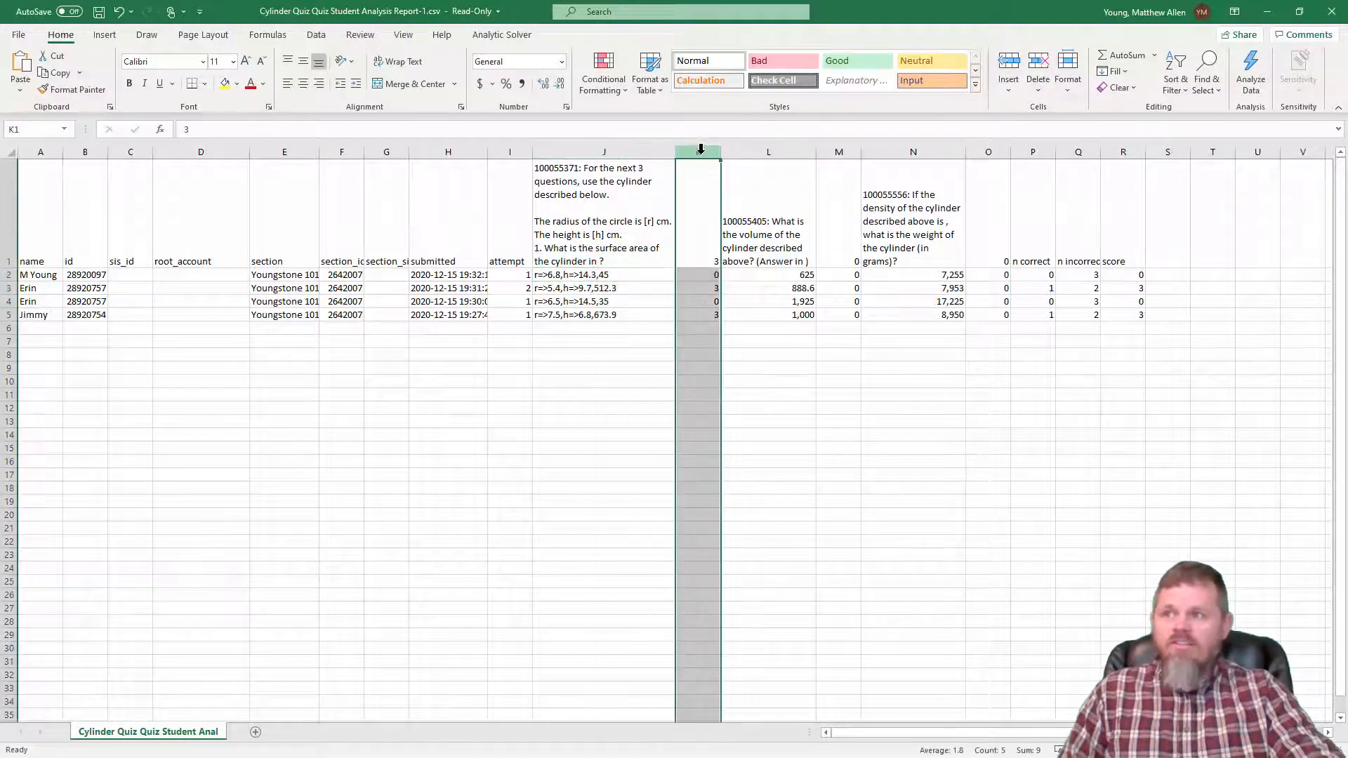
{"action": "right_click", "coordinate": [699, 154]}
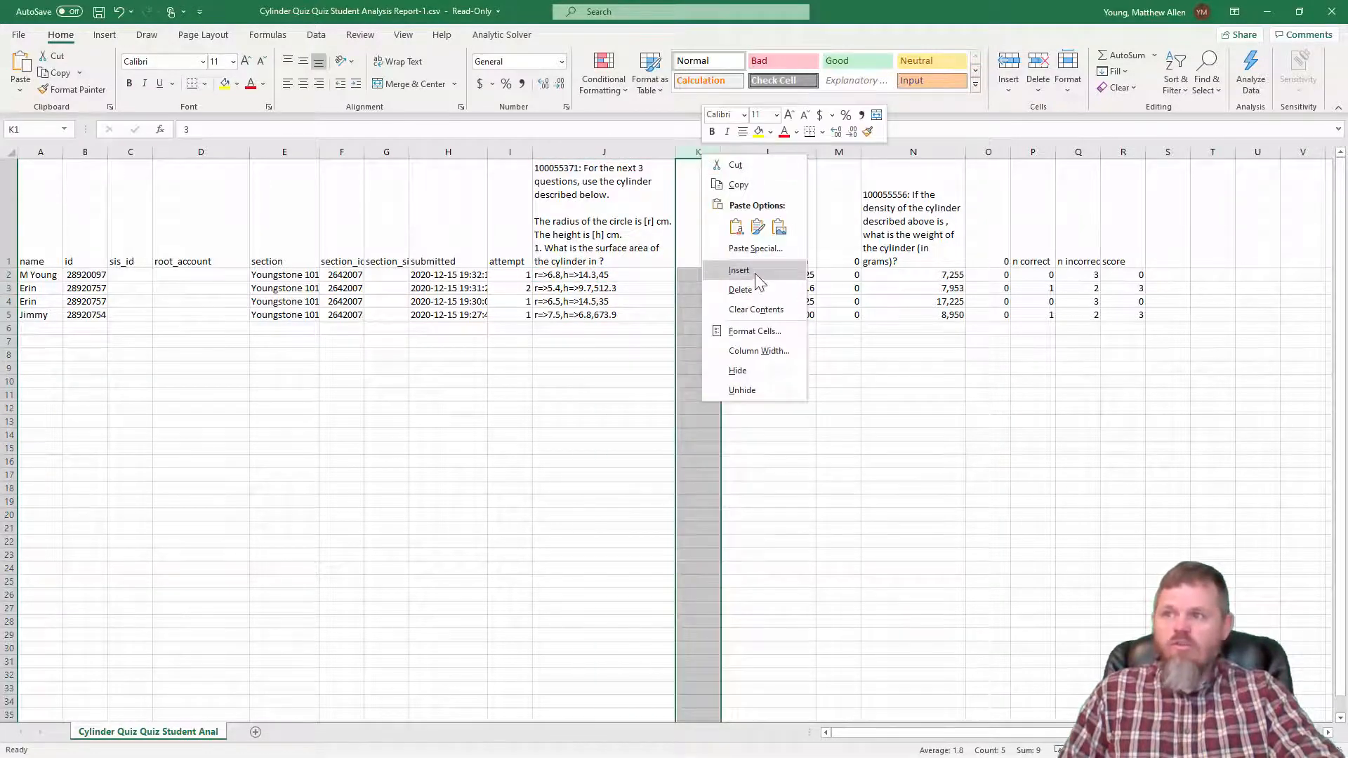
{"action": "left_click", "coordinate": [755, 272]}
{"action": "left_click", "coordinate": [583, 355]}
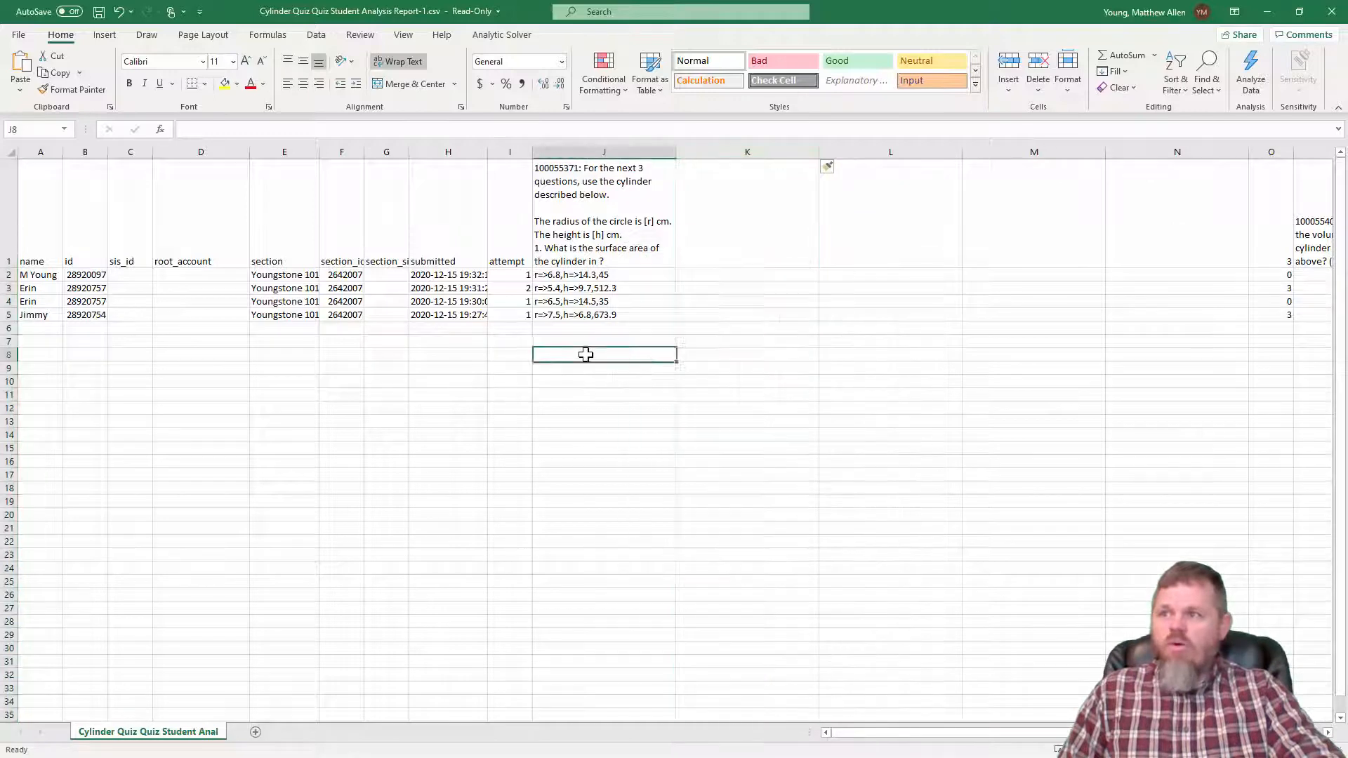
{"action": "left_click", "coordinate": [870, 342]}
{"action": "left_click", "coordinate": [1075, 350]}
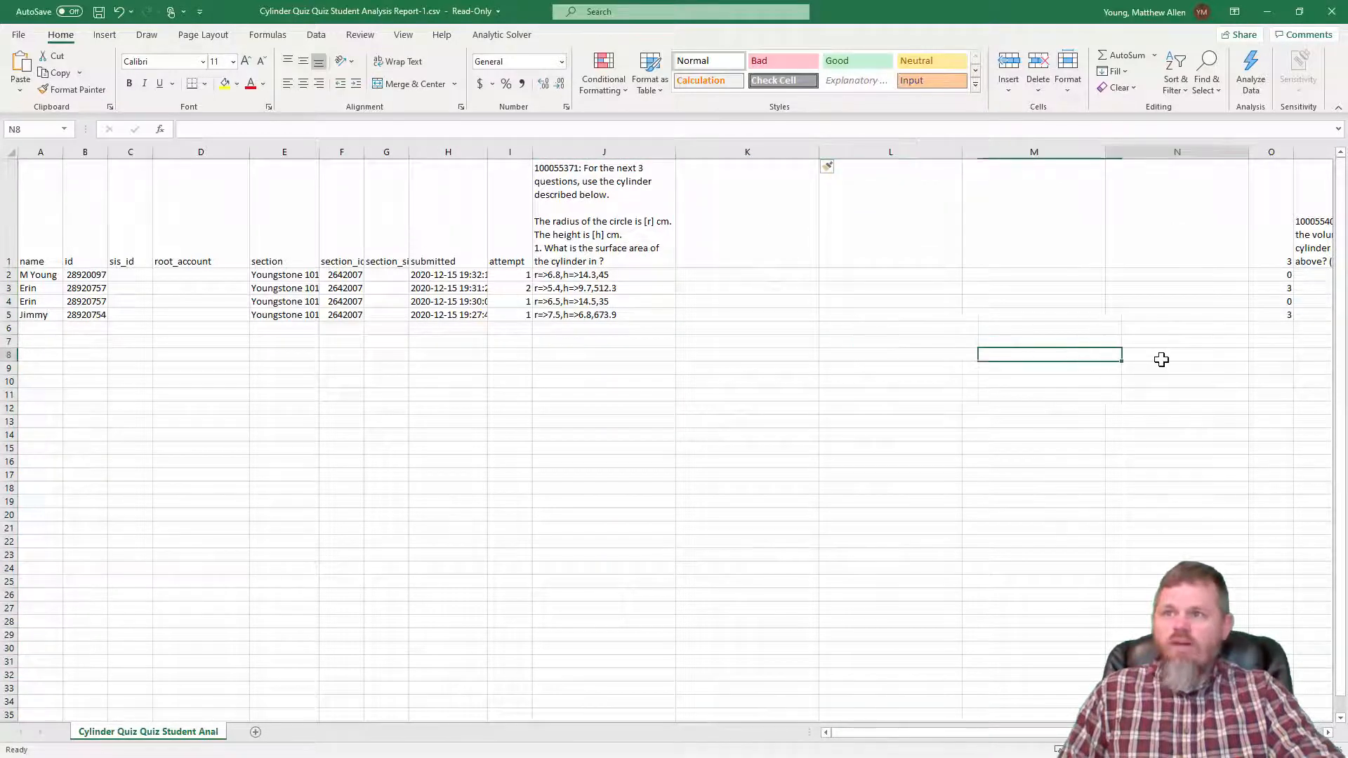
{"action": "left_click", "coordinate": [1161, 358]}
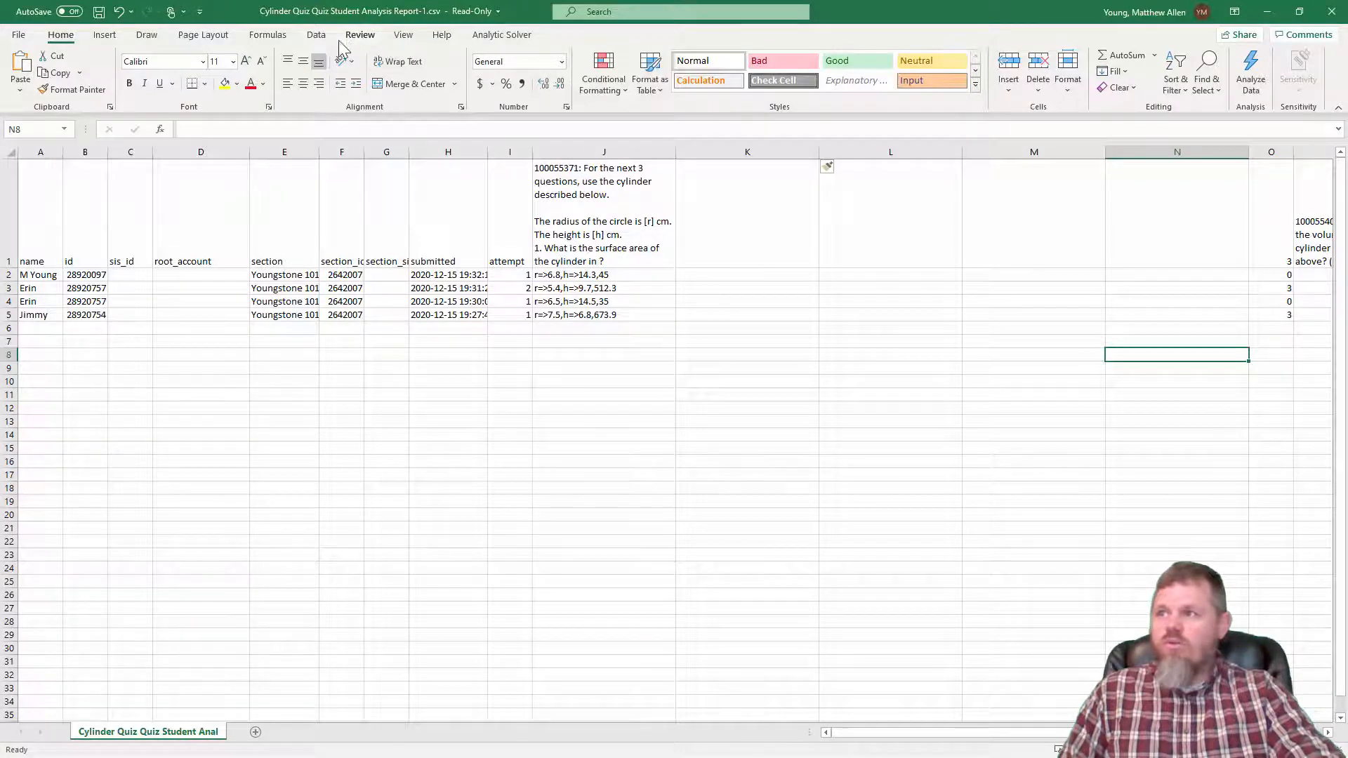
Start Text to Columns on column J as delimited data, adding comma and the custom character > to the tab delimiter.
{"action": "left_click", "coordinate": [316, 34]}
{"action": "left_click", "coordinate": [631, 147]}
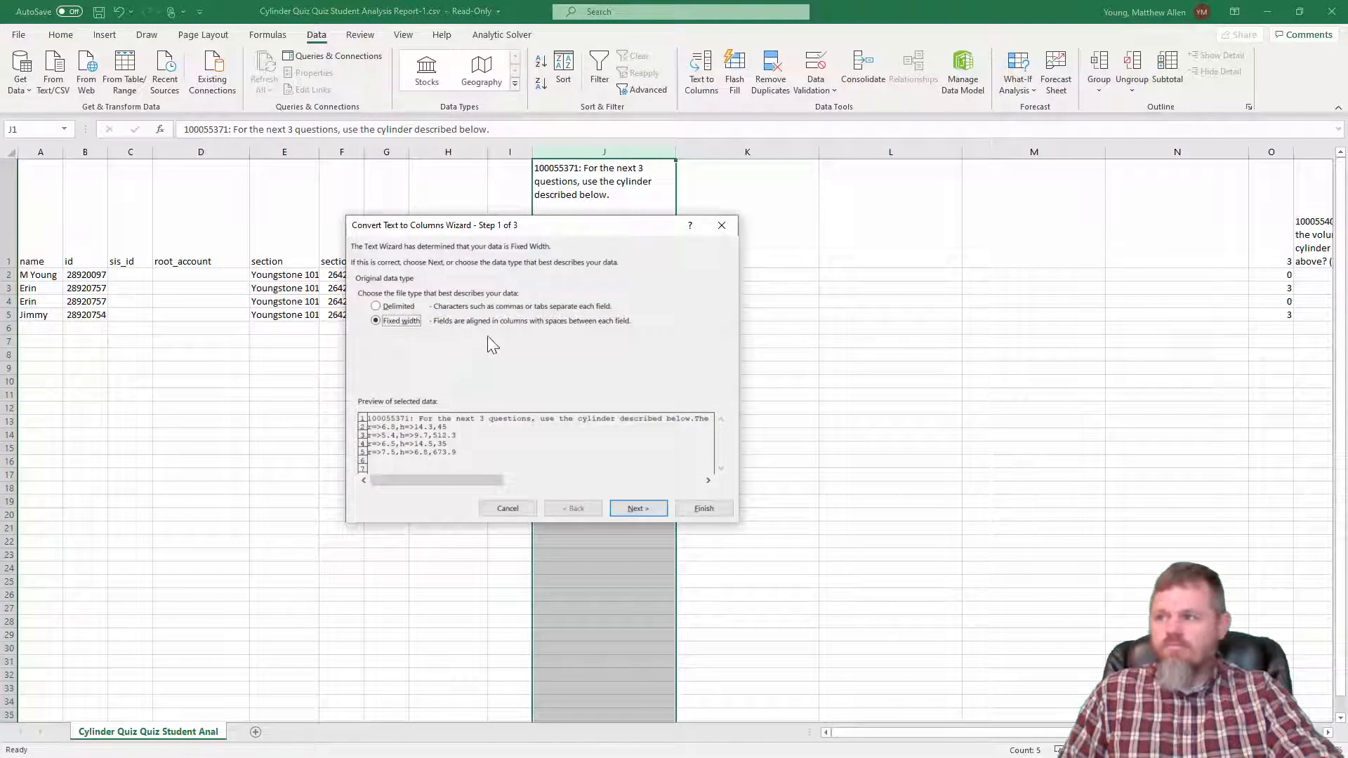
{"action": "left_click", "coordinate": [394, 307]}
{"action": "left_click", "coordinate": [639, 508]}
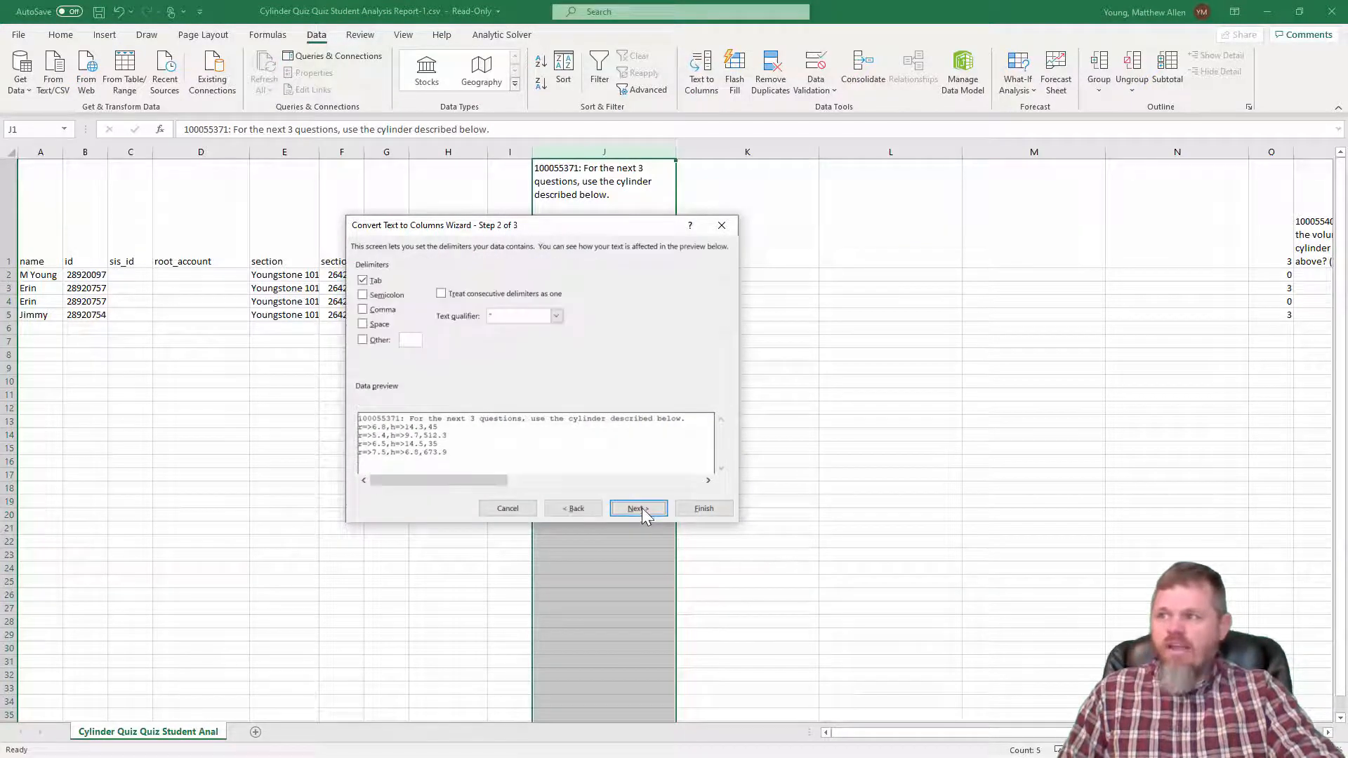
{"action": "left_click_drag", "start_coordinate": [570, 223], "coordinate": [638, 323]}
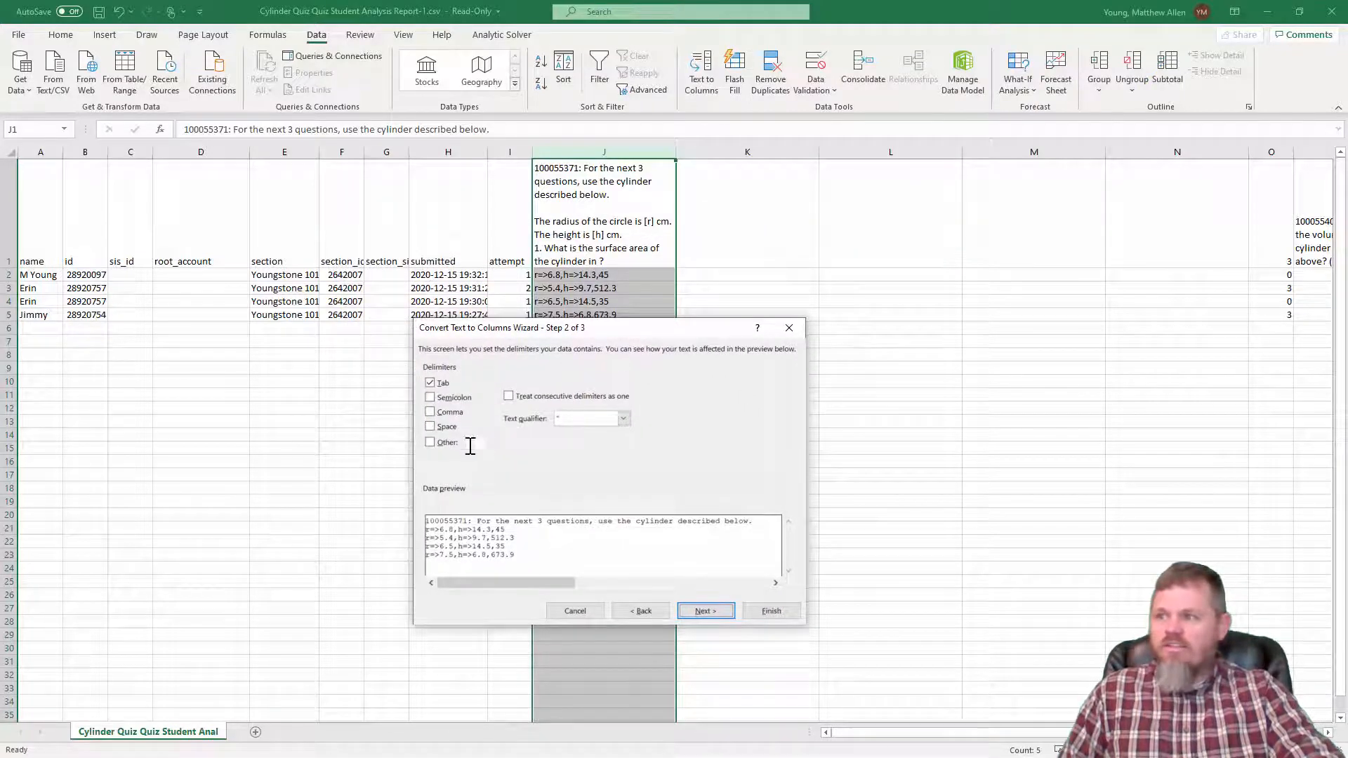
{"action": "left_click", "coordinate": [438, 445]}
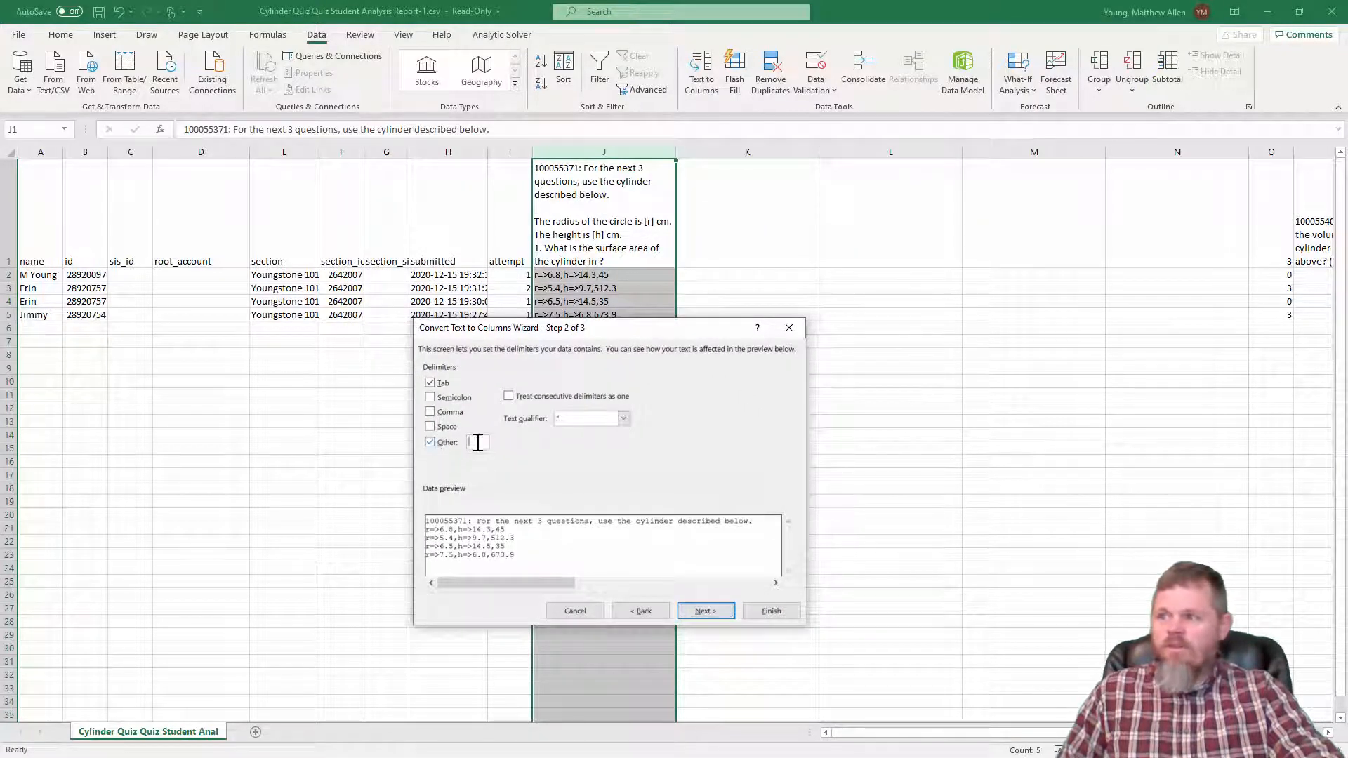
{"action": "type", "text": ">"}
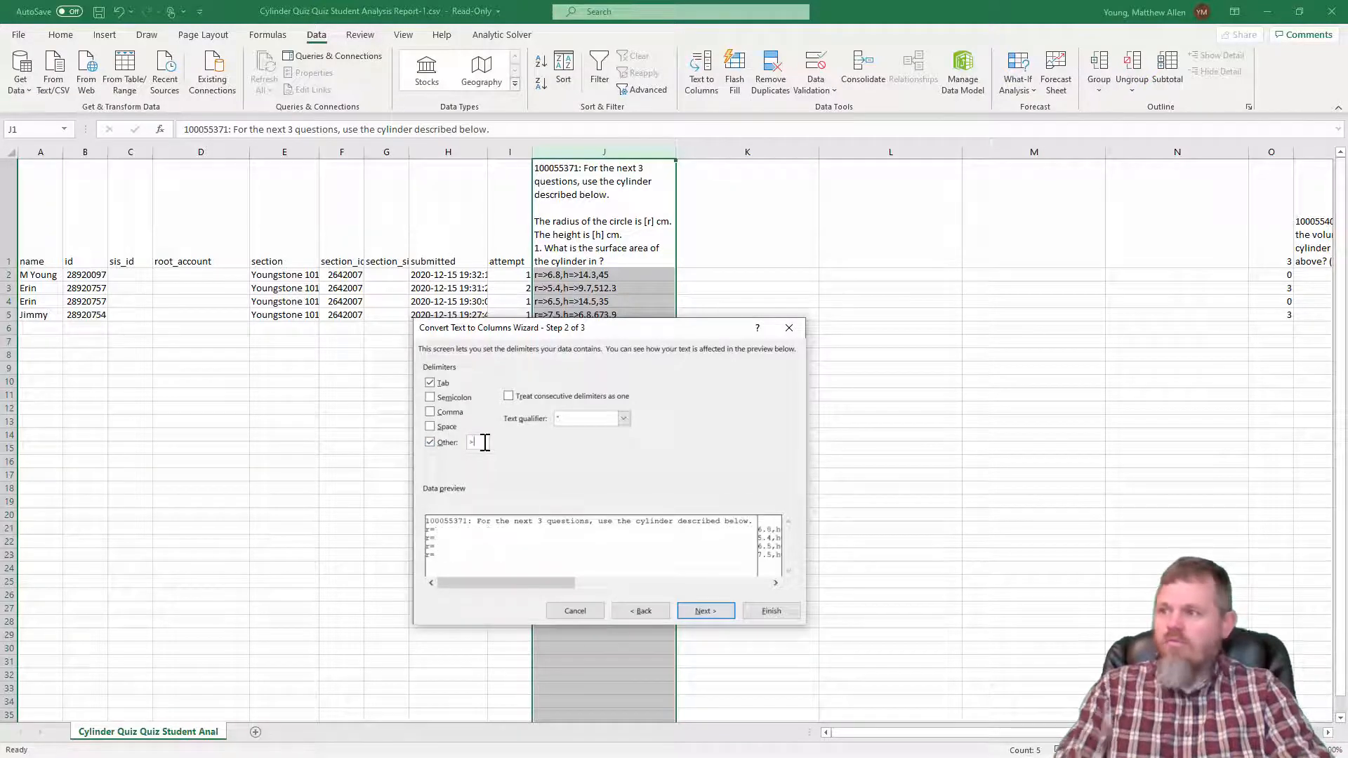
{"action": "left_click", "coordinate": [431, 413]}
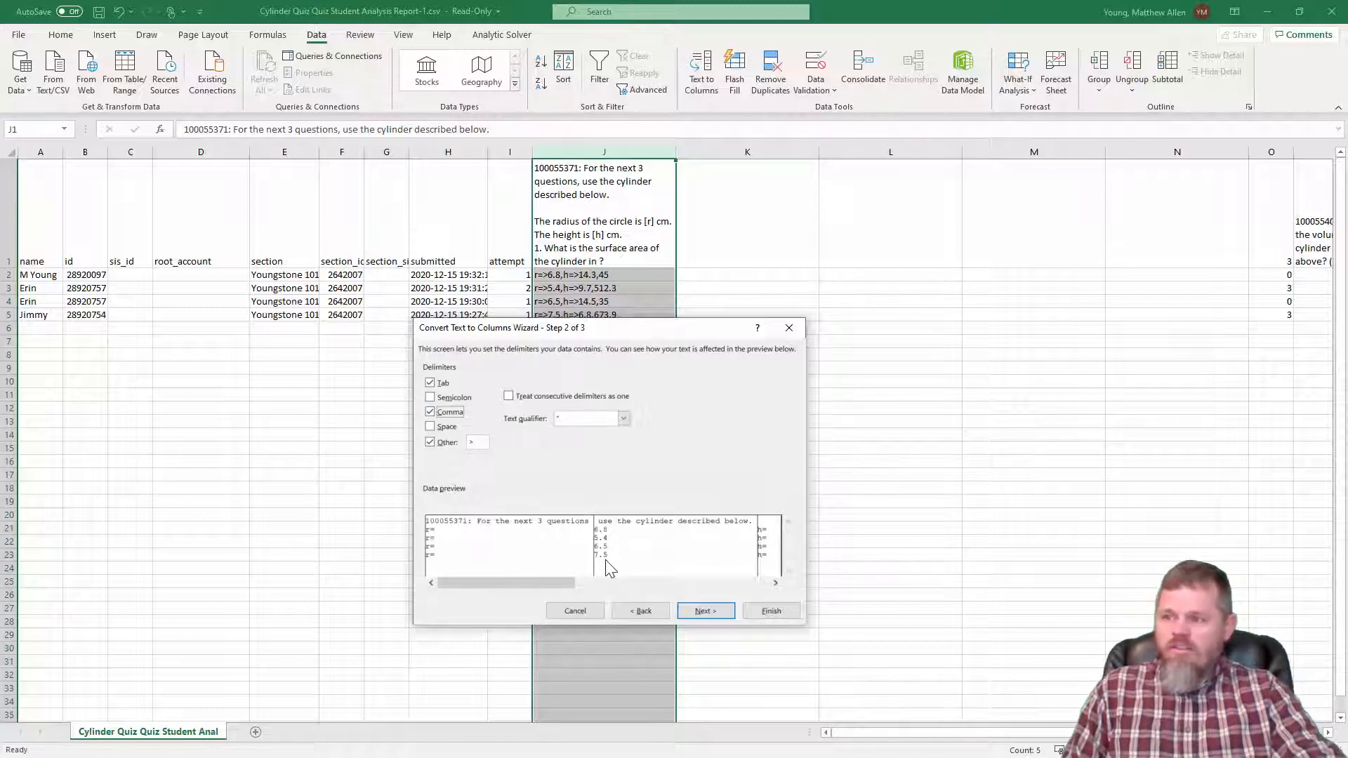
Check the remaining fields in the split preview and finish the conversion with General format and destination $J$1.
{"action": "left_click", "coordinate": [775, 583]}
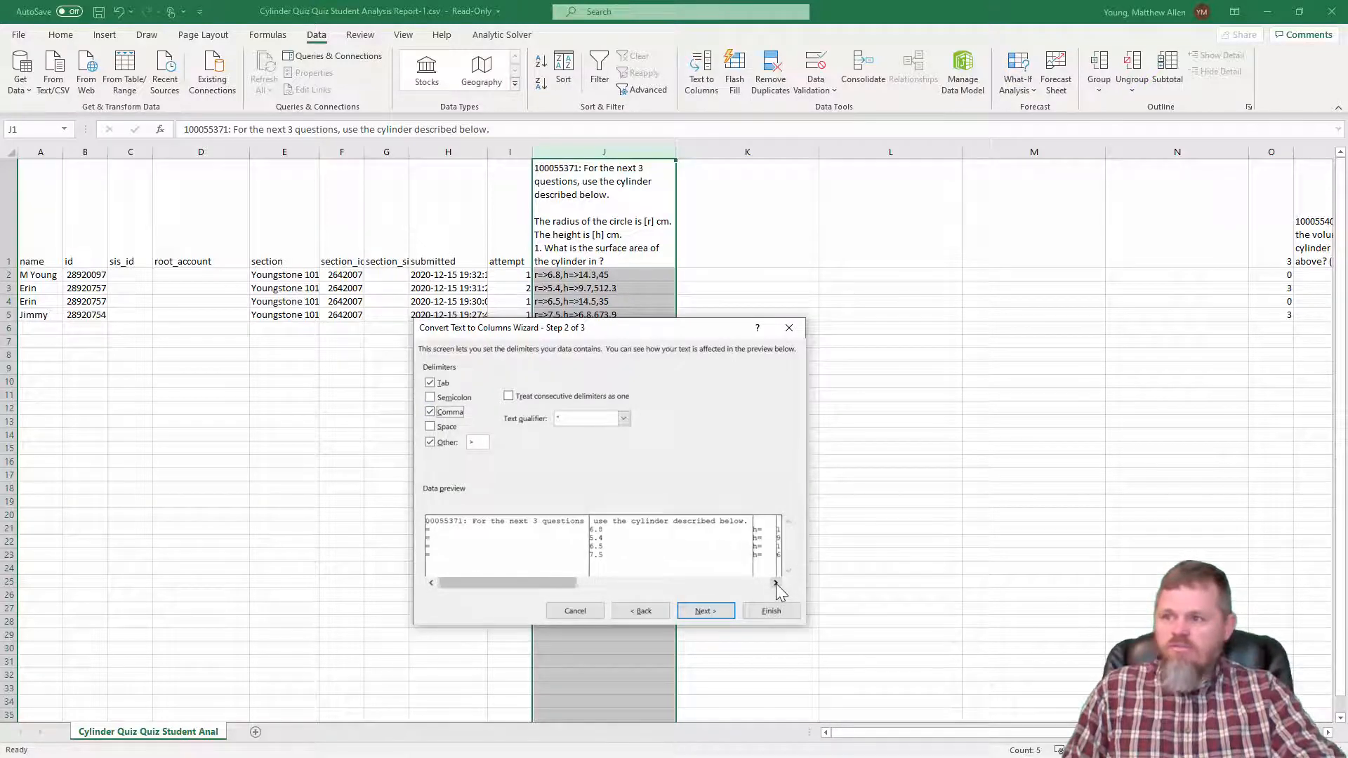
{"action": "left_click", "coordinate": [775, 582]}
{"action": "left_click", "coordinate": [776, 583]}
{"action": "left_click", "coordinate": [776, 583]}
{"action": "left_click", "coordinate": [776, 583]}
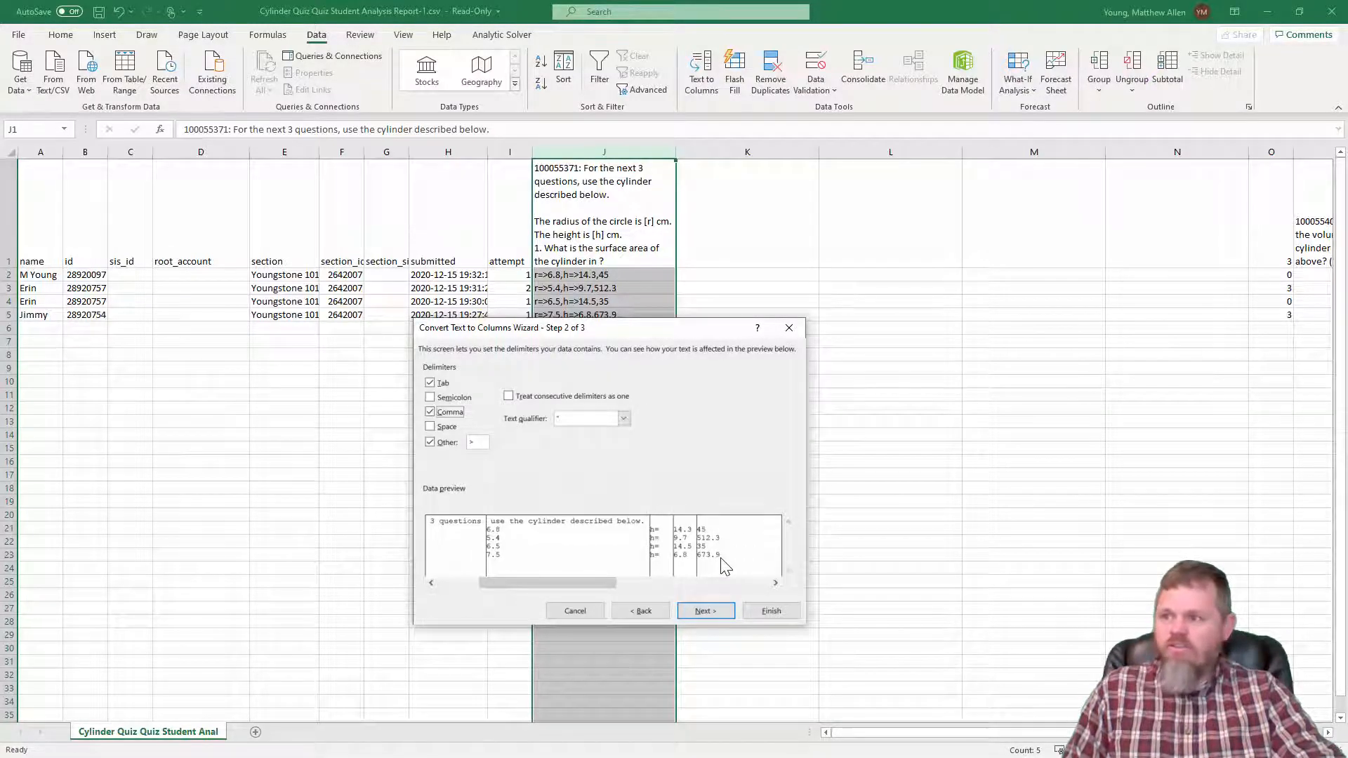
{"action": "left_click", "coordinate": [705, 611]}
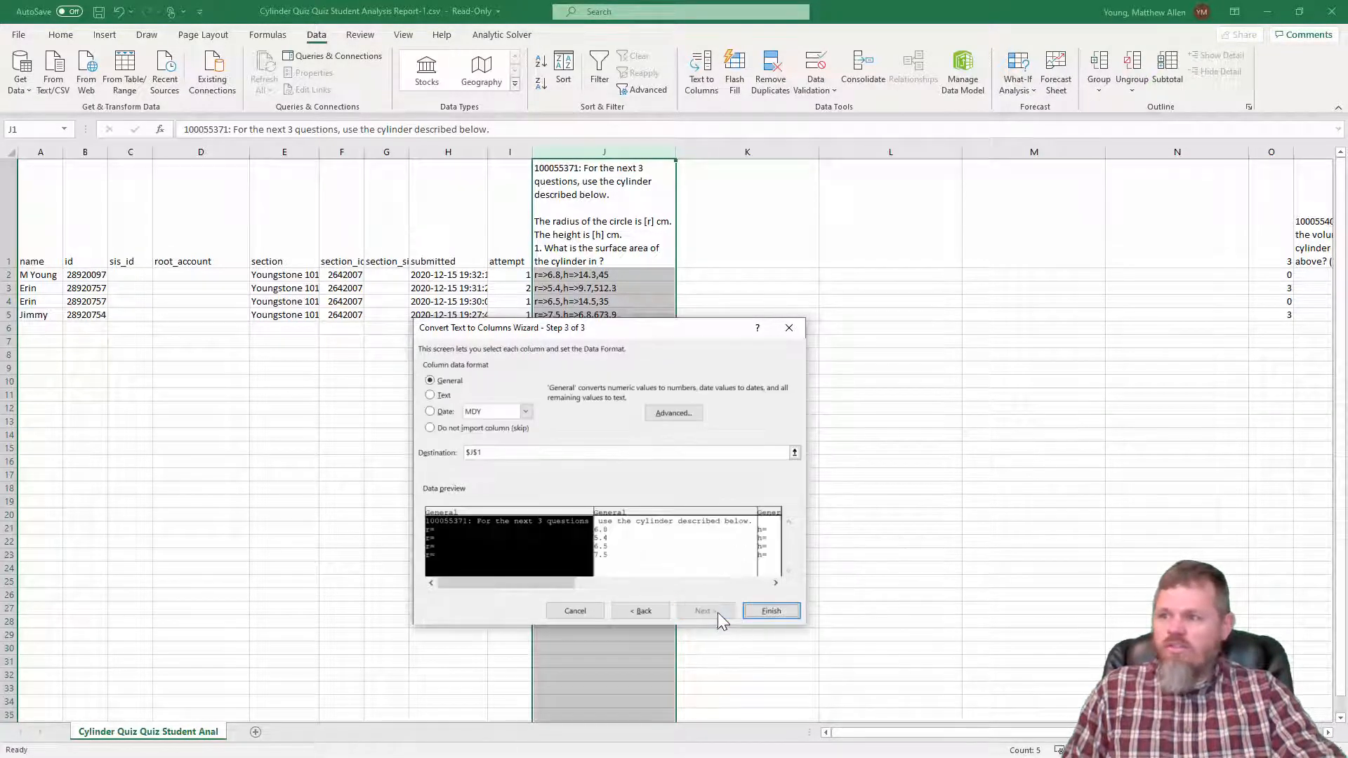
{"action": "left_click", "coordinate": [769, 611]}
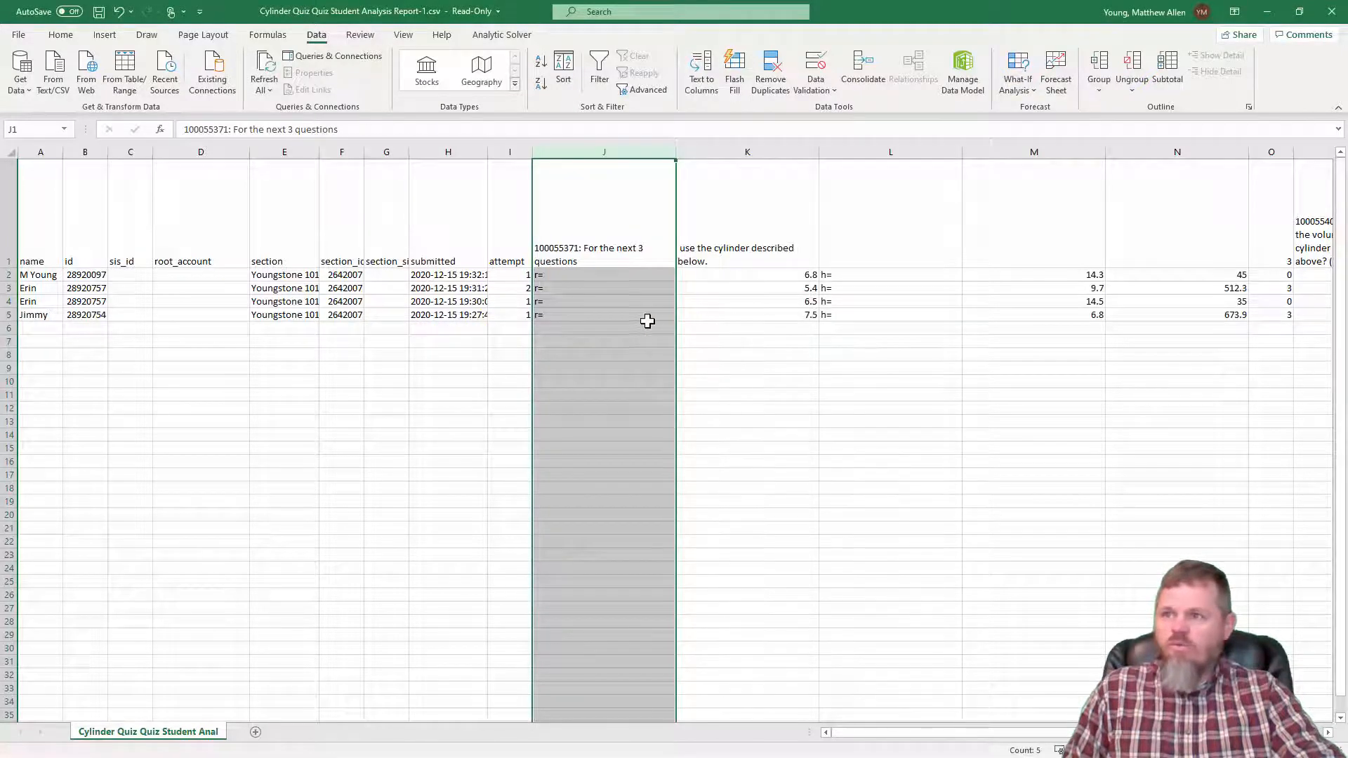
Label the split columns by entering the headers r in K1, h in M1 and Student SA in N1.
{"action": "left_click", "coordinate": [730, 256]}
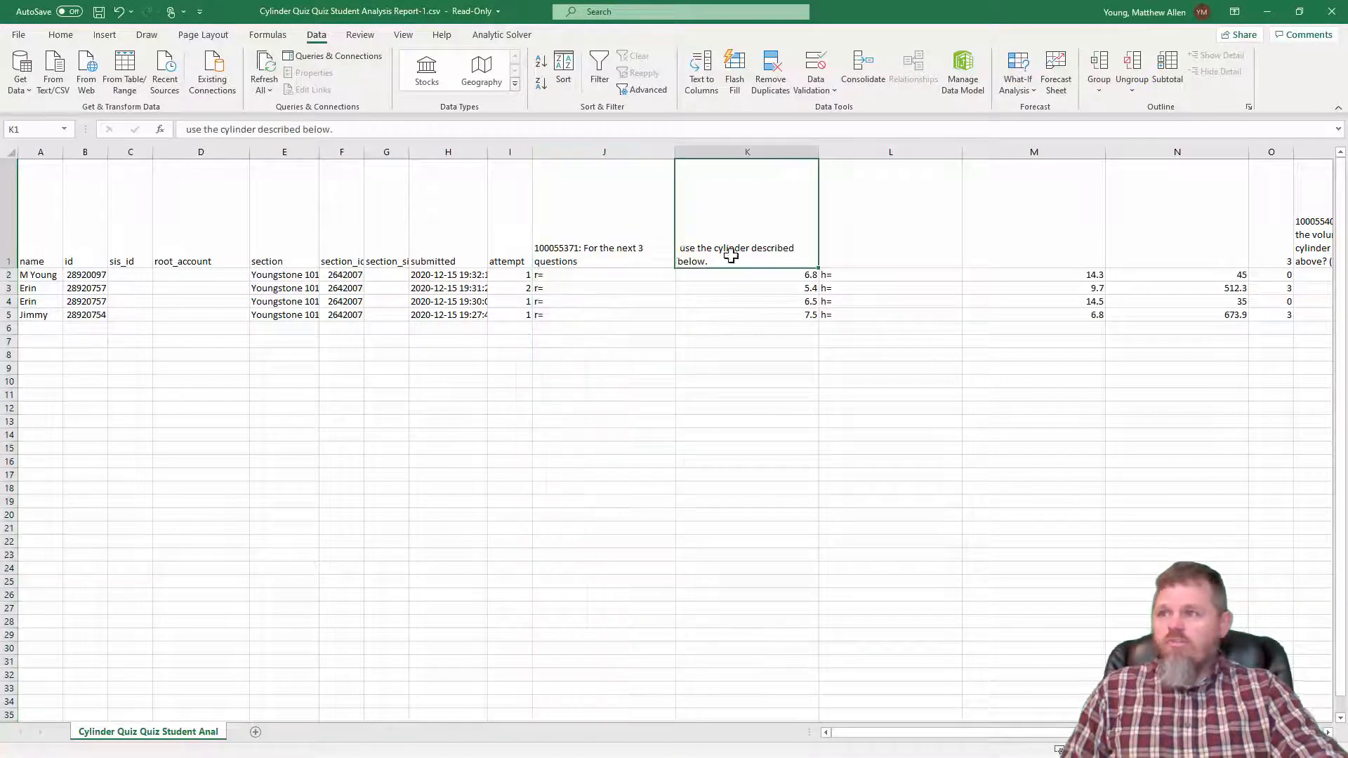
{"action": "left_click", "coordinate": [629, 243]}
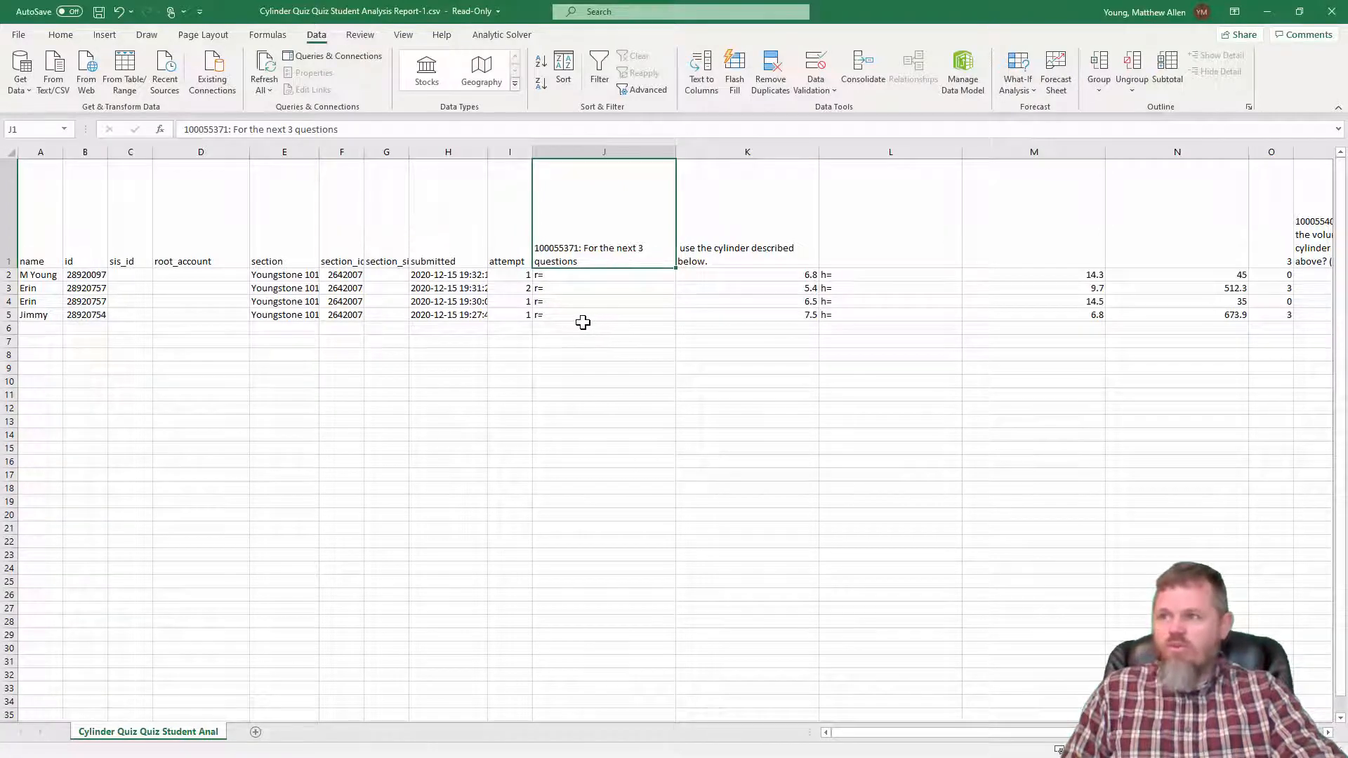
{"action": "left_click", "coordinate": [759, 246]}
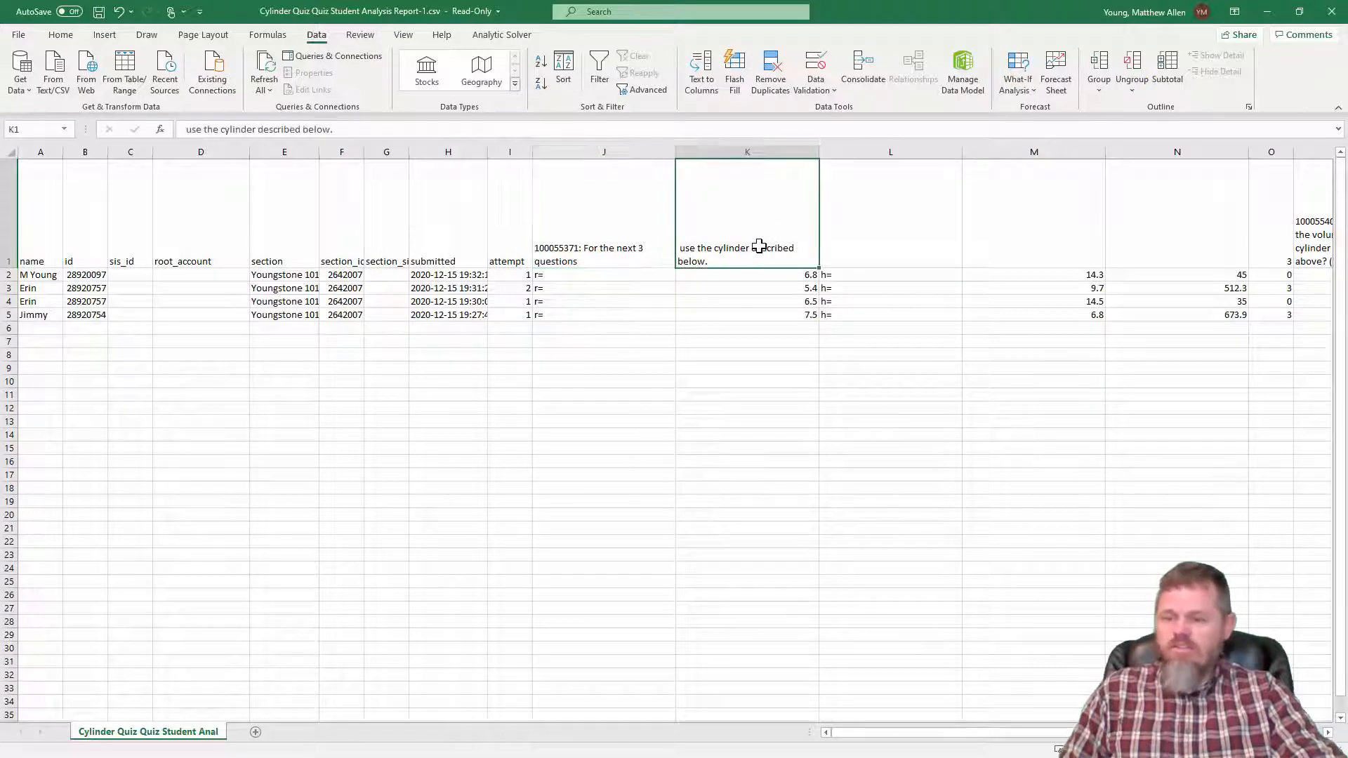
{"action": "type", "text": "r"}
{"action": "key", "text": "Return"}
{"action": "left_click", "coordinate": [1031, 201]}
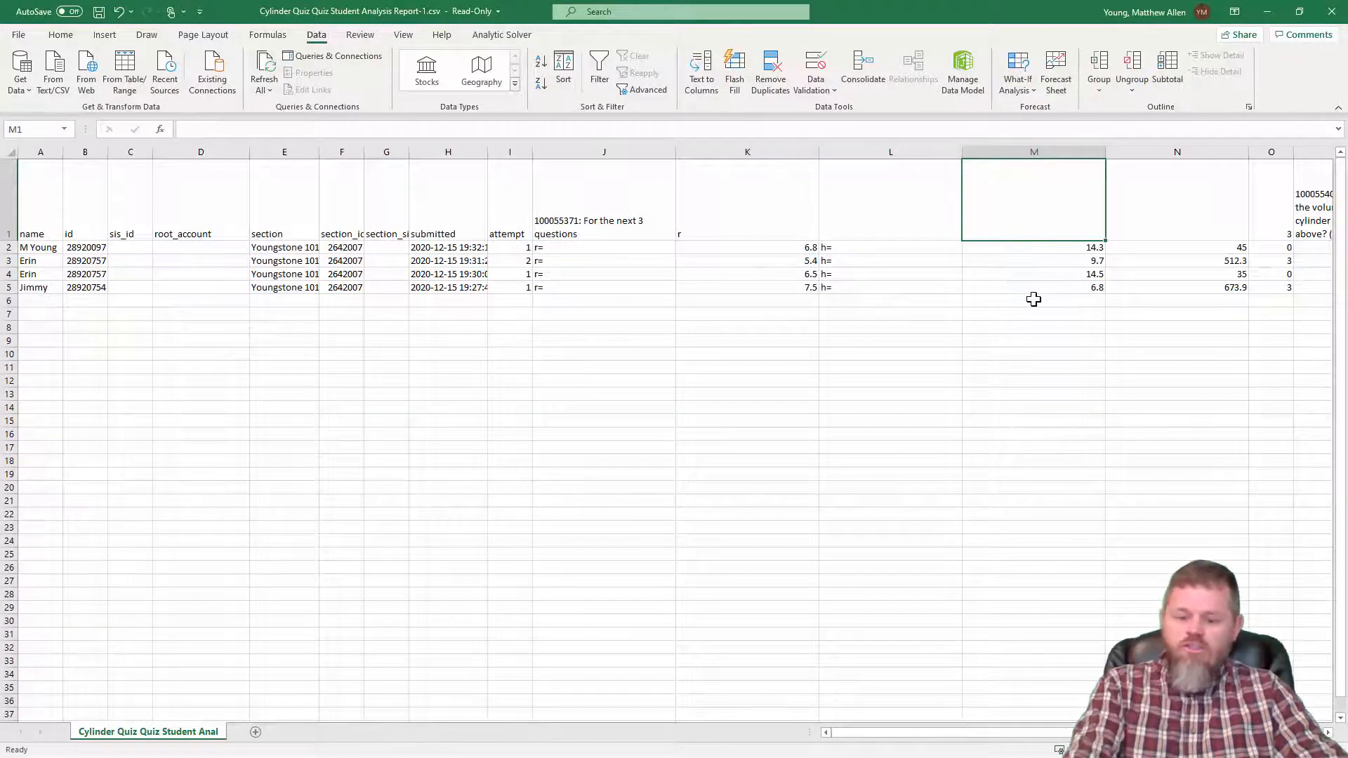
{"action": "type", "text": "h"}
{"action": "left_click", "coordinate": [1162, 211]}
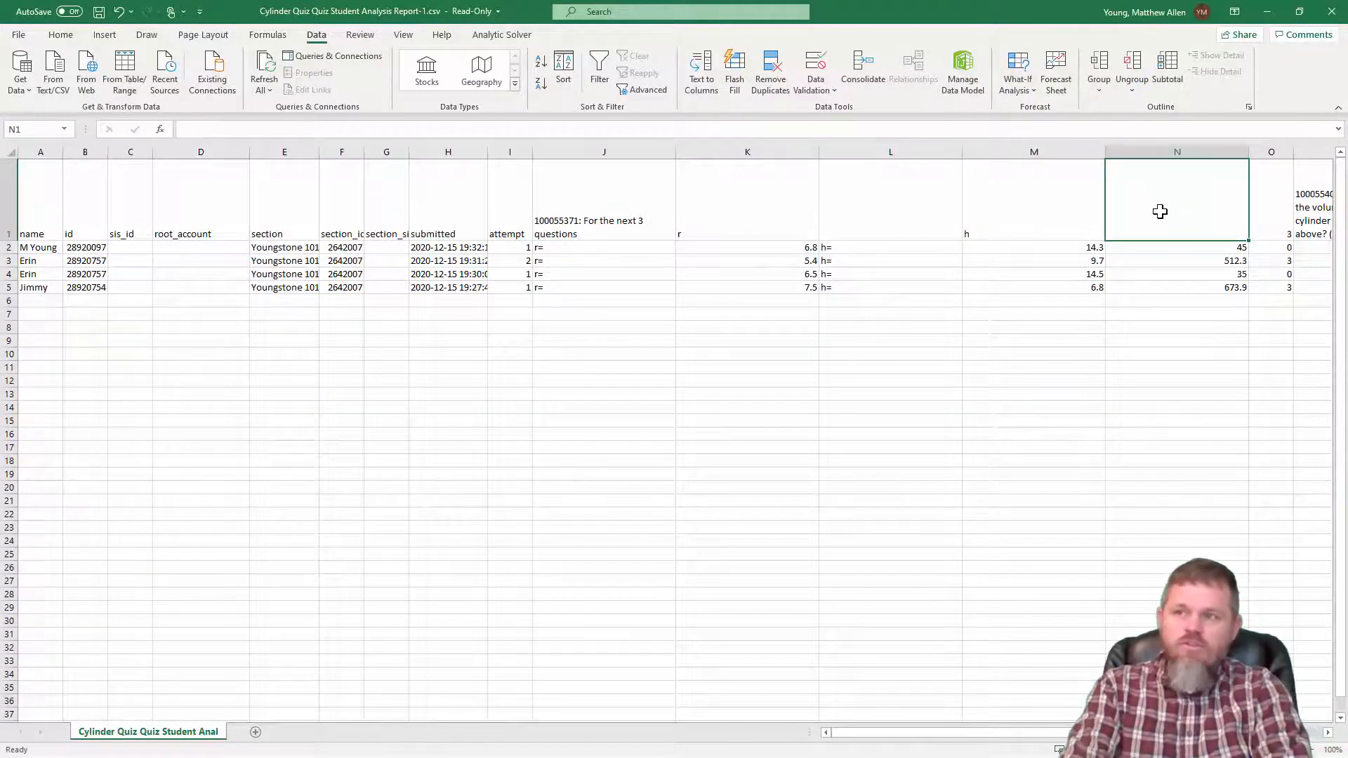
{"action": "type", "text": "Student SA"}
{"action": "key", "text": "Return"}
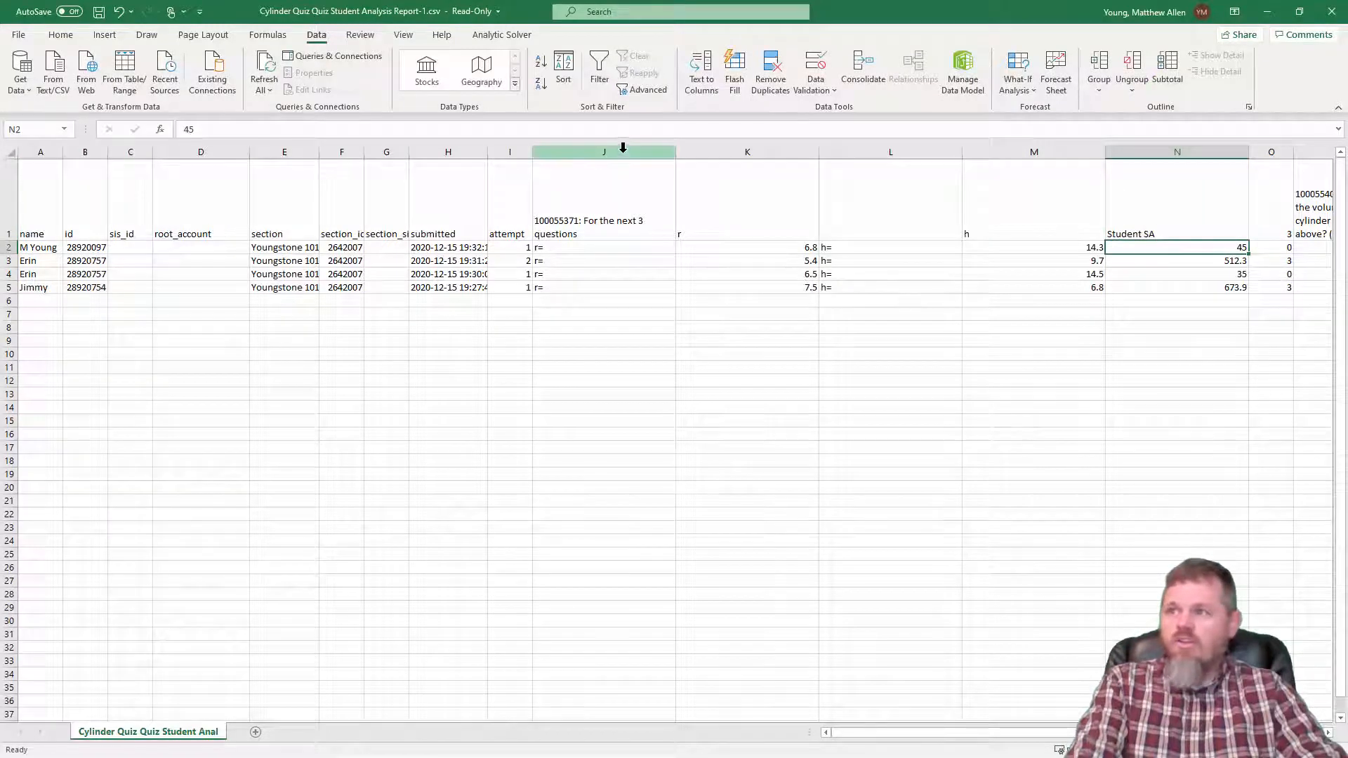
Delete the leftover r= and h= label columns and fit the r, h and Student SA columns to their contents.
{"action": "left_click", "coordinate": [622, 152]}
{"action": "right_click", "coordinate": [623, 148]}
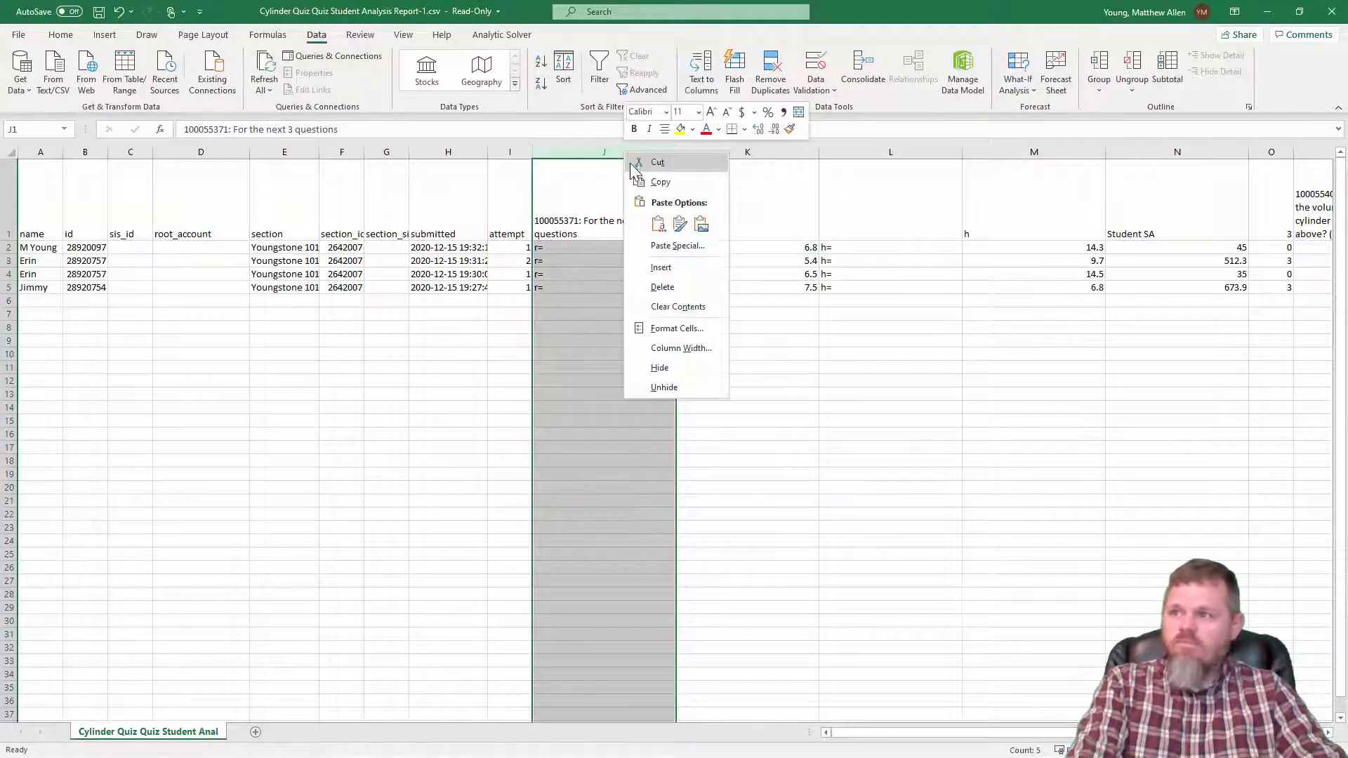
{"action": "left_click", "coordinate": [667, 279]}
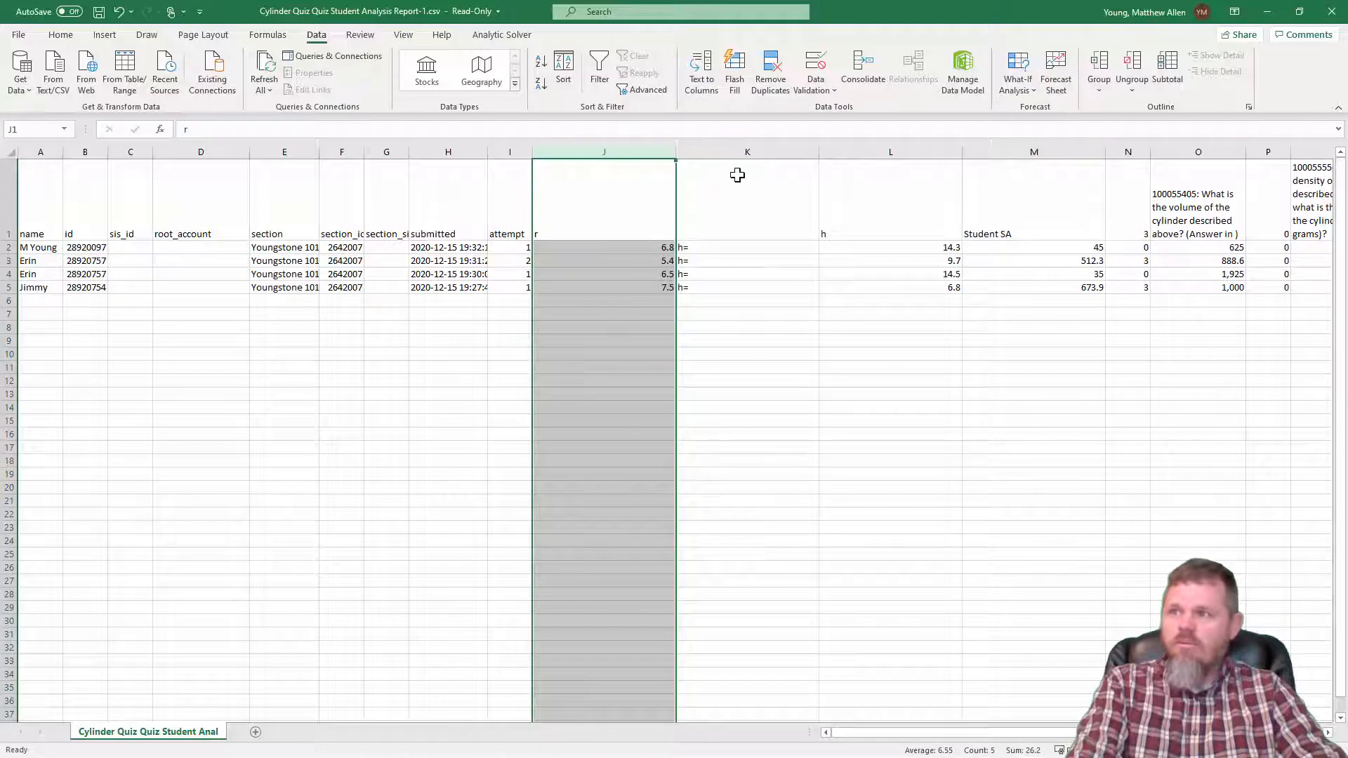
{"action": "double_click", "coordinate": [678, 154]}
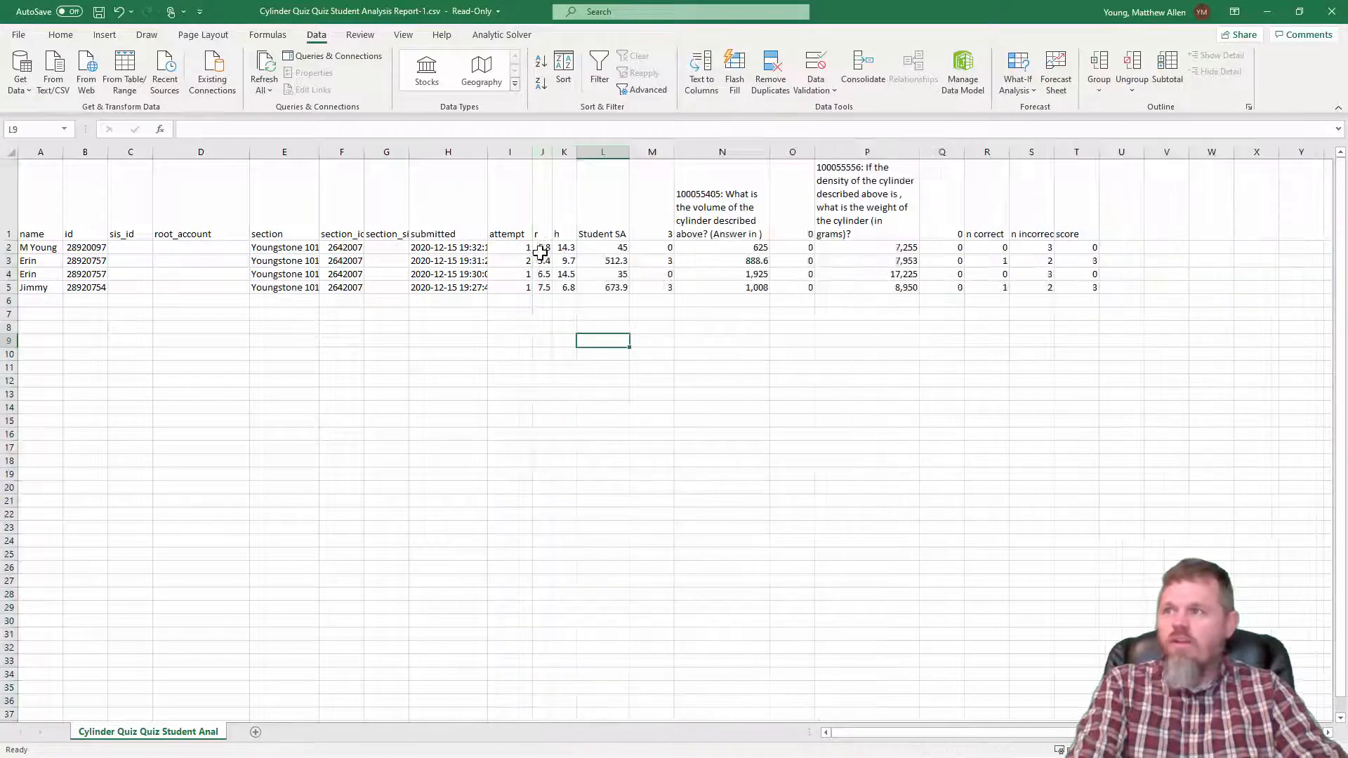
Compare the r and h values with the Student SA response in row 2 and check the points in column M.
{"action": "left_click", "coordinate": [538, 247]}
{"action": "left_click", "coordinate": [563, 247]}
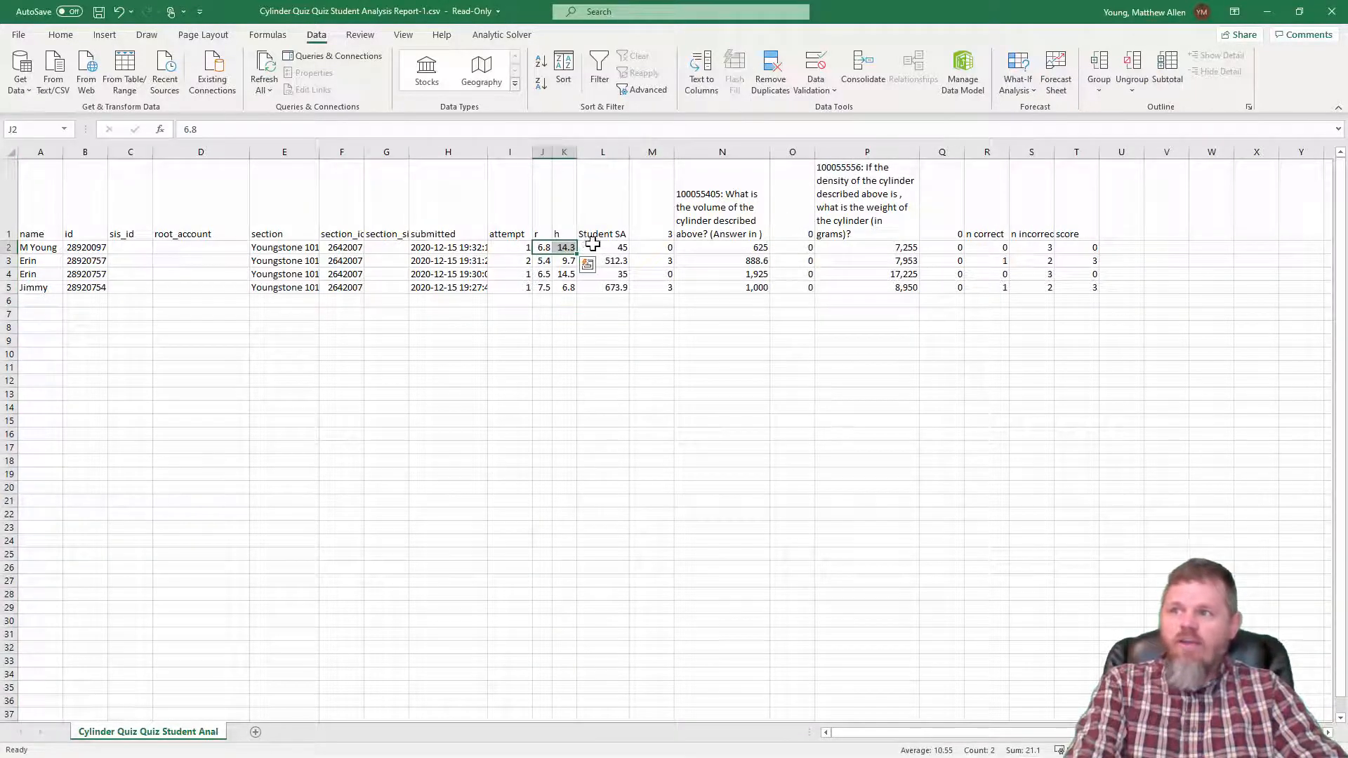
{"action": "left_click", "coordinate": [597, 247]}
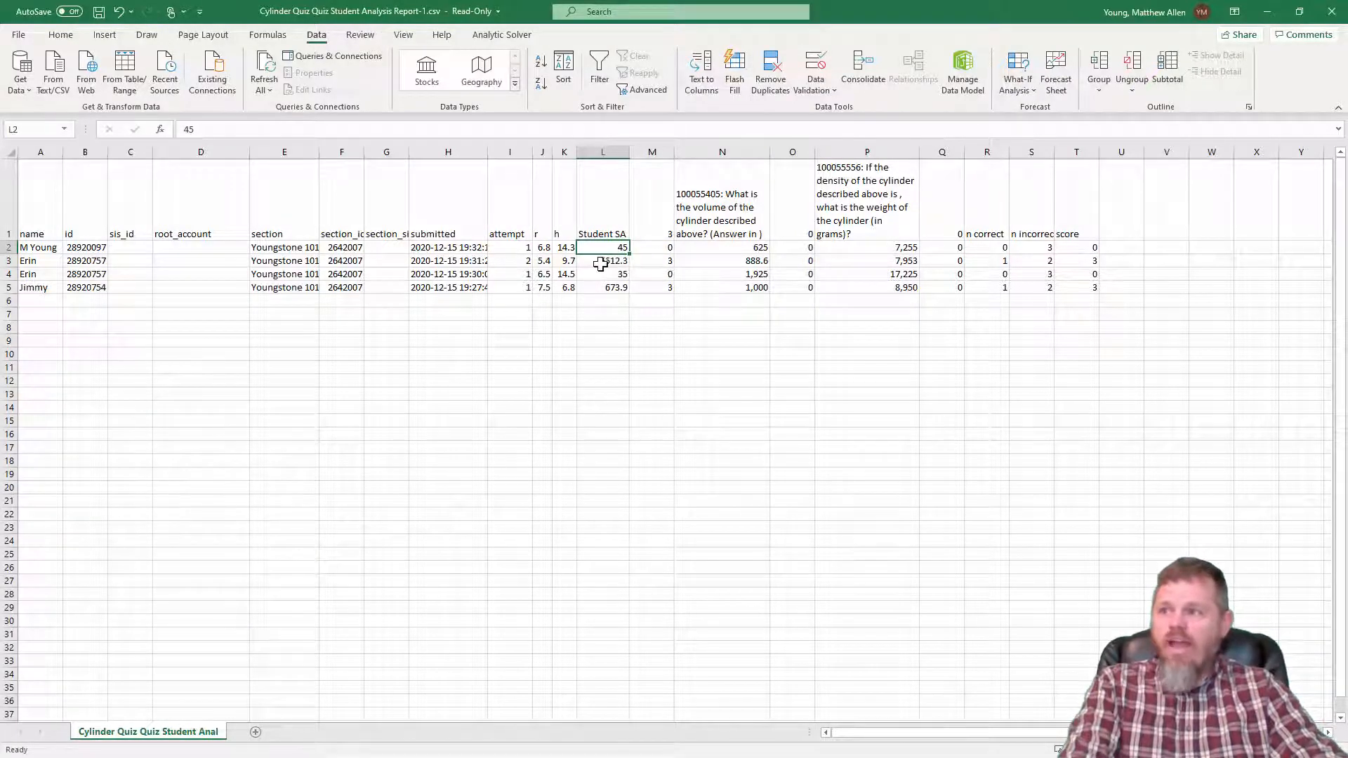
{"action": "left_click", "coordinate": [652, 263]}
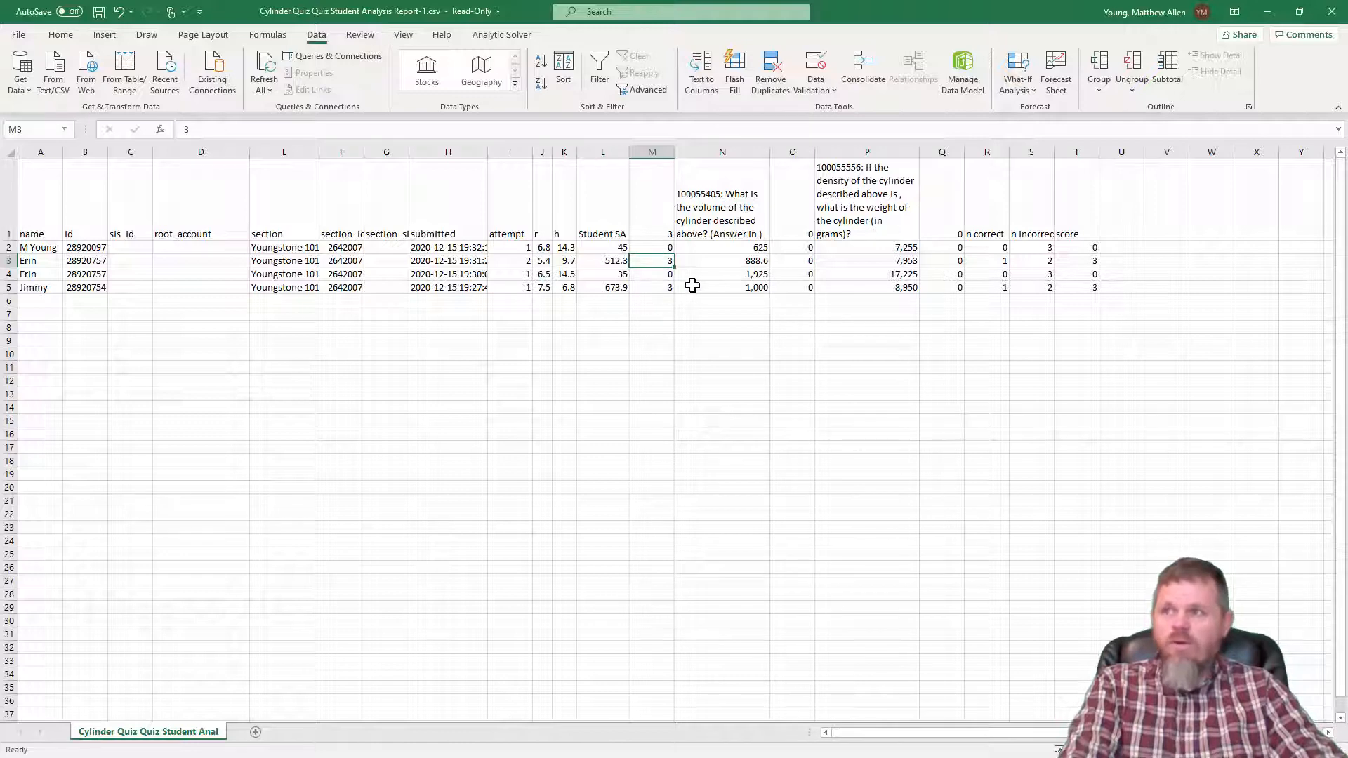
Replace the volume question header in N1 with Student Volume.
{"action": "left_click", "coordinate": [709, 208]}
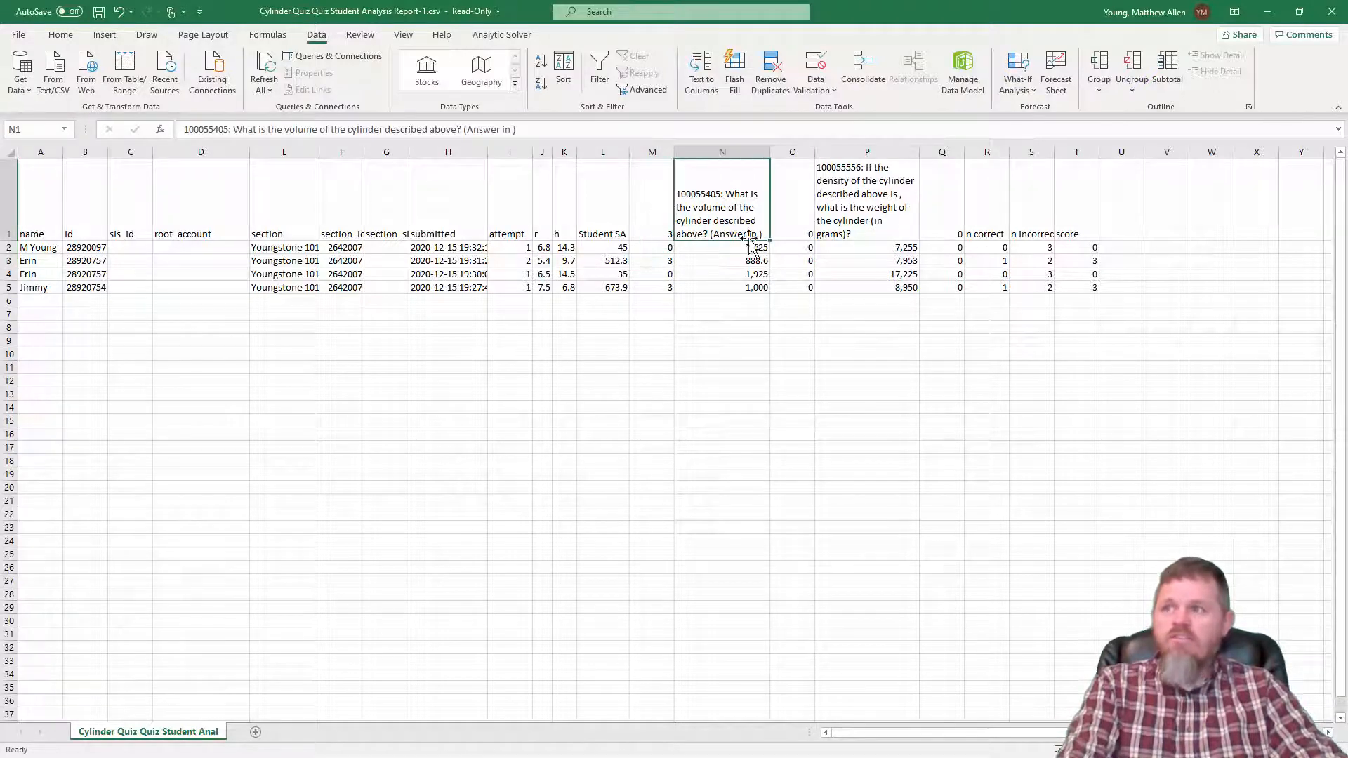
{"action": "type", "text": "Student Volume"}
{"action": "key", "text": "Return"}
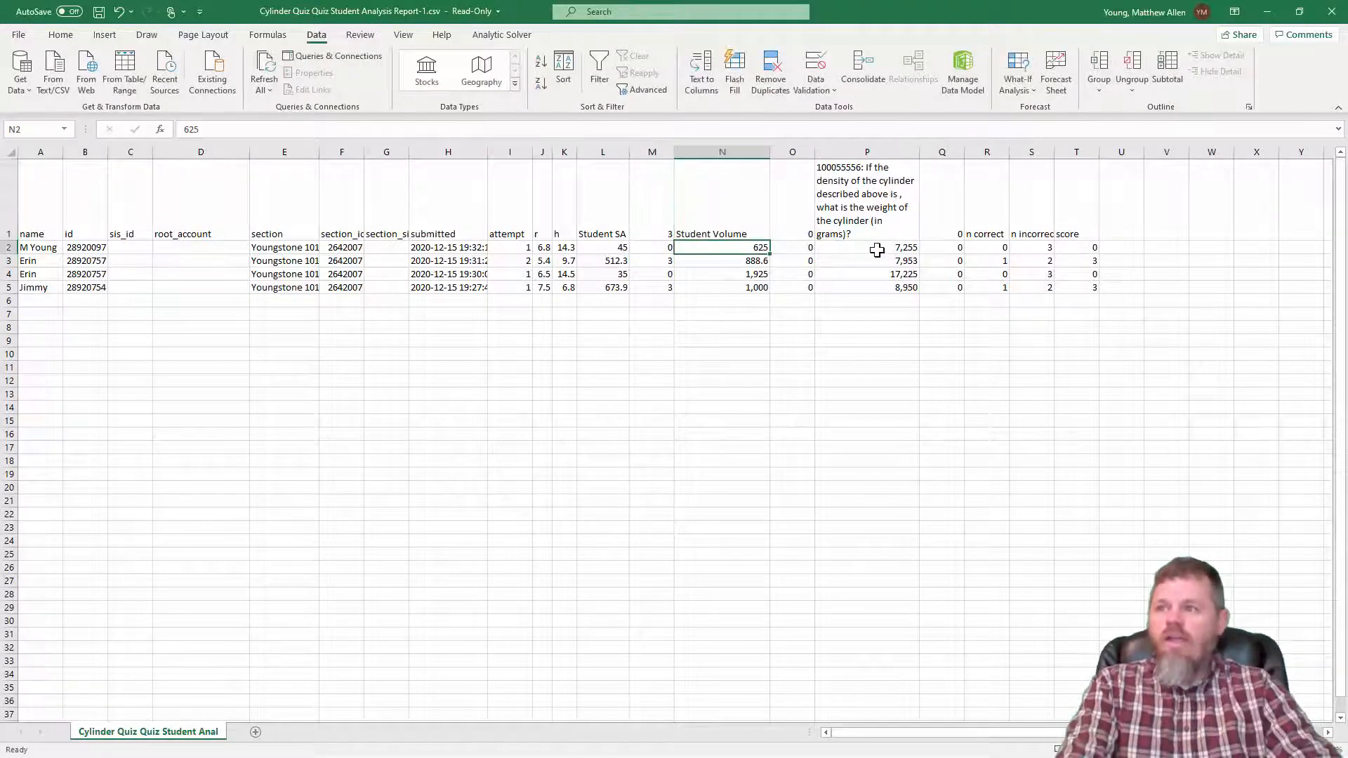
Replace the header of the volume points column in O1 with Actual Volume and select the header row.
{"action": "left_click_drag", "start_coordinate": [803, 250], "coordinate": [802, 290]}
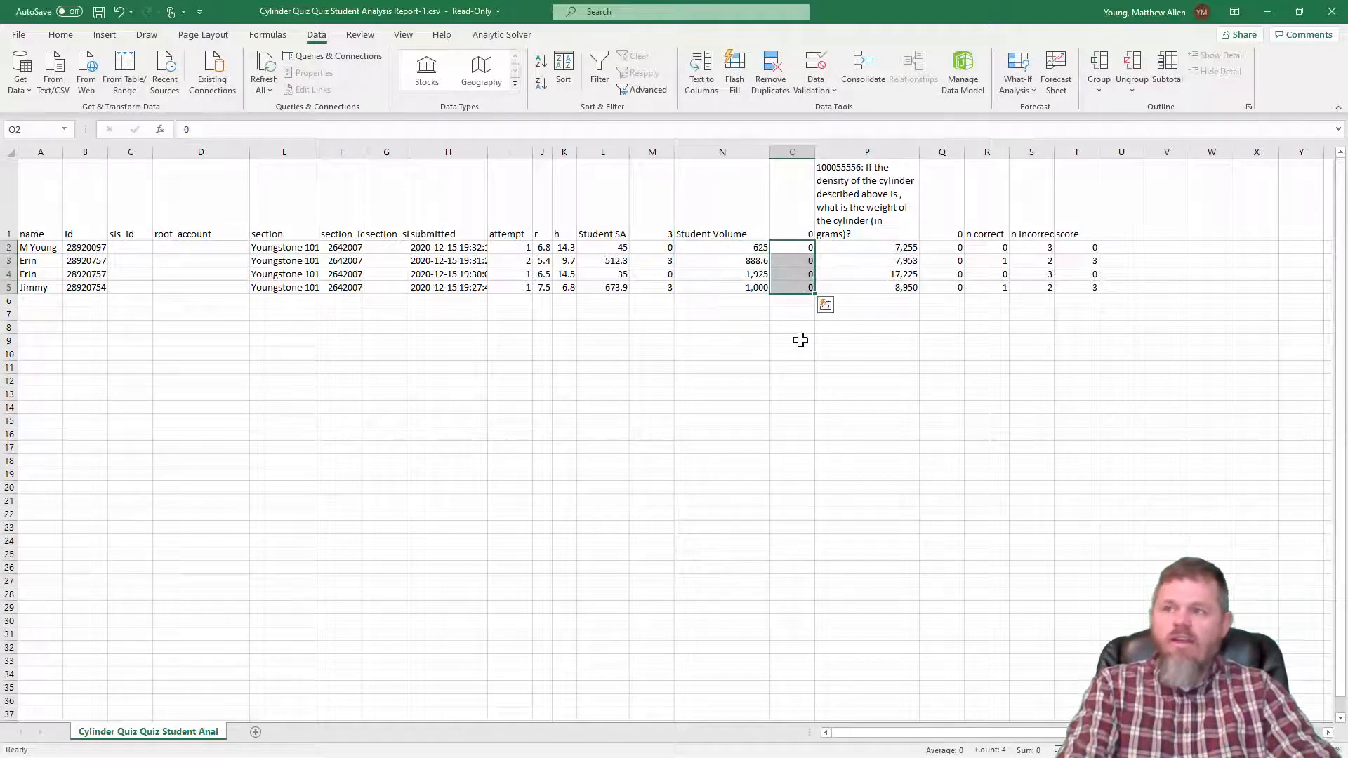
{"action": "left_click", "coordinate": [793, 184]}
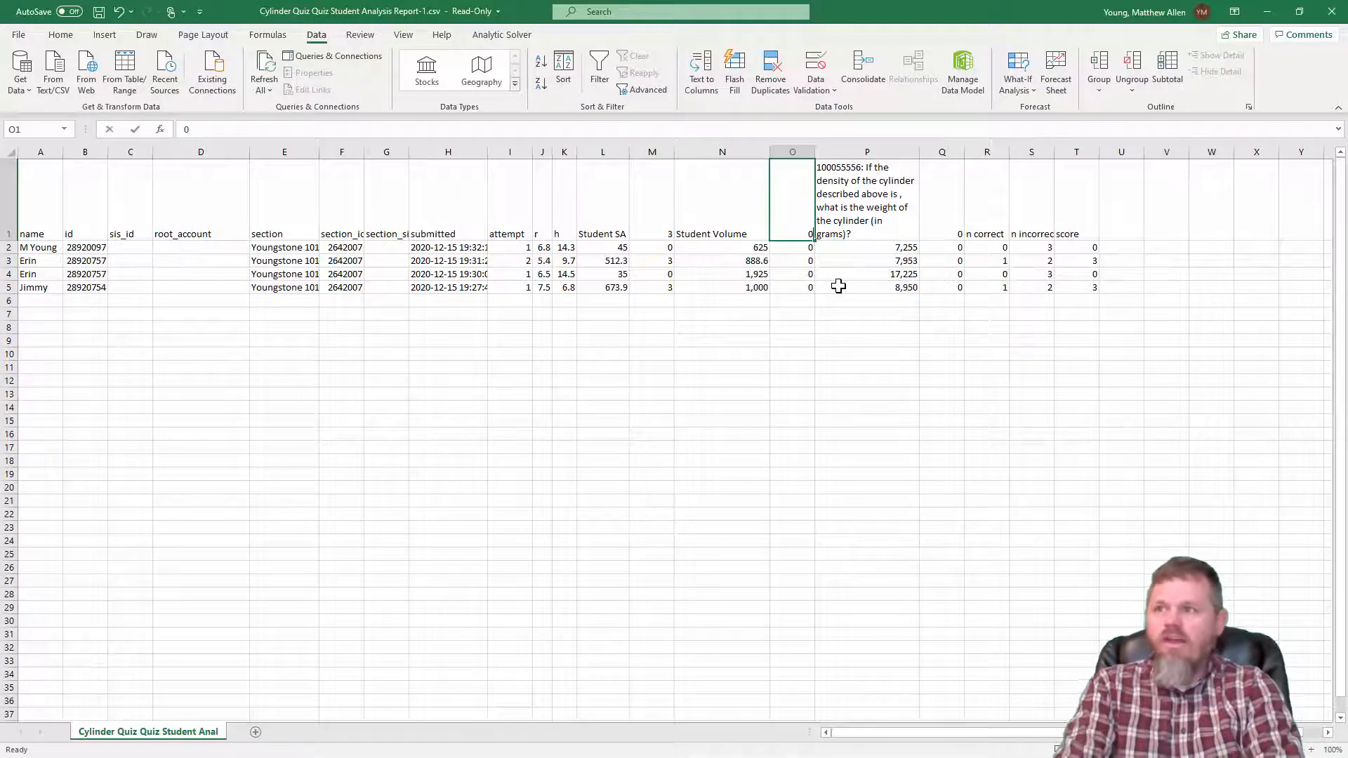
{"action": "type", "text": "Actual V"}
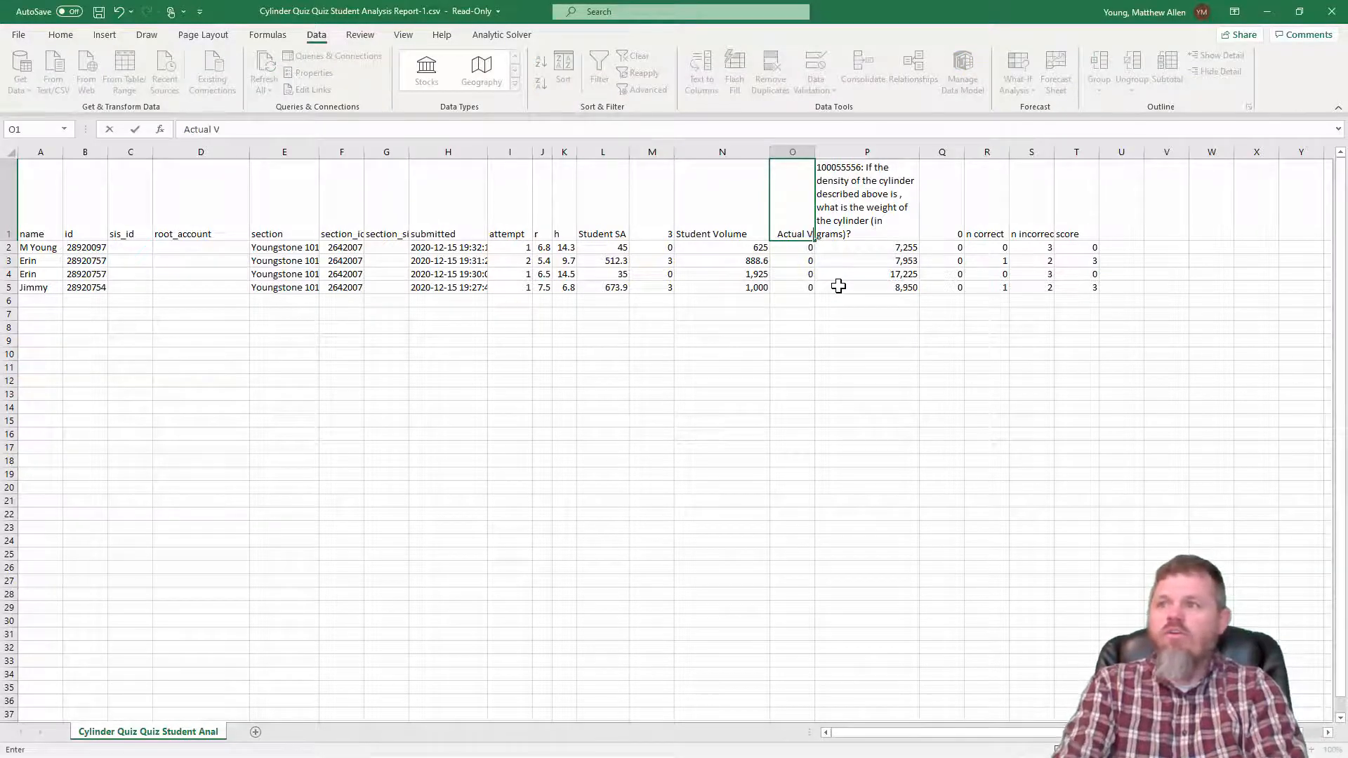
{"action": "type", "text": "olume"}
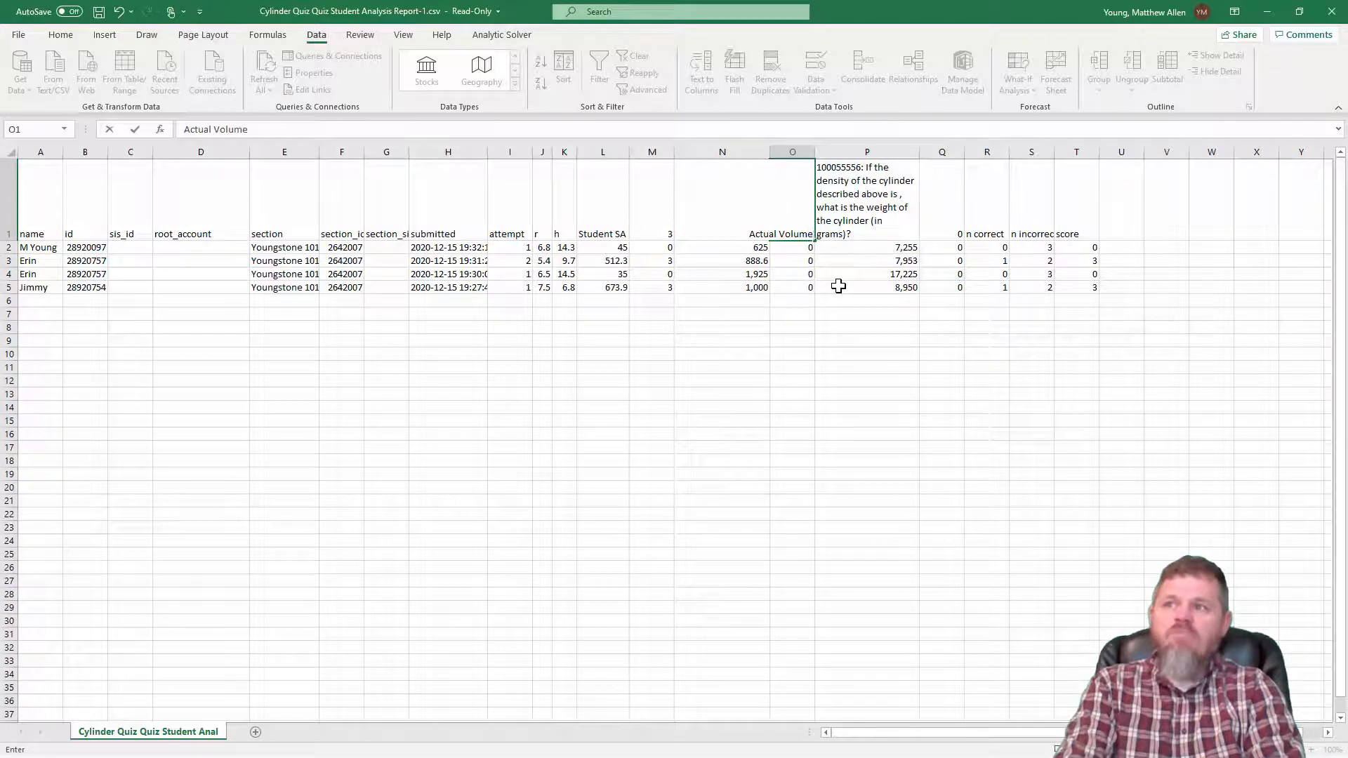
{"action": "key", "text": "Return"}
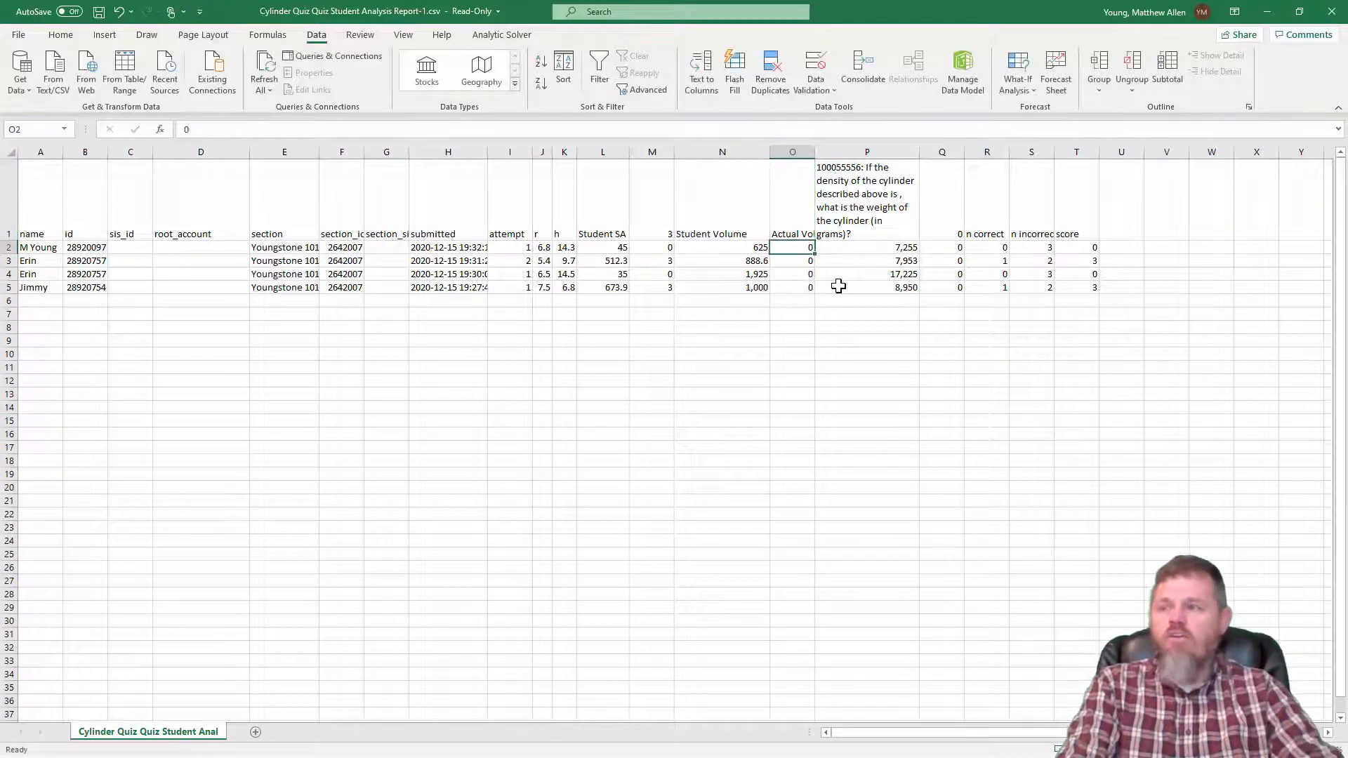
{"action": "left_click", "coordinate": [11, 210]}
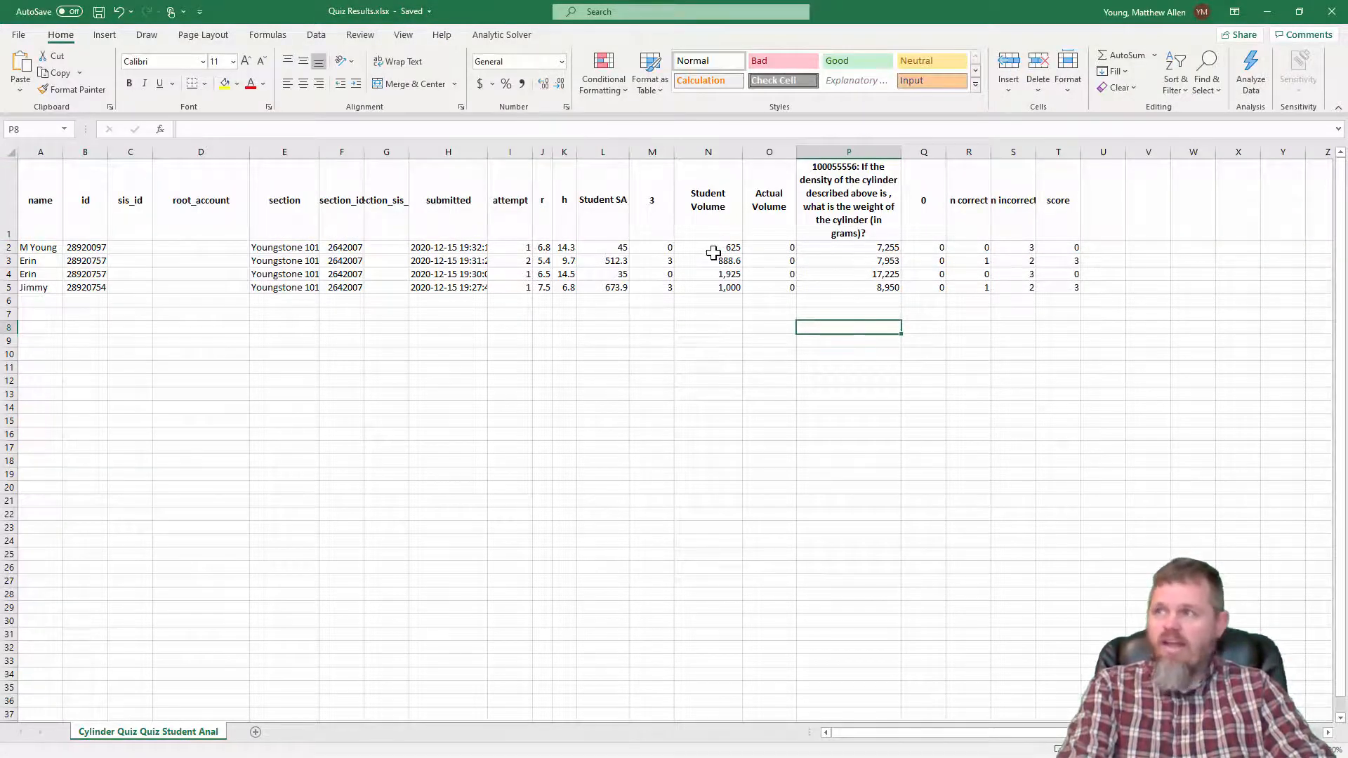
Calculate the actual cylinder volume in O2 with =PI()*J2^2*K2 and copy the formula down to O5.
{"action": "left_click", "coordinate": [774, 247]}
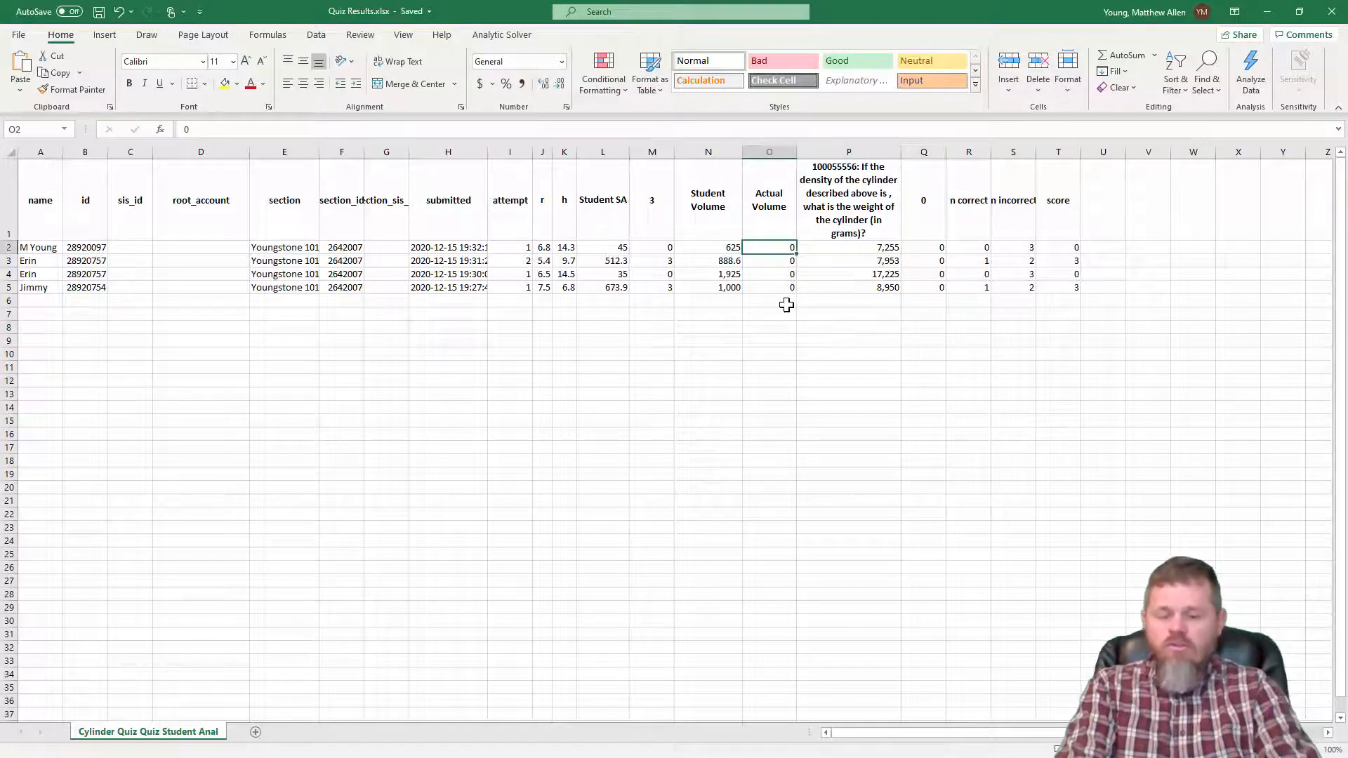
{"action": "type", "text": "=pi()*"}
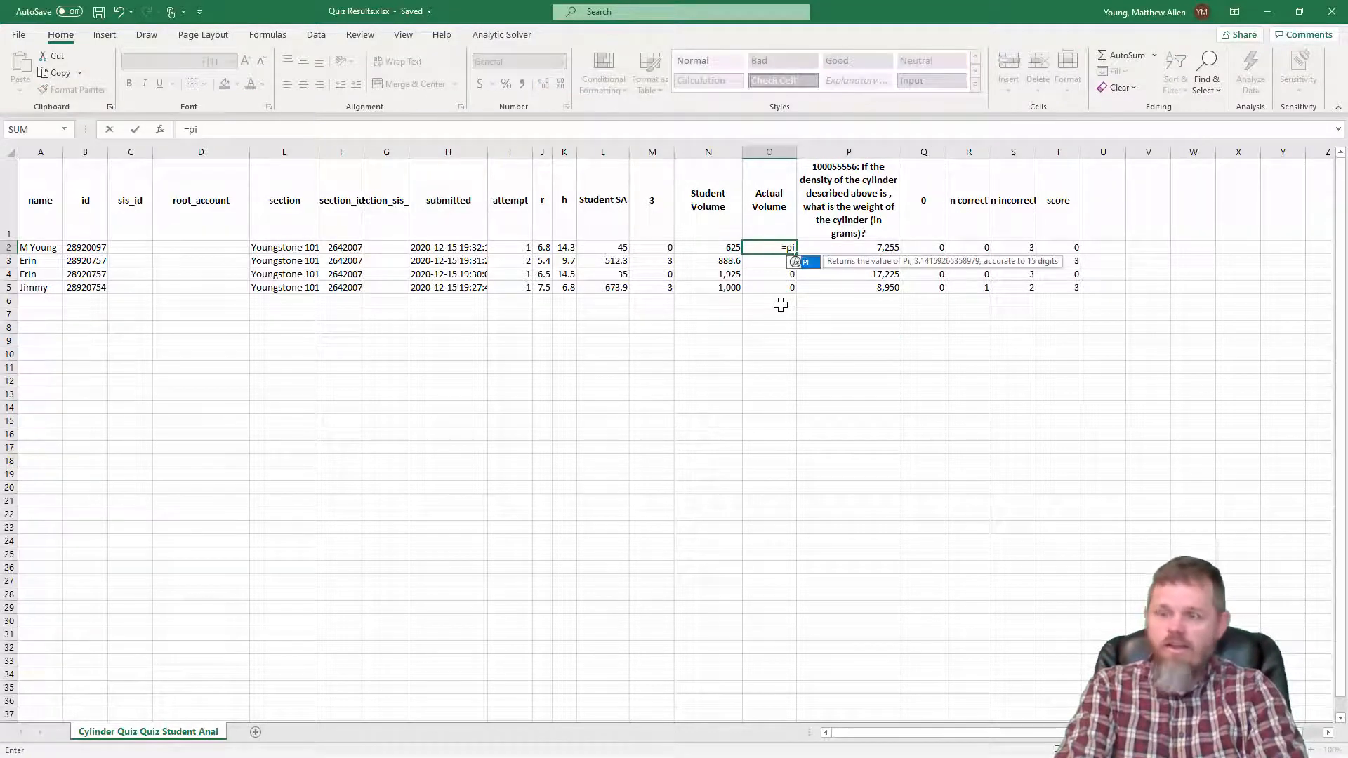
{"action": "left_click", "coordinate": [544, 247]}
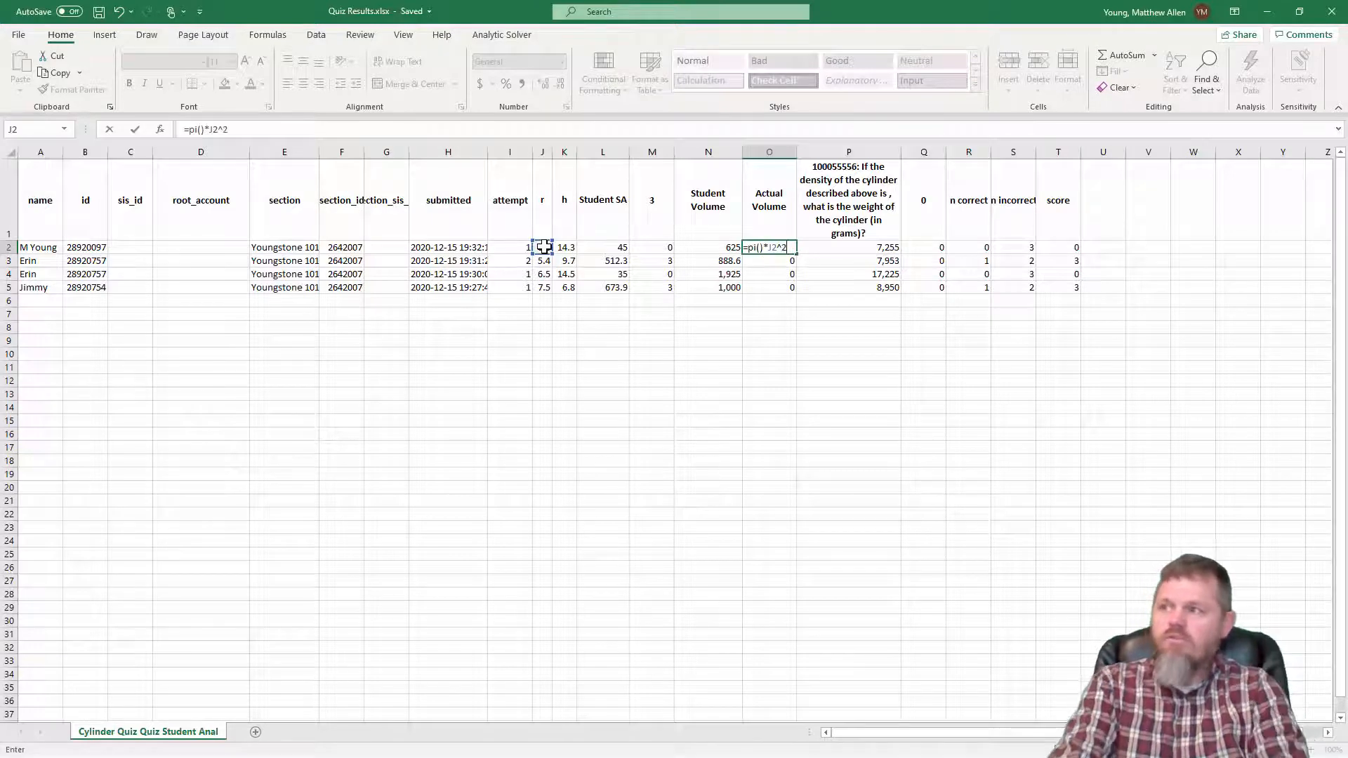
{"action": "type", "text": "^2*"}
{"action": "left_click", "coordinate": [566, 247]}
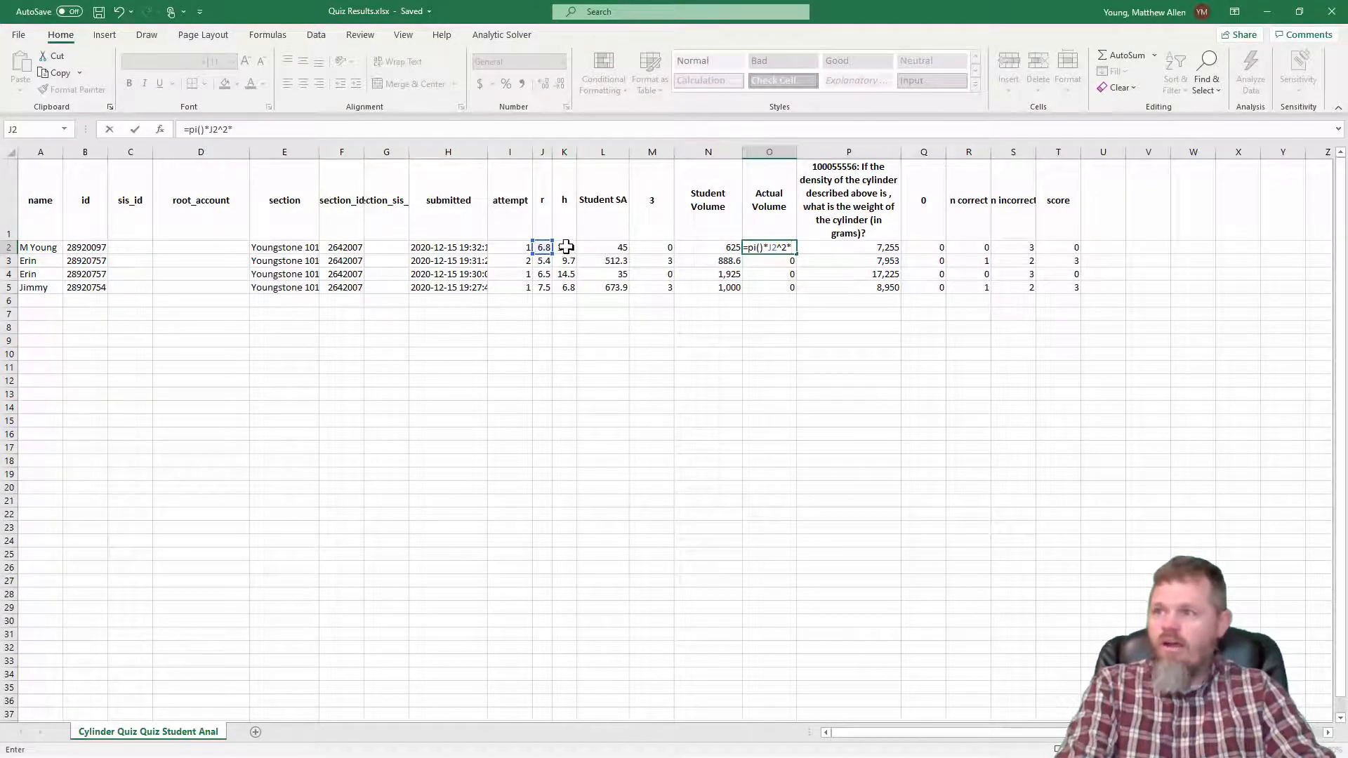
{"action": "key", "text": "Return"}
{"action": "left_click", "coordinate": [774, 244]}
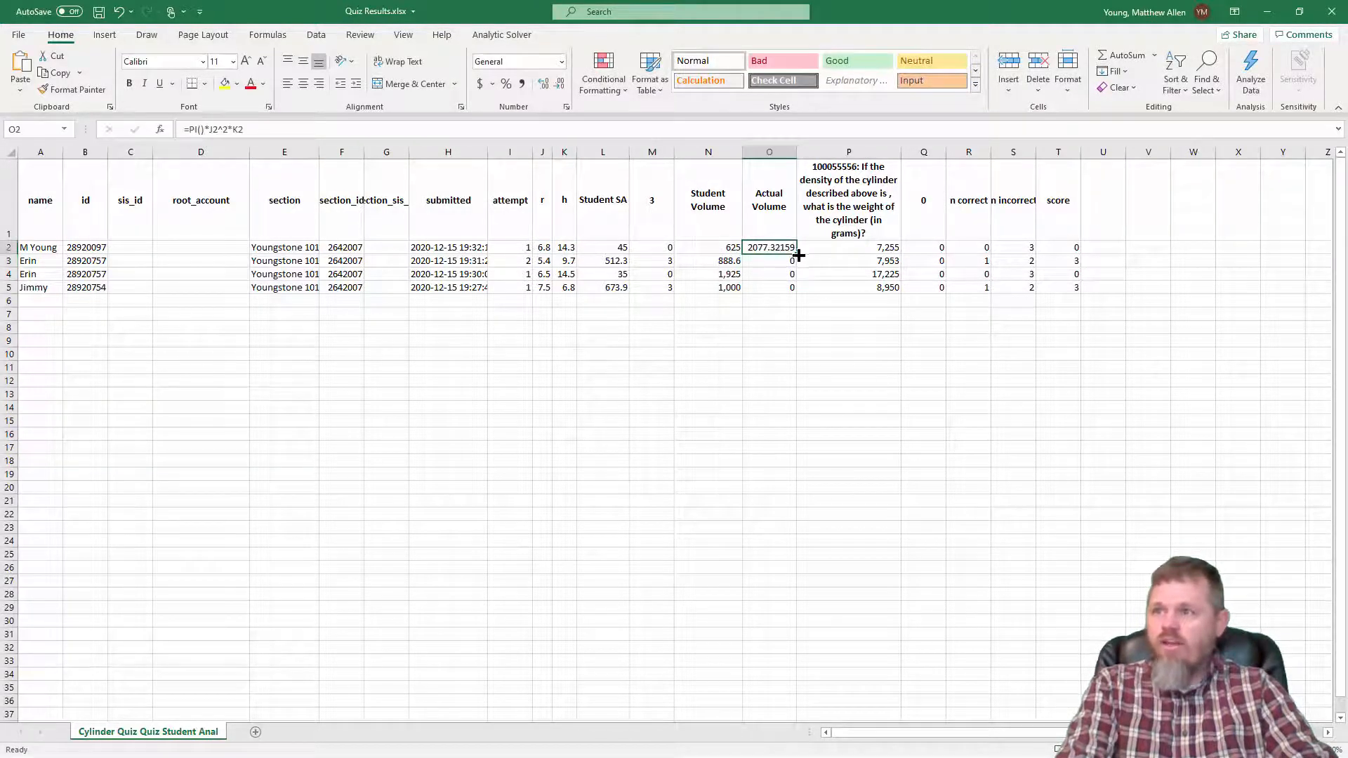
{"action": "left_click_drag", "start_coordinate": [795, 257], "coordinate": [787, 293]}
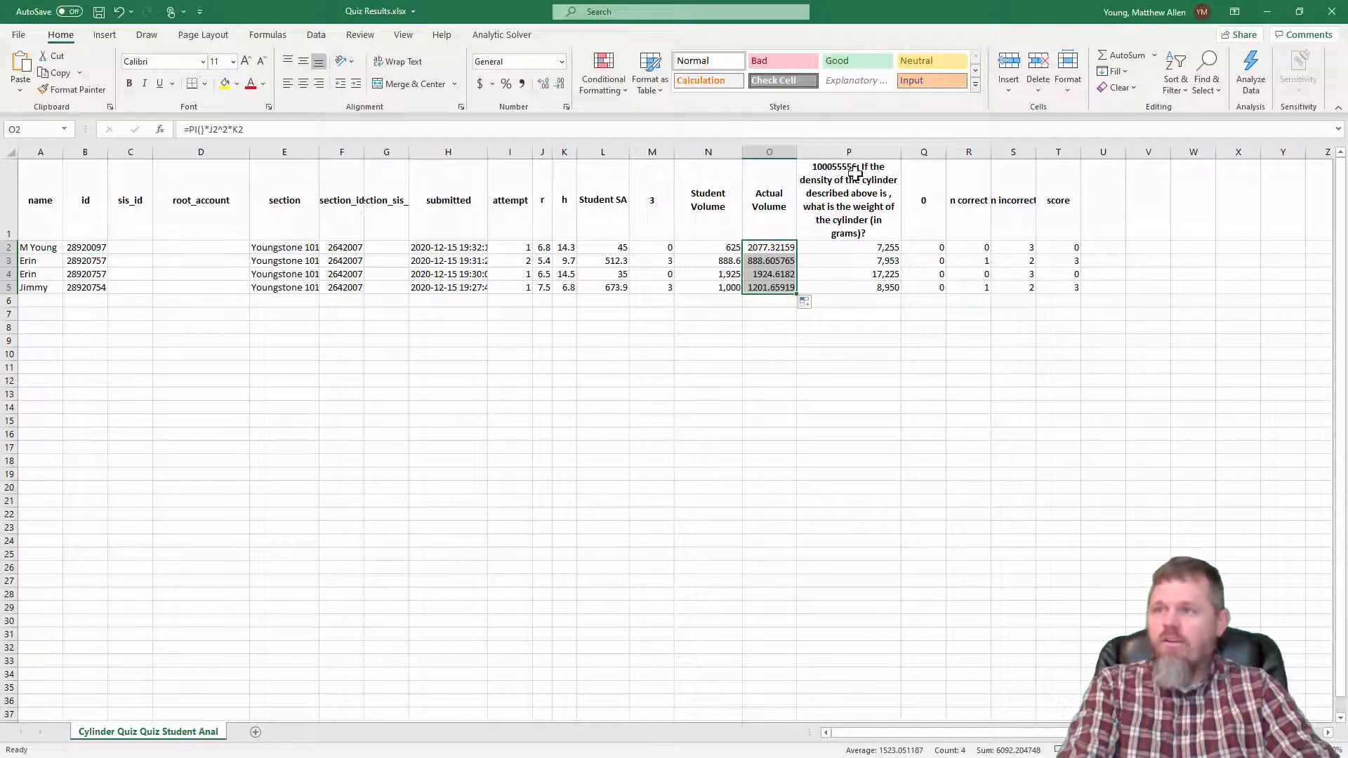
Insert a blank column before the weight question in column P and give it the header Volume Difference.
{"action": "left_click", "coordinate": [850, 151]}
{"action": "right_click", "coordinate": [858, 154]}
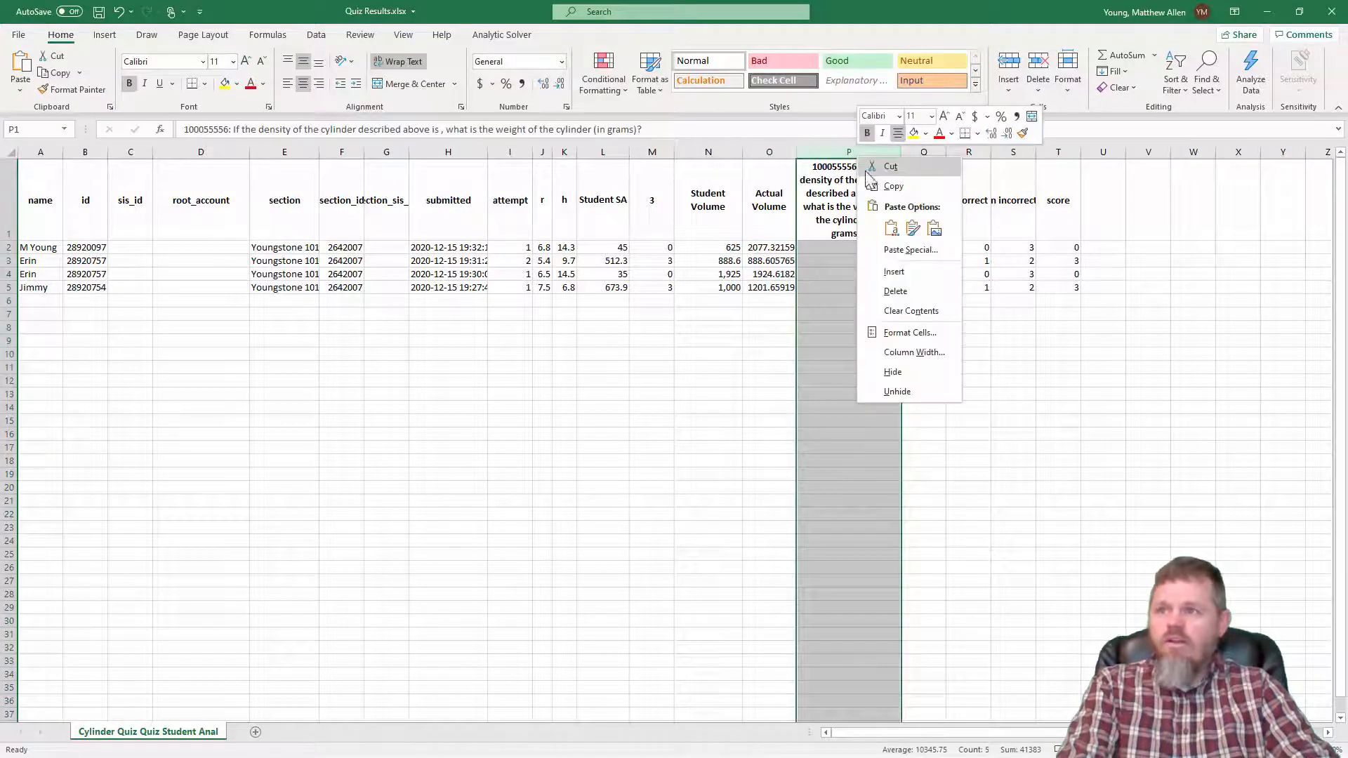
{"action": "left_click", "coordinate": [894, 271]}
{"action": "left_click", "coordinate": [819, 225]}
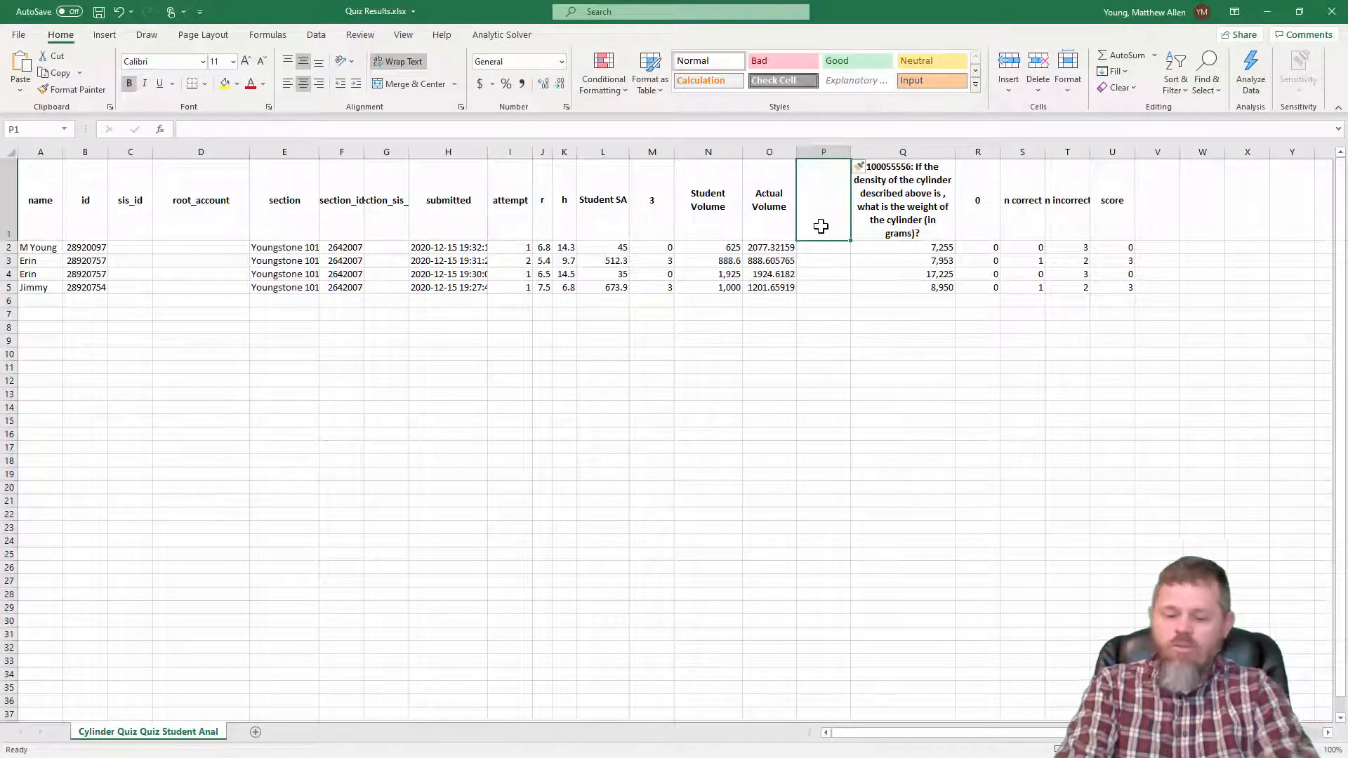
{"action": "type", "text": "Volume Diffe"}
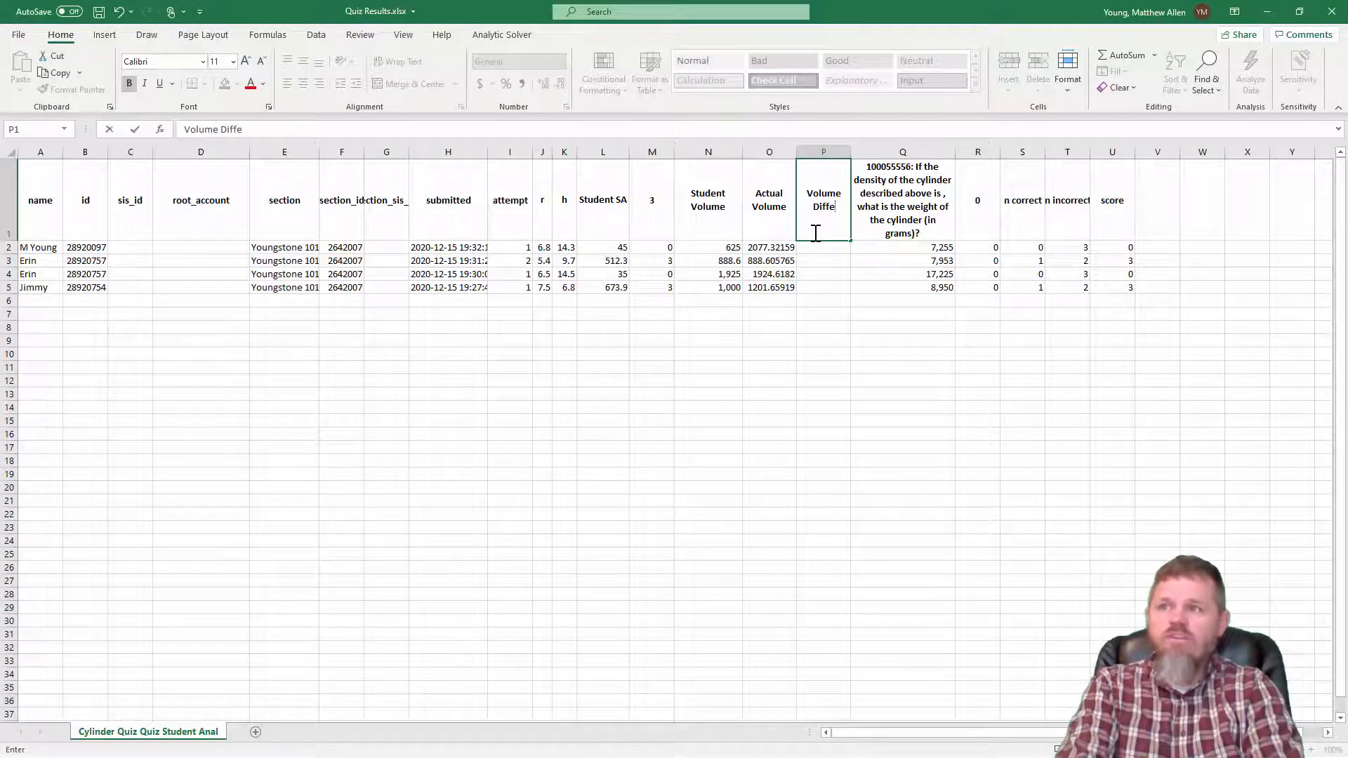
{"action": "type", "text": "rence"}
{"action": "key", "text": "Return"}
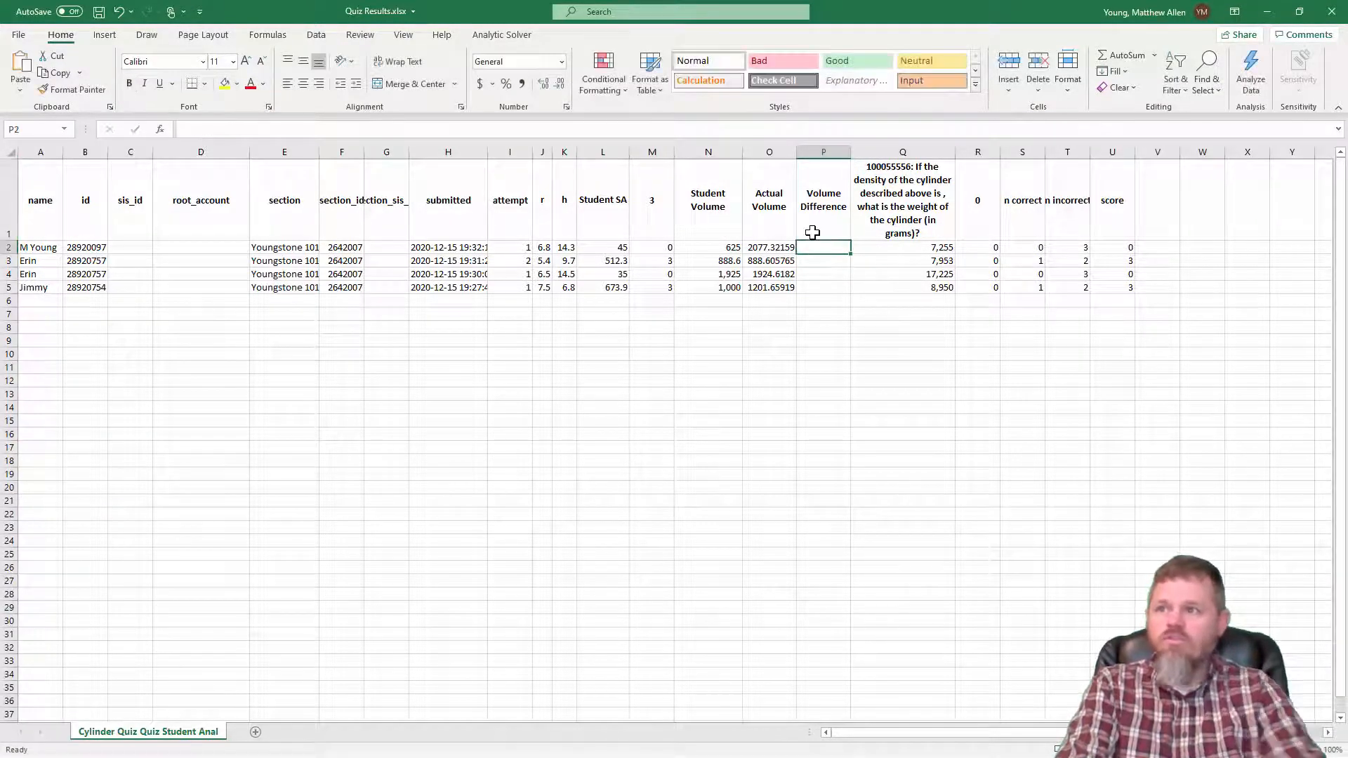
Subtract the actual from the student volume in P2 with =N2-O2 and fill the formula down to P5.
{"action": "type", "text": "="}
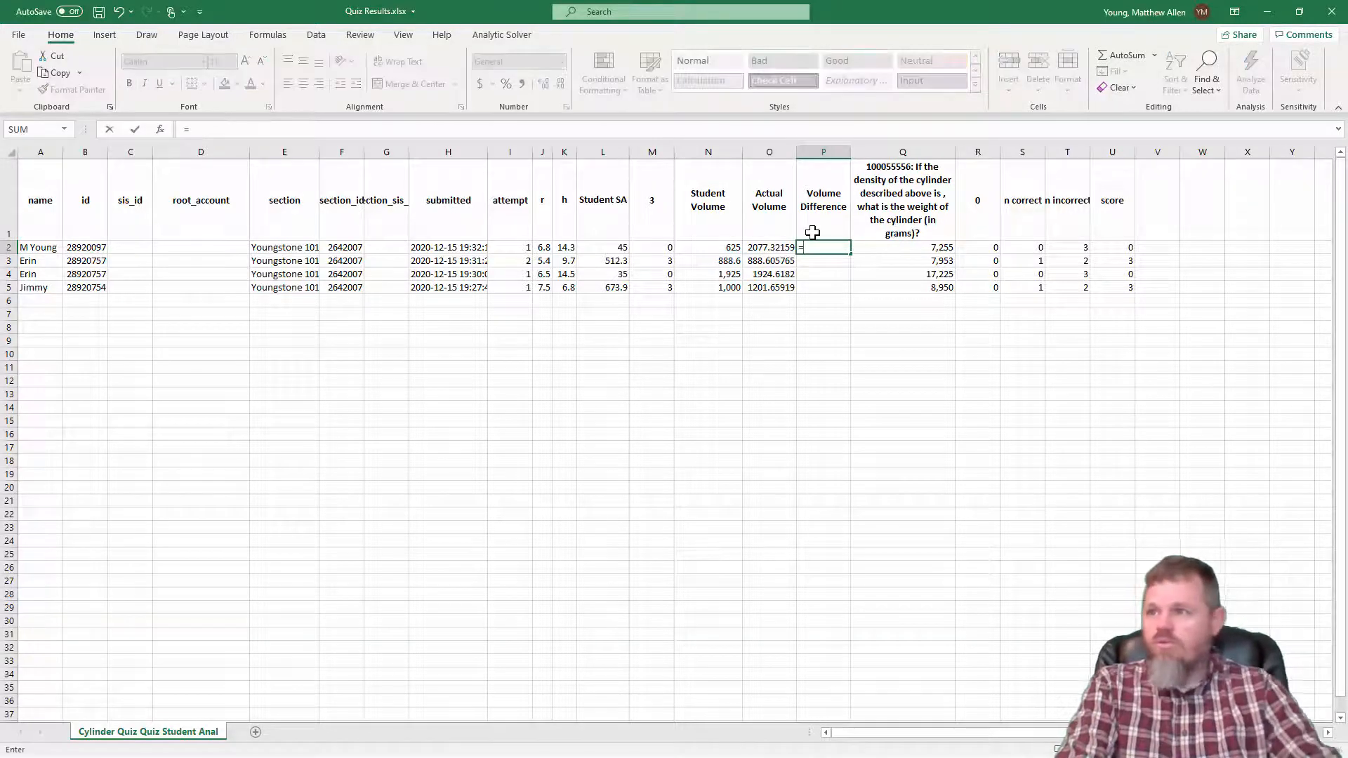
{"action": "left_click", "coordinate": [727, 245]}
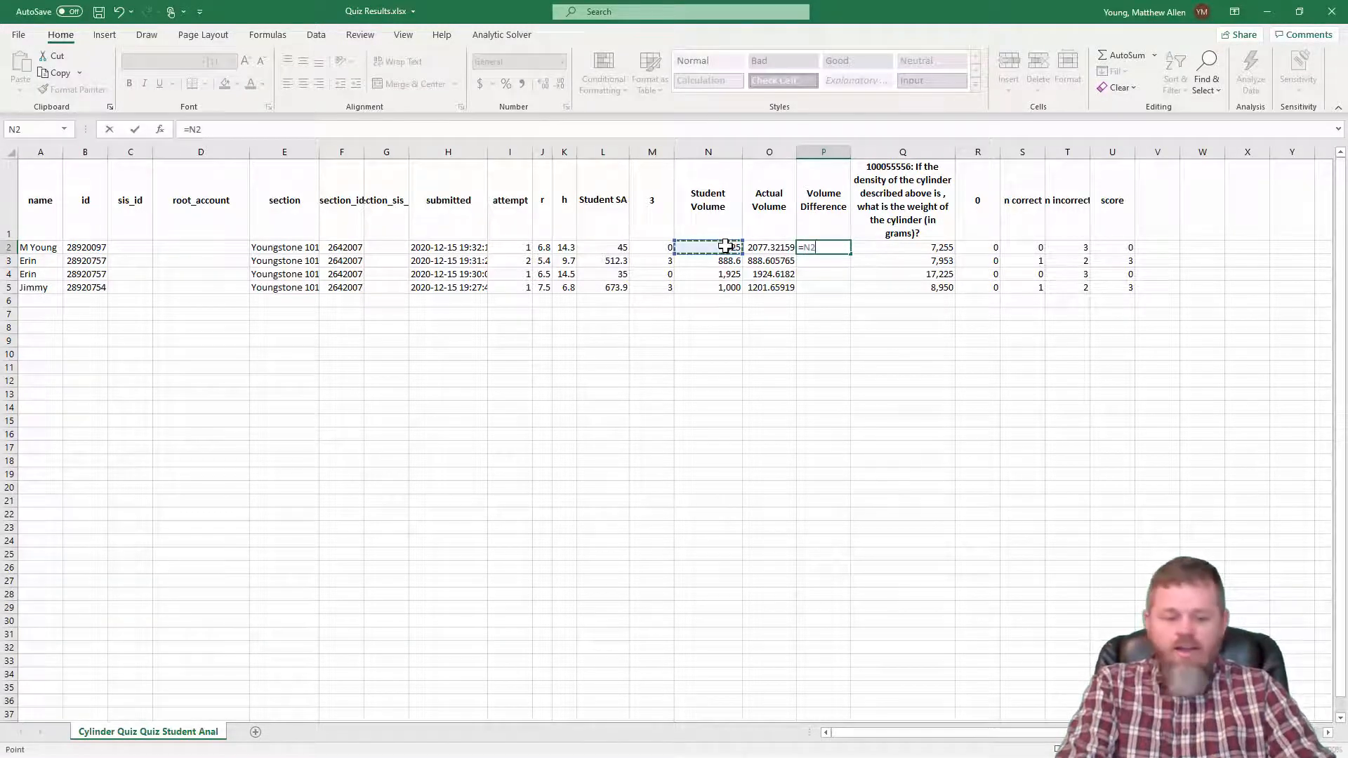
{"action": "left_click", "coordinate": [782, 246]}
{"action": "key", "text": "Return"}
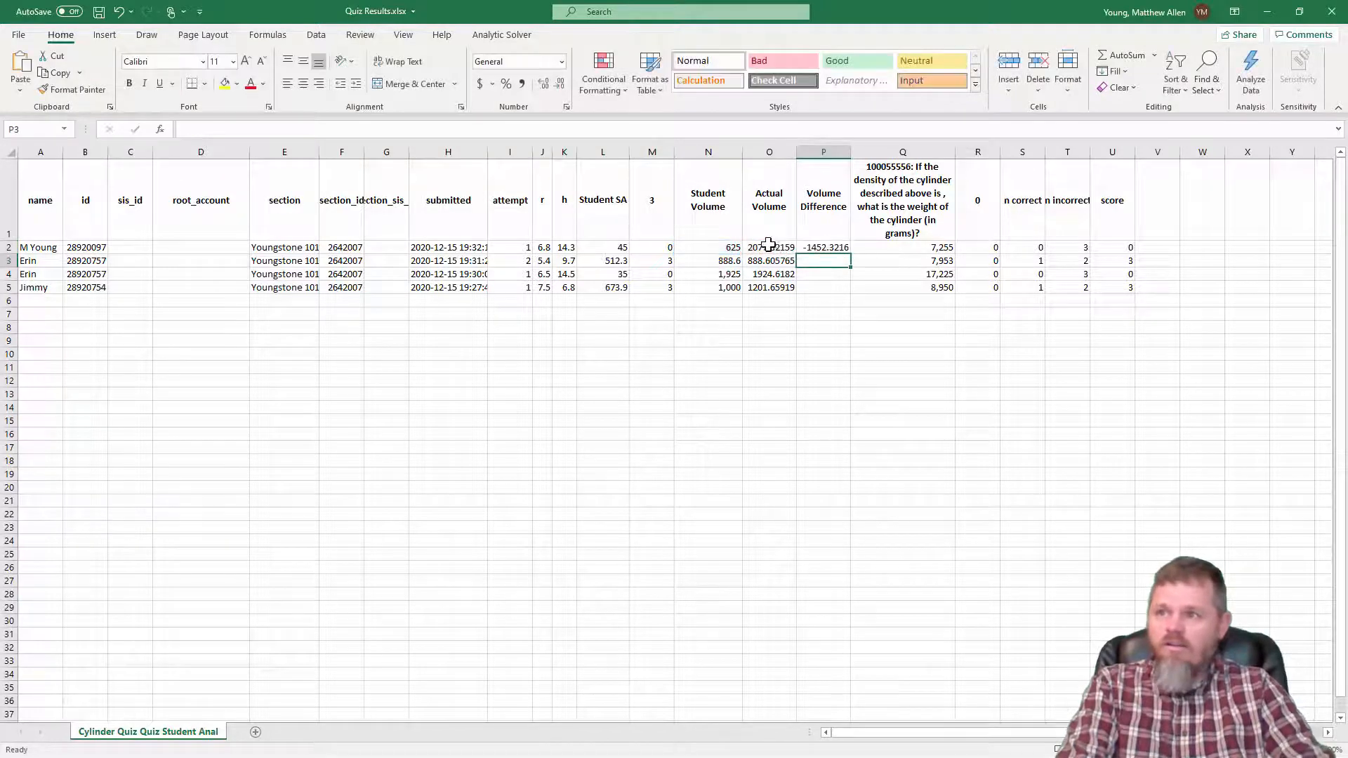
{"action": "left_click", "coordinate": [832, 247]}
{"action": "left_click_drag", "start_coordinate": [850, 254], "coordinate": [851, 290]}
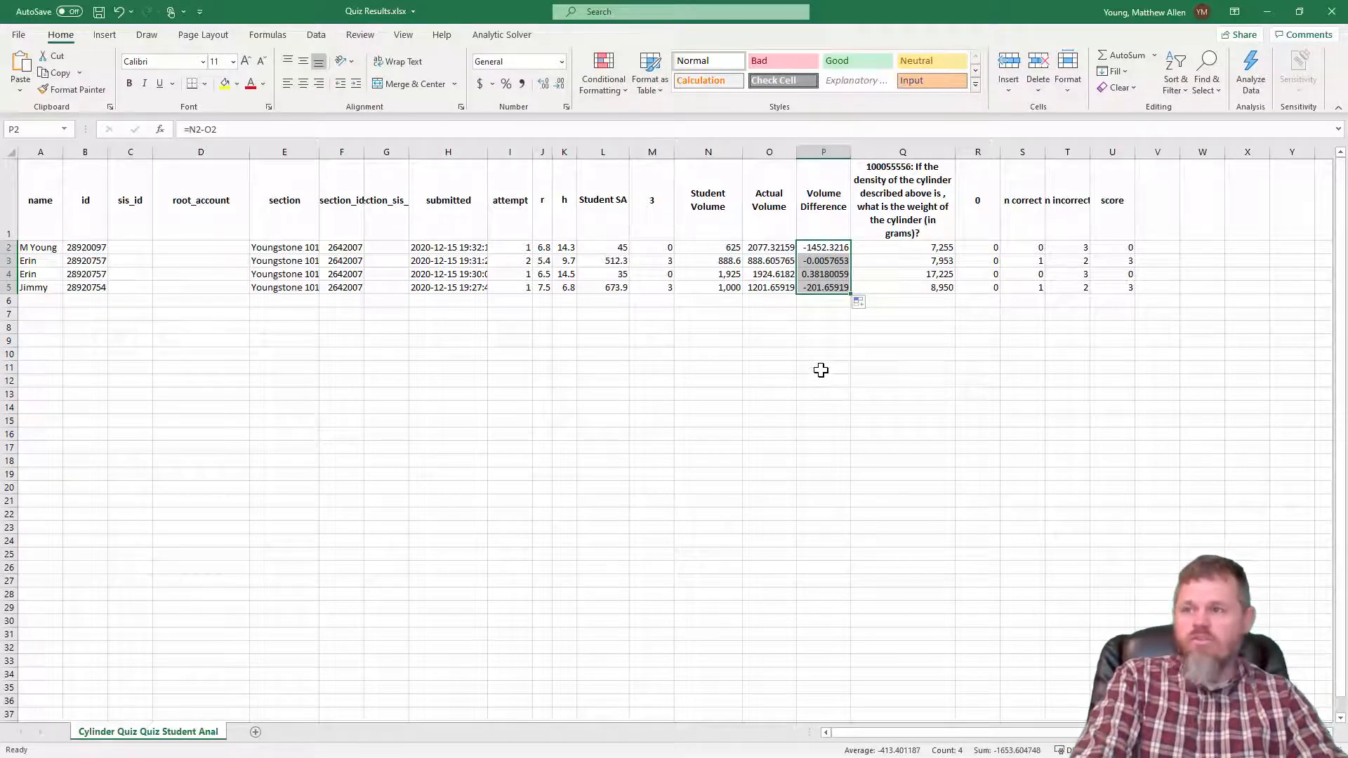
Round the volume differences to one decimal with =ROUND(N2-O2,1) in P2, fill down to P5 and check the results in P3:P4.
{"action": "left_click", "coordinate": [839, 249]}
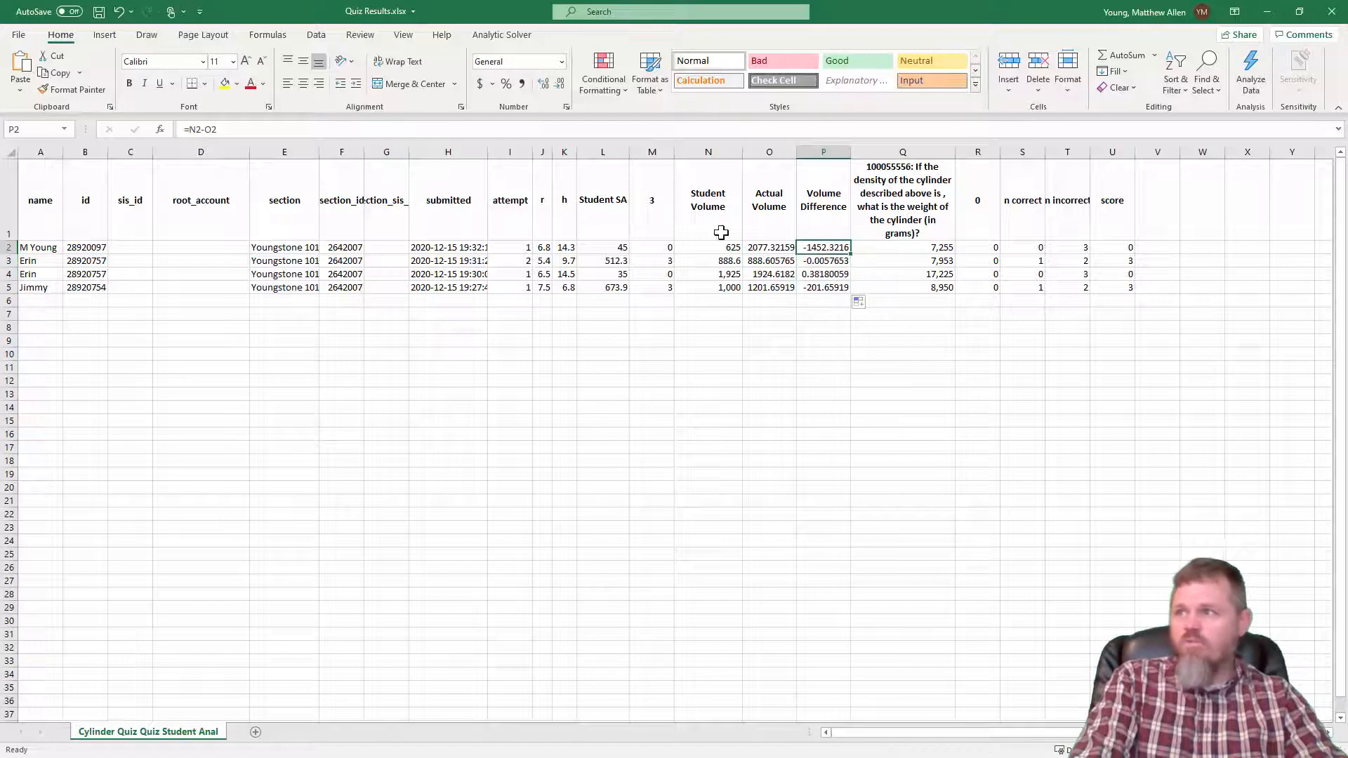
{"action": "left_click", "coordinate": [190, 129]}
{"action": "type", "text": "round("}
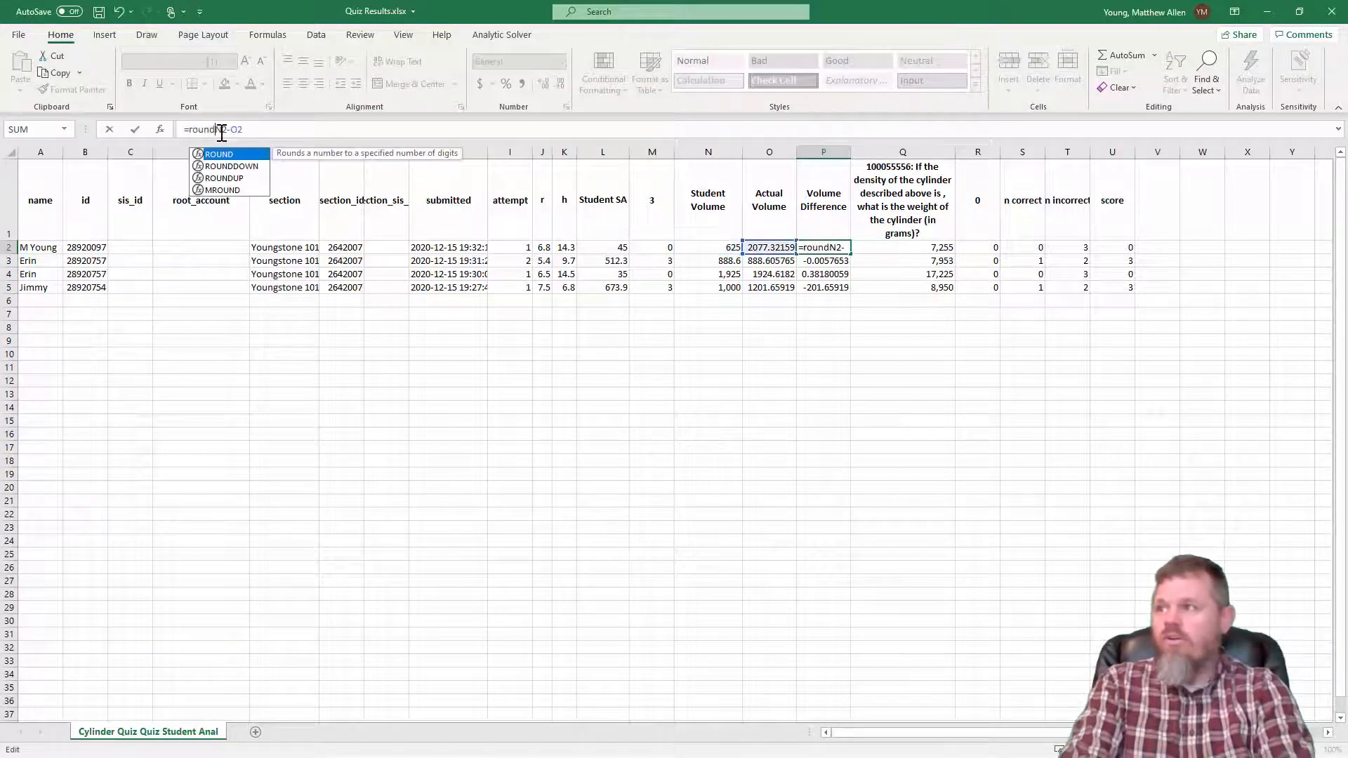
{"action": "key", "text": "End"}
{"action": "type", "text": ",1)"}
{"action": "key", "text": "ctrl+Return"}
{"action": "left_click_drag", "start_coordinate": [850, 253], "coordinate": [850, 294]}
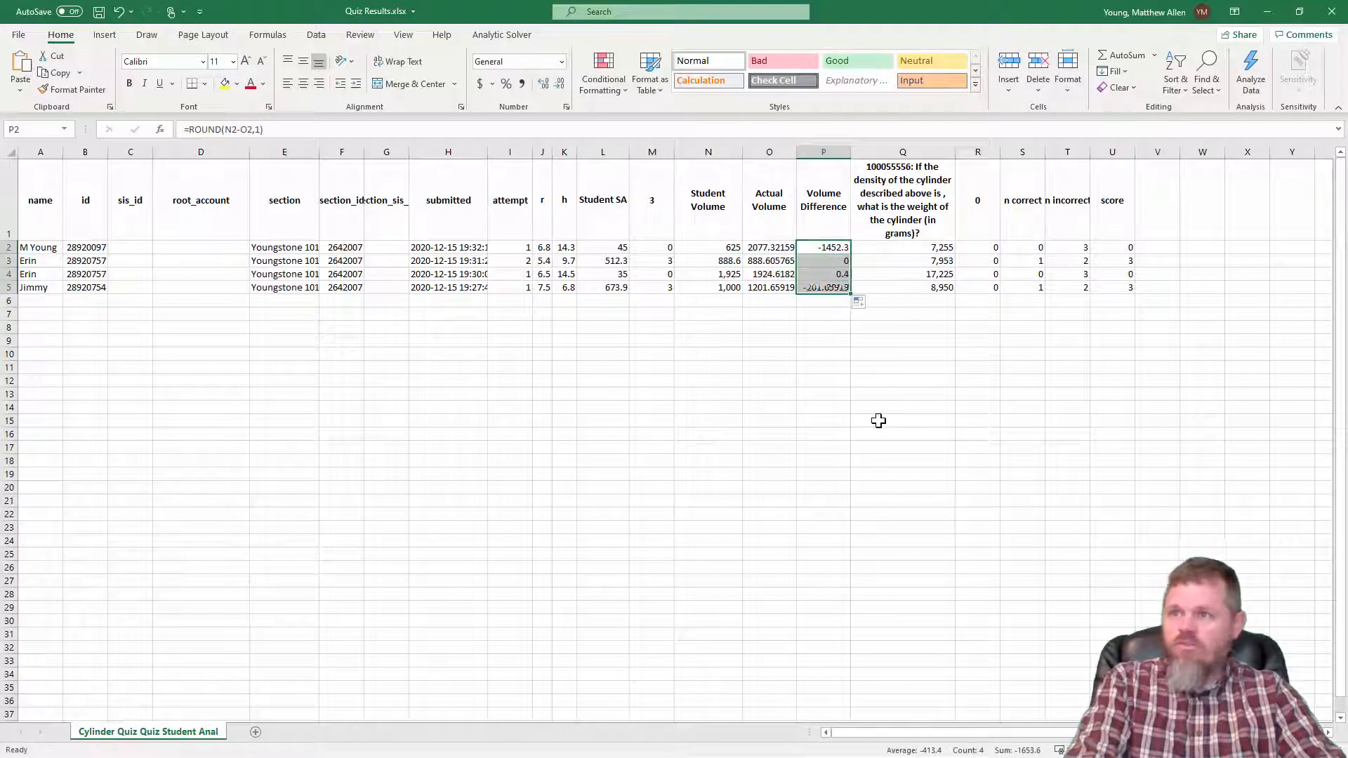
{"action": "left_click", "coordinate": [839, 379]}
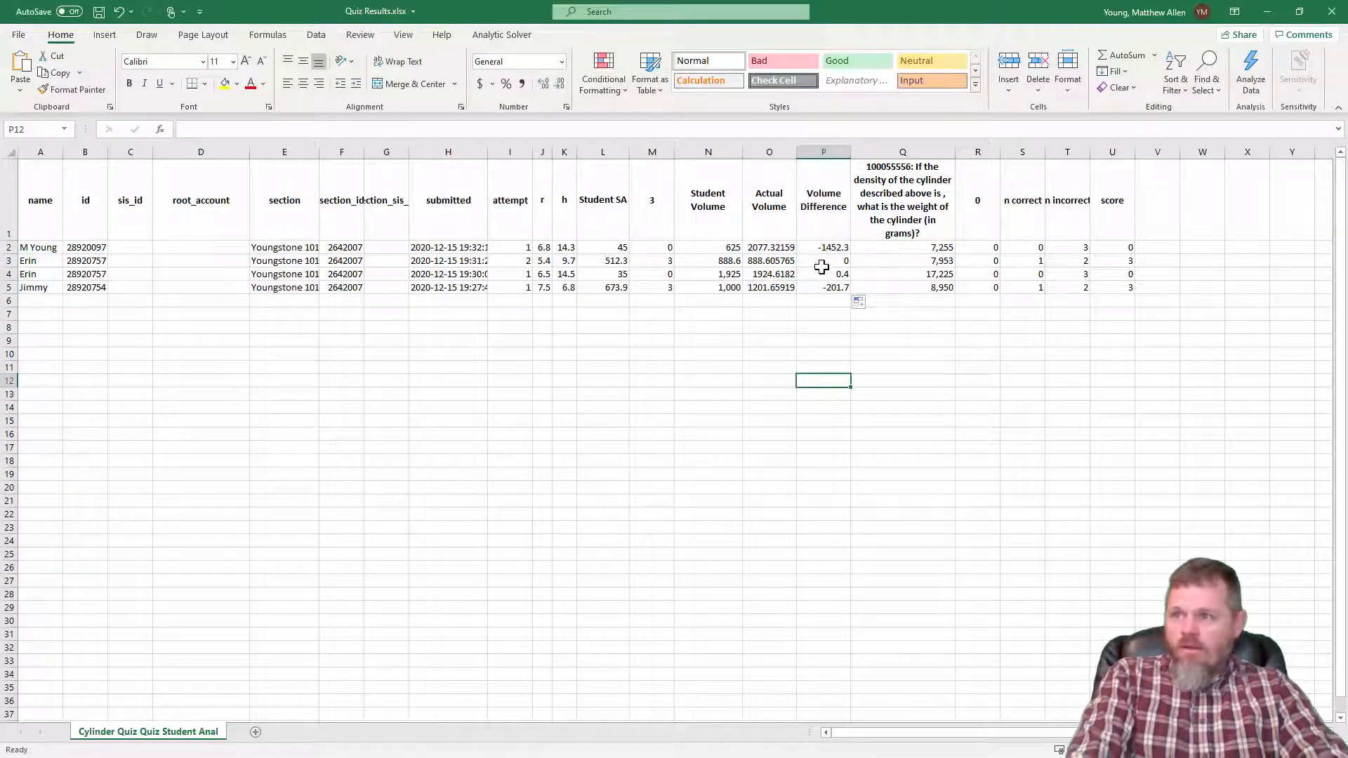
{"action": "left_click_drag", "start_coordinate": [821, 267], "coordinate": [824, 274]}
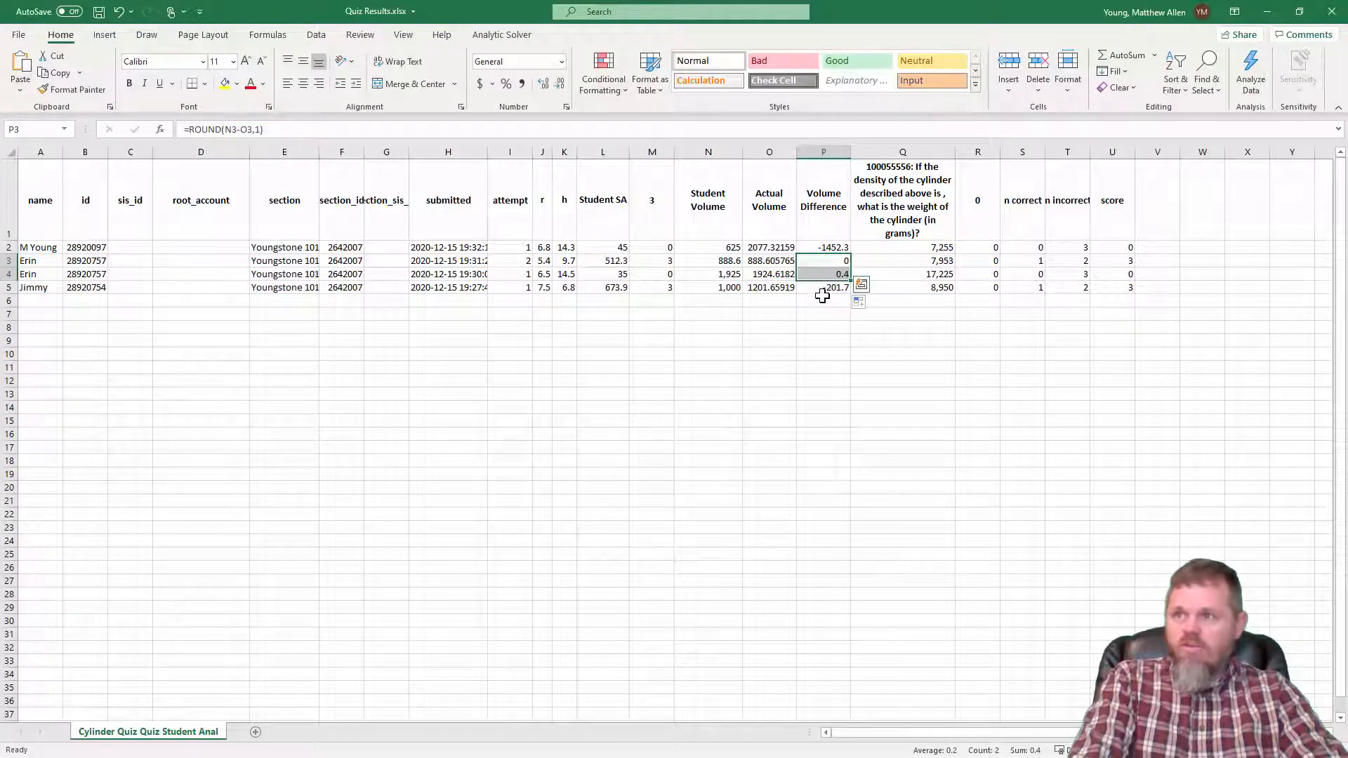
Replace the weight question header in Q1 with Student Weight and the header in R1 with Actual Weight.
{"action": "left_click", "coordinate": [873, 219]}
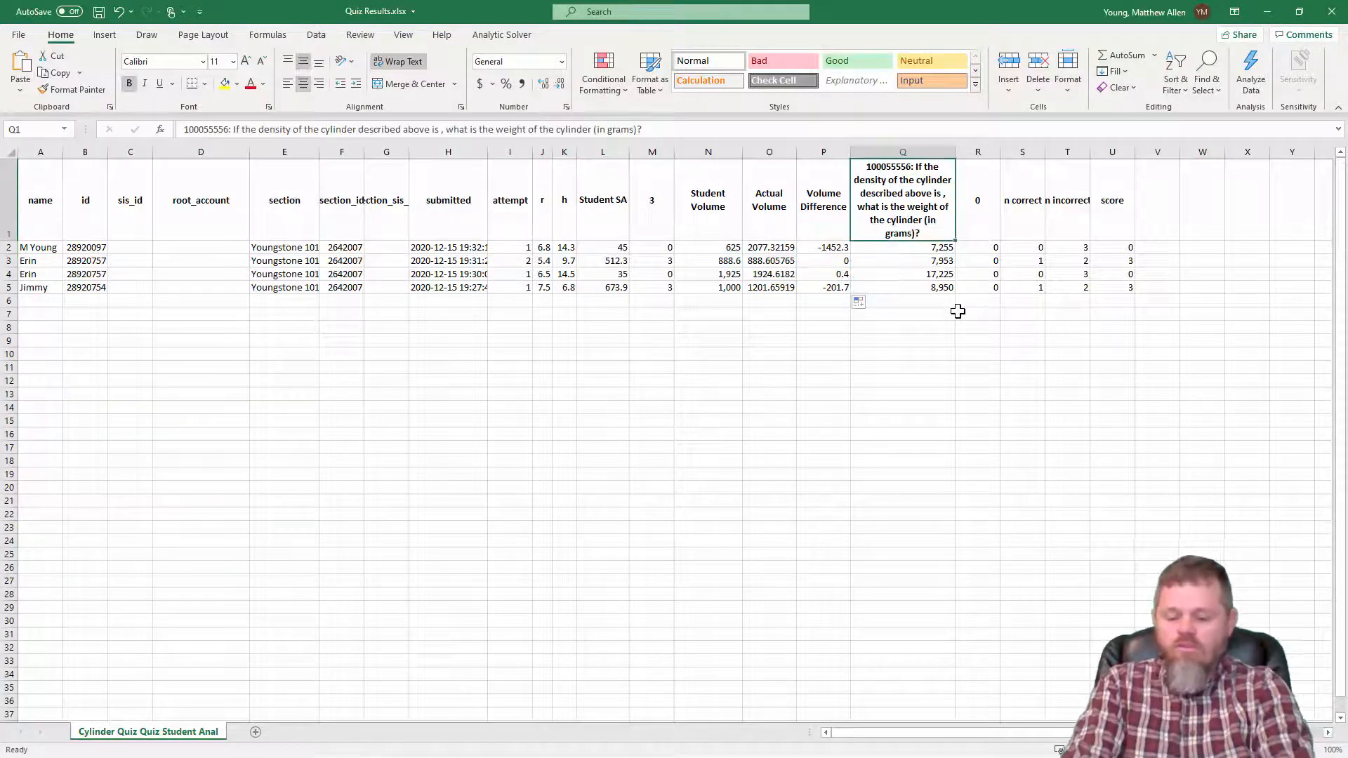
{"action": "type", "text": "Student Weight"}
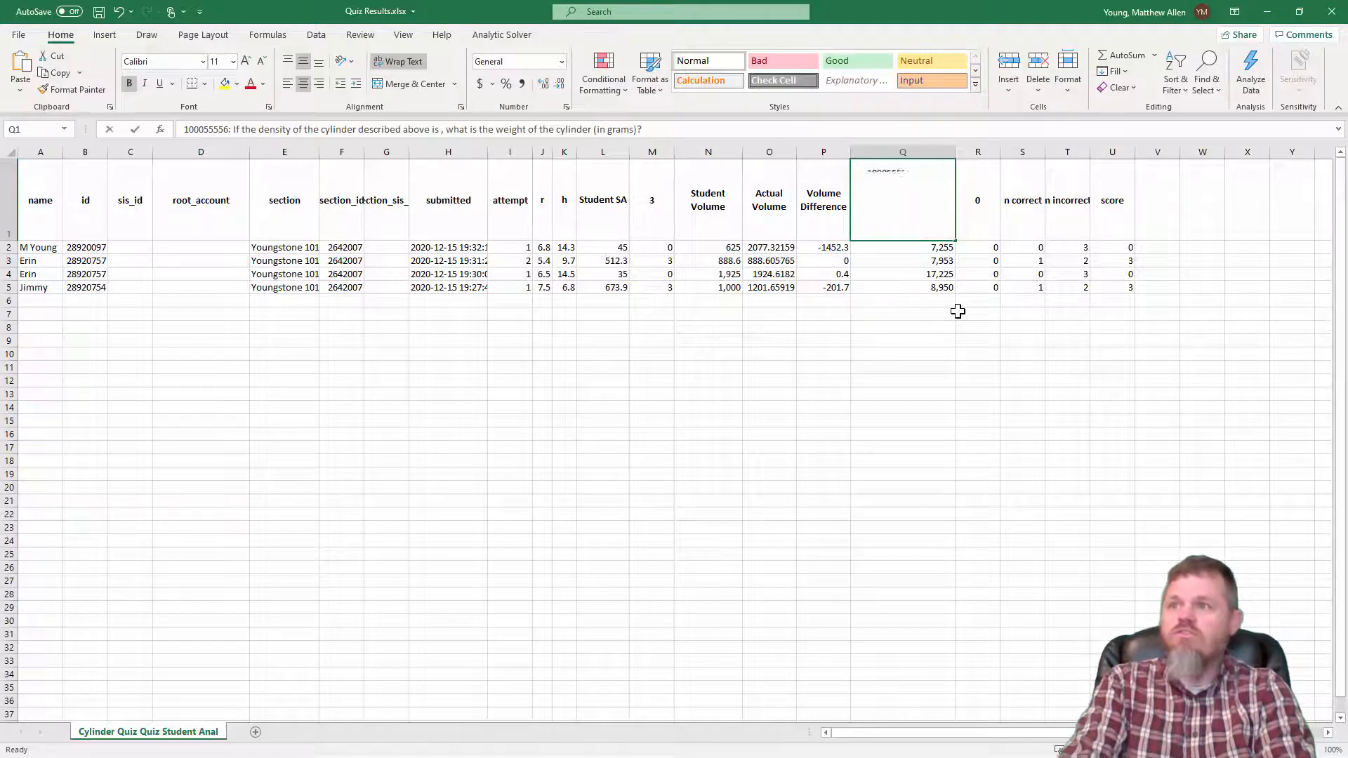
{"action": "key", "text": "Tab"}
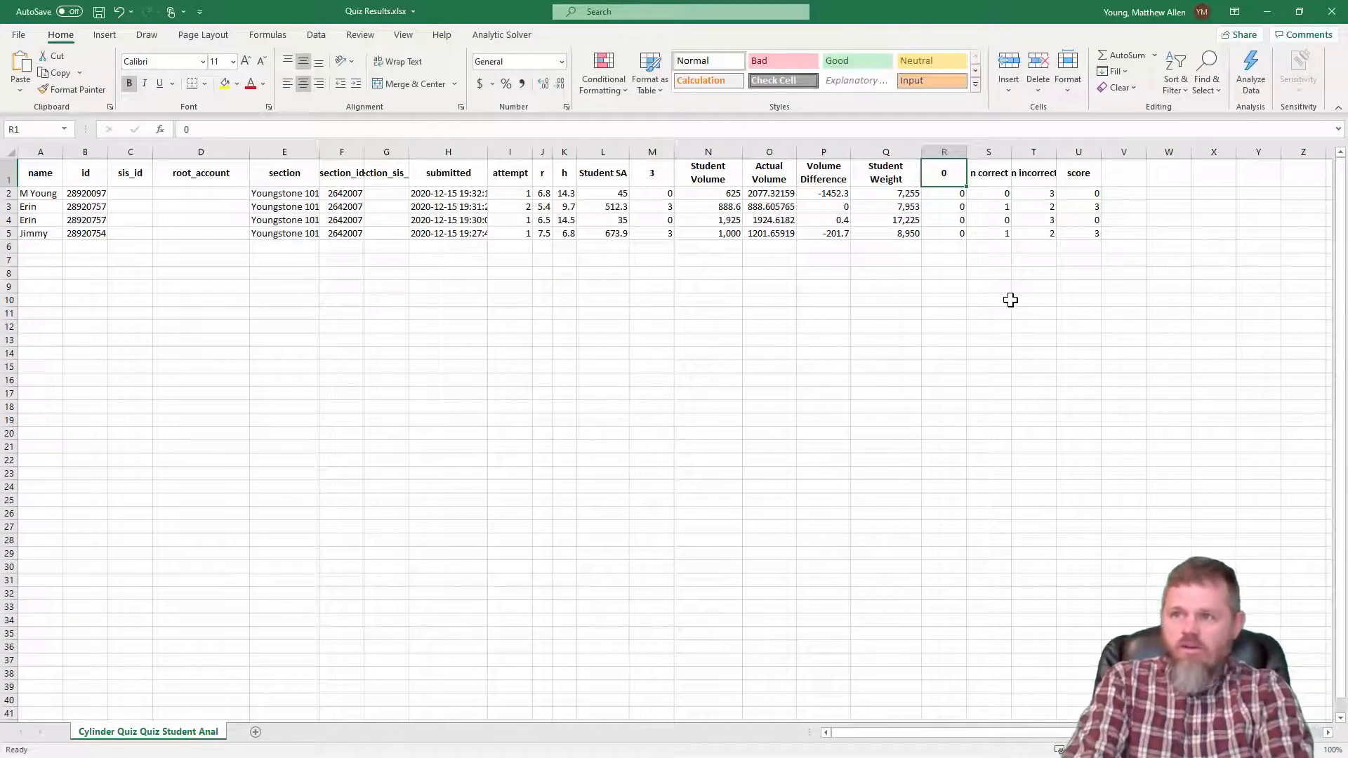
{"action": "type", "text": "Ac"}
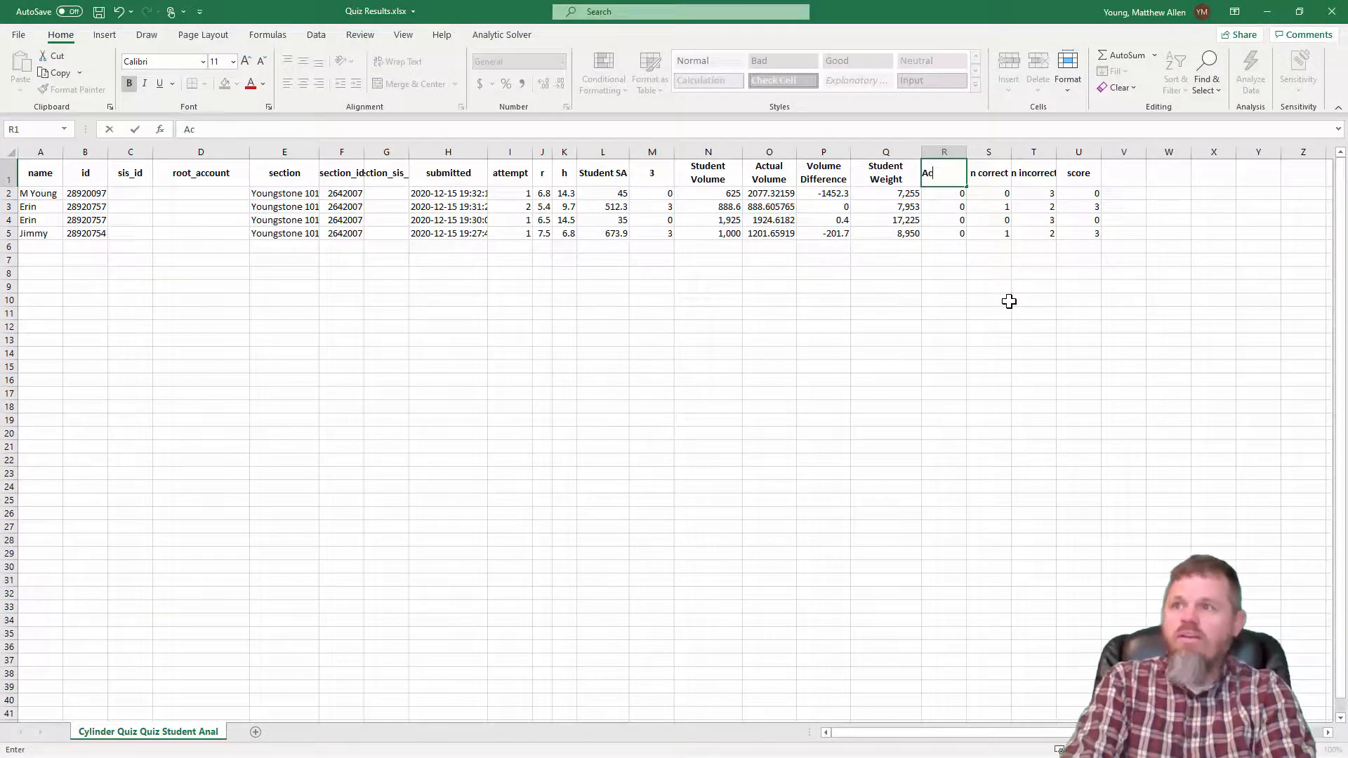
{"action": "type", "text": "tual W"}
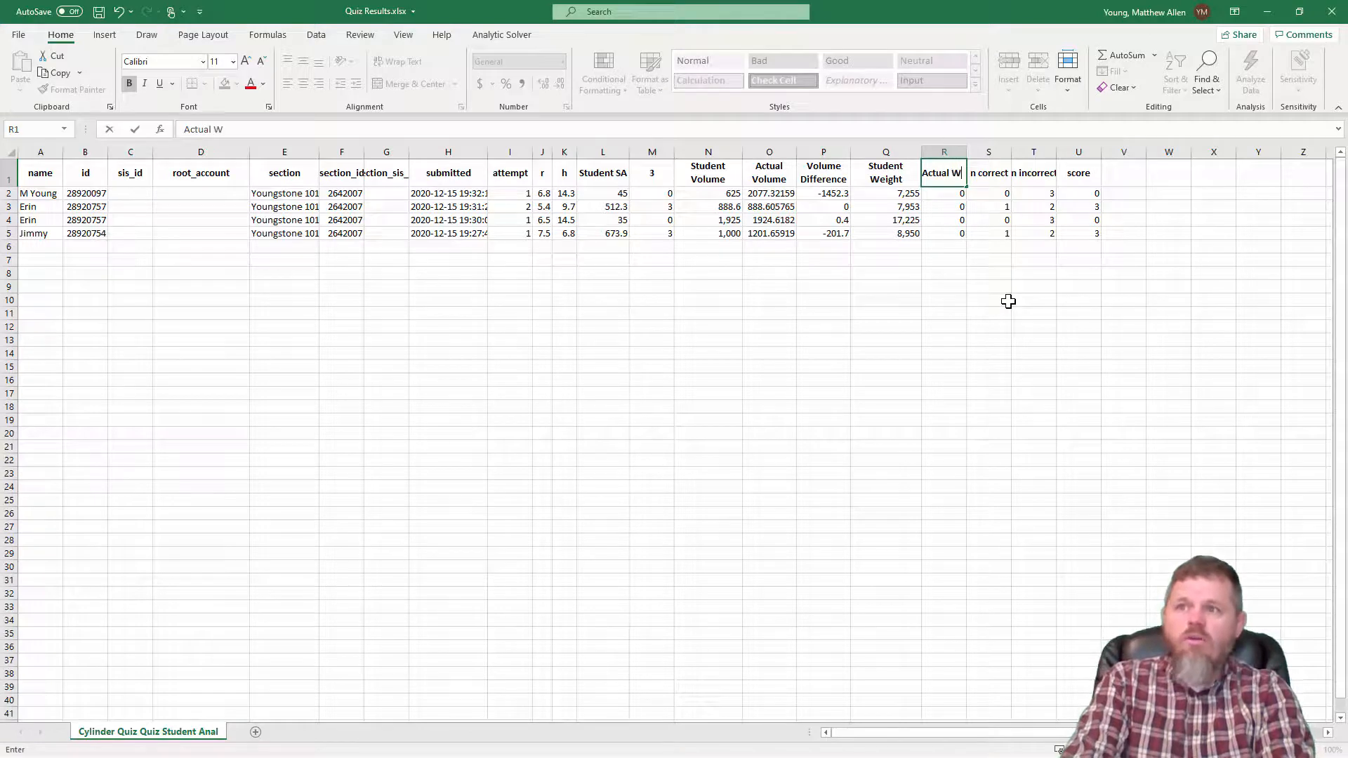
{"action": "type", "text": "eight"}
{"action": "left_click", "coordinate": [825, 274]}
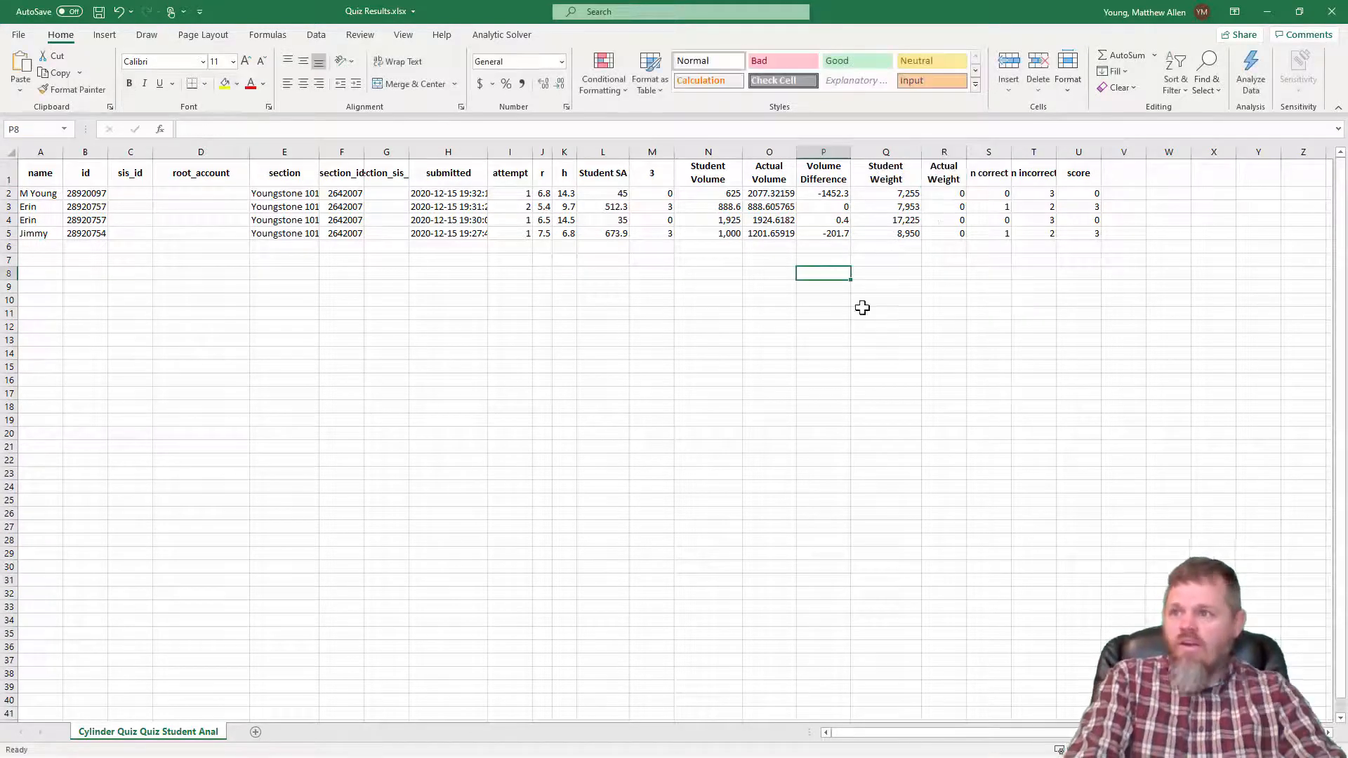
Calculate the actual weight in R2 with =9.85*N2 and fill the formula down to R5.
{"action": "left_click", "coordinate": [948, 197]}
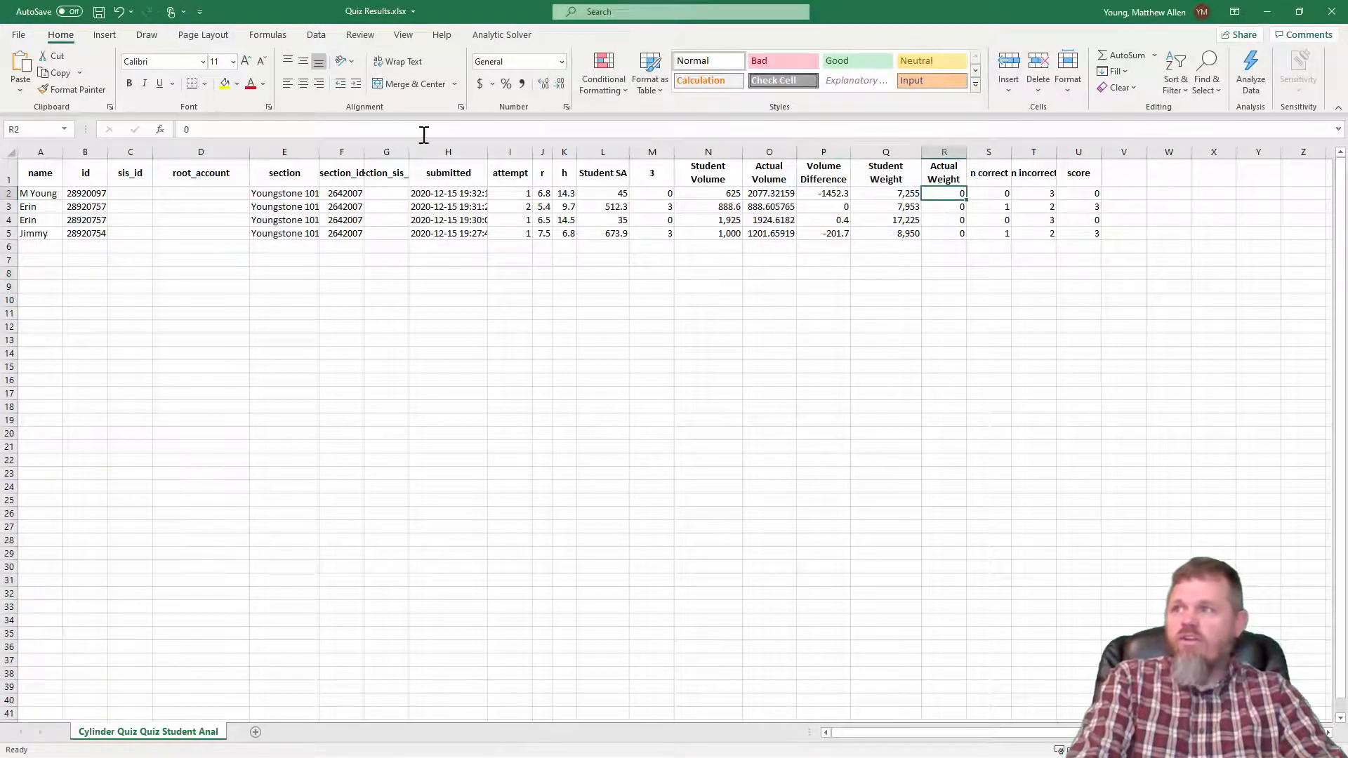
{"action": "type", "text": "=9.85*"}
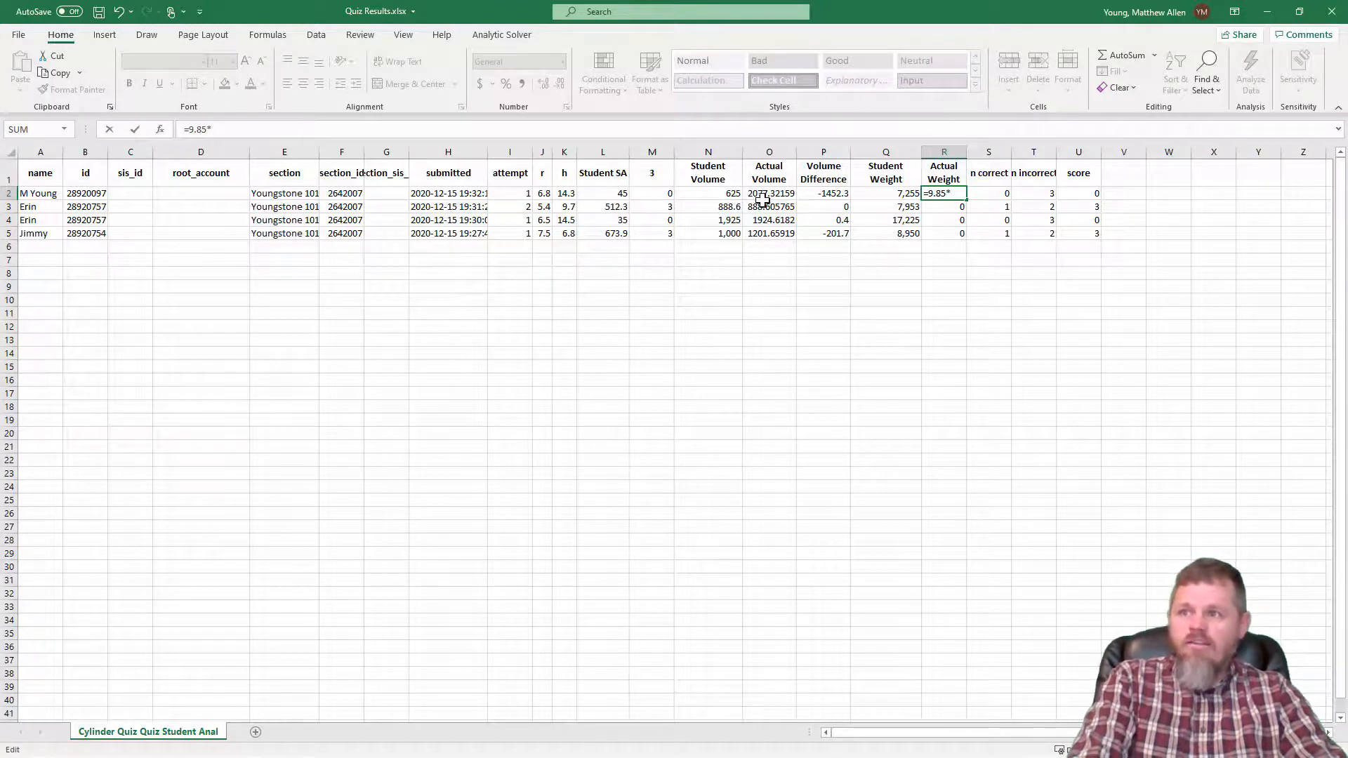
{"action": "left_click", "coordinate": [714, 195]}
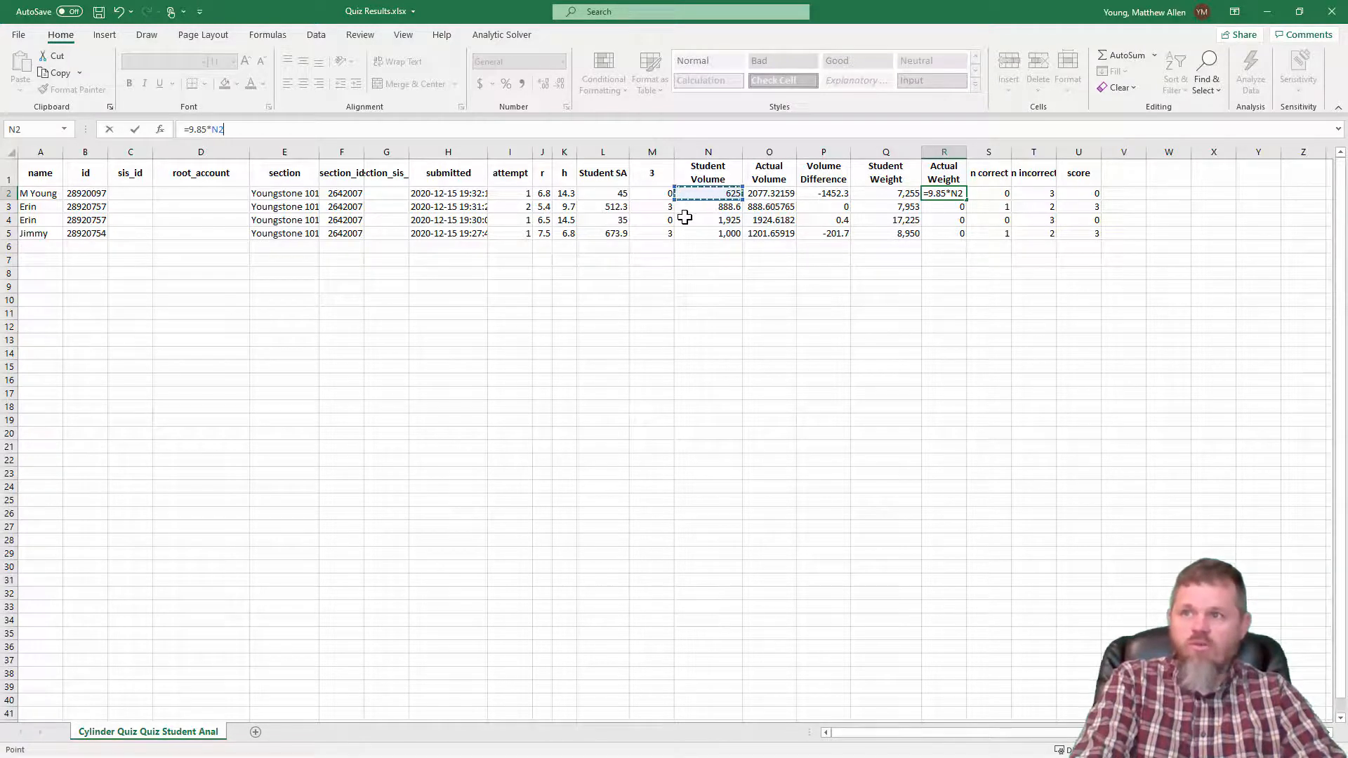
{"action": "key", "text": "Return"}
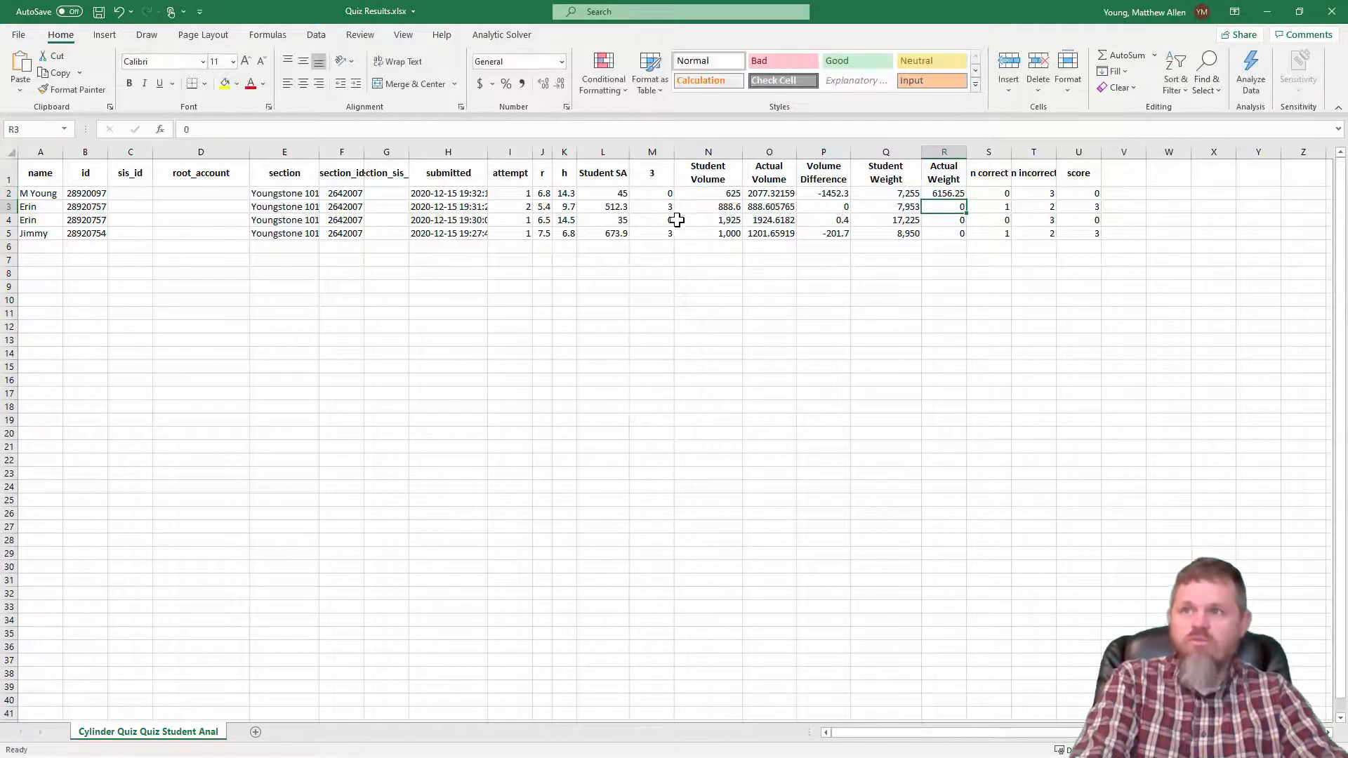
{"action": "left_click", "coordinate": [950, 194]}
{"action": "left_click_drag", "start_coordinate": [968, 203], "coordinate": [963, 241]}
Insert a Weight Difference column in S, before the n correct column, and subtract actual from student weight with =Q2-R2, filled down to S5.
{"action": "left_click", "coordinate": [1047, 272]}
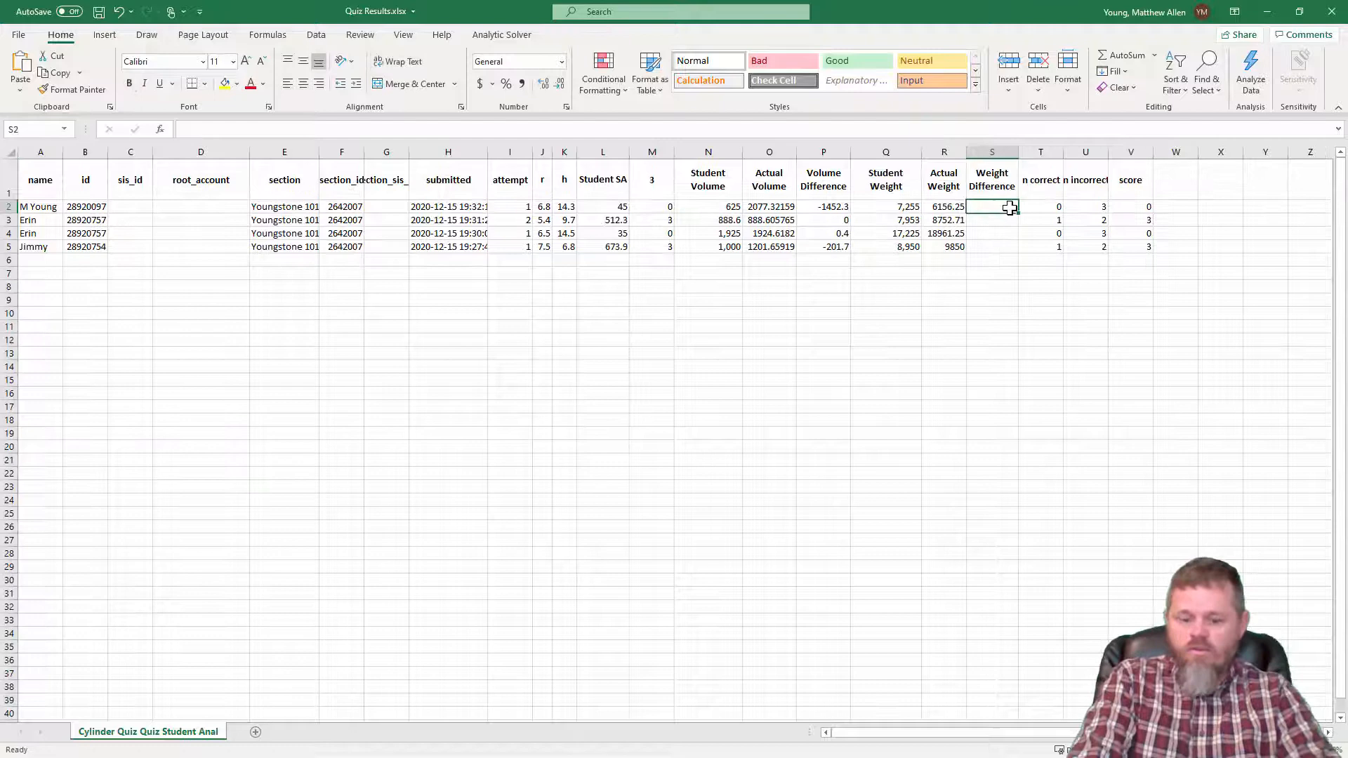
{"action": "key", "text": "Left"}
Correct the multiplier in the Actual Weight formula in R2 to =8.95*N2 and fill it down to R5.
{"action": "key", "text": "F2"}
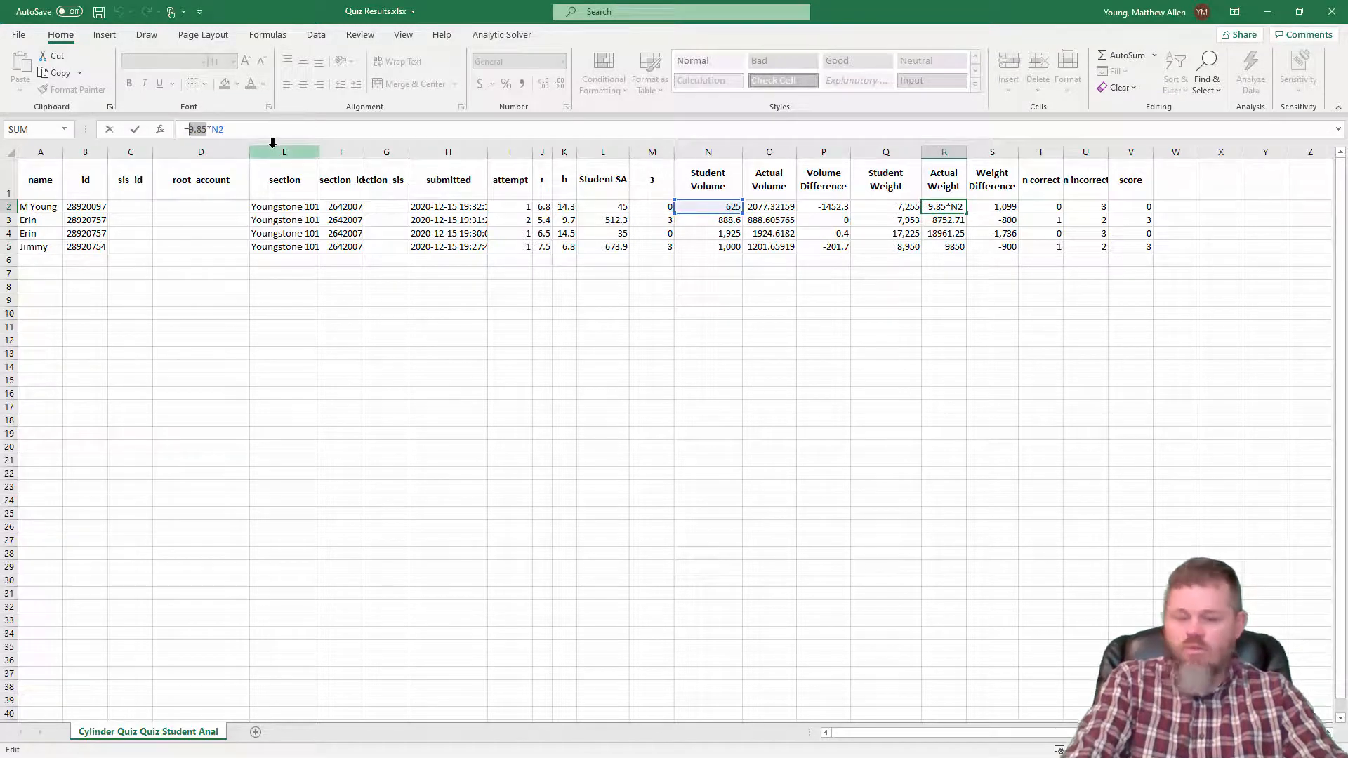
{"action": "type", "text": "8.95"}
{"action": "key", "text": "ctrl+Return"}
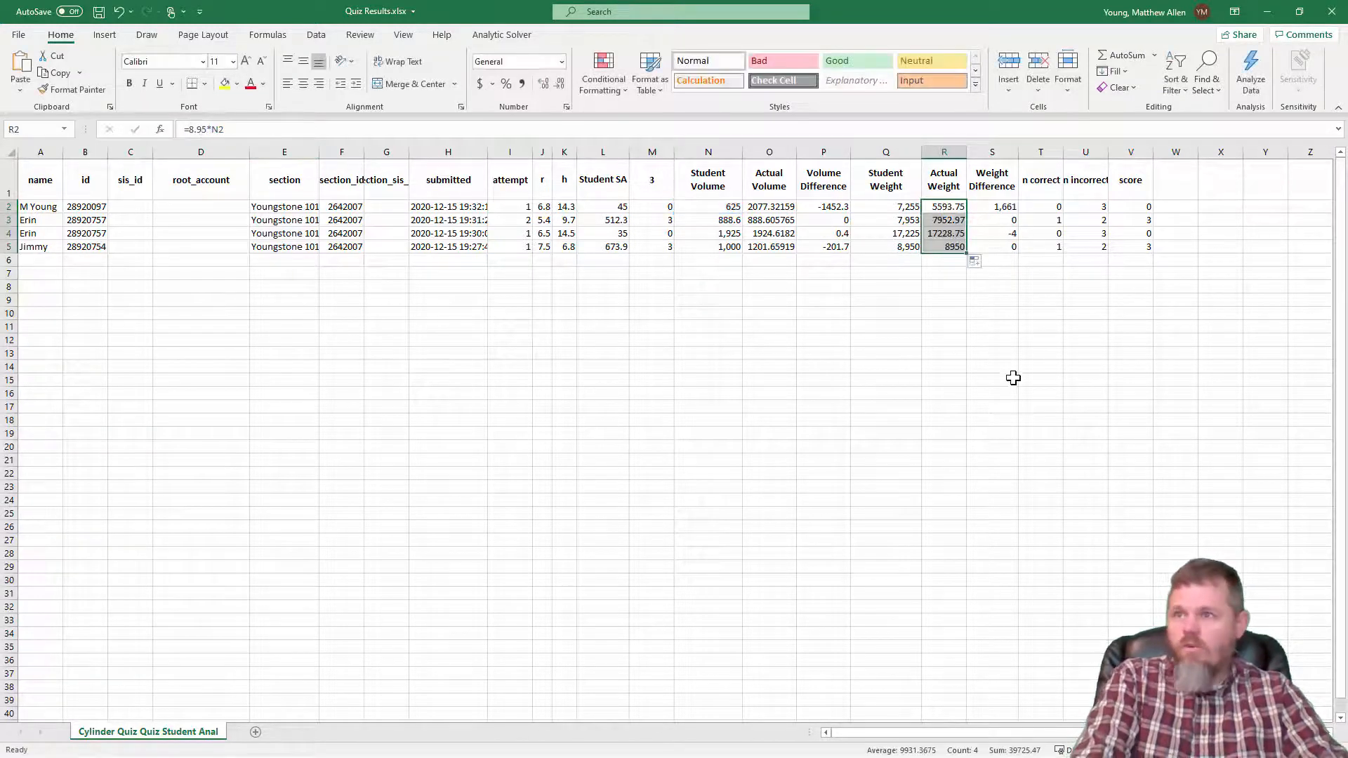
{"action": "left_click", "coordinate": [1006, 323]}
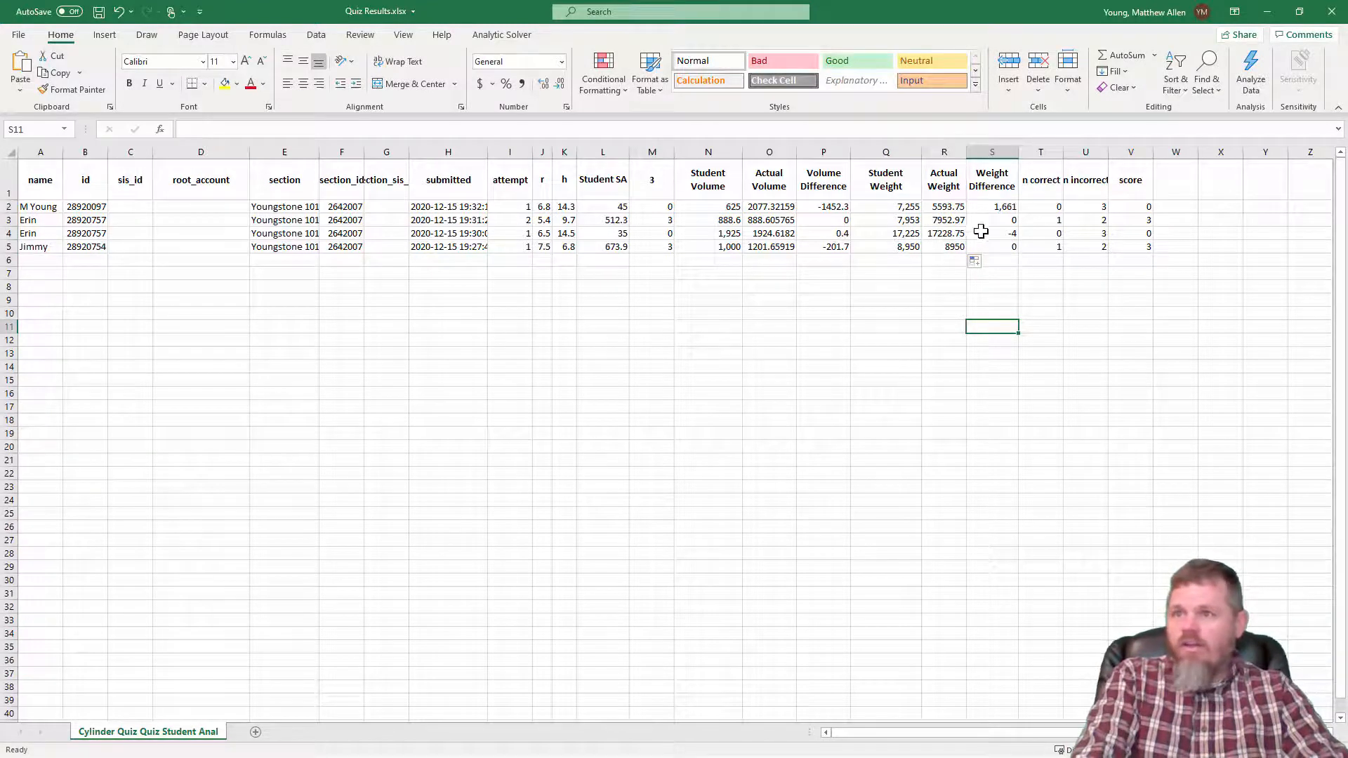
Check the weight differences and their formulas in S3:S5.
{"action": "left_click", "coordinate": [998, 234]}
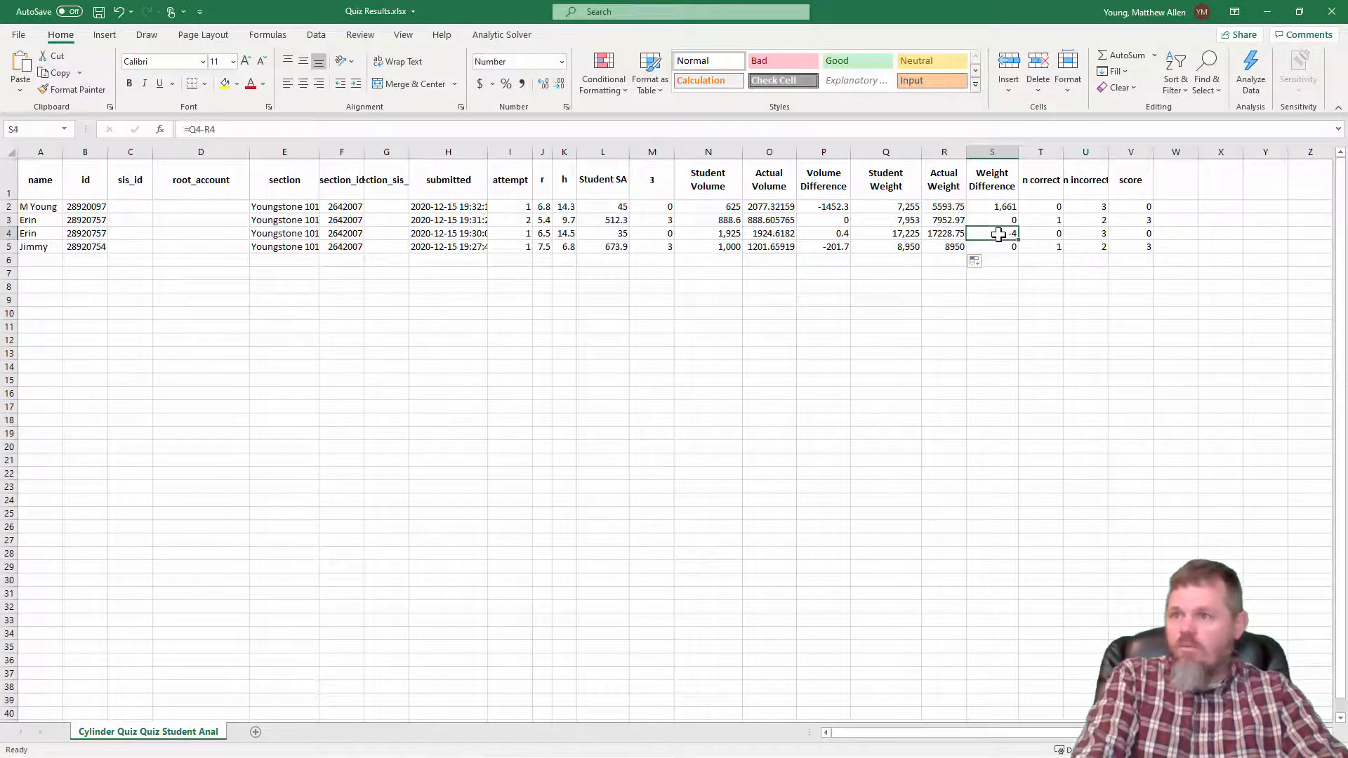
{"action": "left_click", "coordinate": [1003, 221]}
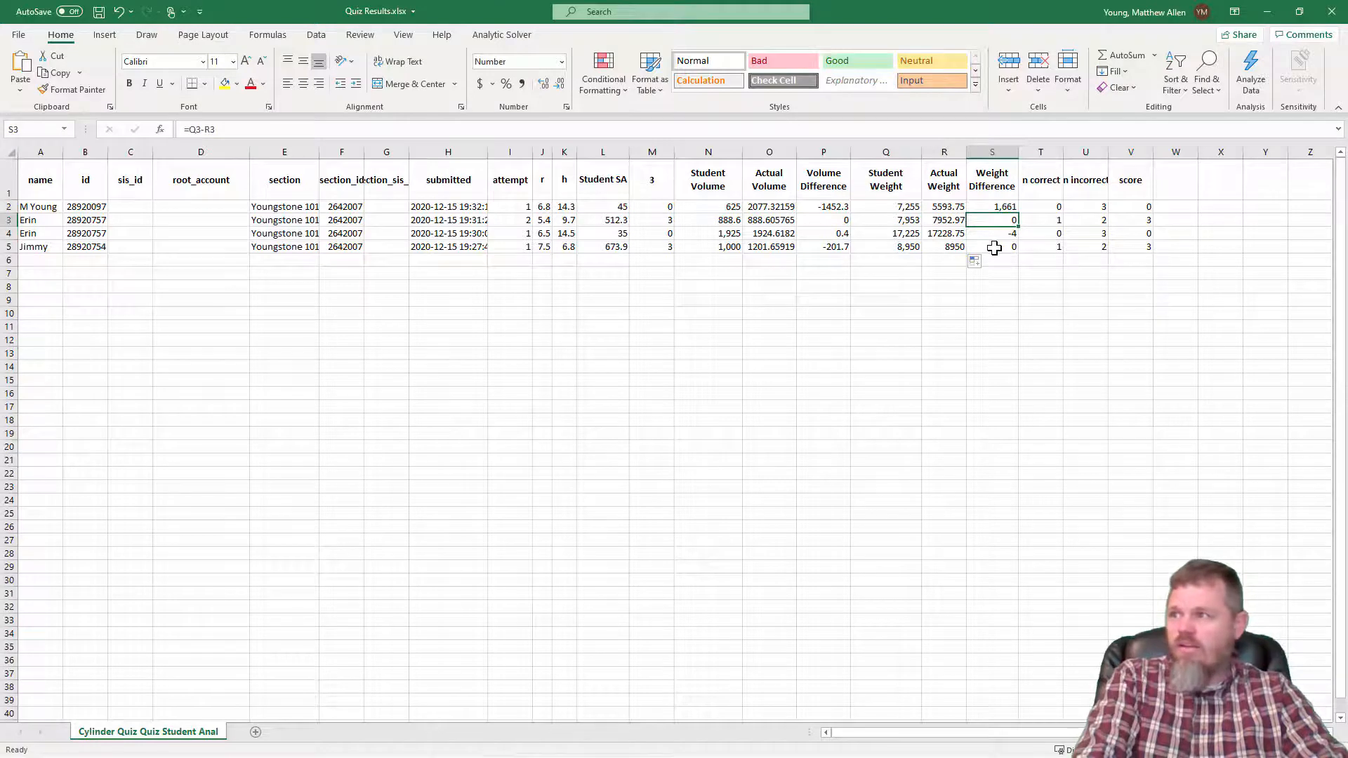
{"action": "key", "text": "Down"}
{"action": "key", "text": "Down"}
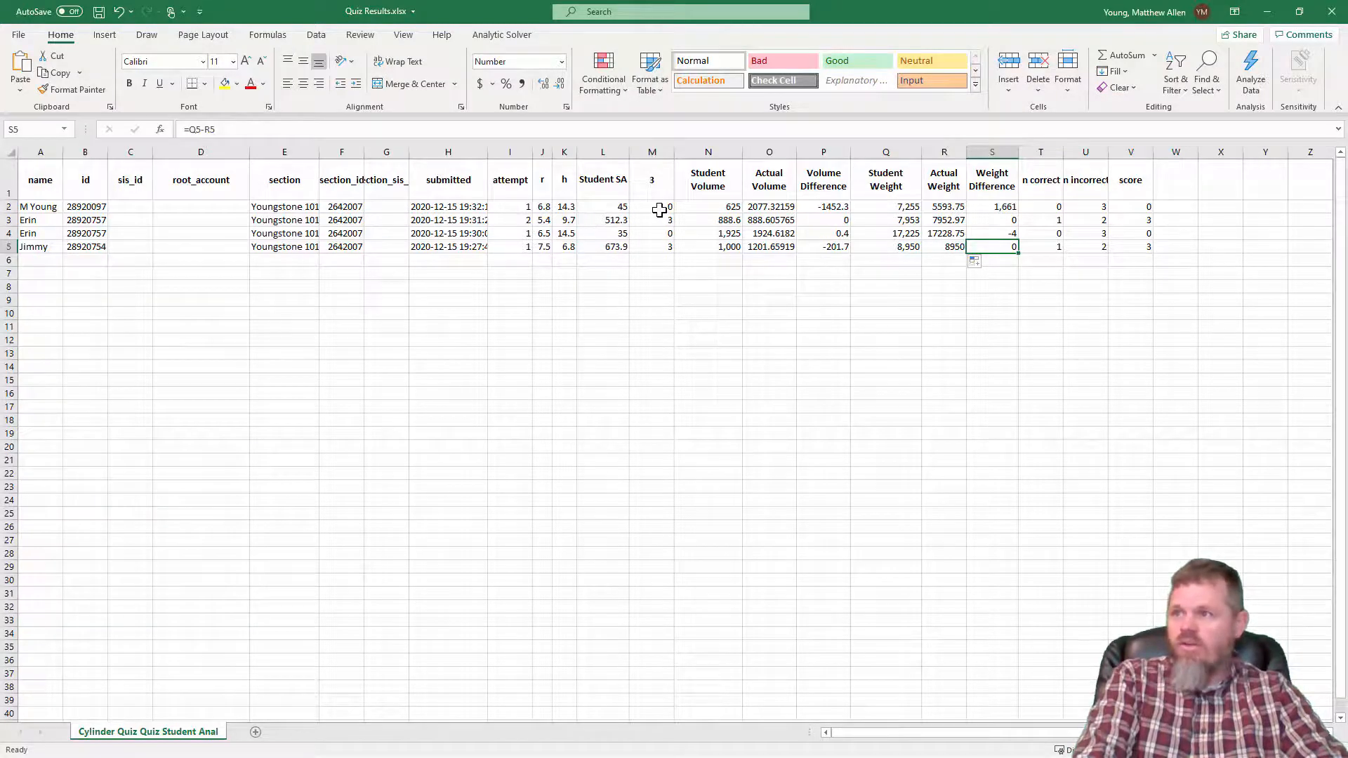
Replace the header in M1 with Ans for SA.
{"action": "left_click", "coordinate": [655, 185]}
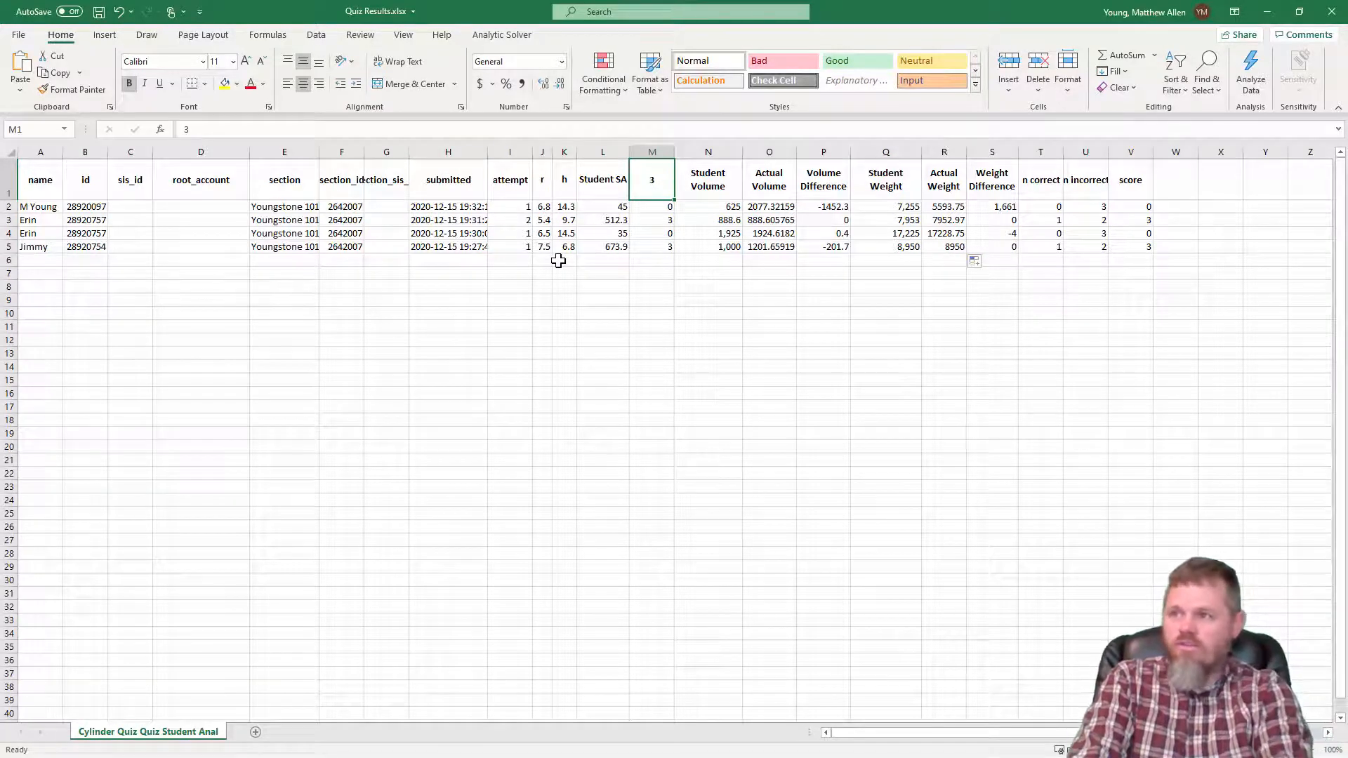
{"action": "type", "text": "Ans f"}
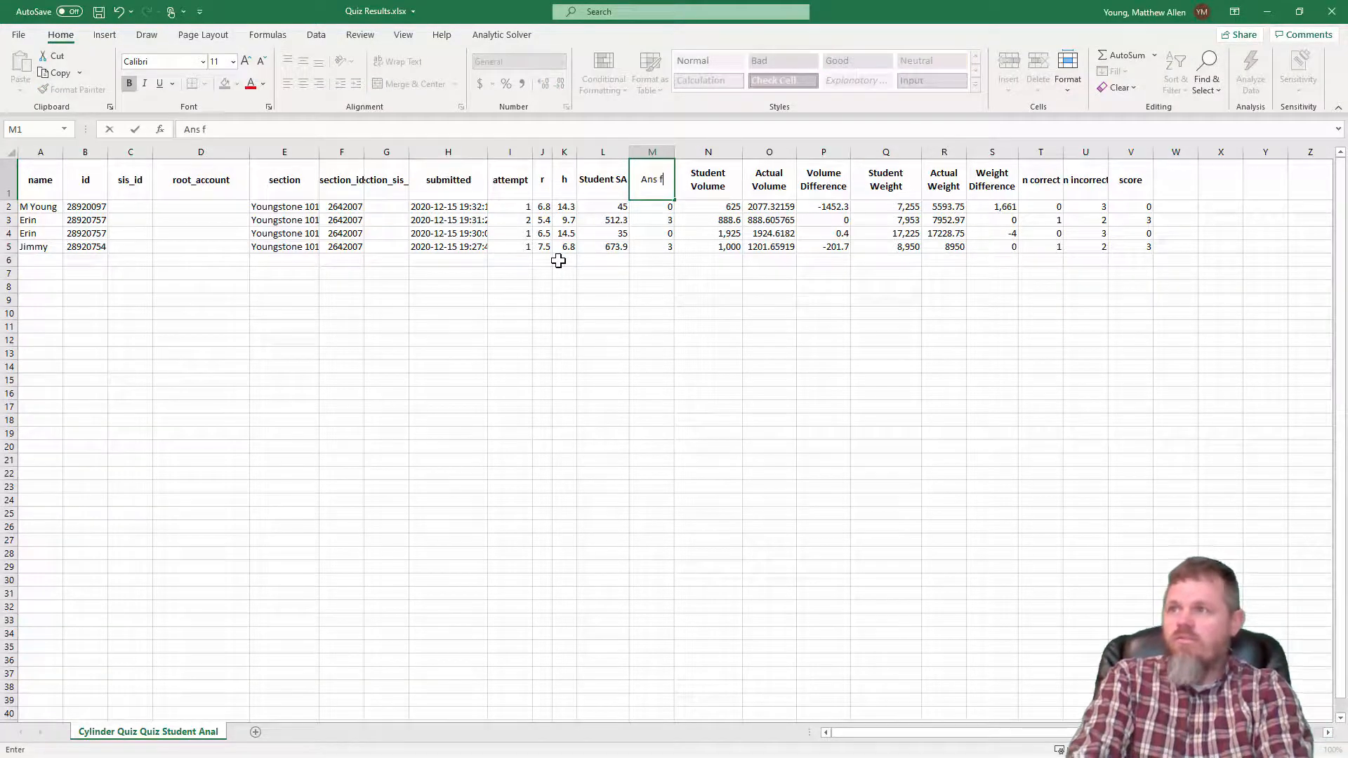
{"action": "type", "text": "or SA"}
{"action": "key", "text": "Return"}
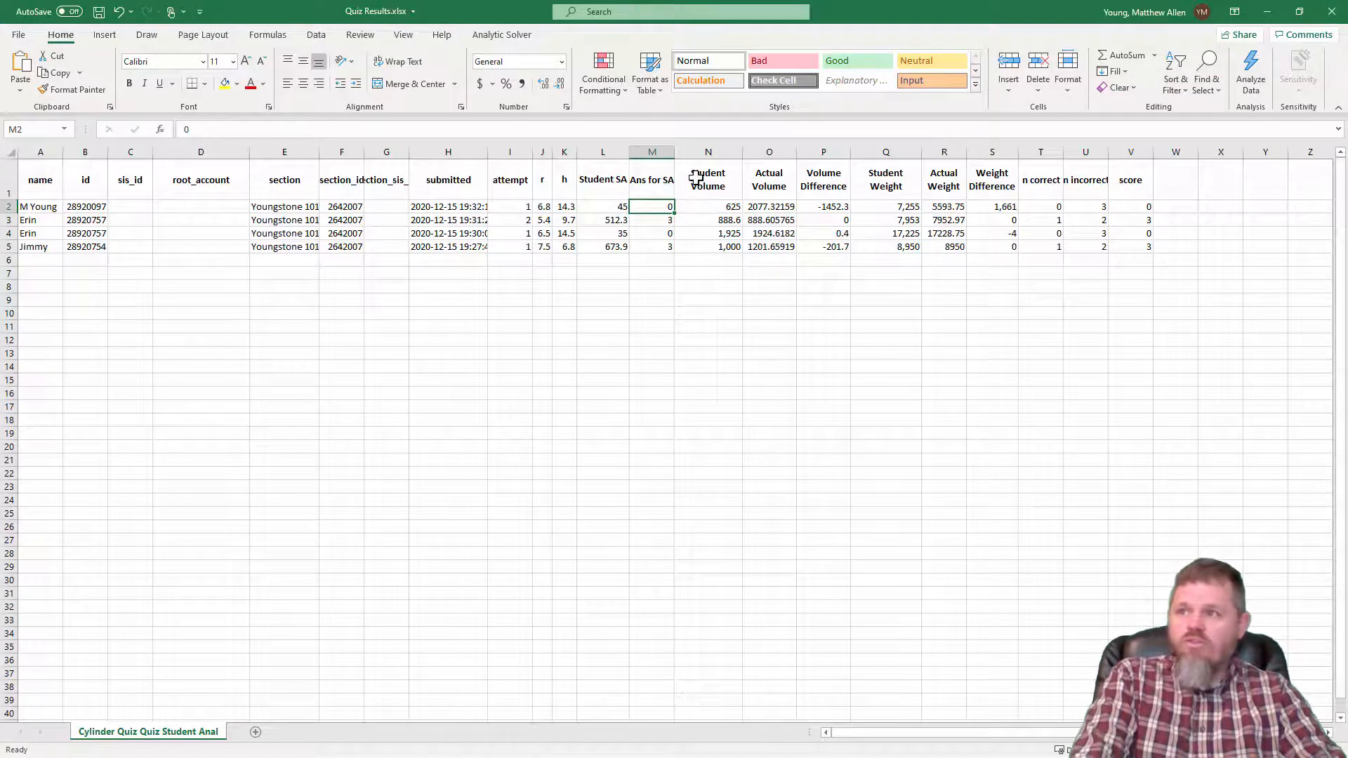
Insert a blank column before Student Volume in column N and give it the header Points for 1.
{"action": "left_click", "coordinate": [702, 151]}
{"action": "right_click", "coordinate": [694, 155]}
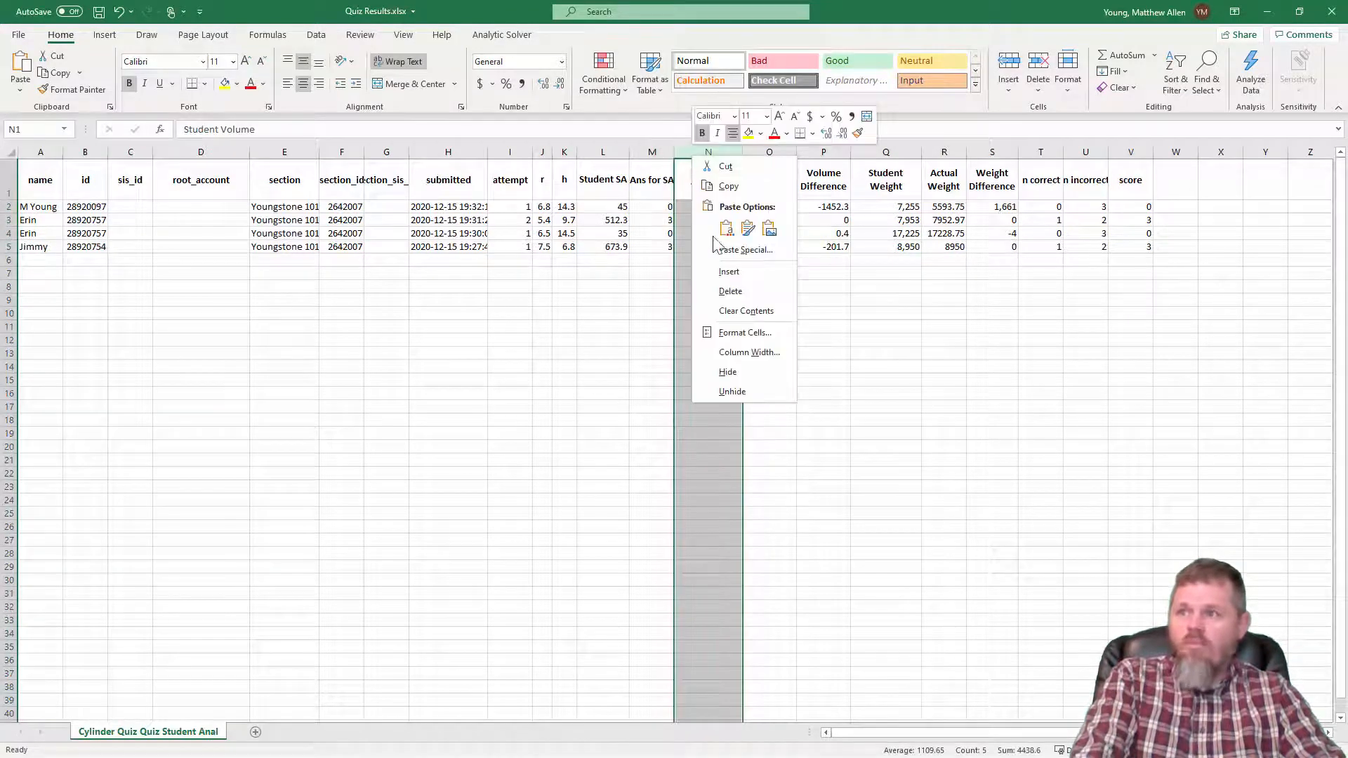
{"action": "left_click", "coordinate": [727, 271]}
{"action": "left_click", "coordinate": [681, 189]}
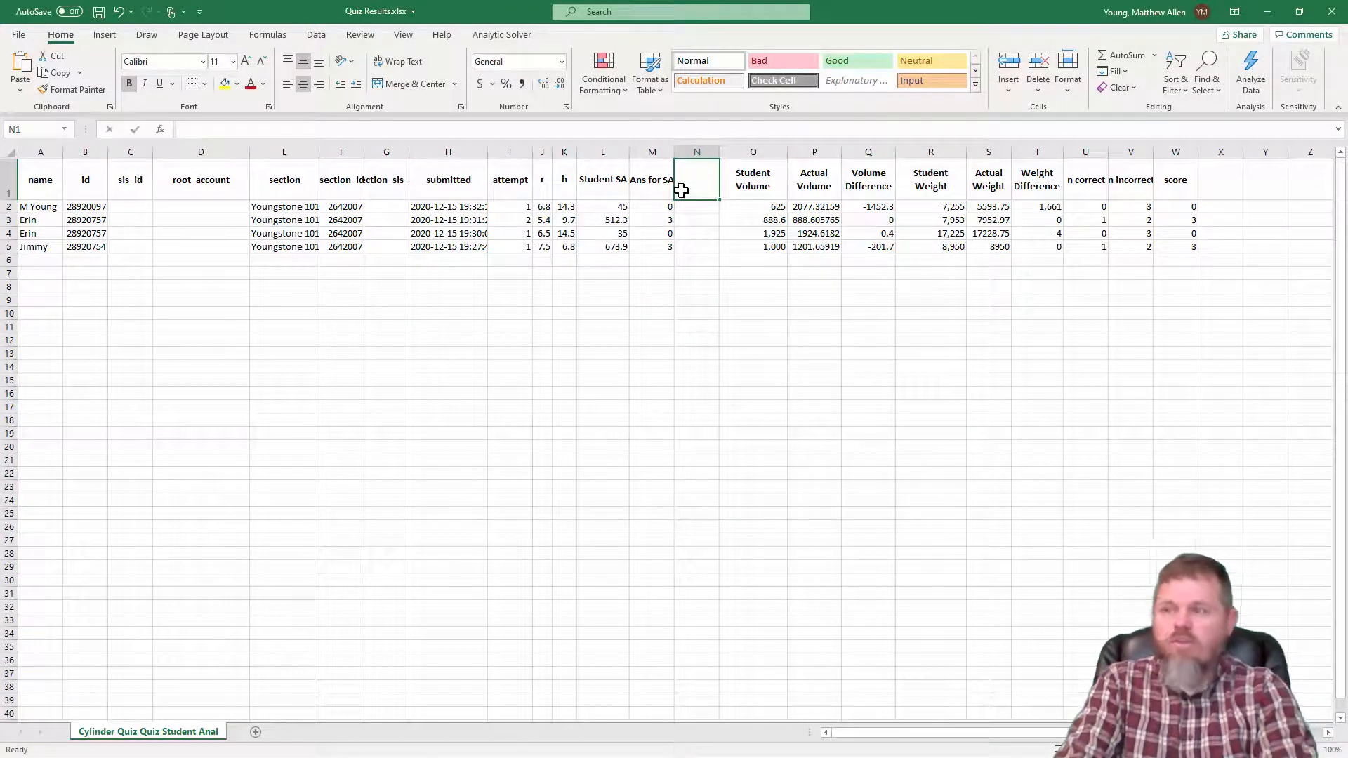
{"action": "type", "text": "Points for 1"}
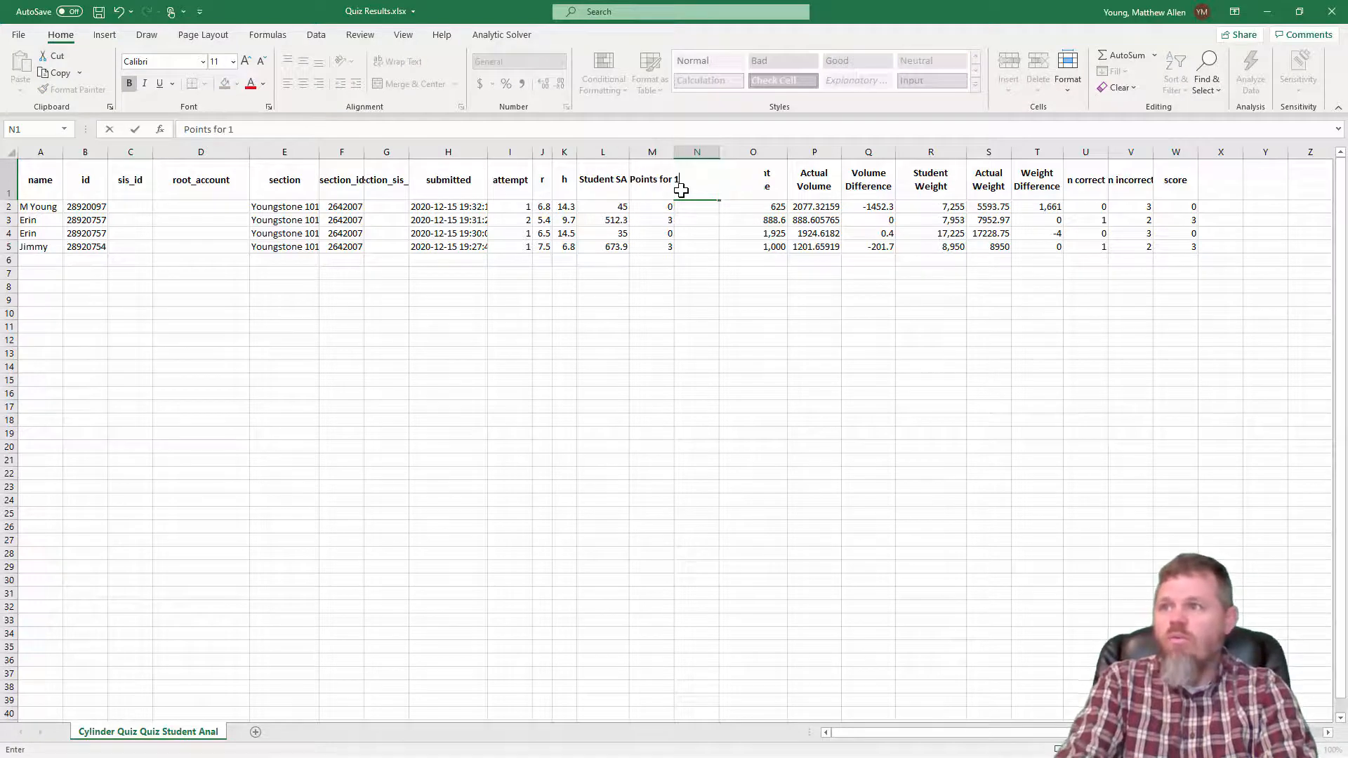
{"action": "key", "text": "Return"}
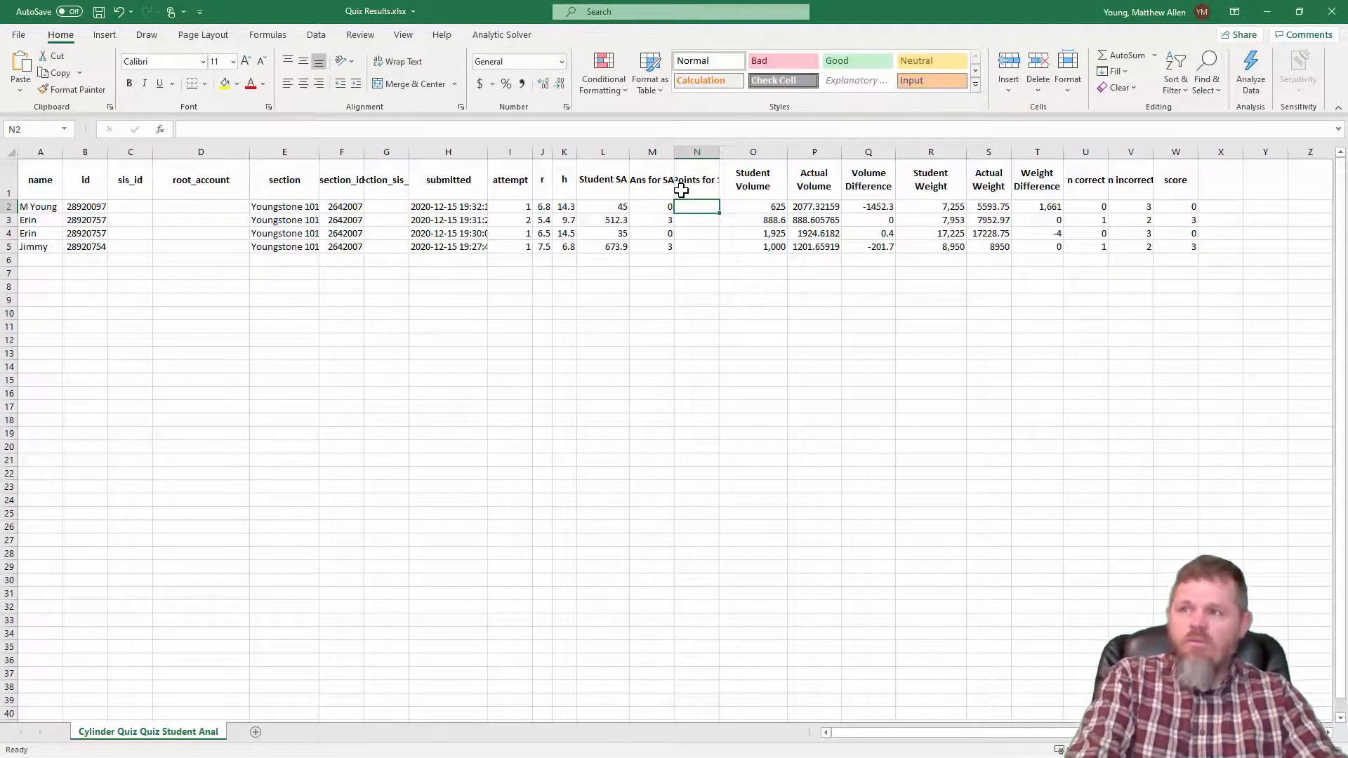
Score the first question in N2 with =IF(M2=0,0,1), fill down to N5 and wrap the text of the header in N1.
{"action": "type", "text": "=if("}
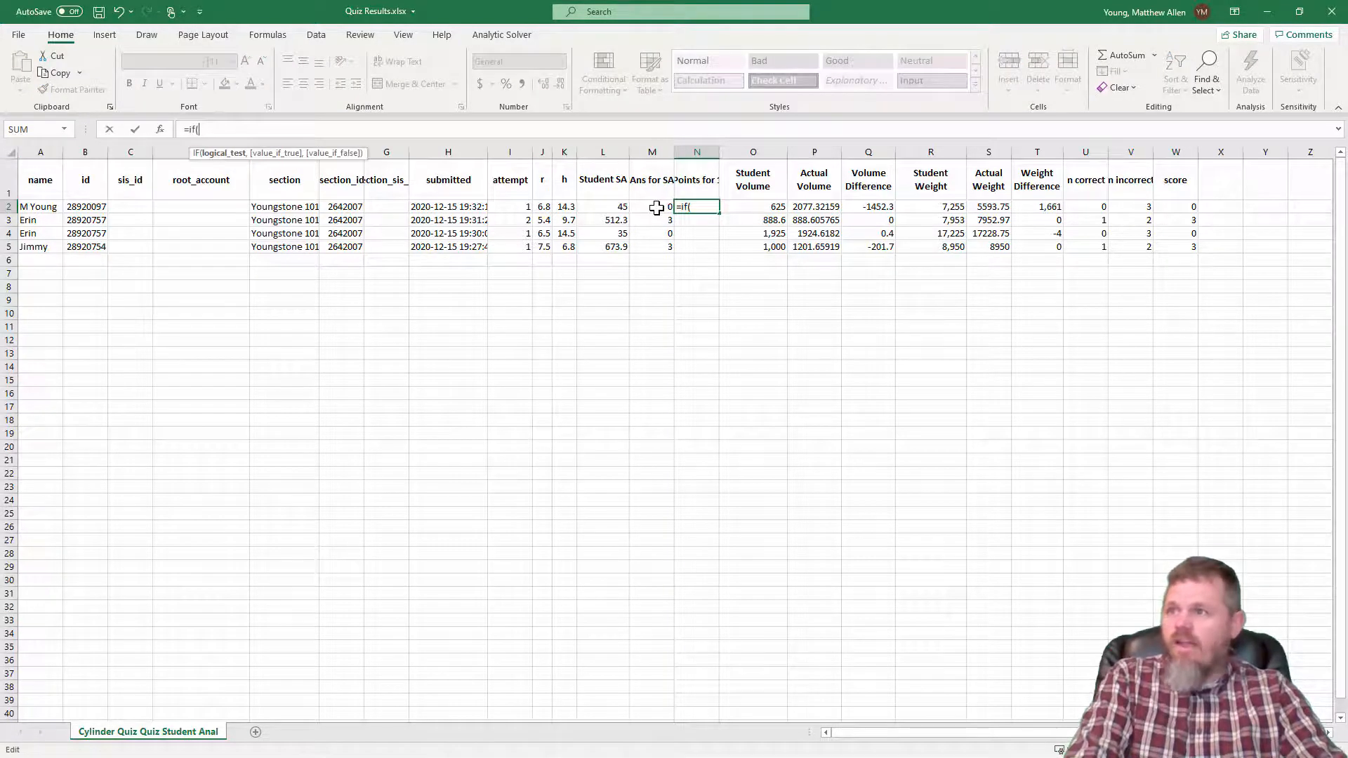
{"action": "left_click", "coordinate": [654, 208]}
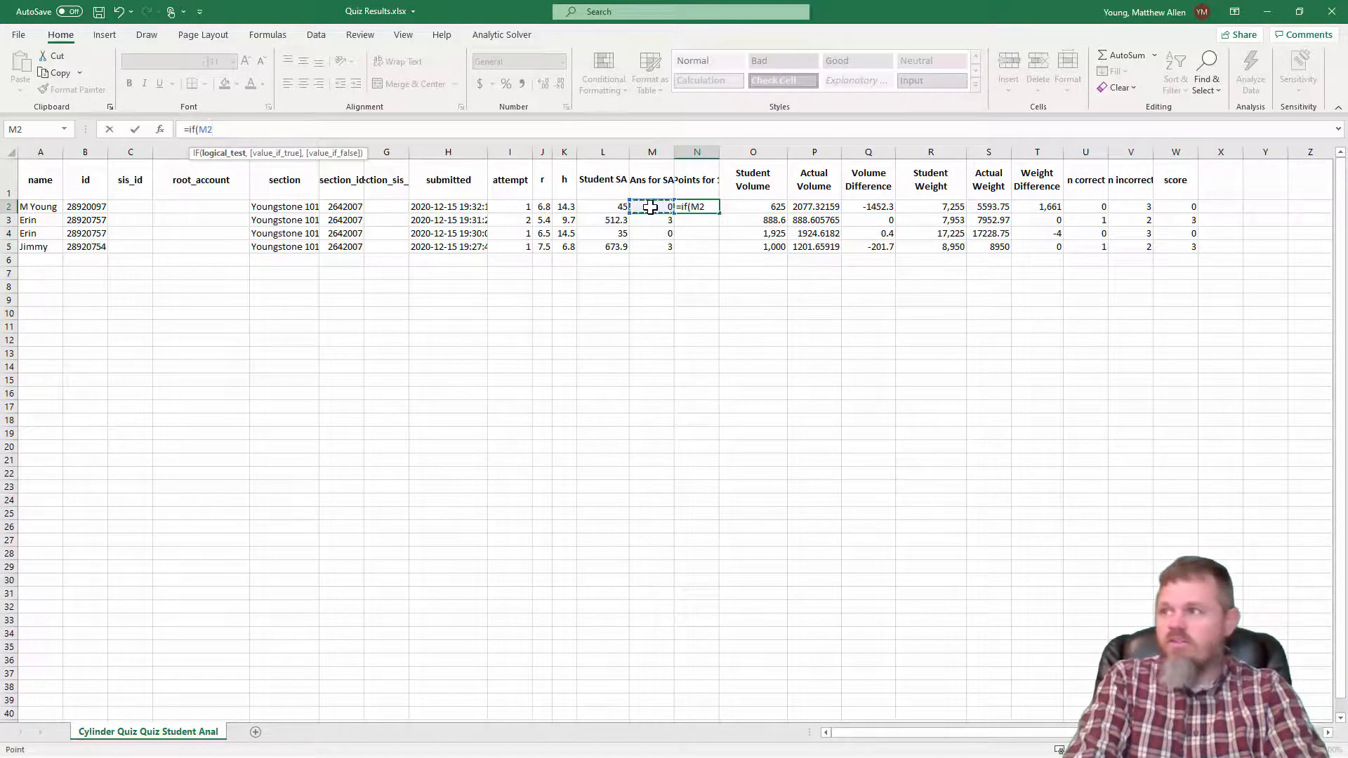
{"action": "type", "text": "="}
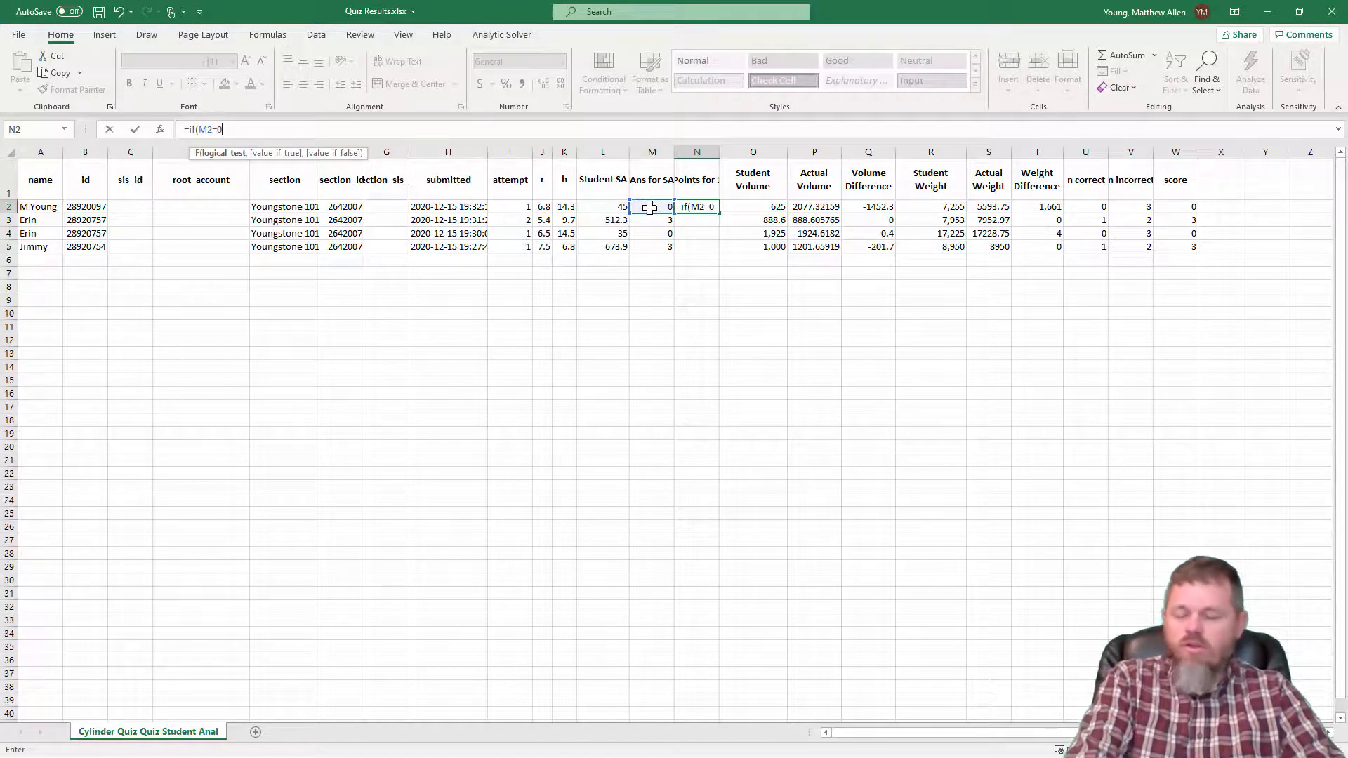
{"action": "type", "text": "0,"}
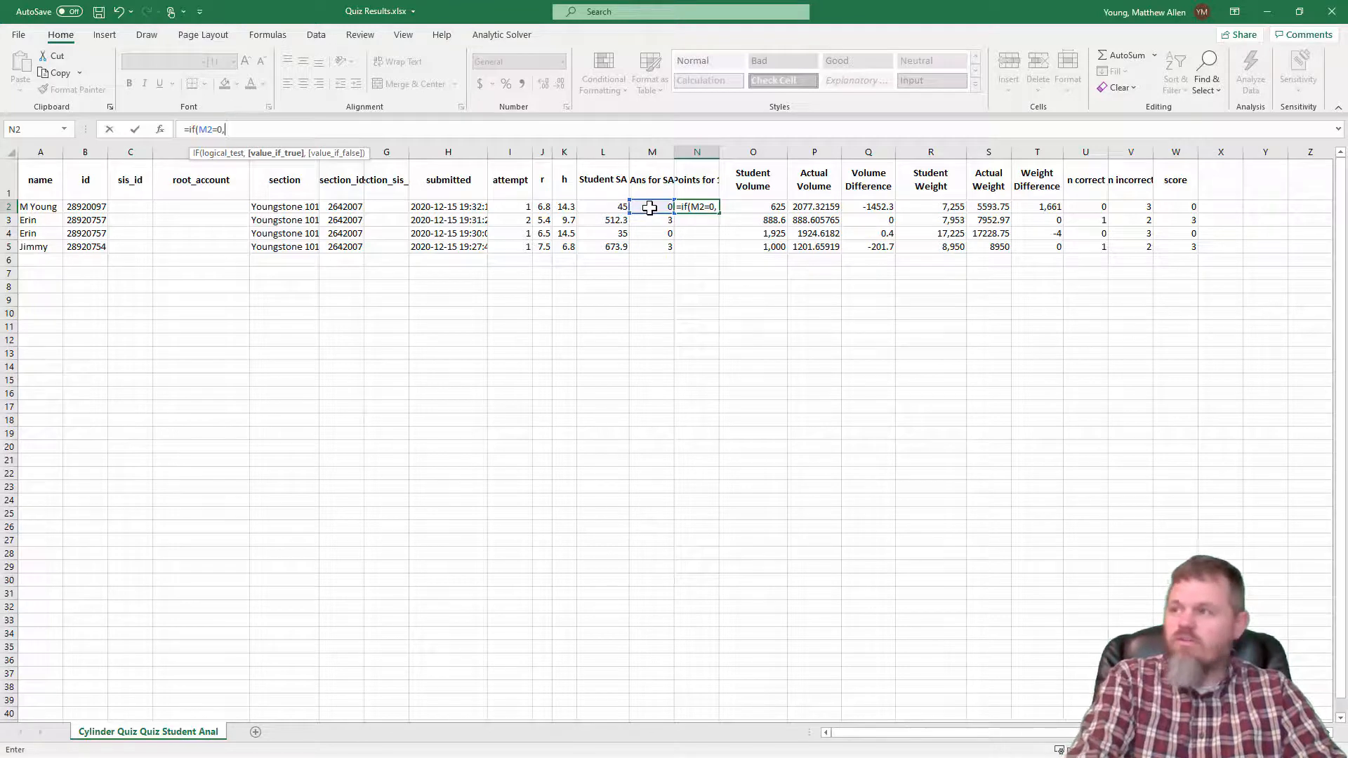
{"action": "type", "text": "0,"}
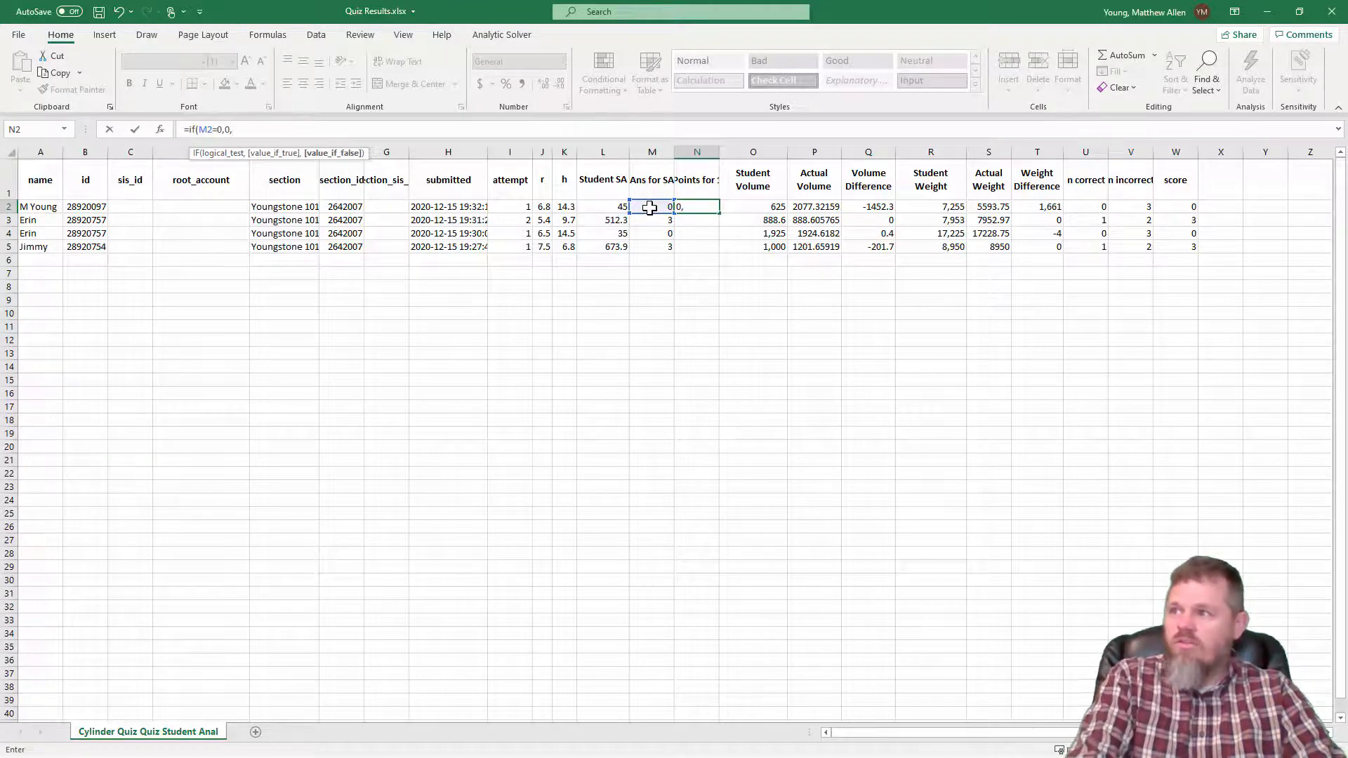
{"action": "type", "text": "1)"}
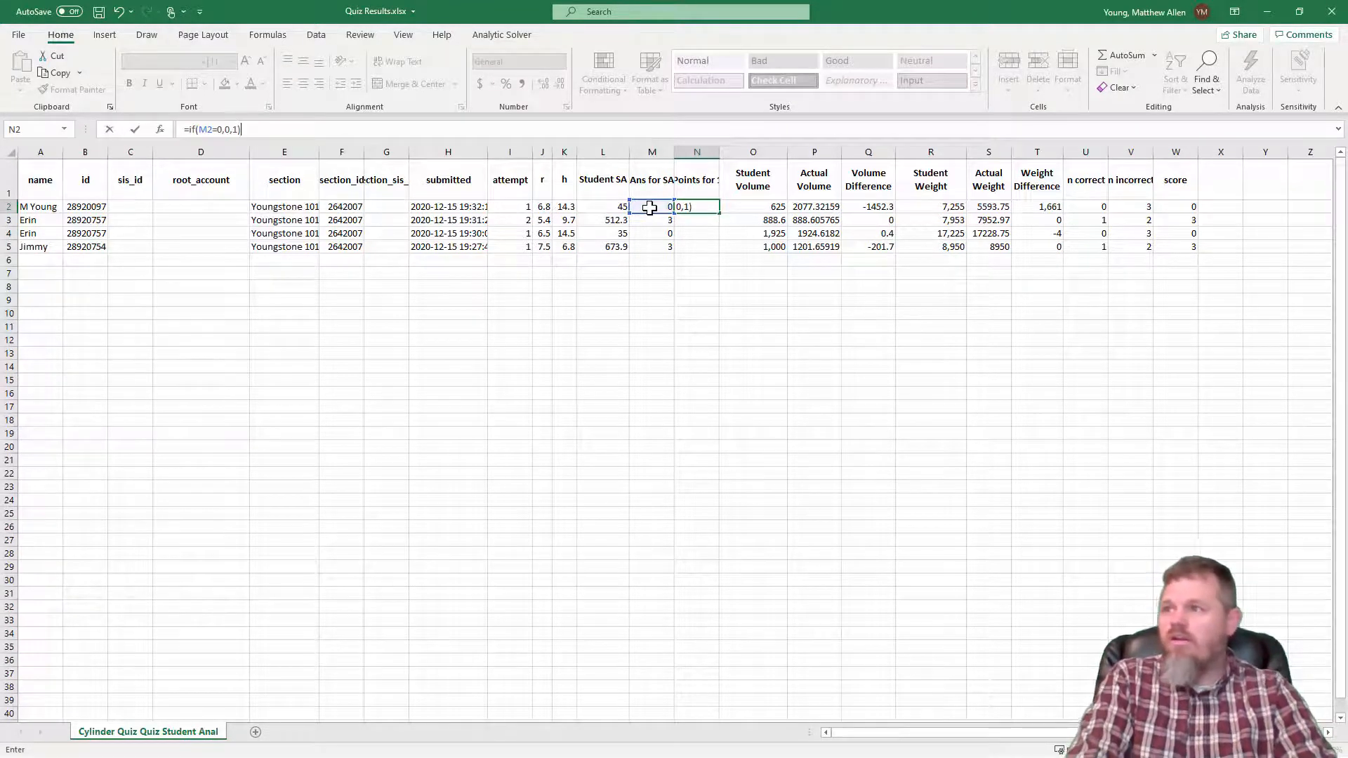
{"action": "key", "text": "Return"}
{"action": "left_click", "coordinate": [692, 206]}
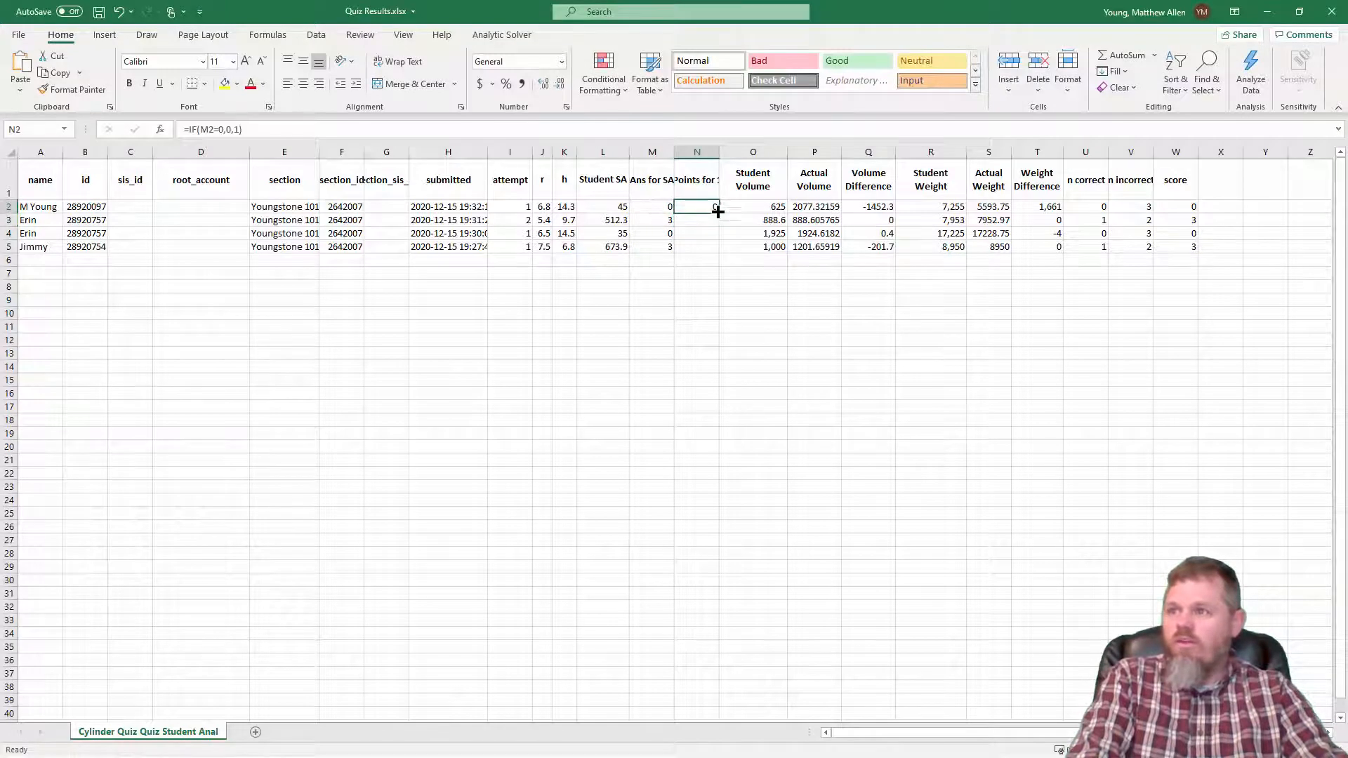
{"action": "left_click_drag", "start_coordinate": [717, 215], "coordinate": [719, 249]}
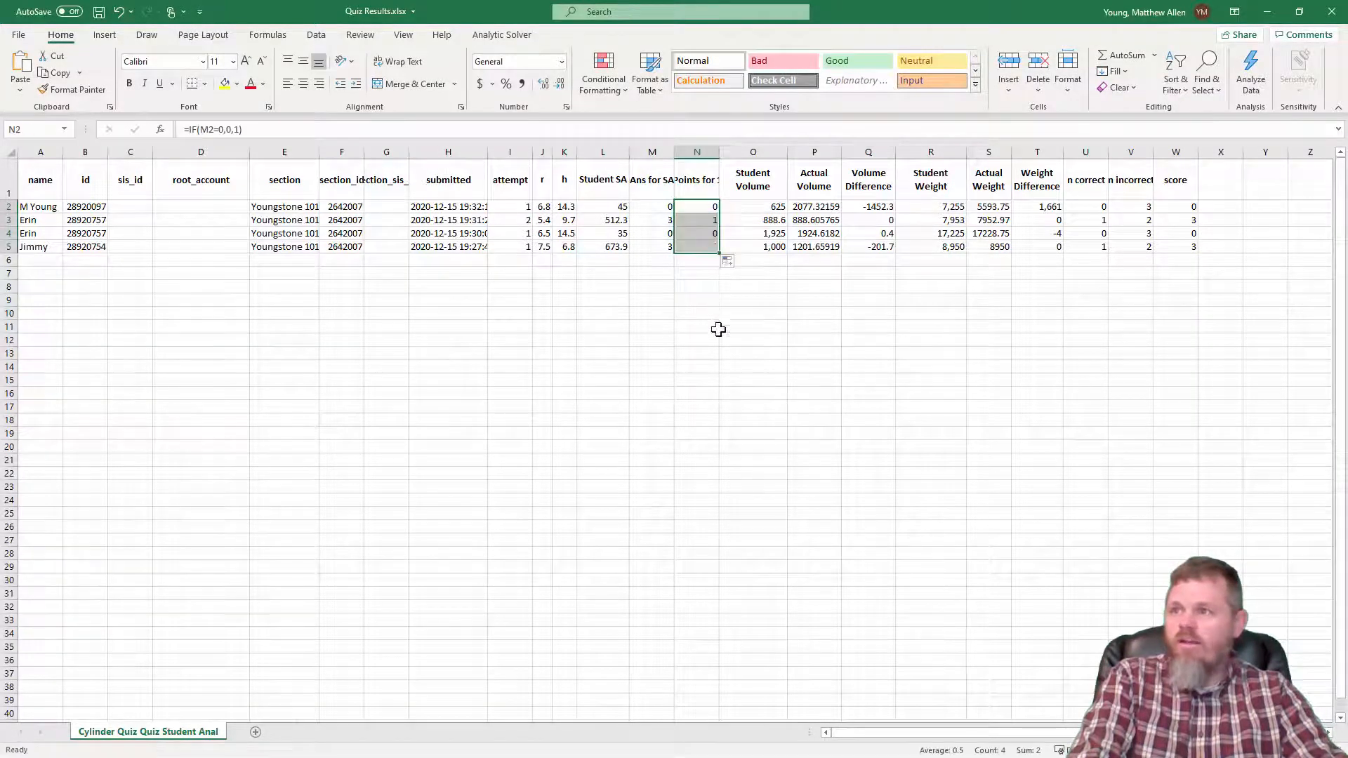
{"action": "left_click", "coordinate": [696, 179]}
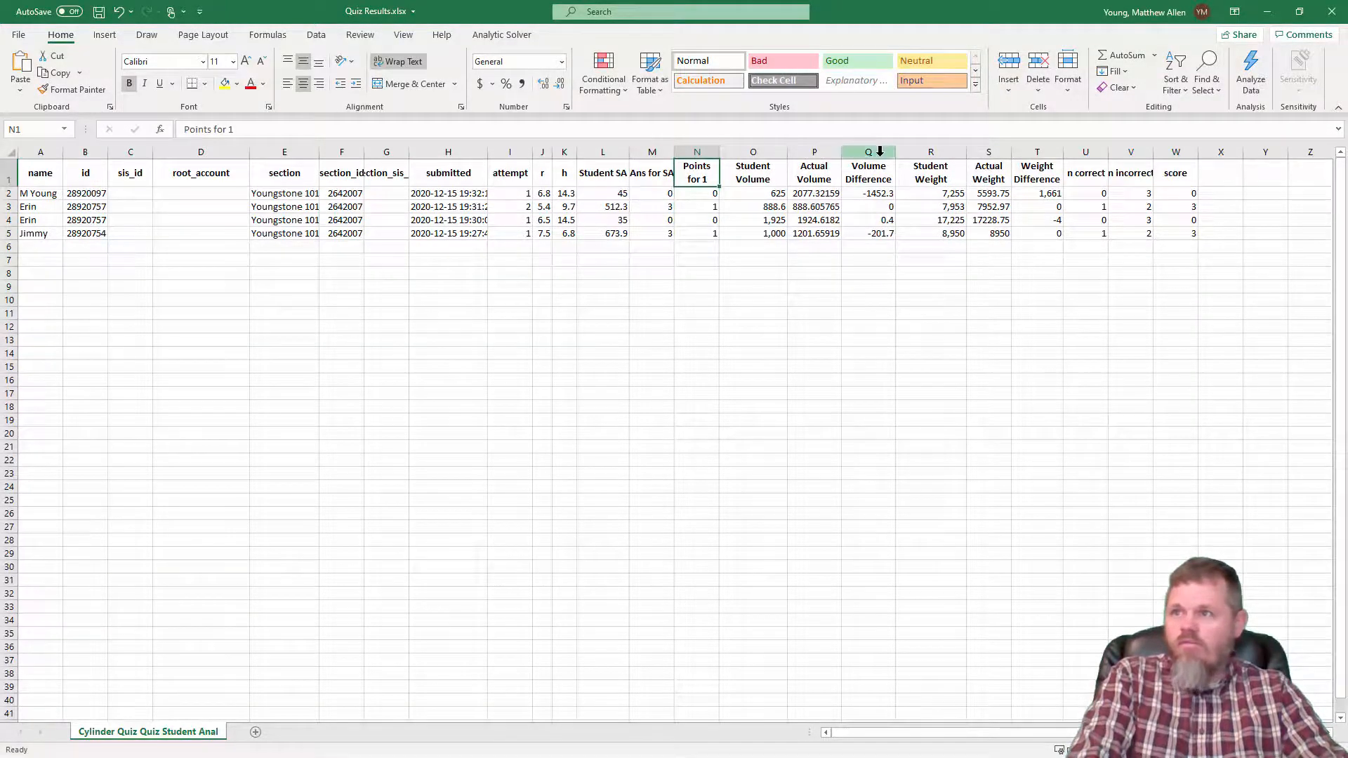
Insert a blank column before Student Weight in column R and give it the header Points for 2.
{"action": "left_click", "coordinate": [772, 152]}
{"action": "right_click", "coordinate": [921, 153]}
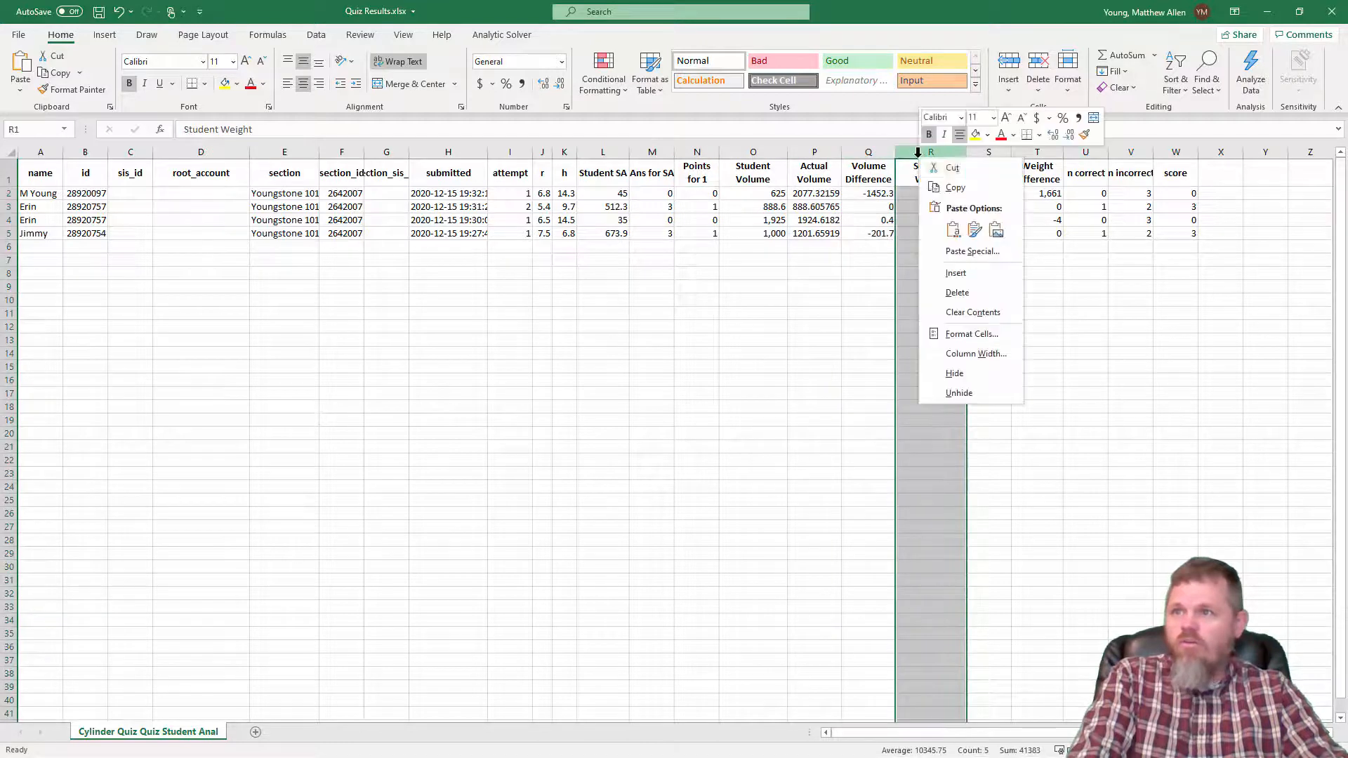
{"action": "left_click", "coordinate": [956, 273]}
{"action": "type", "text": "Points for 2"}
{"action": "key", "text": "Return"}
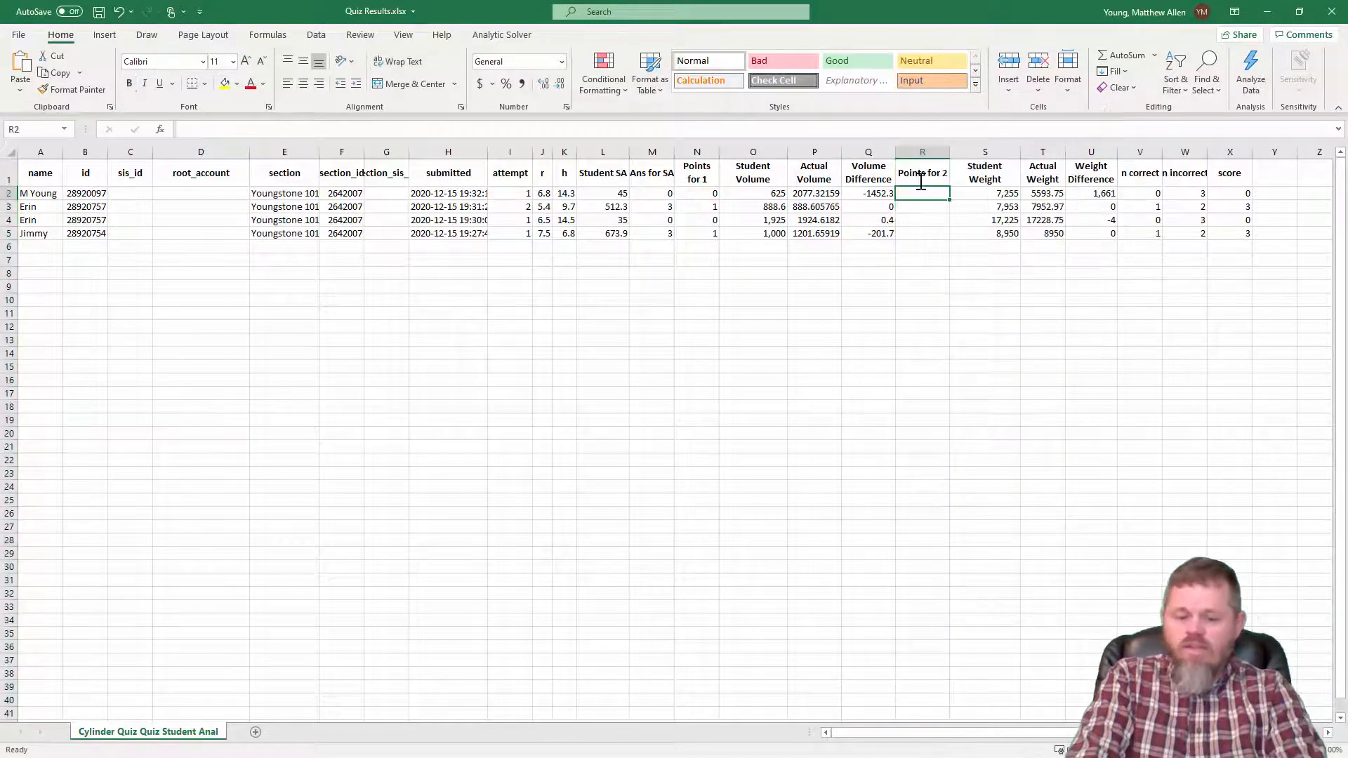
Score the volume answers in R2 with =IF(ABS(Q2)<0.5,1,0), fill down to R5 and check the results in R3:R4.
{"action": "type", "text": "=if(abs("}
{"action": "left_click", "coordinate": [869, 189]}
{"action": "type", "text": "<.5),1,0)"}
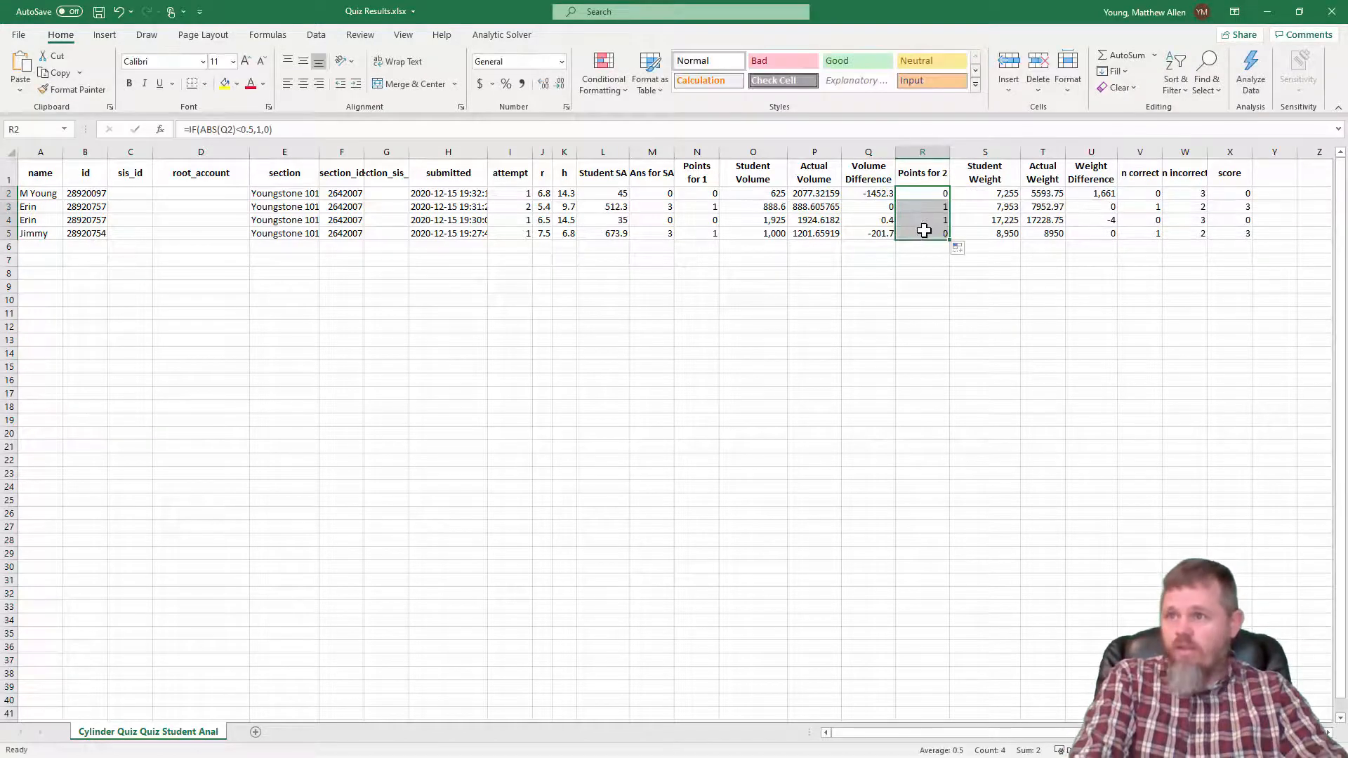
{"action": "left_click", "coordinate": [928, 222]}
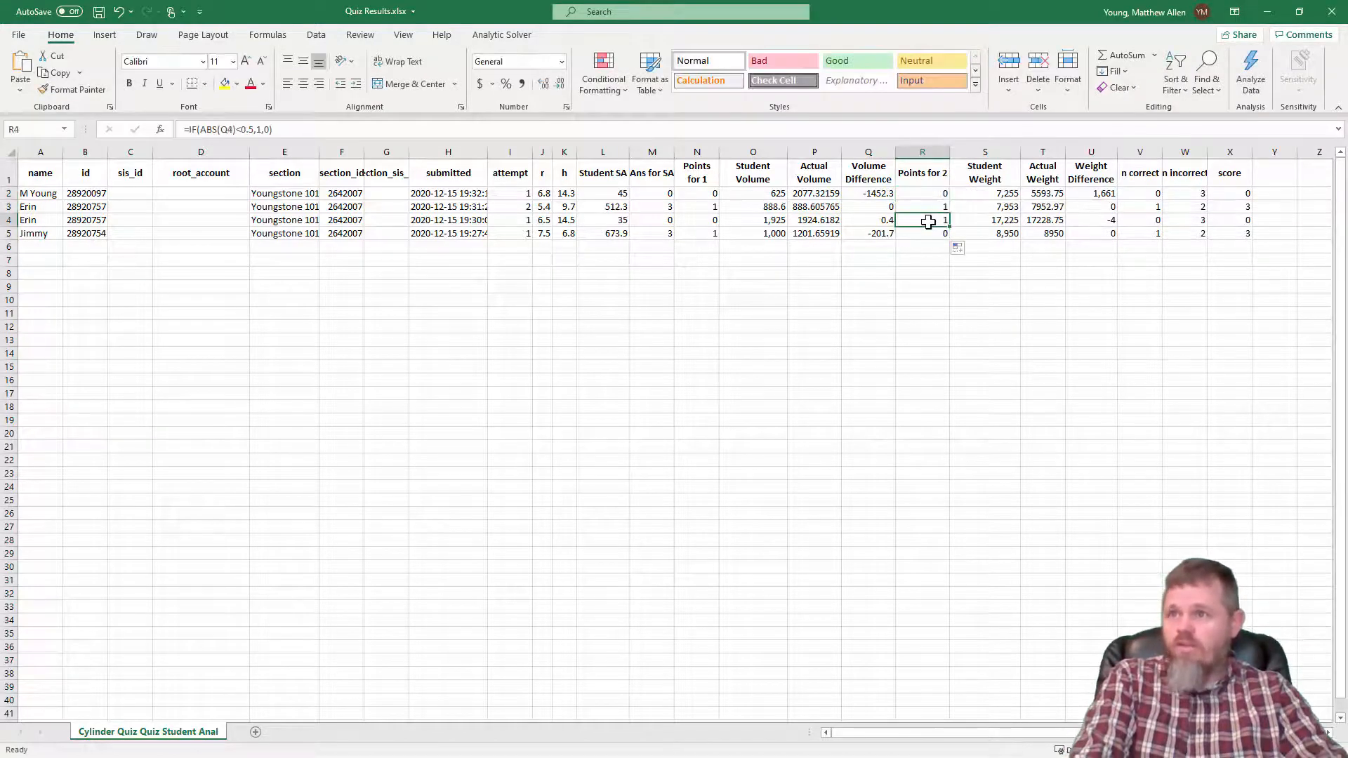
{"action": "left_click_drag", "start_coordinate": [928, 205], "coordinate": [925, 222]}
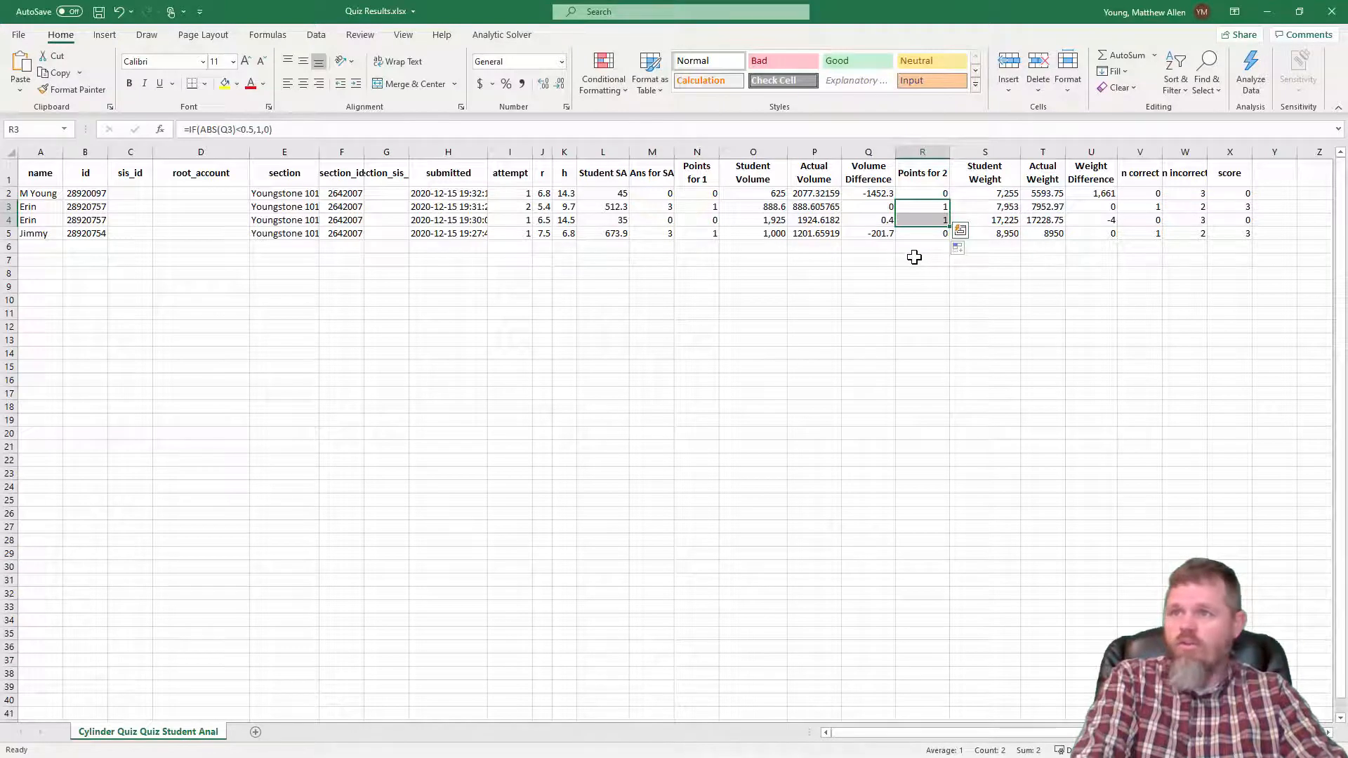
Insert a blank column before the n correct column in column V.
{"action": "left_click", "coordinate": [1138, 156]}
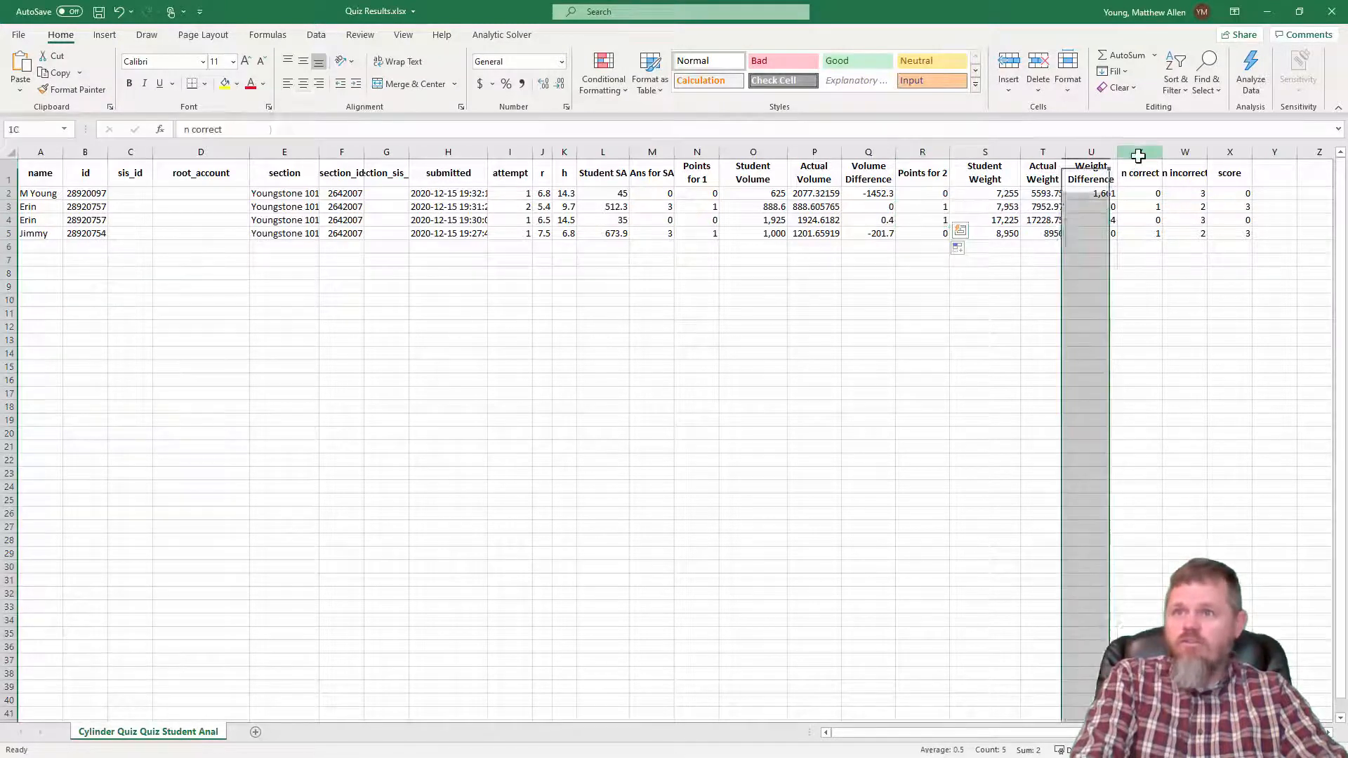
{"action": "right_click", "coordinate": [1138, 156]}
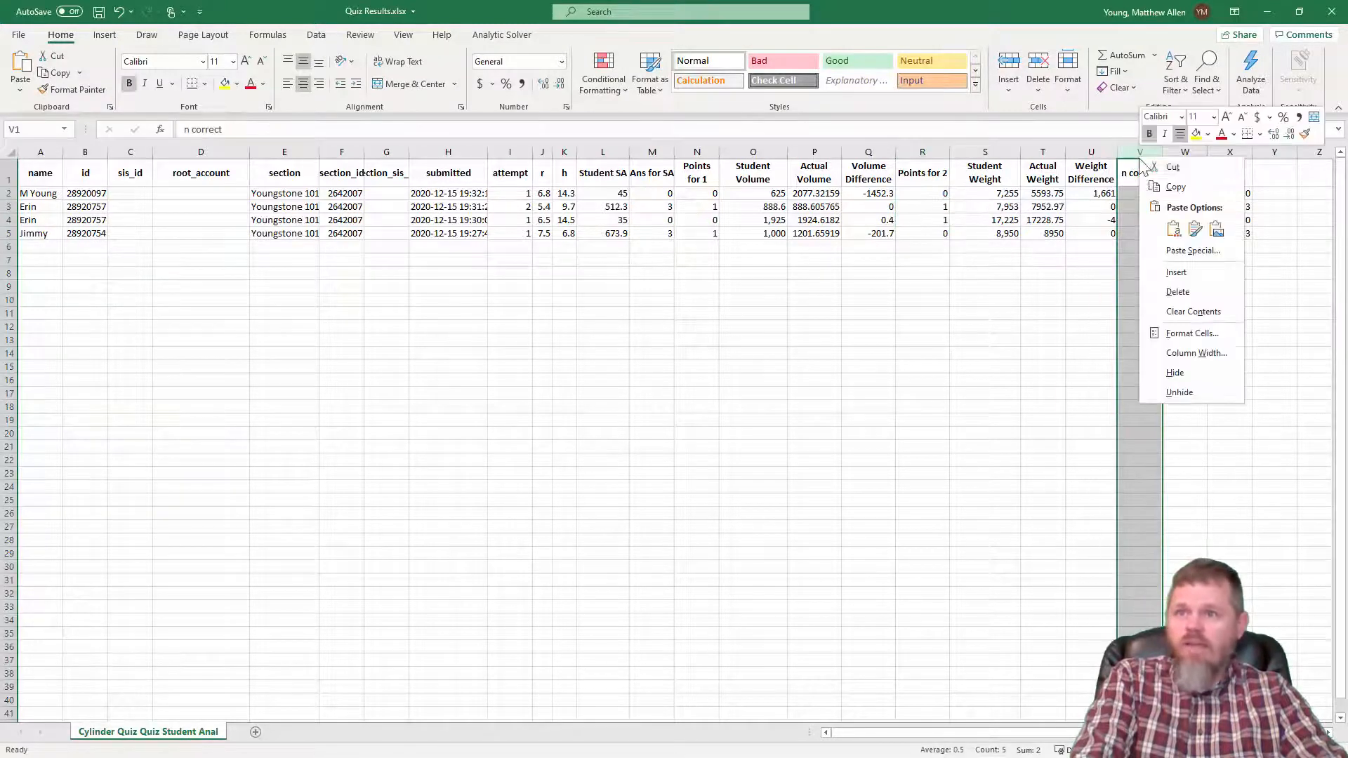
{"action": "left_click", "coordinate": [1185, 272]}
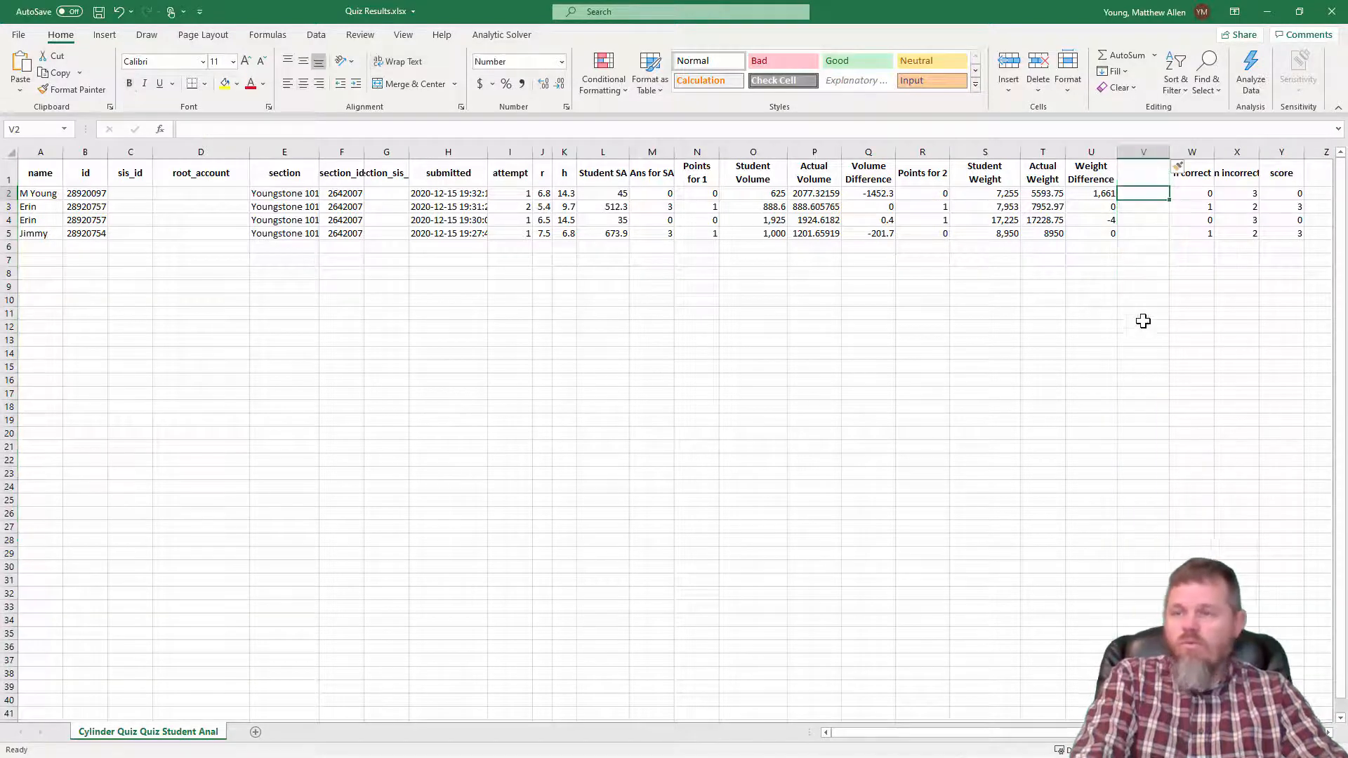
Give V1 the header Points for 3 and score the weight answers by copying the formula from R2 into V2:V5.
{"action": "left_click", "coordinate": [1130, 164]}
{"action": "type", "text": "Points for 3"}
{"action": "key", "text": "Return"}
{"action": "left_click", "coordinate": [939, 196]}
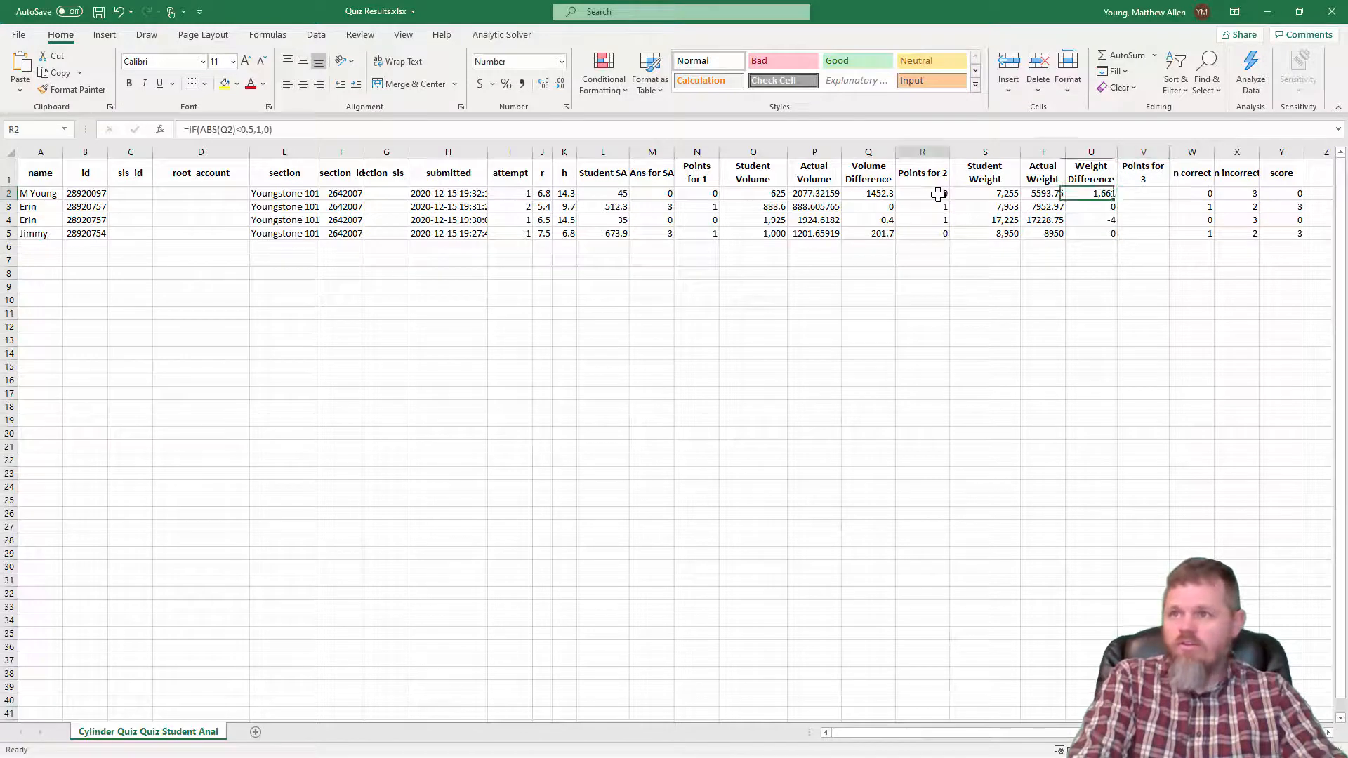
{"action": "key", "text": "ctrl+c"}
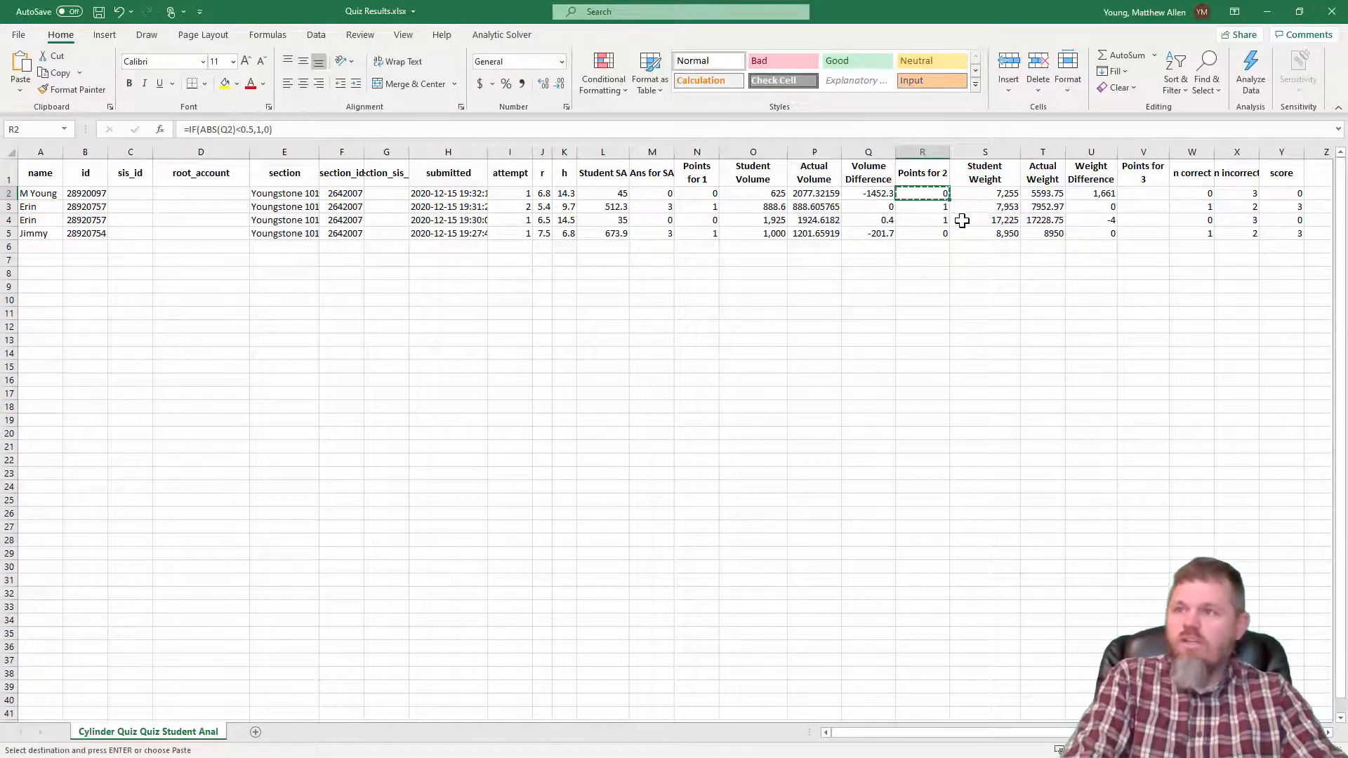
{"action": "left_click", "coordinate": [1144, 195]}
{"action": "key", "text": "ctrl+v"}
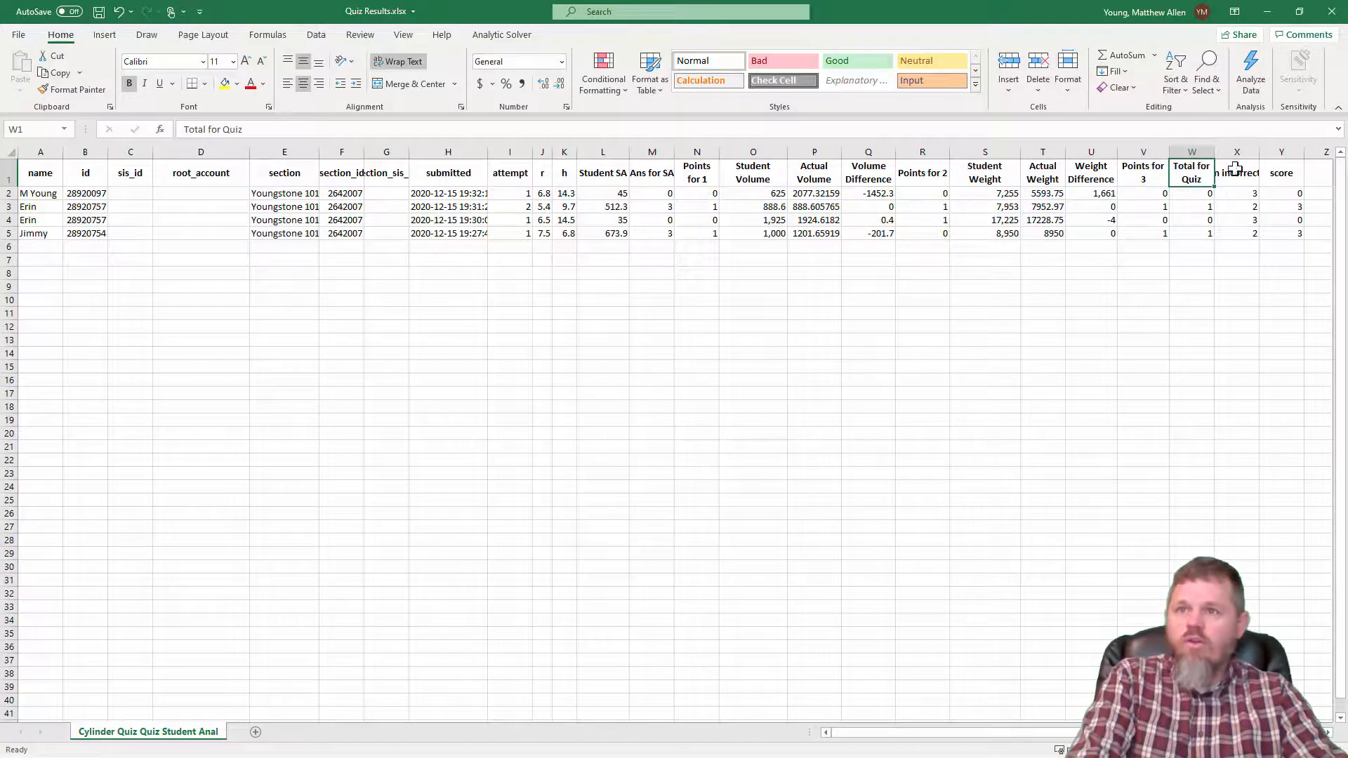
Delete the n incorrect and score columns X and Y.
{"action": "left_click_drag", "start_coordinate": [1237, 151], "coordinate": [1281, 152]}
{"action": "right_click", "coordinate": [1283, 153]}
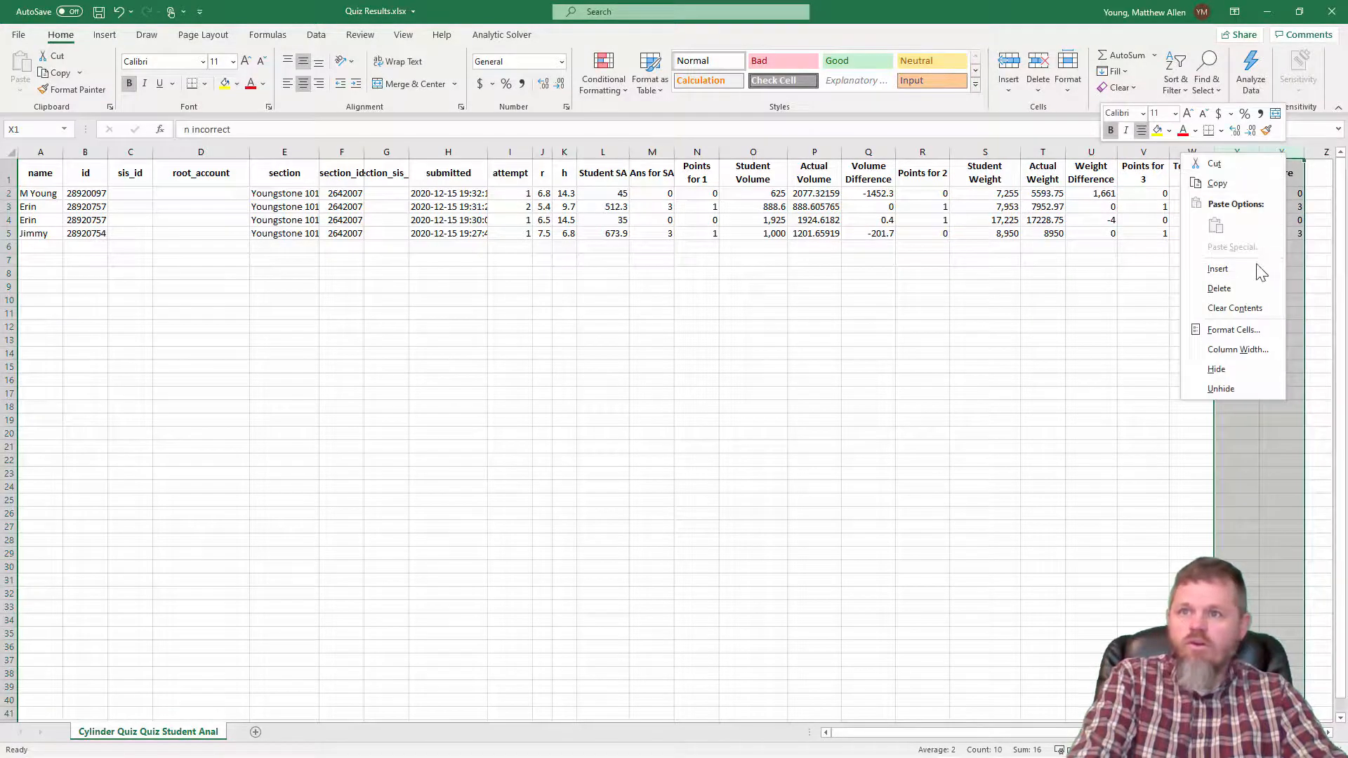
{"action": "left_click", "coordinate": [1218, 287]}
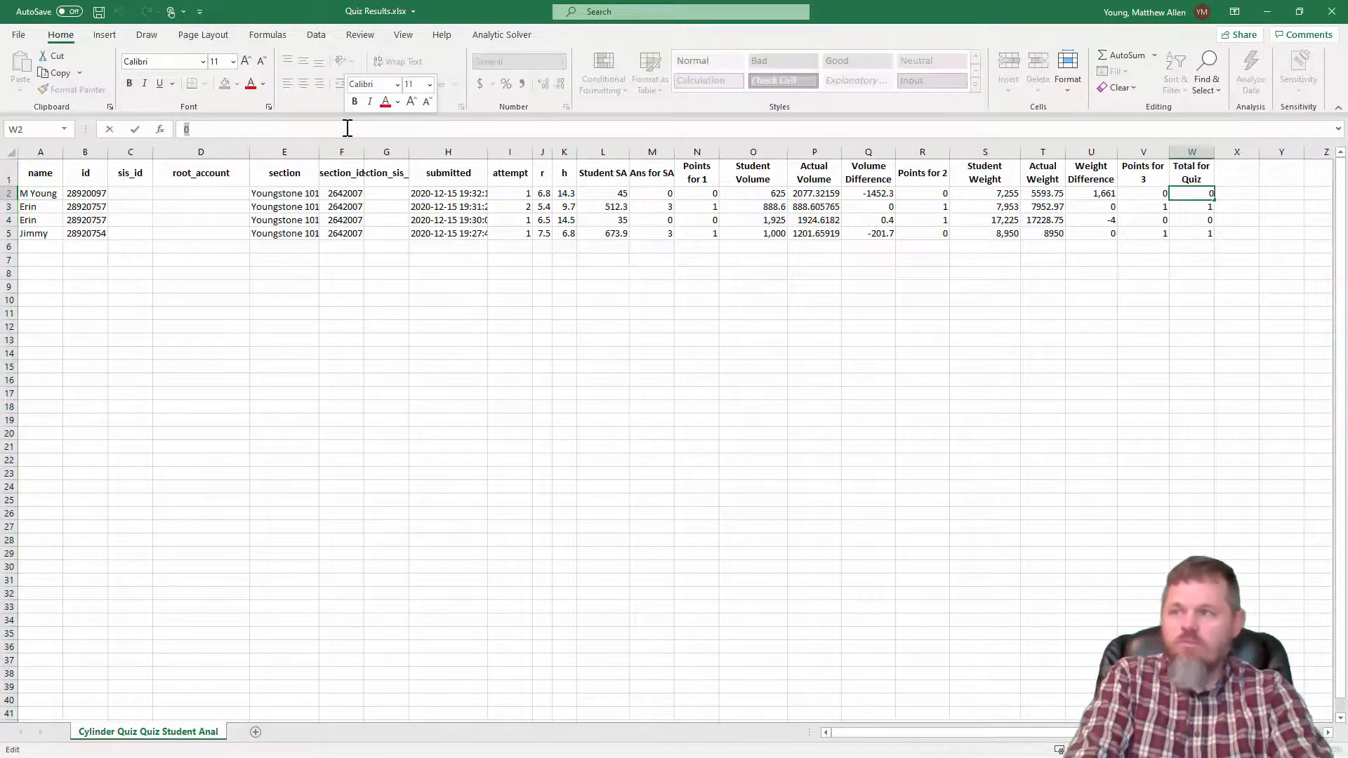
Total the three point columns in W2 with =N2+R2+V2 and fill the formula down to W5.
{"action": "type", "text": "="}
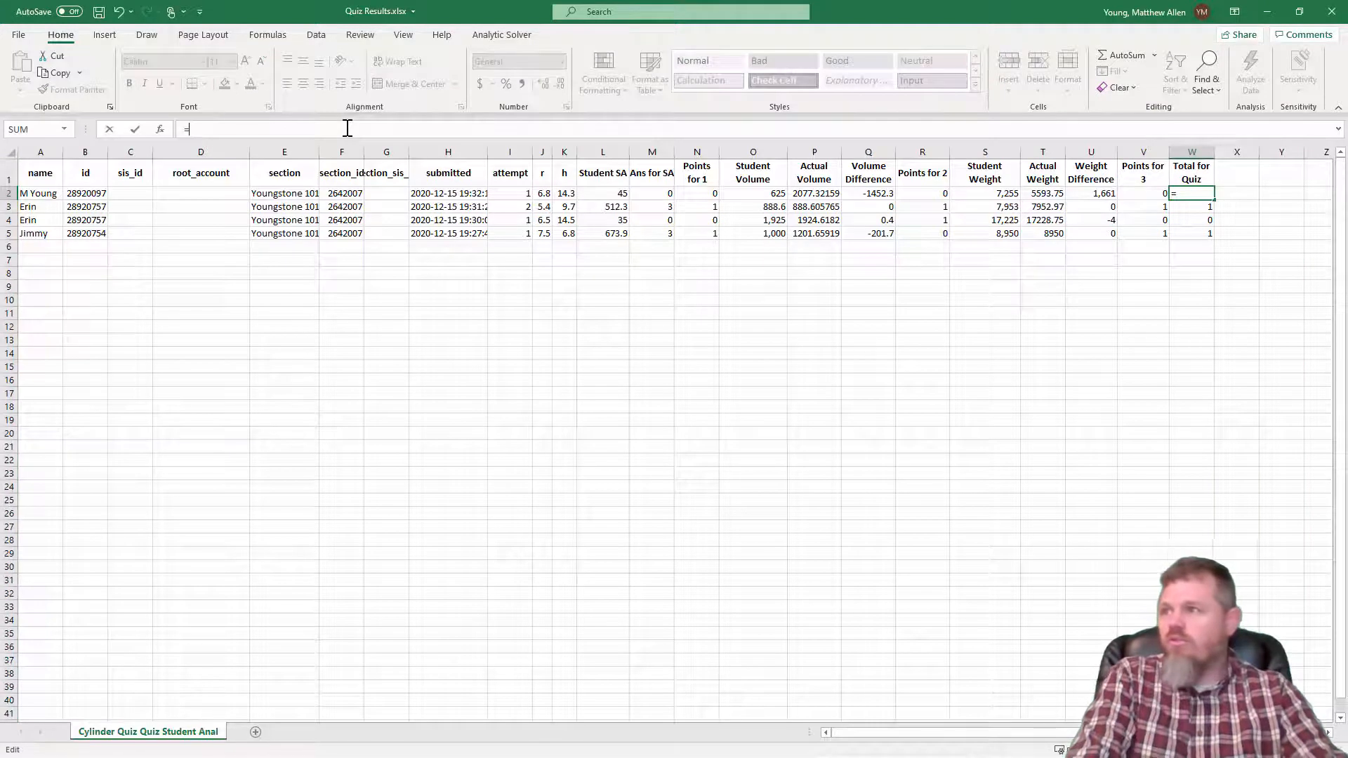
{"action": "left_click", "coordinate": [689, 195]}
{"action": "type", "text": "+"}
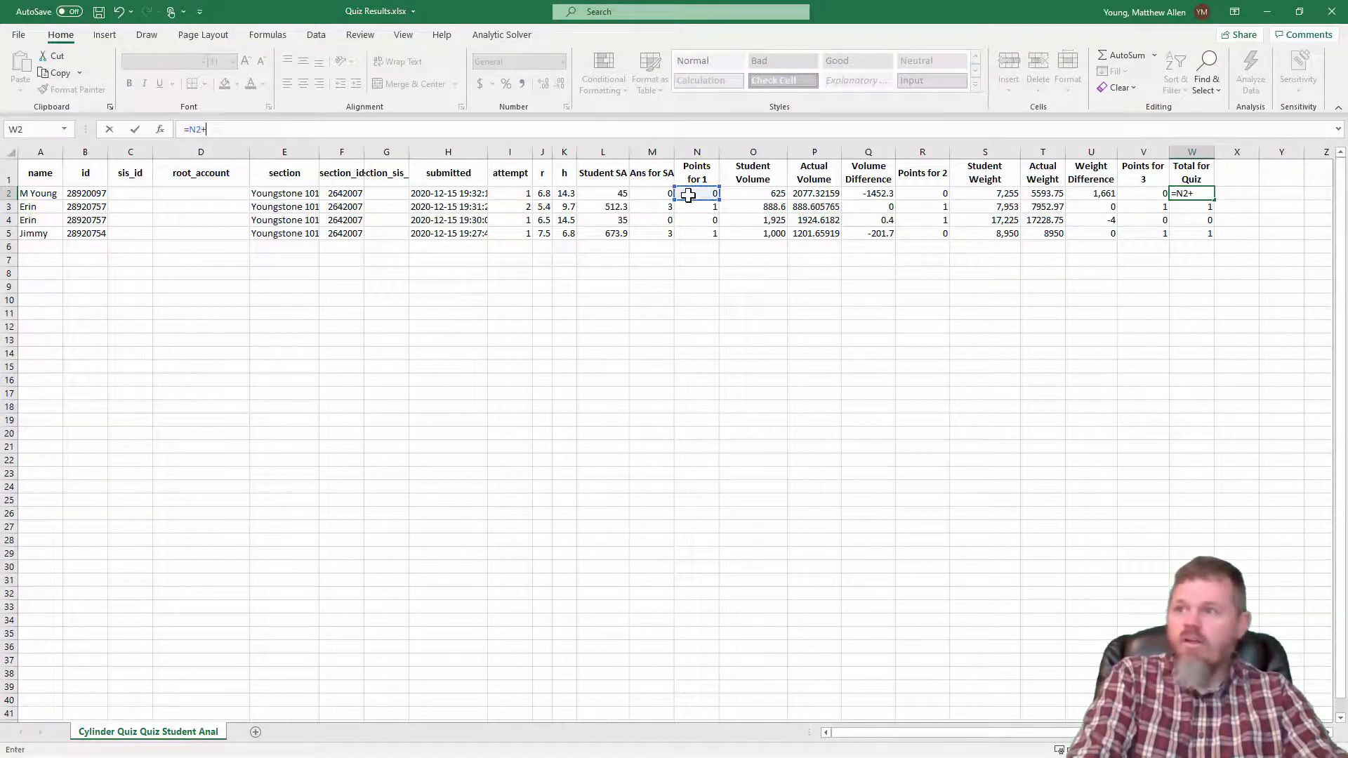
{"action": "left_click", "coordinate": [928, 193]}
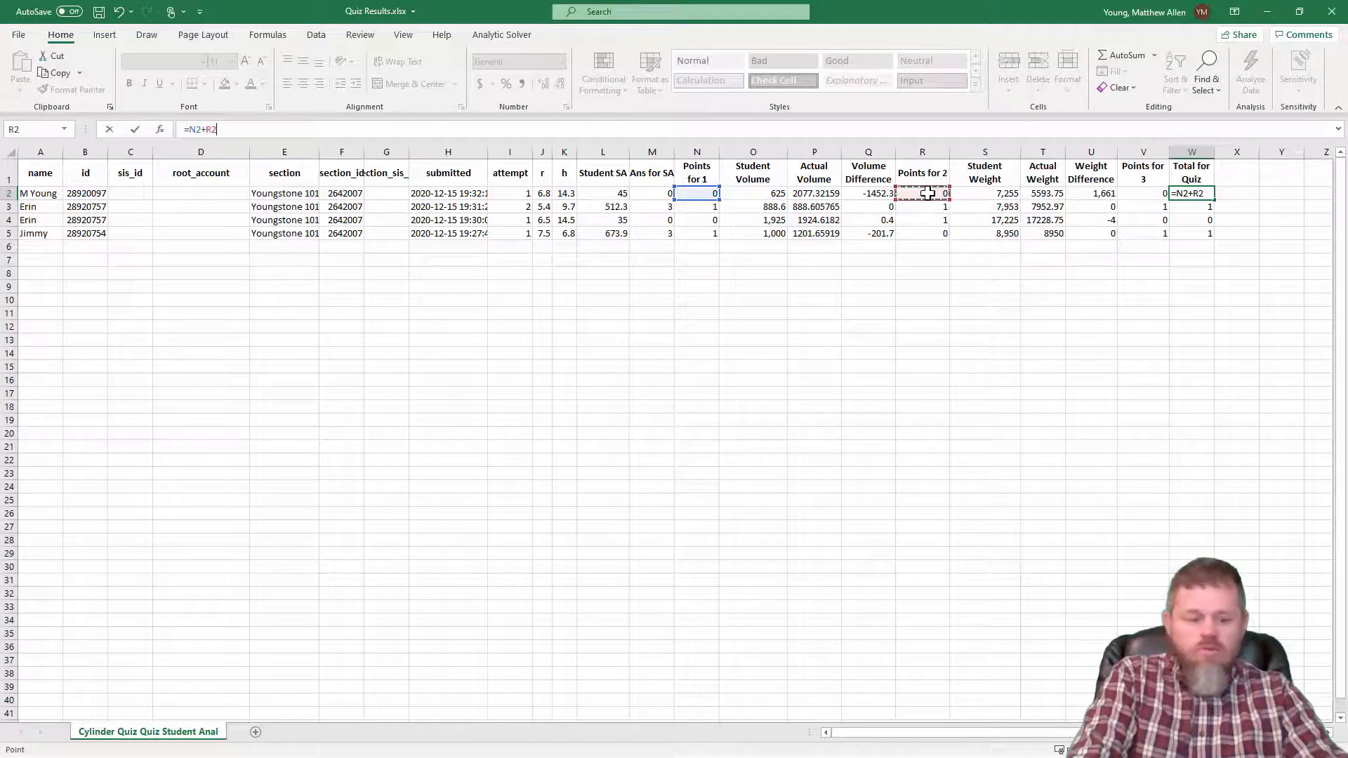
{"action": "type", "text": "+"}
{"action": "left_click", "coordinate": [1144, 194]}
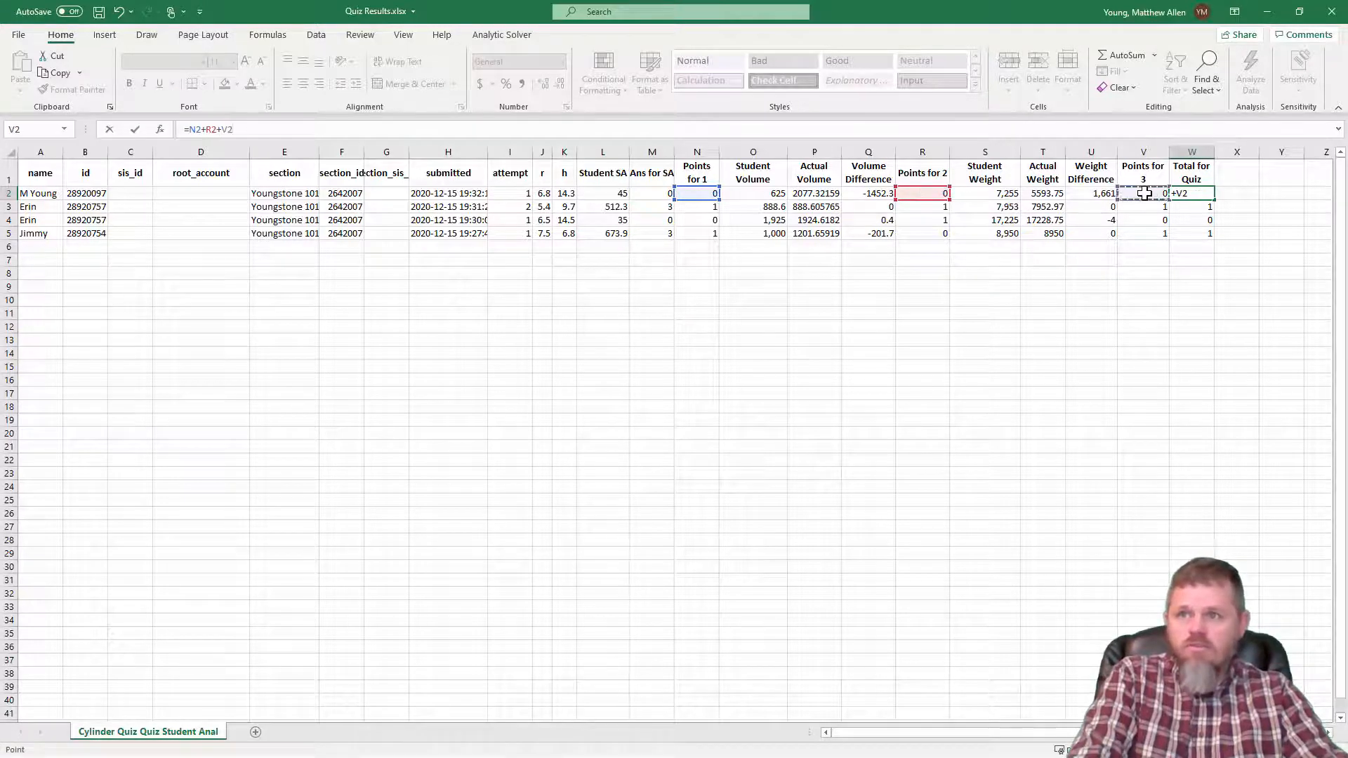
{"action": "key", "text": "ctrl+Return"}
{"action": "double_click", "coordinate": [1214, 200]}
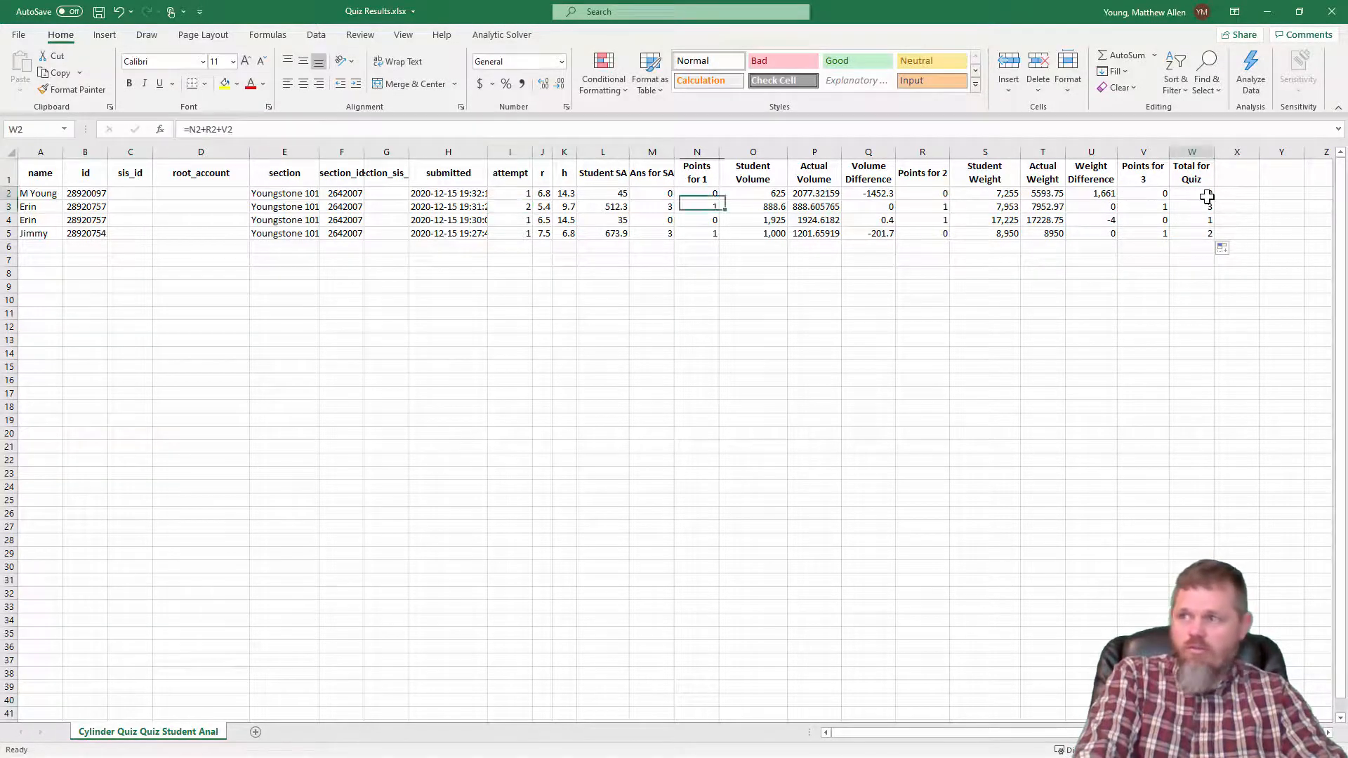
{"action": "left_click", "coordinate": [1194, 233]}
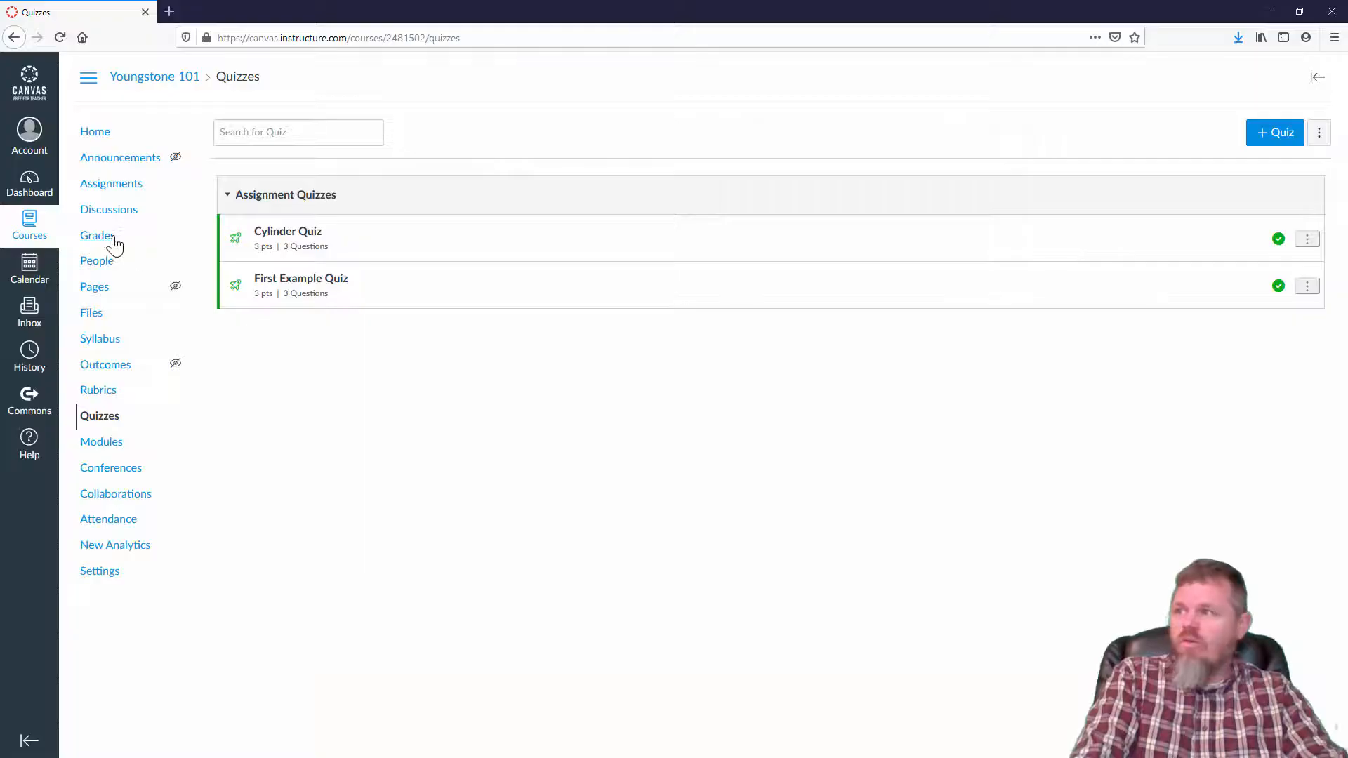
Open the Canvas course's grades in the browser and start SpeedGrader for the Cylinder Quiz.
{"action": "left_click", "coordinate": [108, 238]}
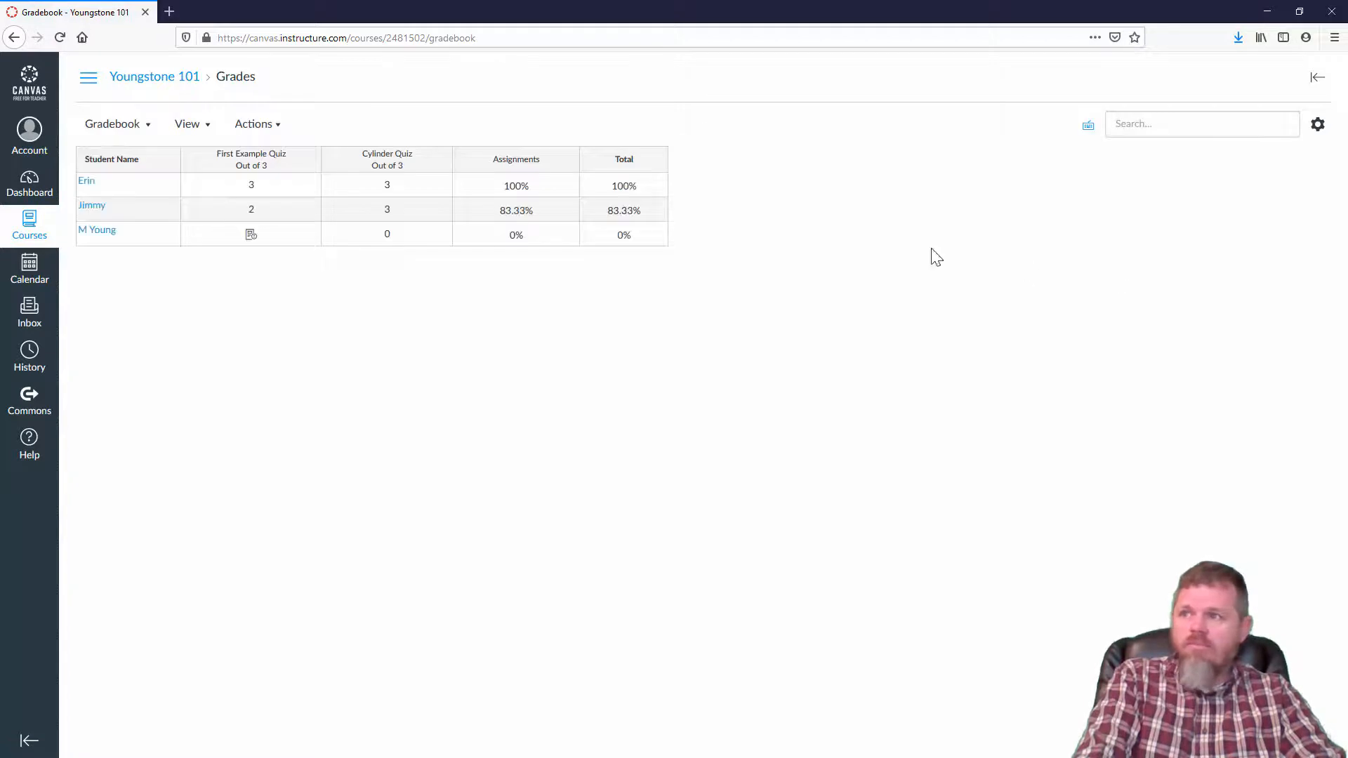
{"action": "left_click", "coordinate": [439, 163]}
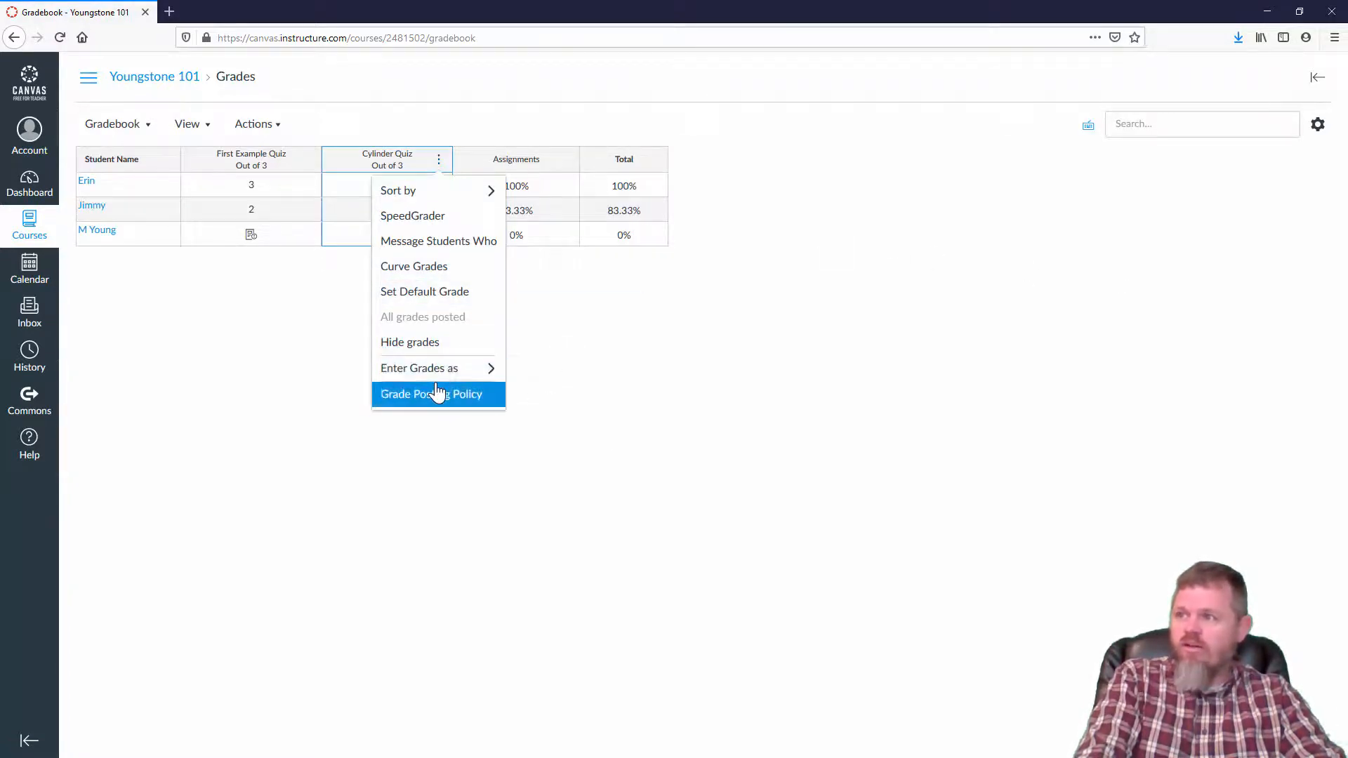
{"action": "left_click", "coordinate": [433, 217]}
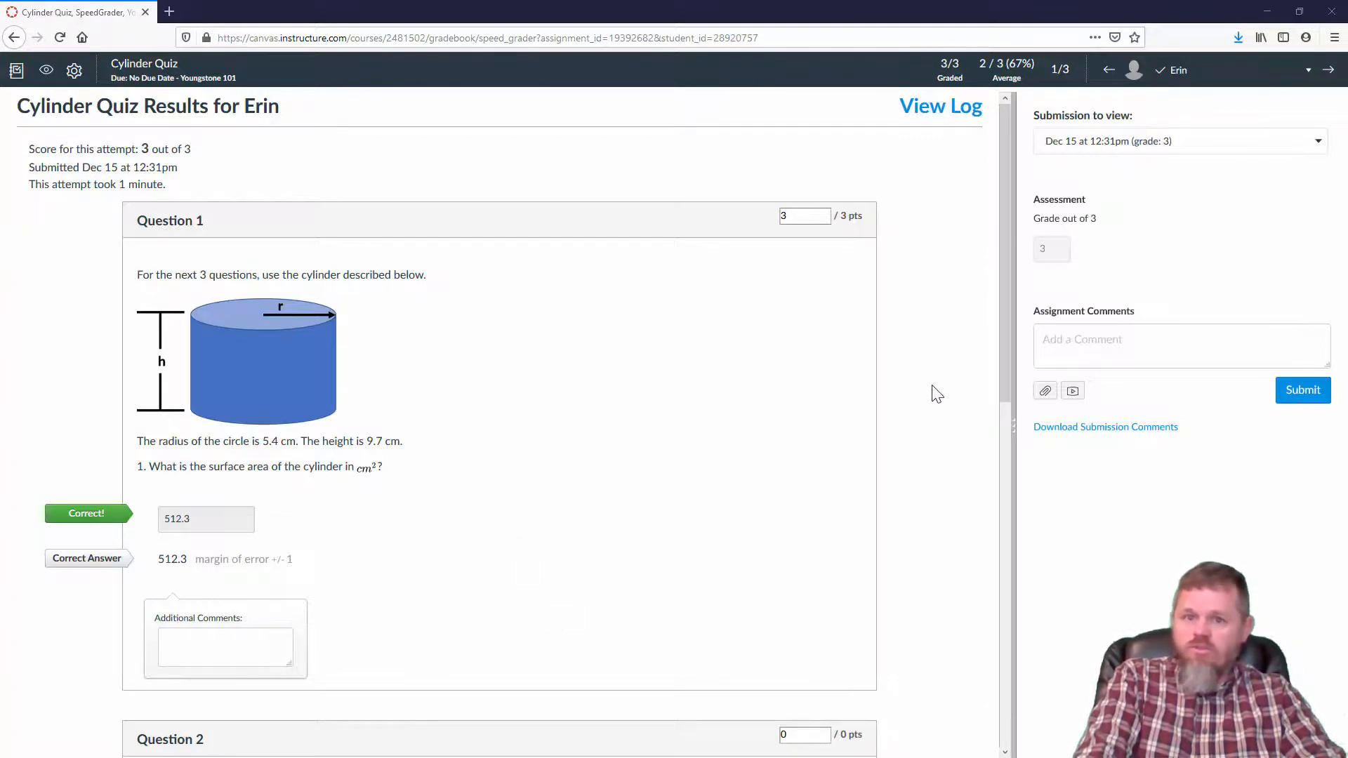
Compare the first student's SpeedGrader score with the quiz total in W3 of the Excel workbook.
{"action": "key", "text": "alt+Tab"}
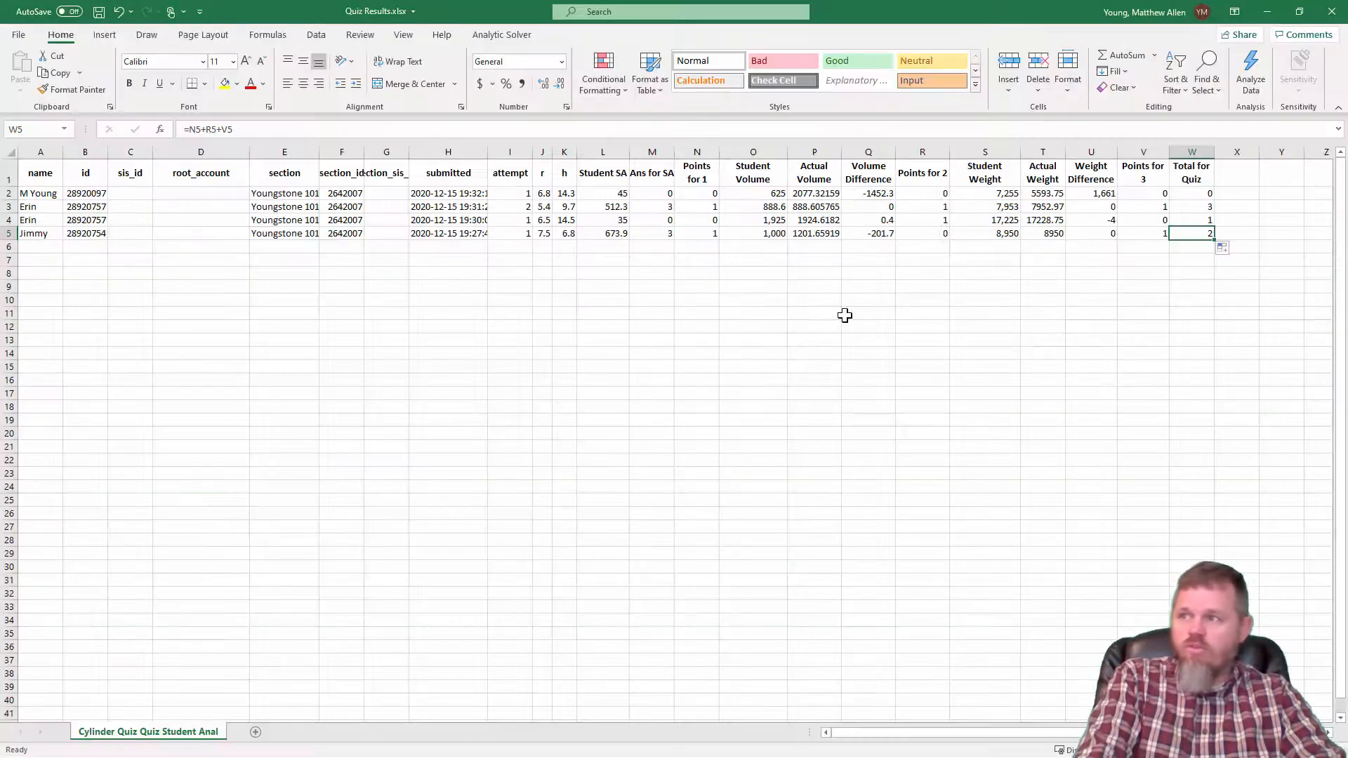
{"action": "left_click", "coordinate": [1189, 207]}
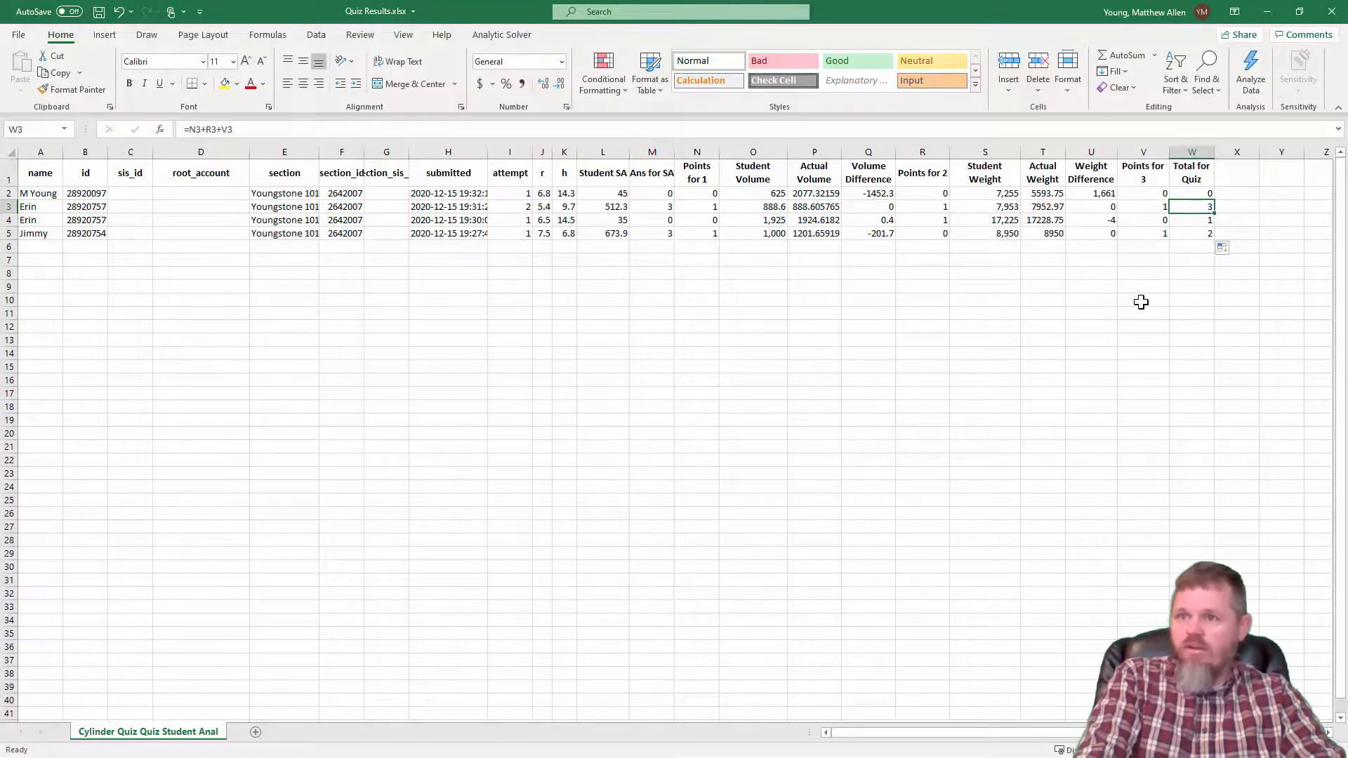
{"action": "key", "text": "alt+Tab"}
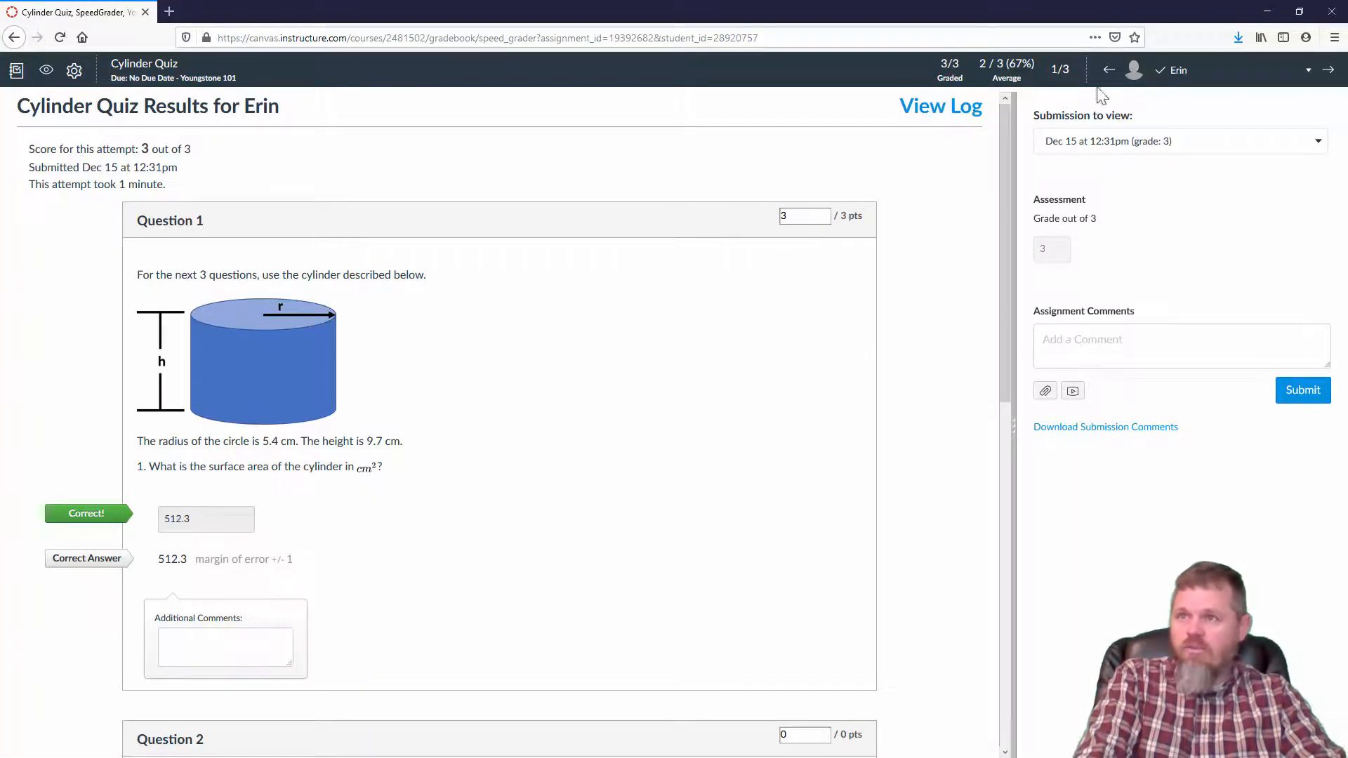
Go to the second student's submission, check the total in Excel and update the Question 1 score to 2.
{"action": "left_click", "coordinate": [1328, 70]}
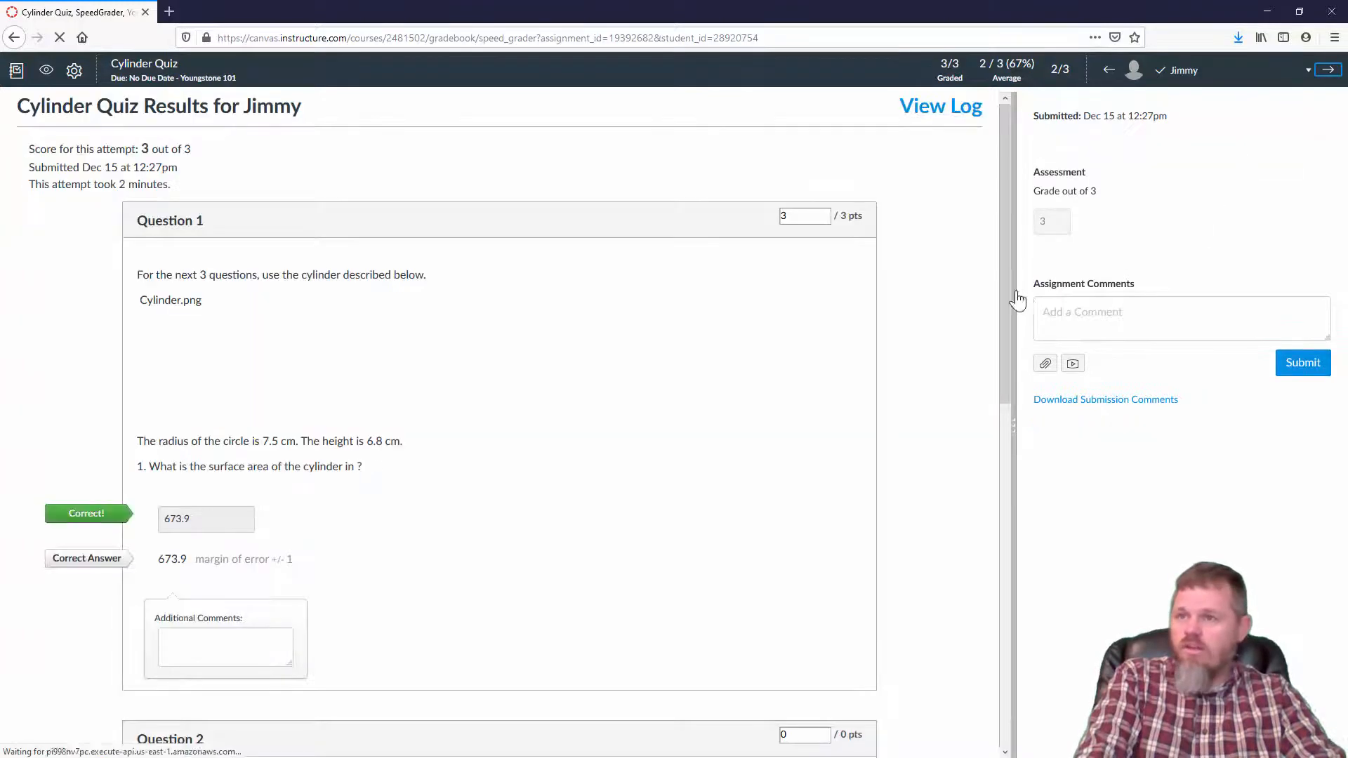
{"action": "key", "text": "alt+Tab"}
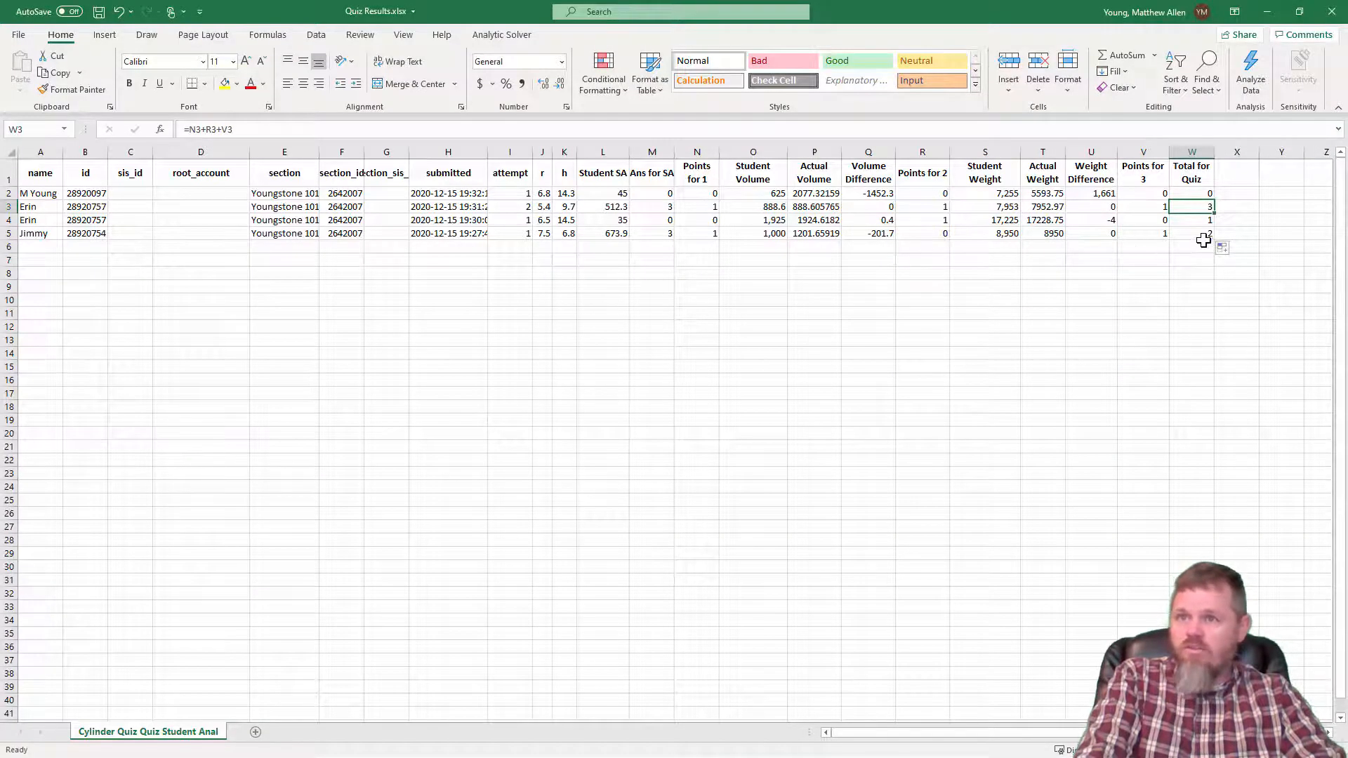
{"action": "key", "text": "alt+Tab"}
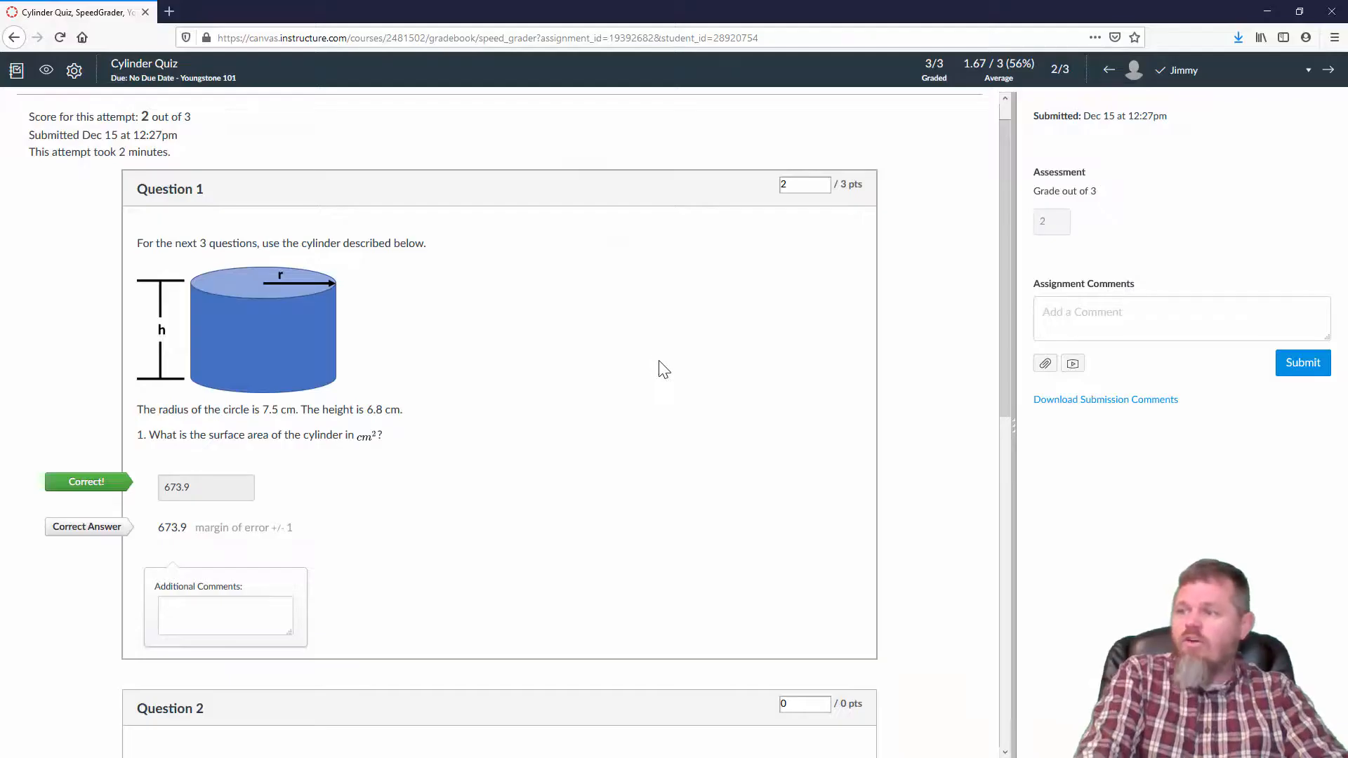
Look up the student's actual volume in P5 in Excel and add the Question 2 comment "Should be 1202 cm^3" in SpeedGrader.
{"action": "scroll", "coordinate": [658, 367], "scroll_direction": "down", "scroll_amount": 4}
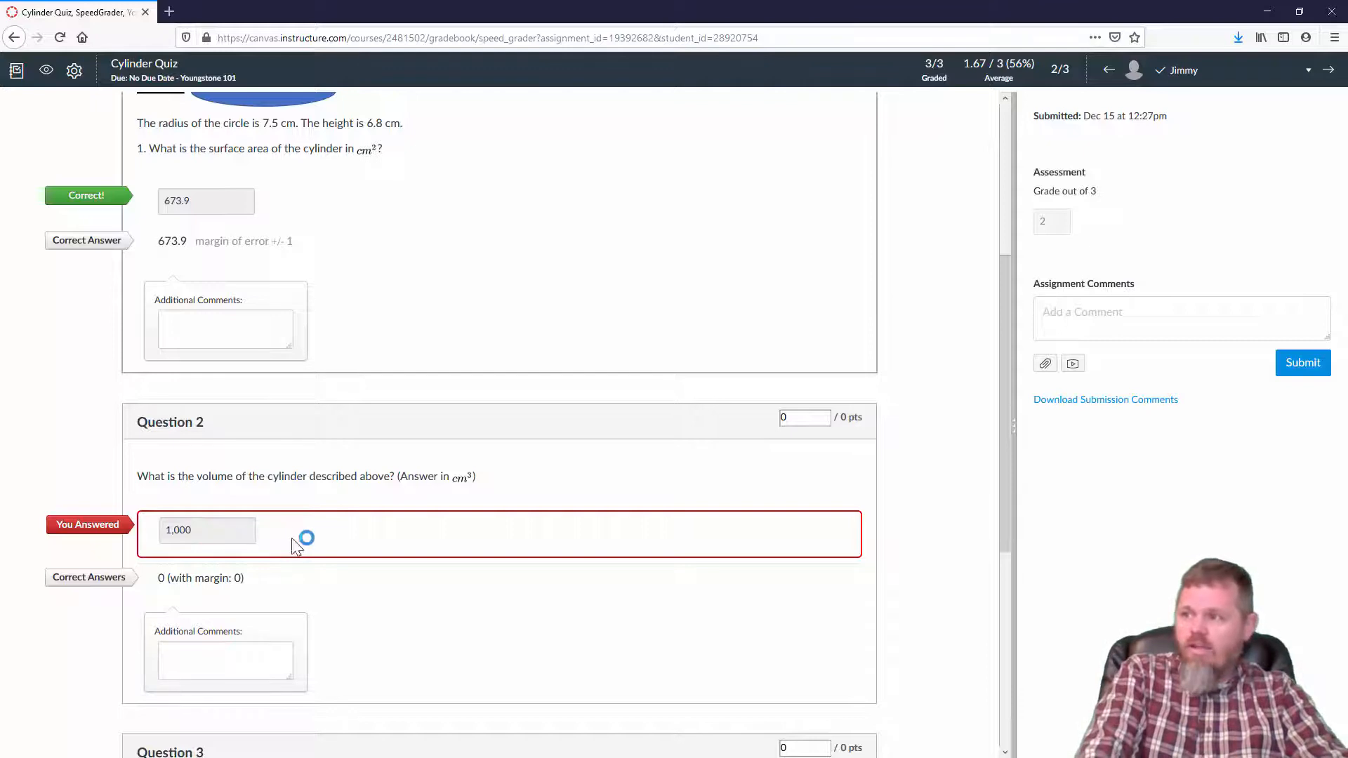
{"action": "scroll", "coordinate": [373, 522], "scroll_direction": "up", "scroll_amount": 2}
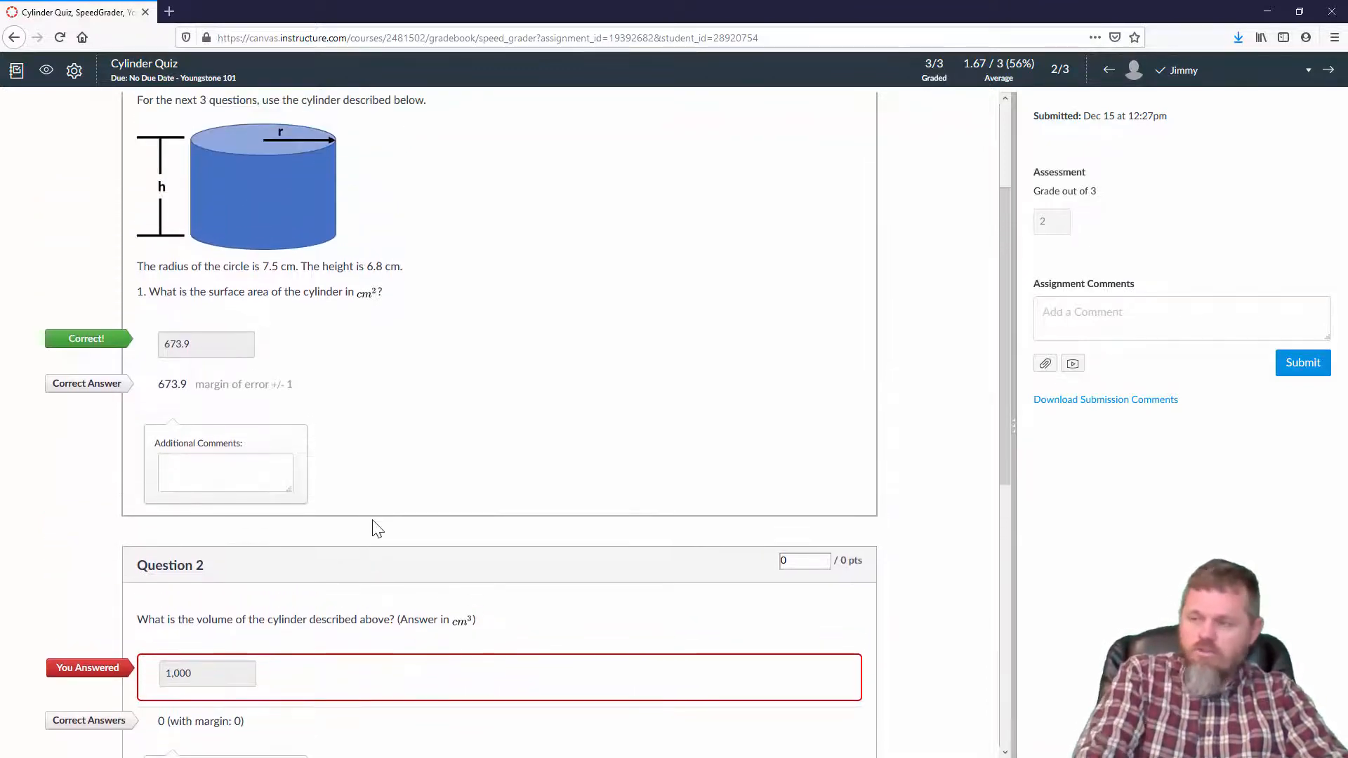
{"action": "key", "text": "alt+Tab"}
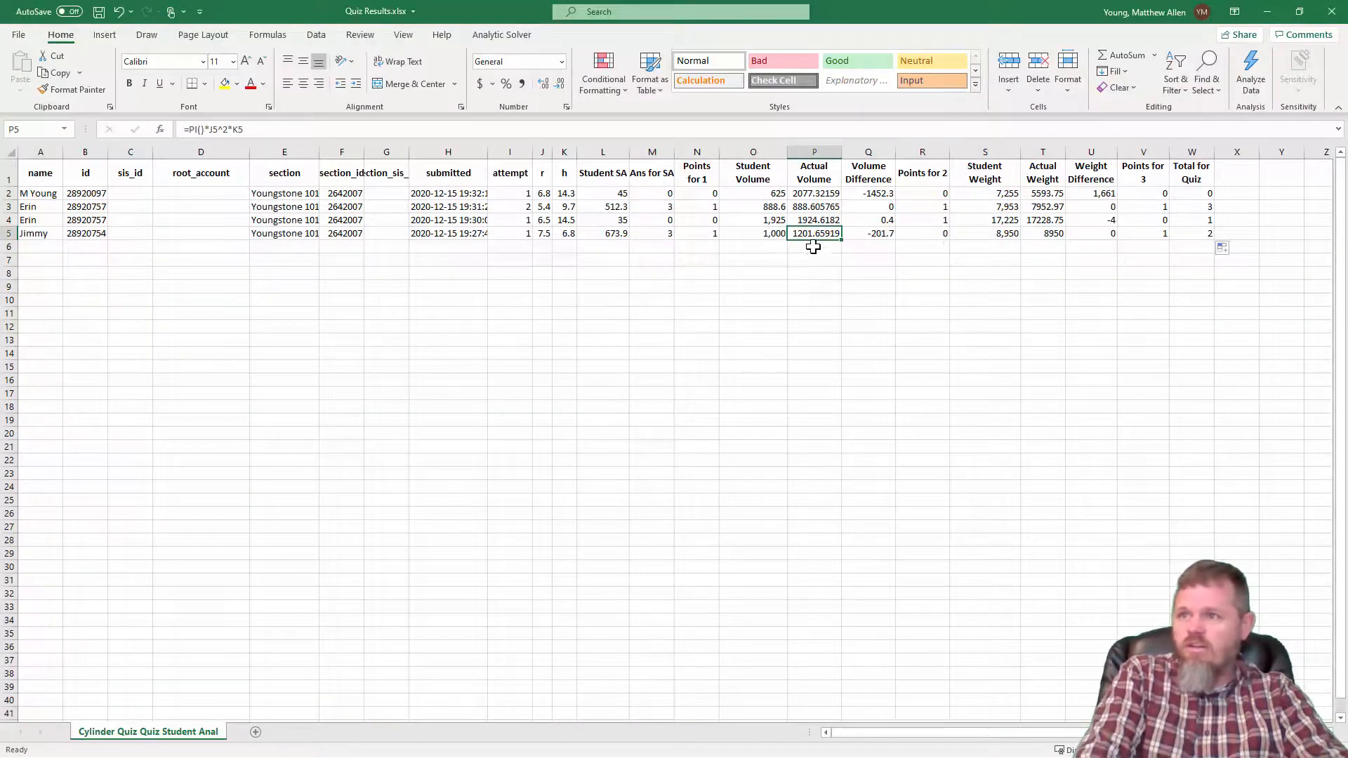
{"action": "key", "text": "alt+Tab"}
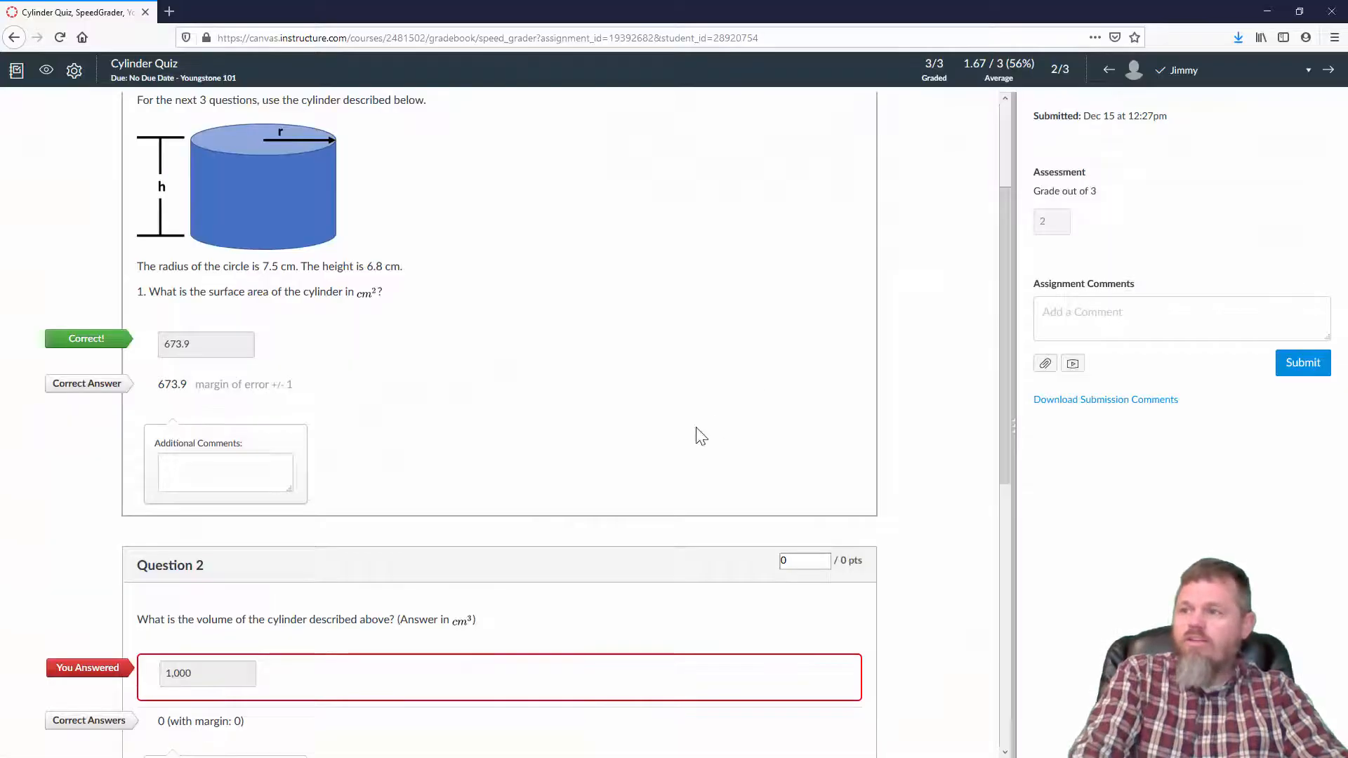
{"action": "scroll", "coordinate": [466, 457], "scroll_direction": "down", "scroll_amount": 3}
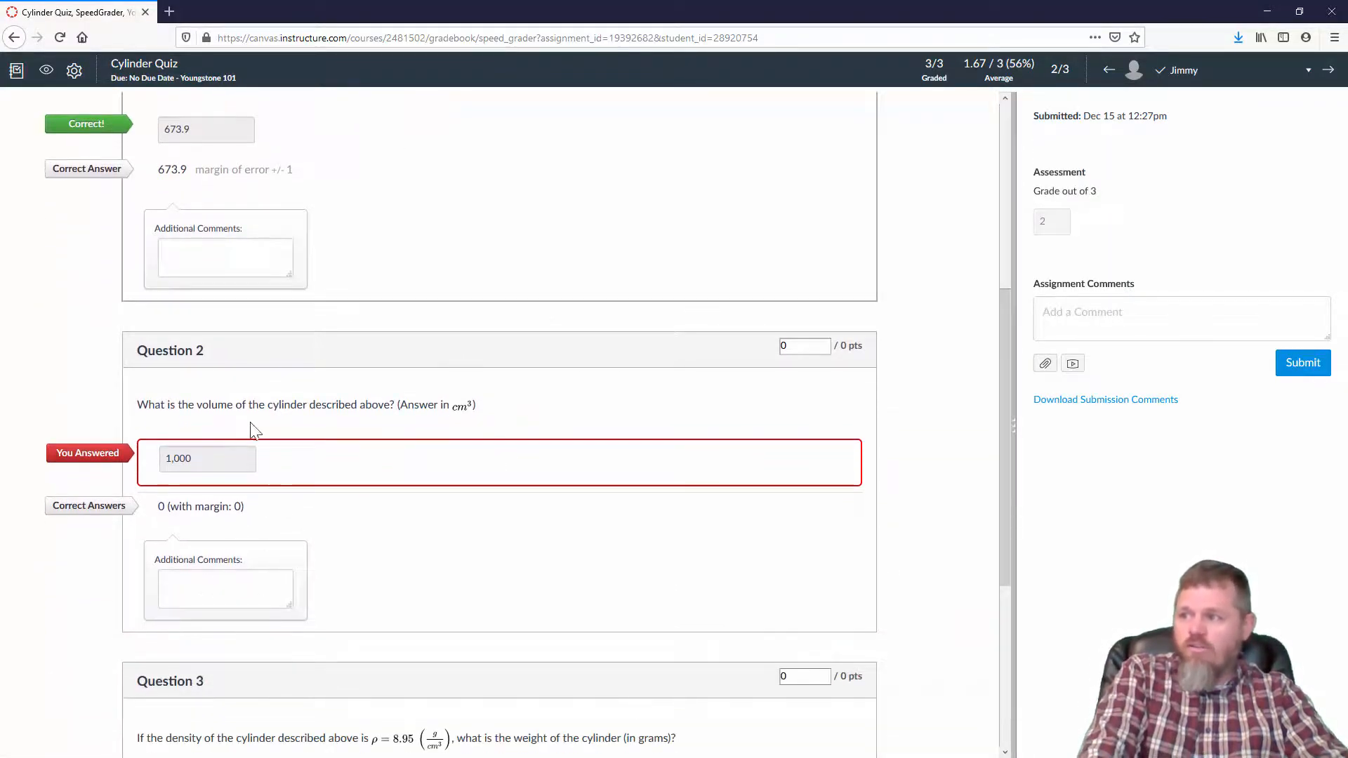
{"action": "type", "text": "Should be 1202 cm^3"}
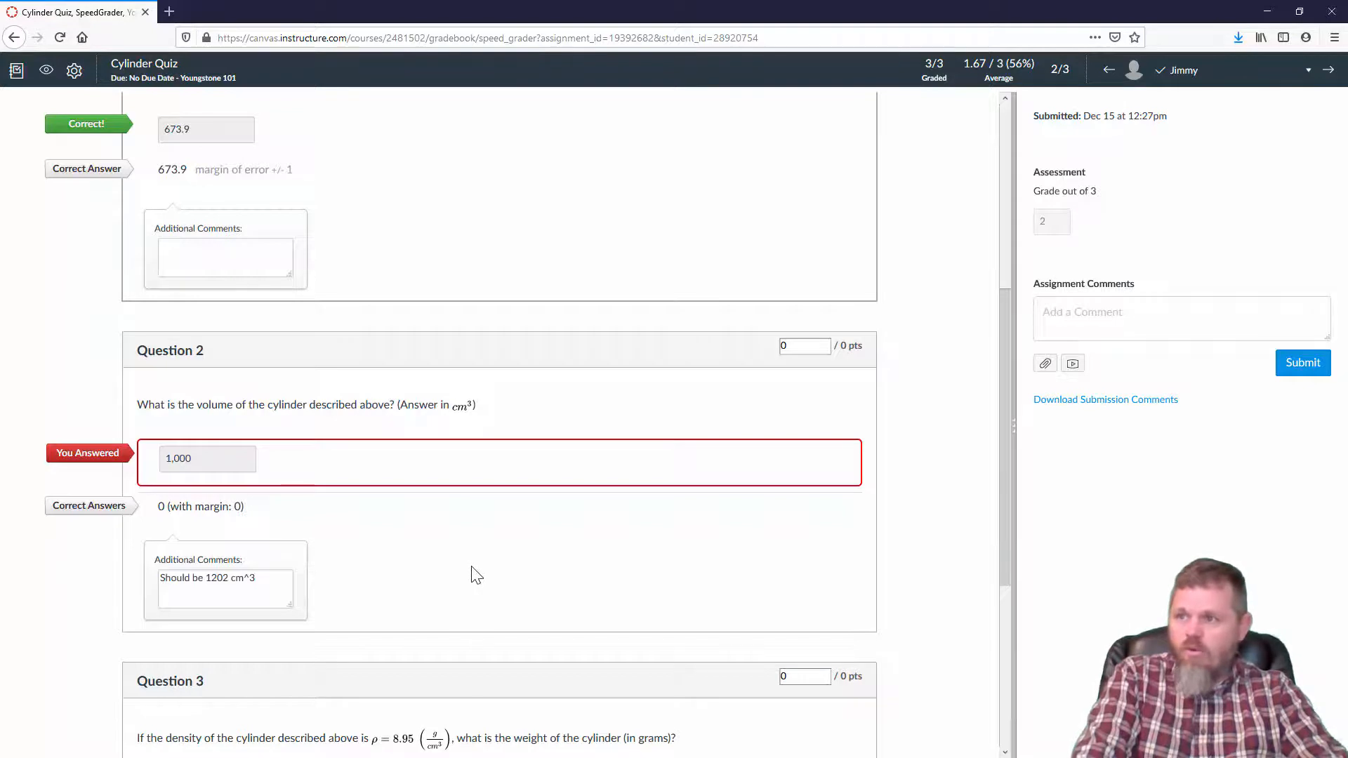
Check the Question 1 score, update the scores to save the Question 2 comment, and review the submission.
{"action": "scroll", "coordinate": [477, 574], "scroll_direction": "up", "scroll_amount": 5}
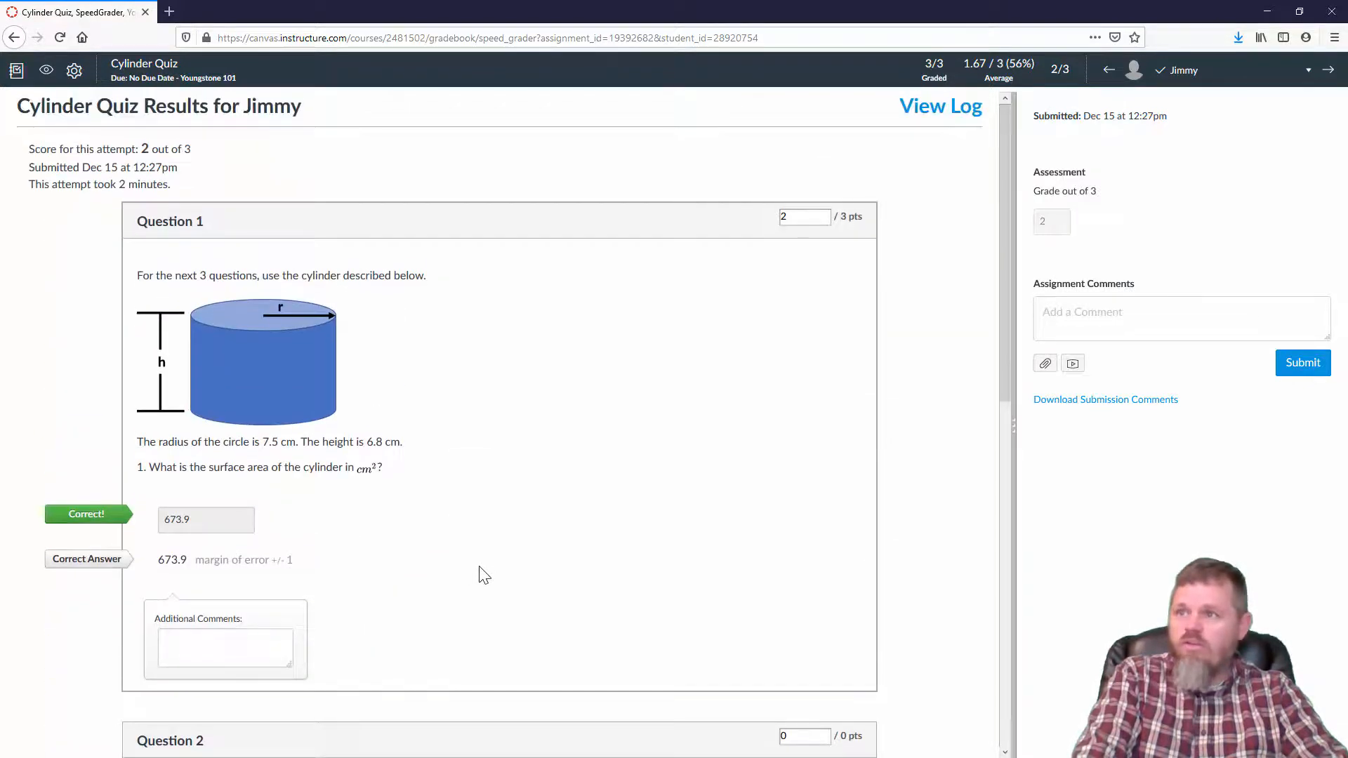
{"action": "double_click", "coordinate": [795, 219]}
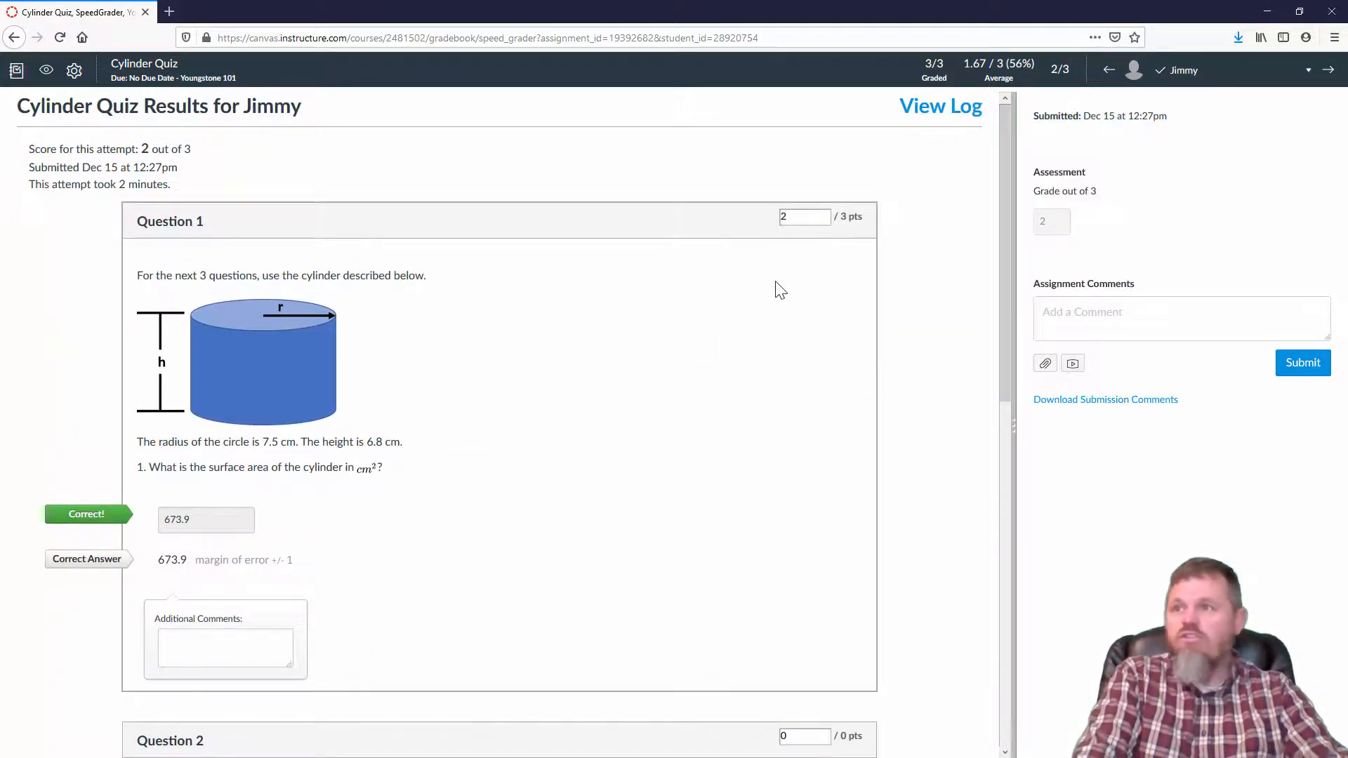
{"action": "scroll", "coordinate": [742, 302], "scroll_direction": "down", "scroll_amount": 10}
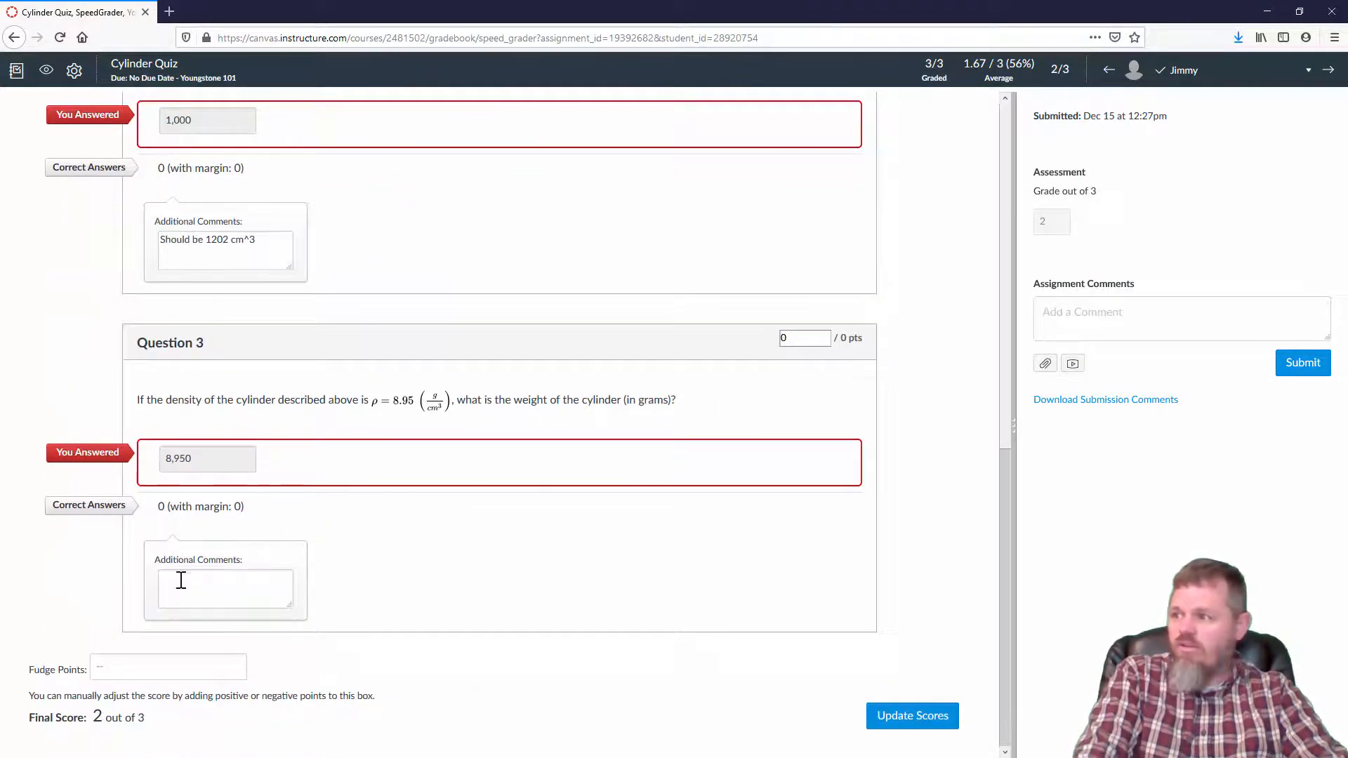
{"action": "left_click", "coordinate": [901, 725]}
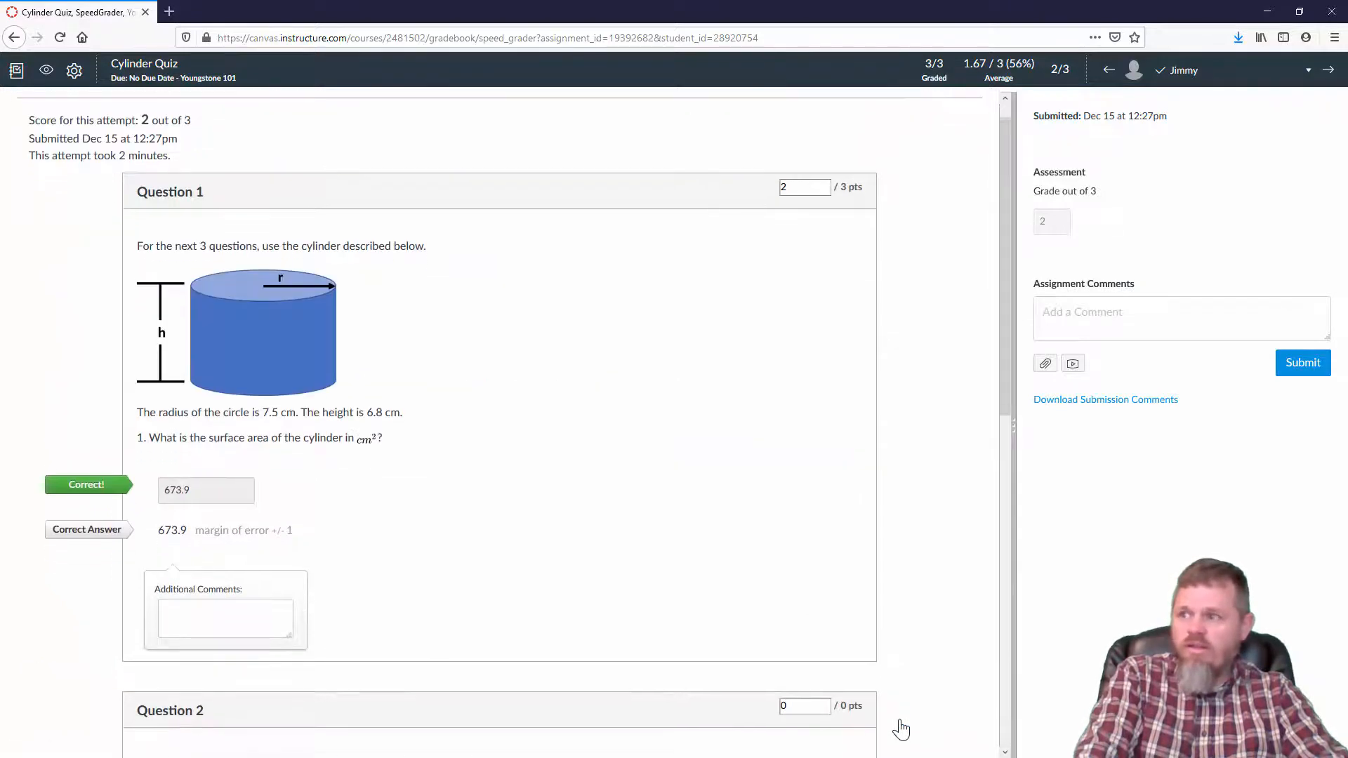
{"action": "scroll", "coordinate": [306, 521], "scroll_direction": "down", "scroll_amount": 6}
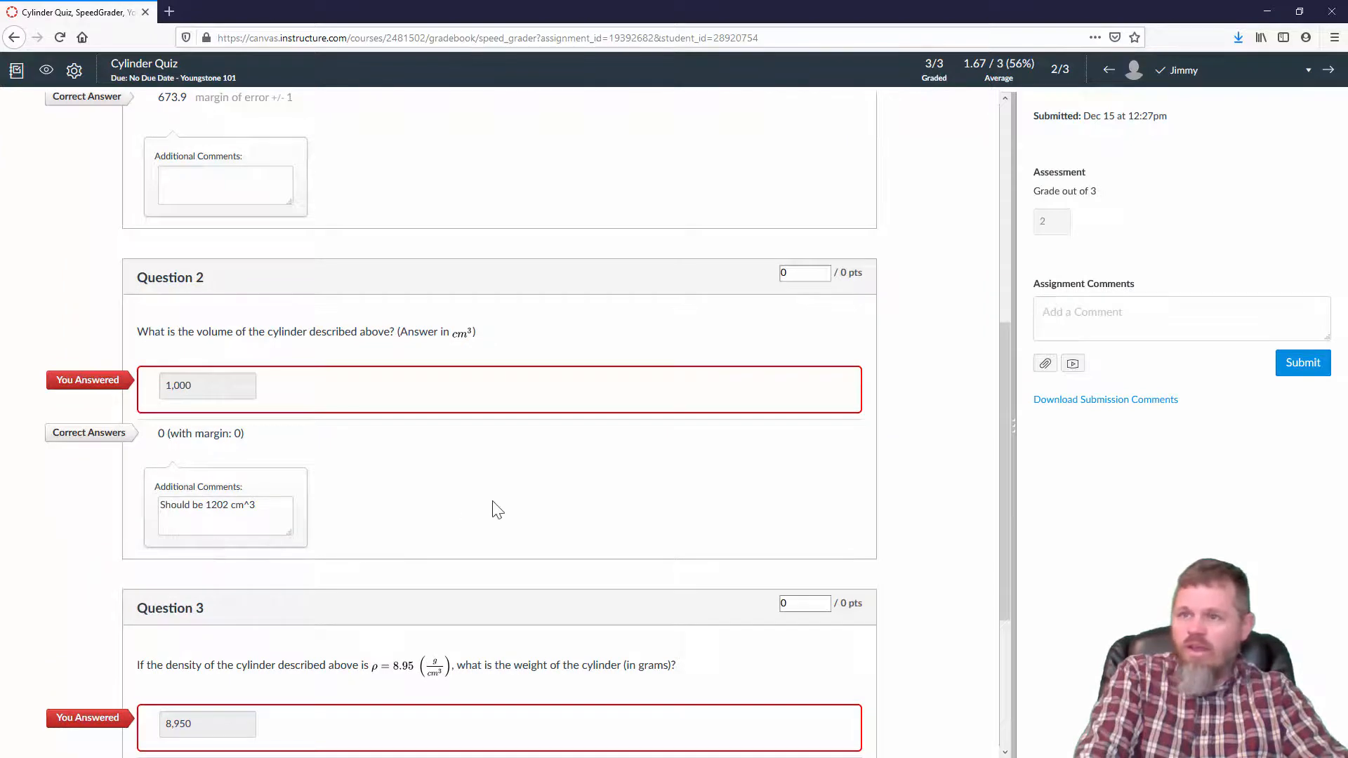
{"action": "scroll", "coordinate": [496, 508], "scroll_direction": "up", "scroll_amount": 6}
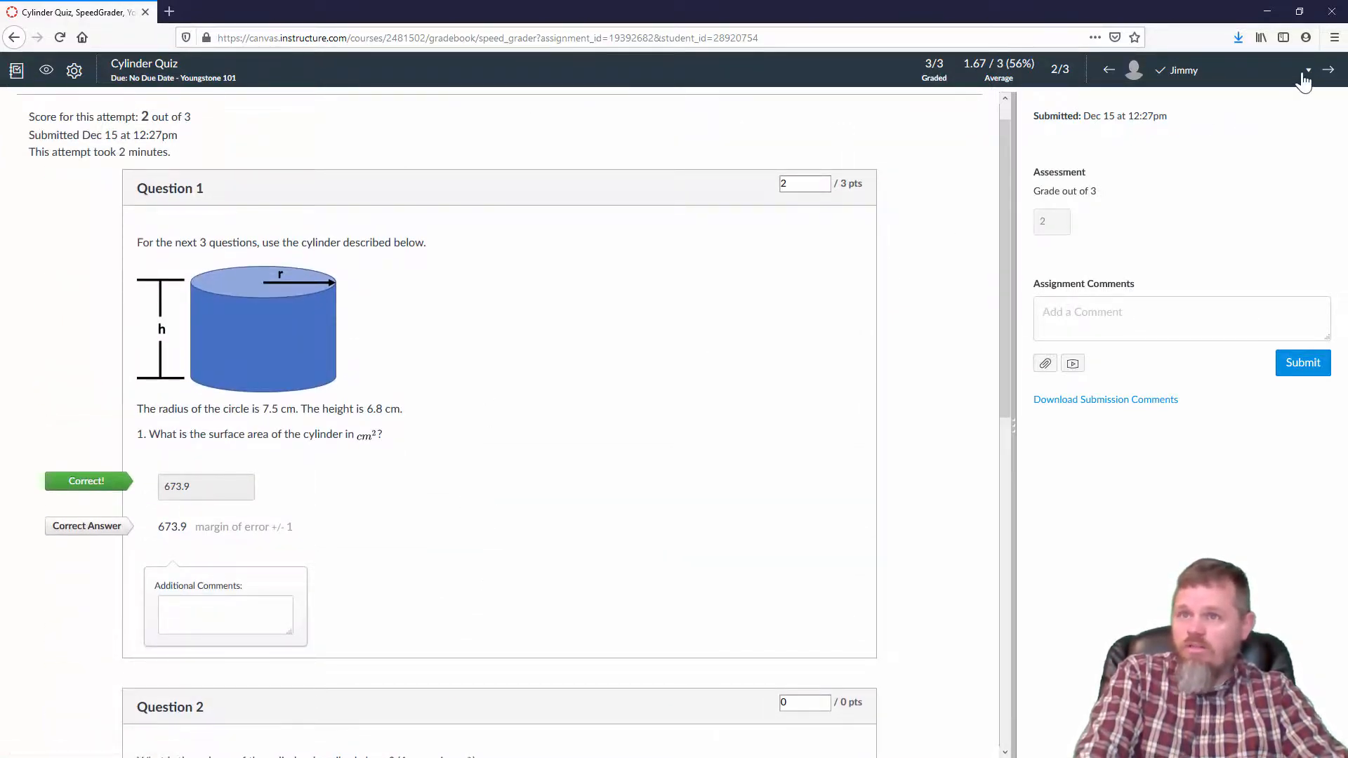
Examine the third student's quiz result, return to the gradebook and look at its available actions.
{"action": "left_click", "coordinate": [1326, 70]}
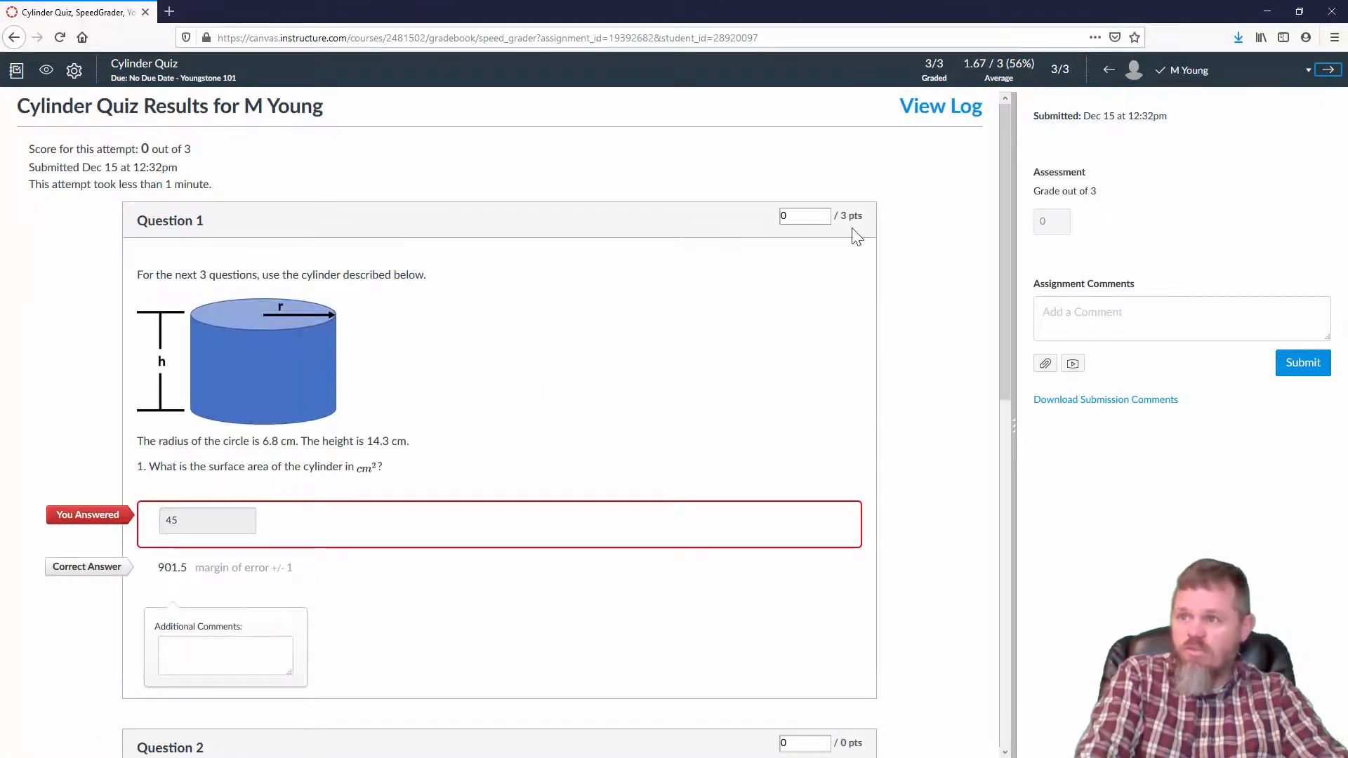
{"action": "left_click", "coordinate": [17, 72]}
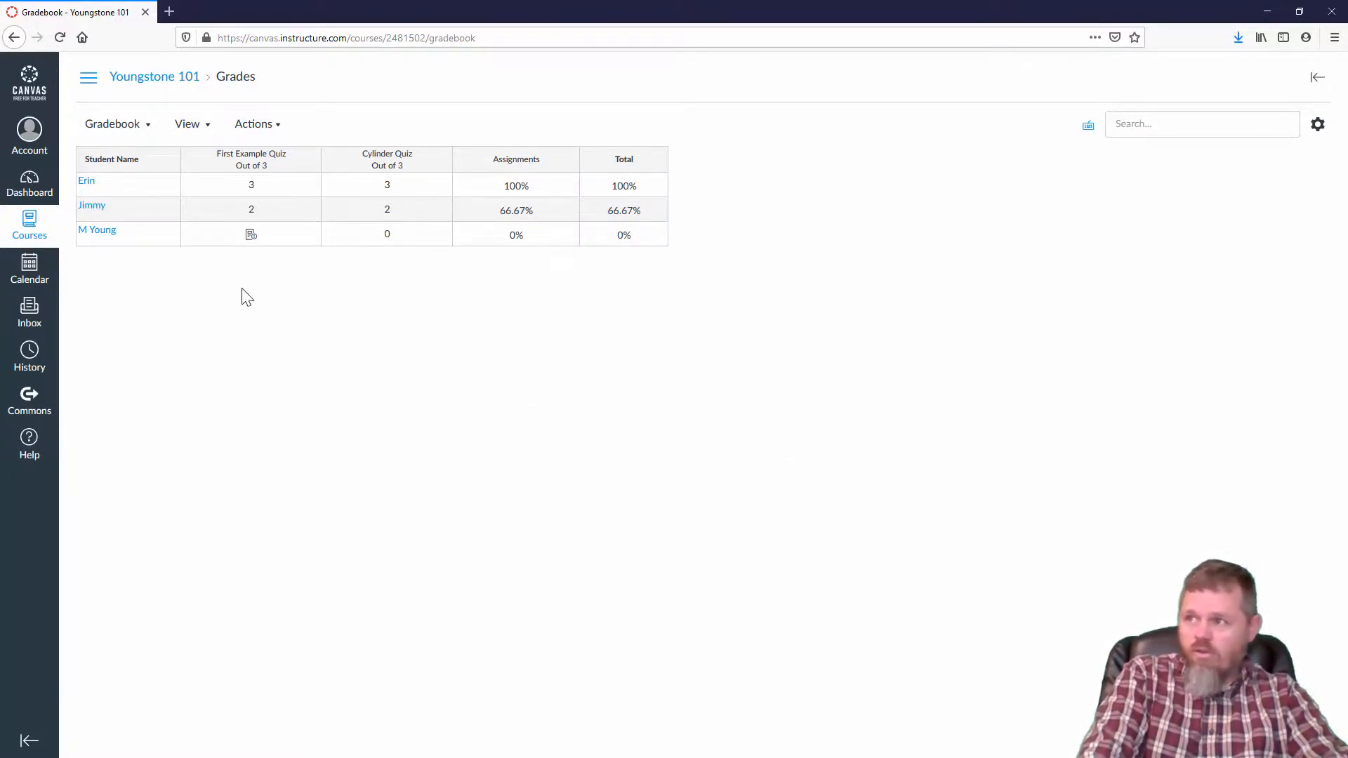
{"action": "left_click", "coordinate": [247, 132]}
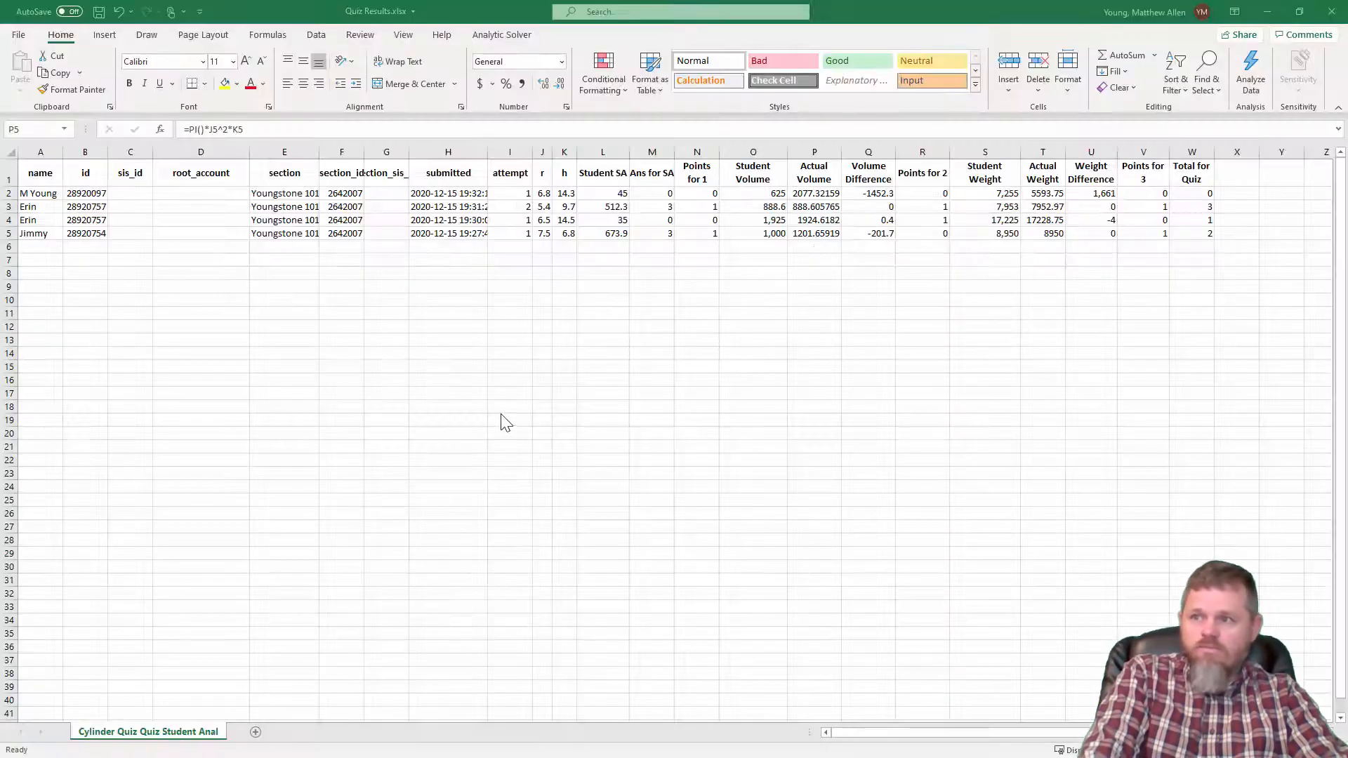
Switch to Excel and select the Total for Quiz values in W2:W5.
{"action": "left_click", "coordinate": [1205, 195]}
{"action": "left_click_drag", "start_coordinate": [1204, 207], "coordinate": [1203, 234]}
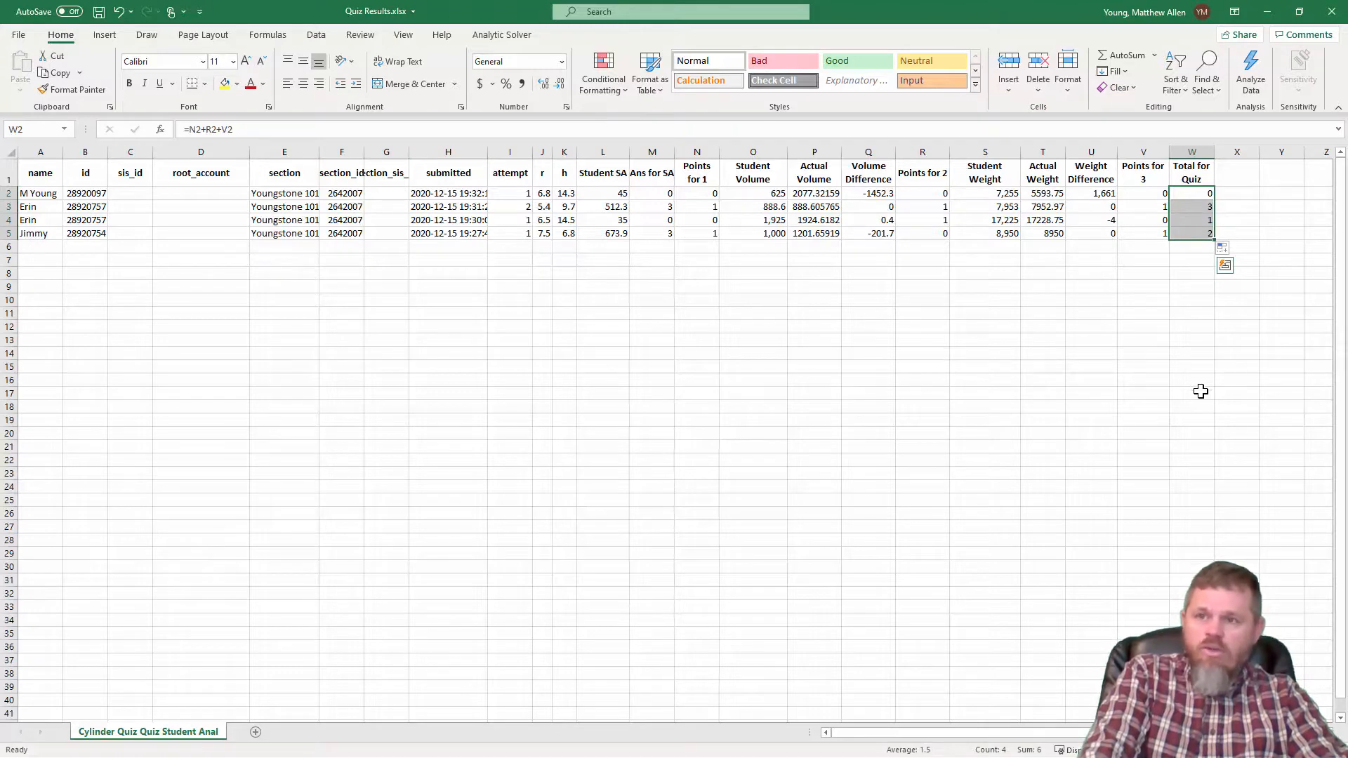